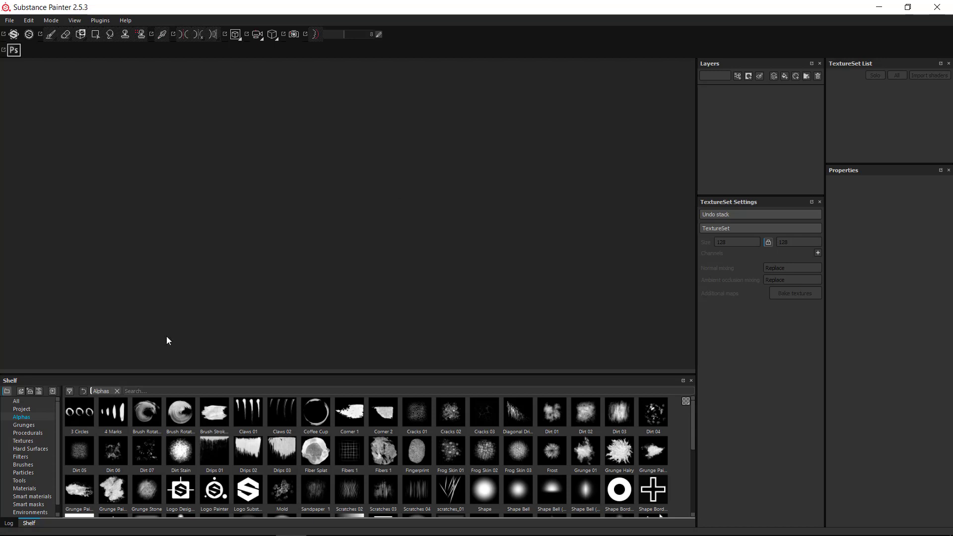
Step: Show the smart materials in the shelf and open the setup for a new project
left_click(40, 496)
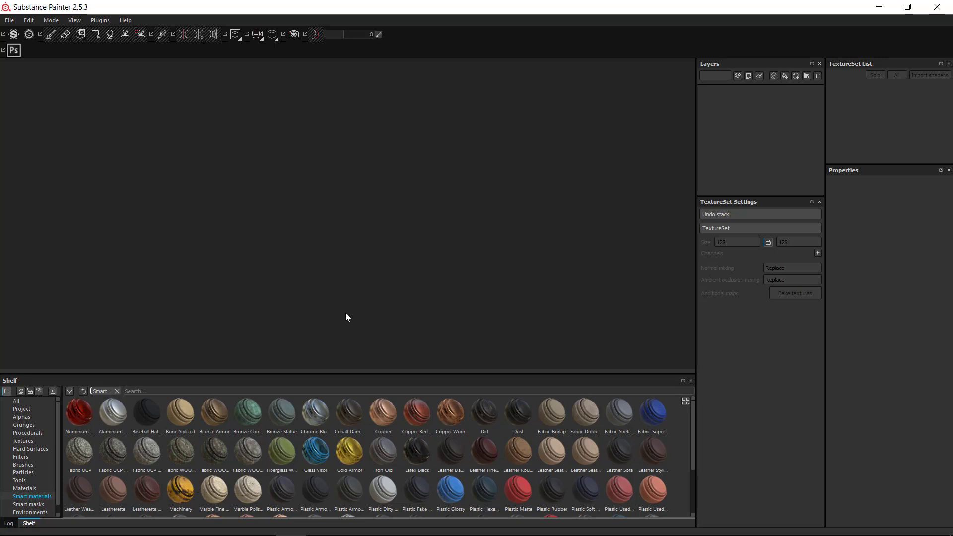
left_click(15, 21)
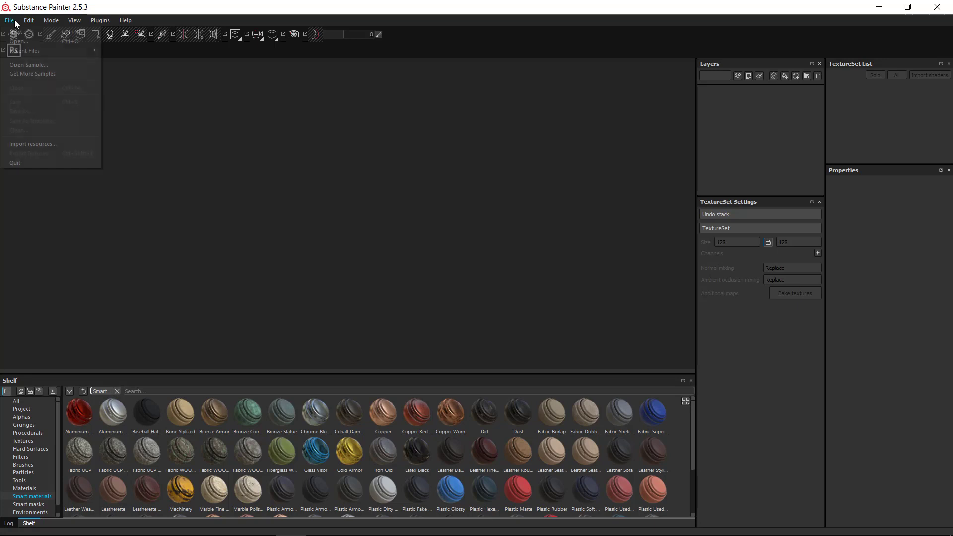
left_click(22, 29)
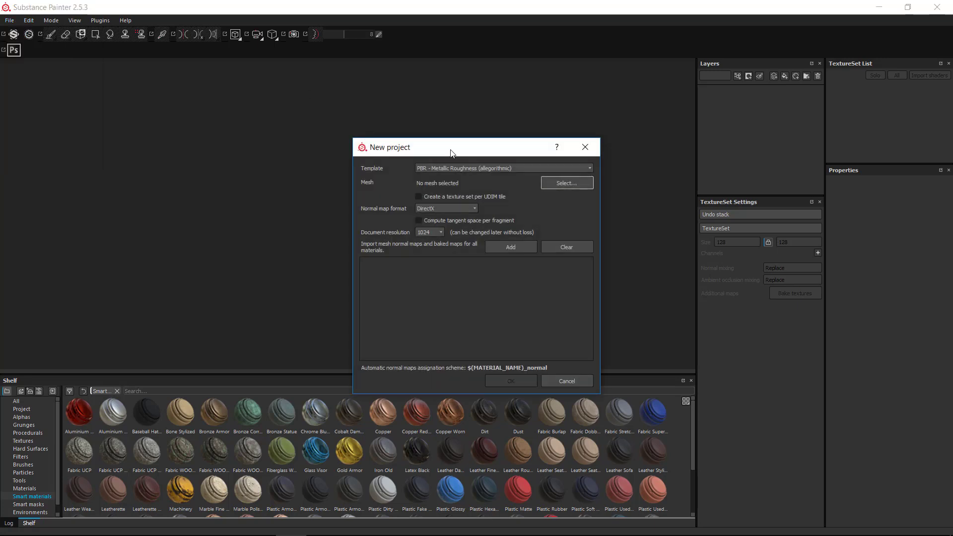
mouse_move(452, 153)
left_mouse_down()
mouse_move(473, 140)
mouse_move(457, 142)
left_mouse_up()
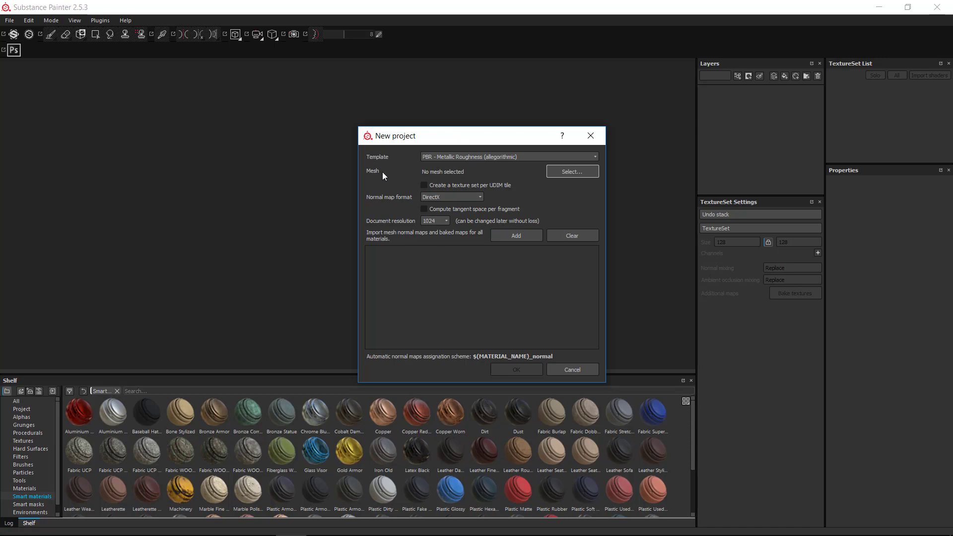
Step: Choose Container_low from the scenes folder of Scifi_Container_Maya as the new project's mesh
left_click(556, 171)
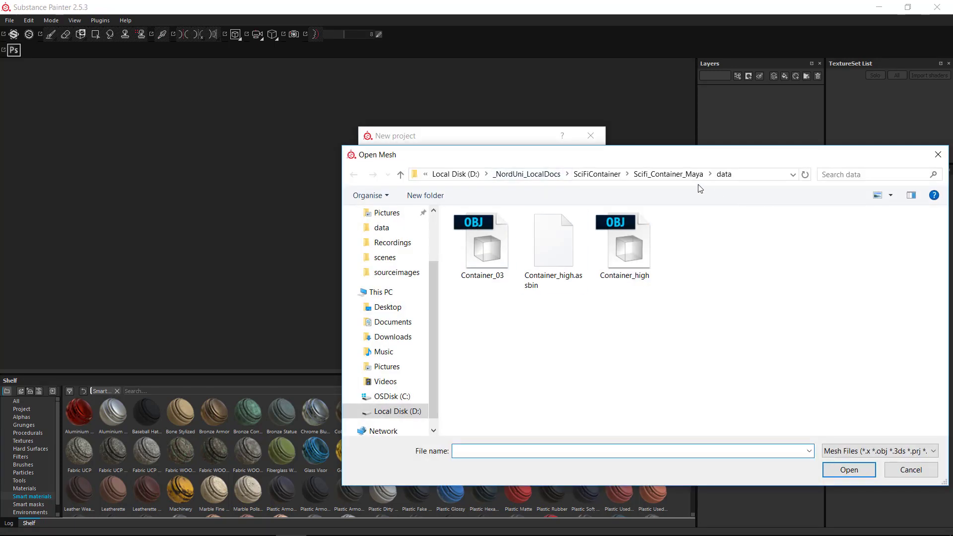
left_click(683, 176)
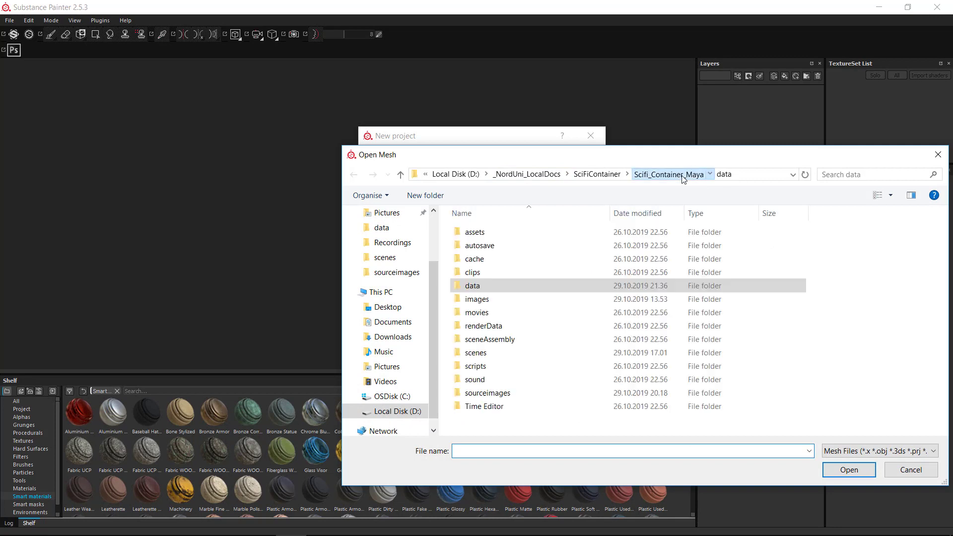
left_click(482, 355)
double_click(483, 355)
left_click(844, 256)
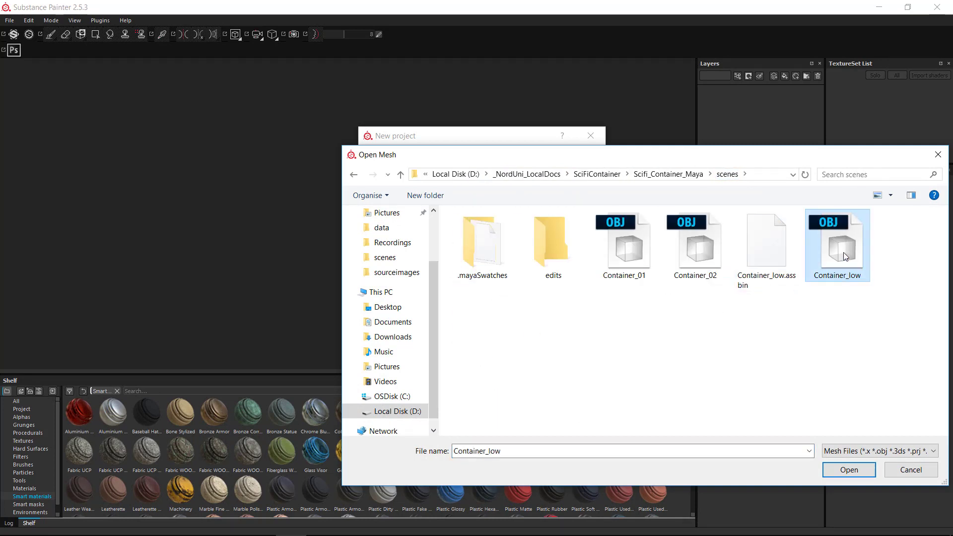
left_click(834, 472)
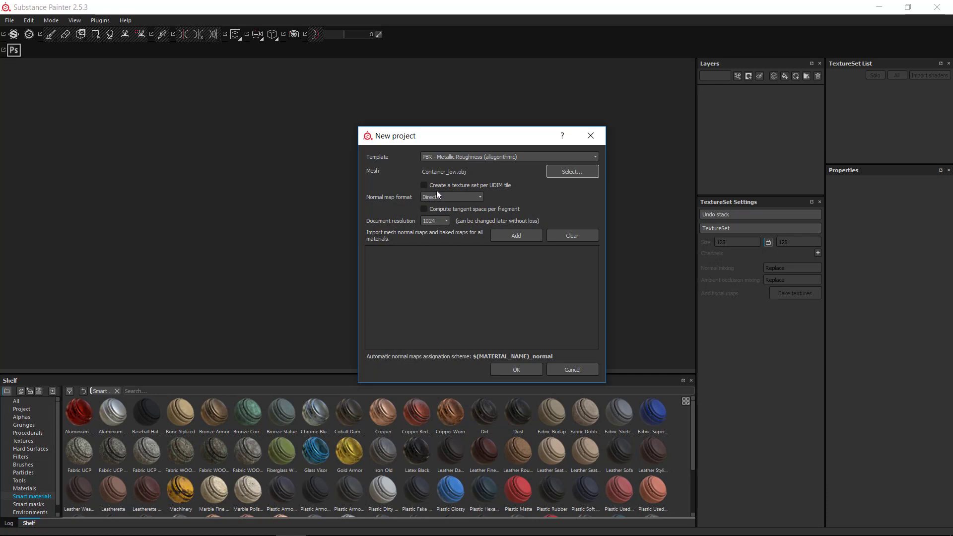
Step: Set the document resolution to 4096 and create the project with the PBR - Metallic Roughness template
left_click(428, 221)
left_click(430, 261)
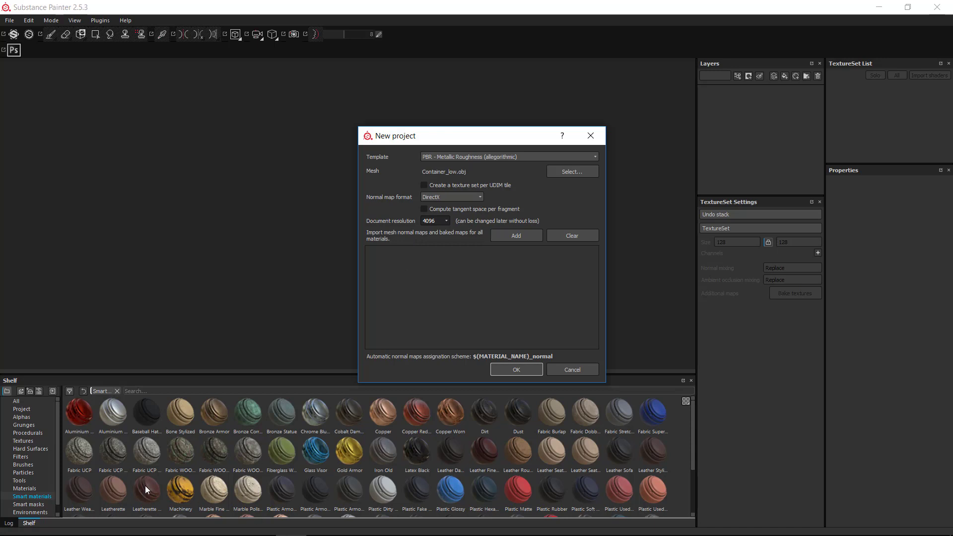
left_click(502, 237)
left_click(521, 375)
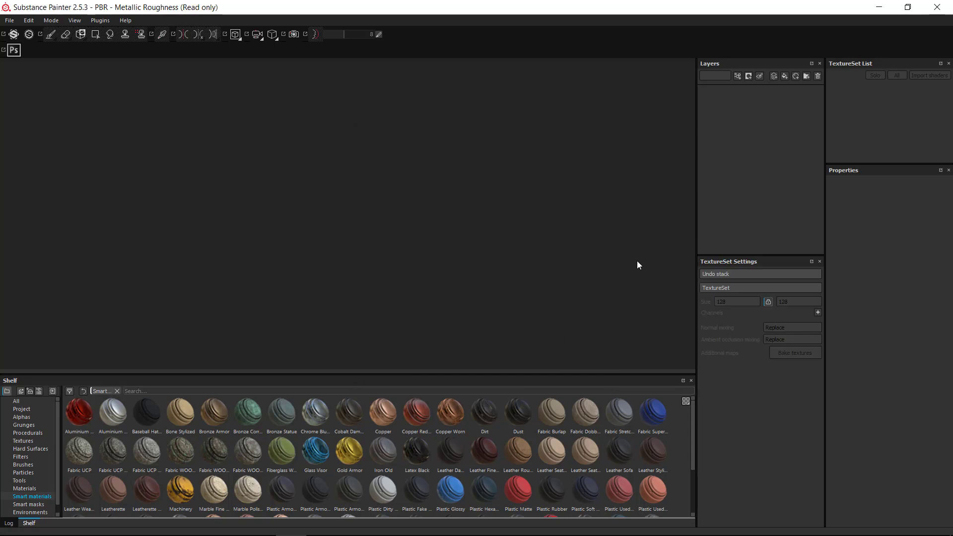
Step: Open the texture baking settings for the container and set the output size to 4096
scroll(524, 188, "down", 3)
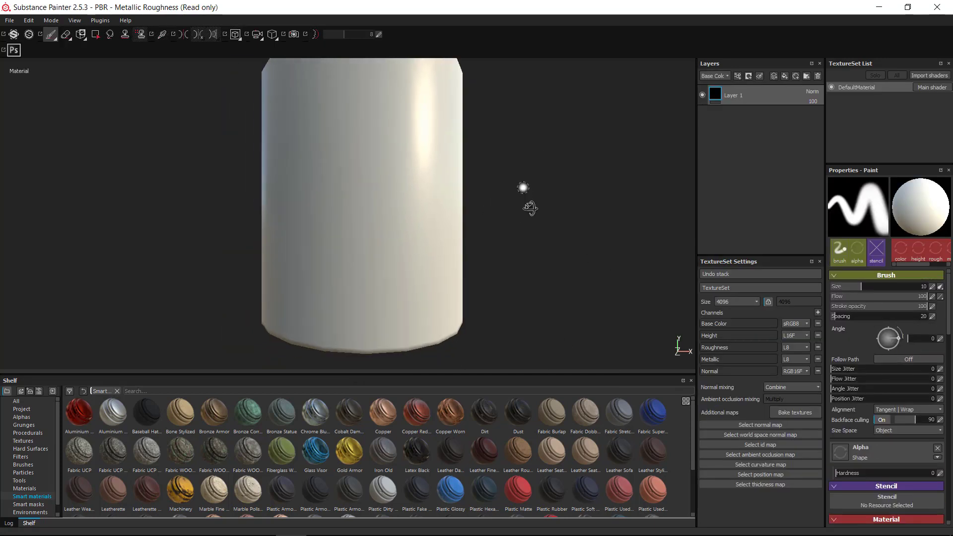
left_click_drag(524, 189, 524, 225, "alt")
middle_click_drag(523, 226, 520, 238, "alt")
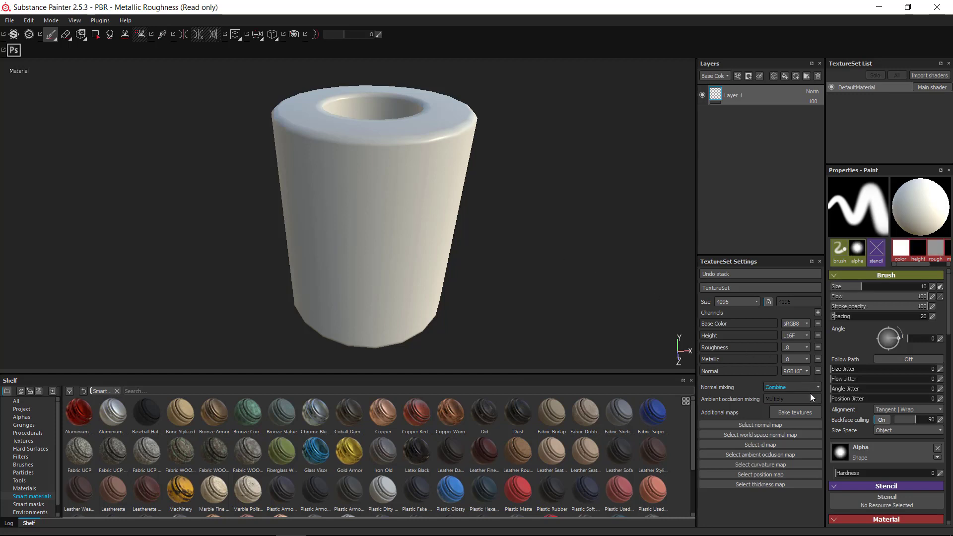
left_click(795, 413)
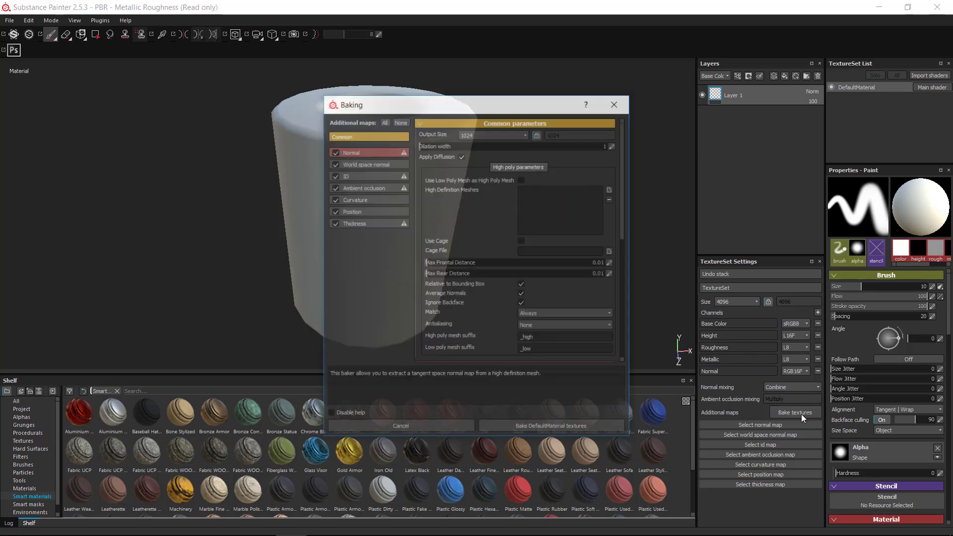
left_click(493, 134)
scroll(519, 178, "down", 1)
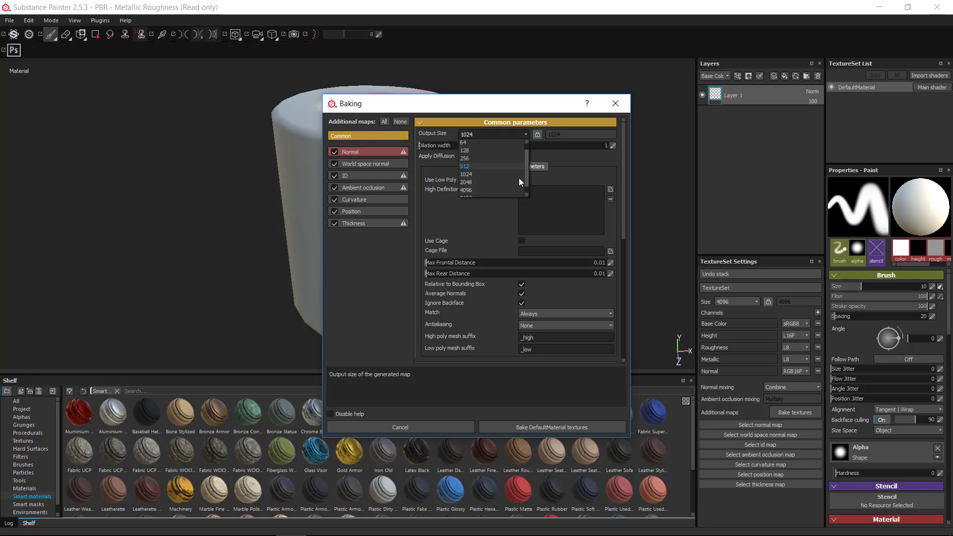
left_click(493, 191)
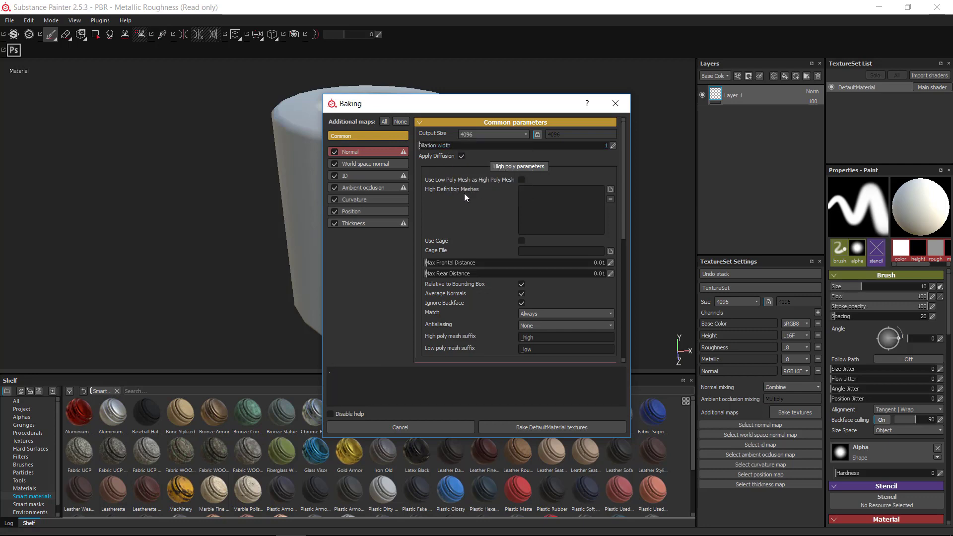
Step: Add Container_high from the data folder of Scifi_Container_Maya as the high definition mesh for baking
left_click(610, 189)
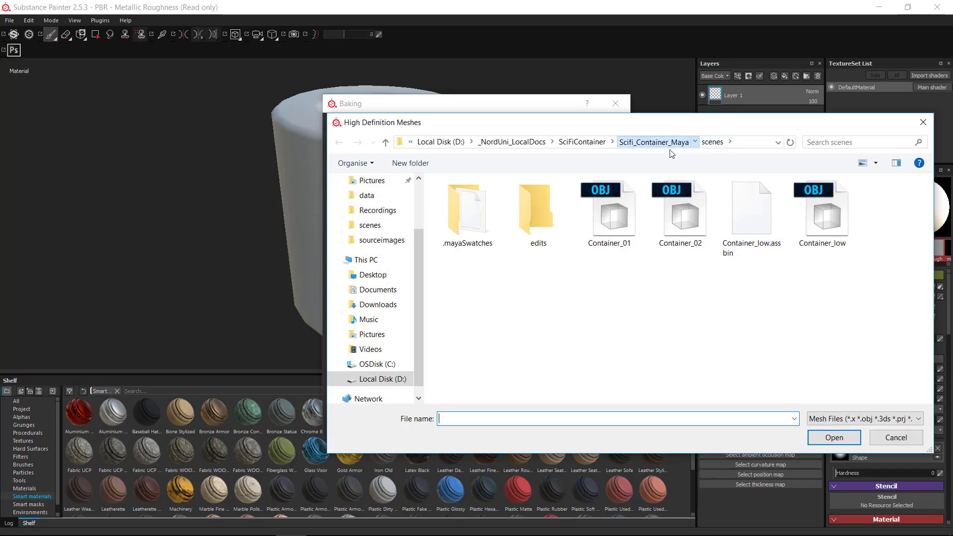
left_click(654, 141)
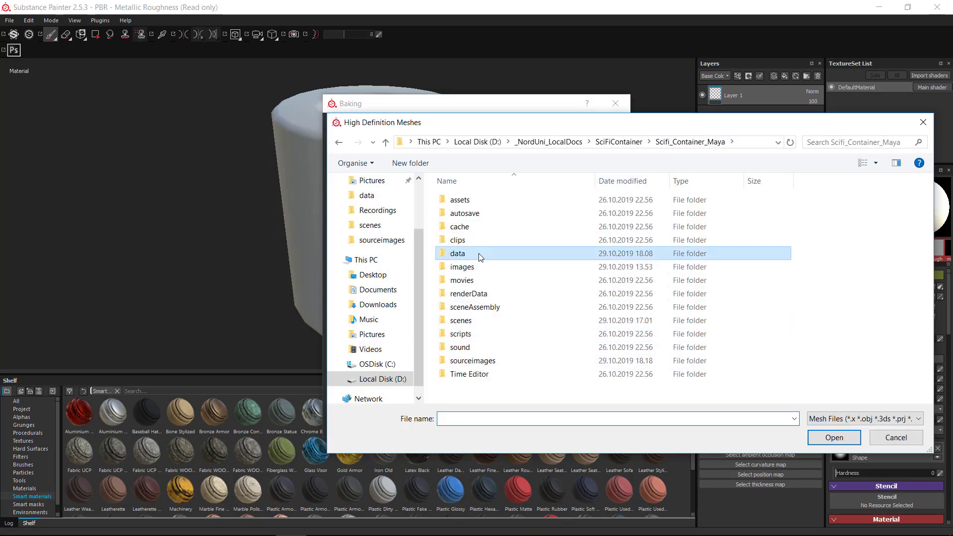
double_click(462, 253)
left_click(623, 235)
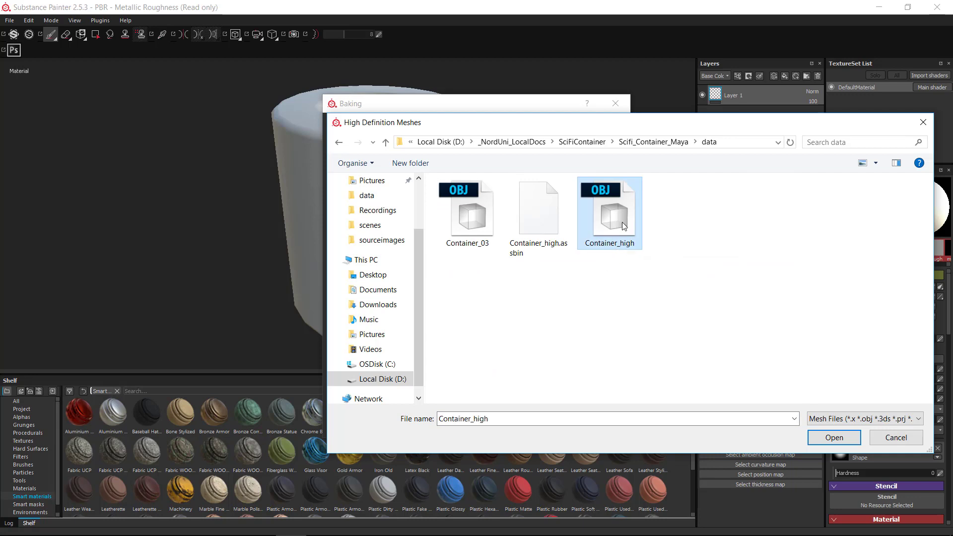
left_click(837, 441)
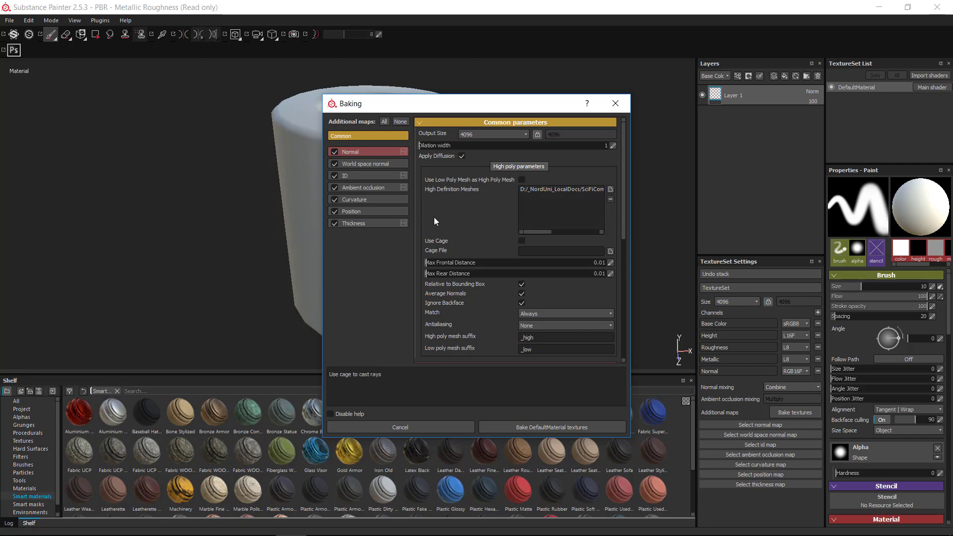
Step: Set both the Max Frontal Distance and the Max Rear Distance to 0.1 in the high poly parameters
scroll(568, 231, "down", 1)
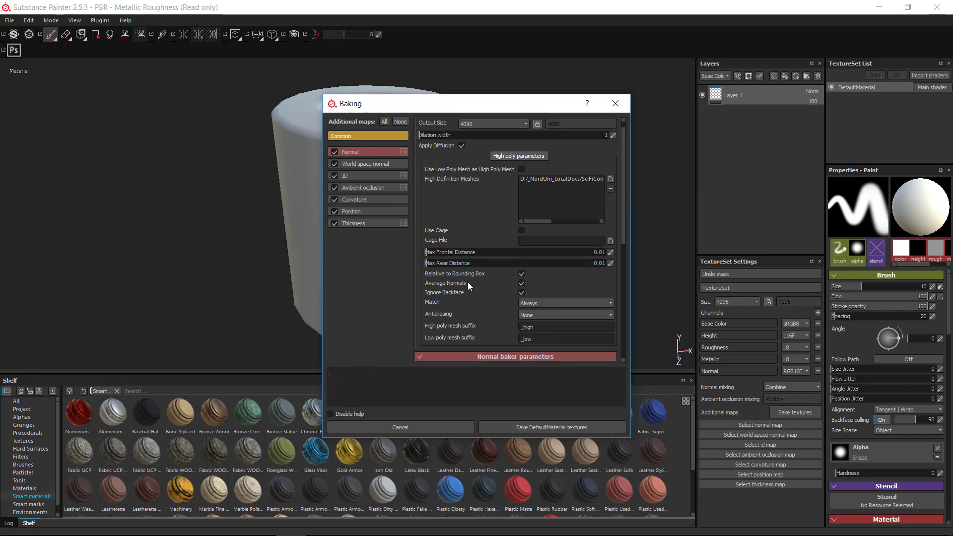
left_click(601, 263)
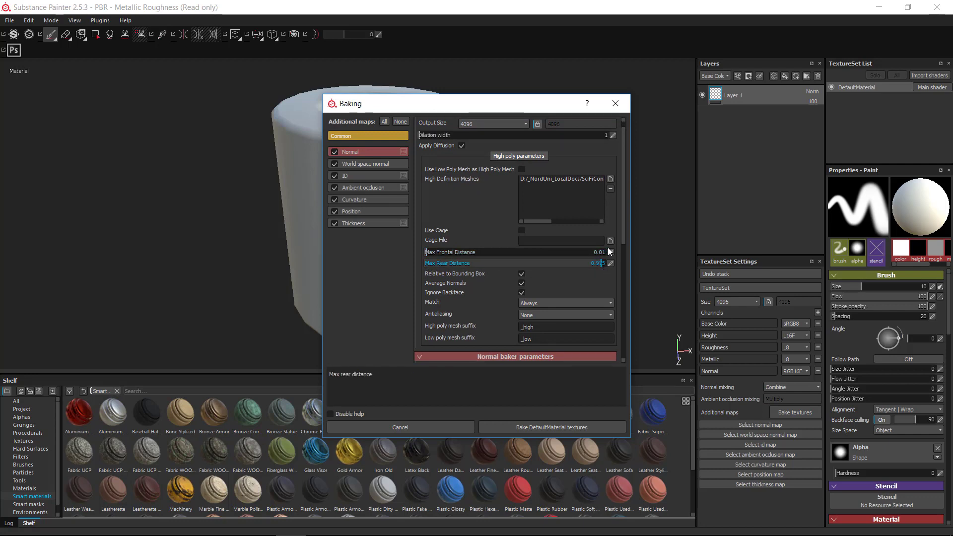
left_click_drag(593, 264, 623, 260)
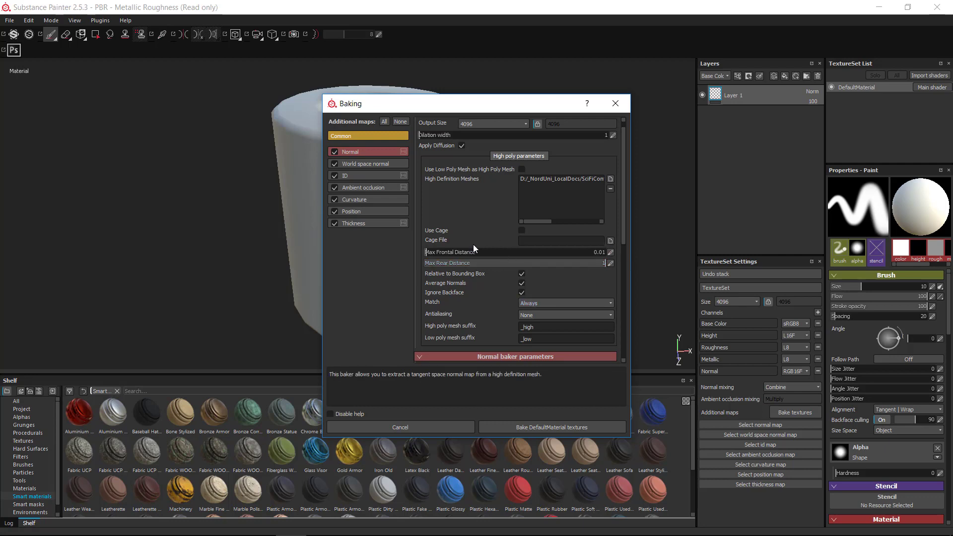
left_click(584, 263)
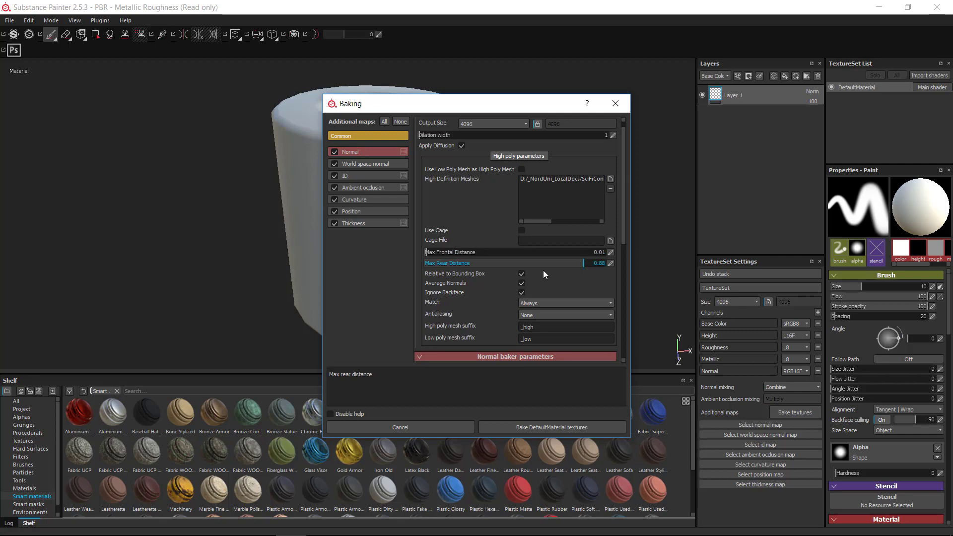
left_click_drag(543, 267, 424, 281)
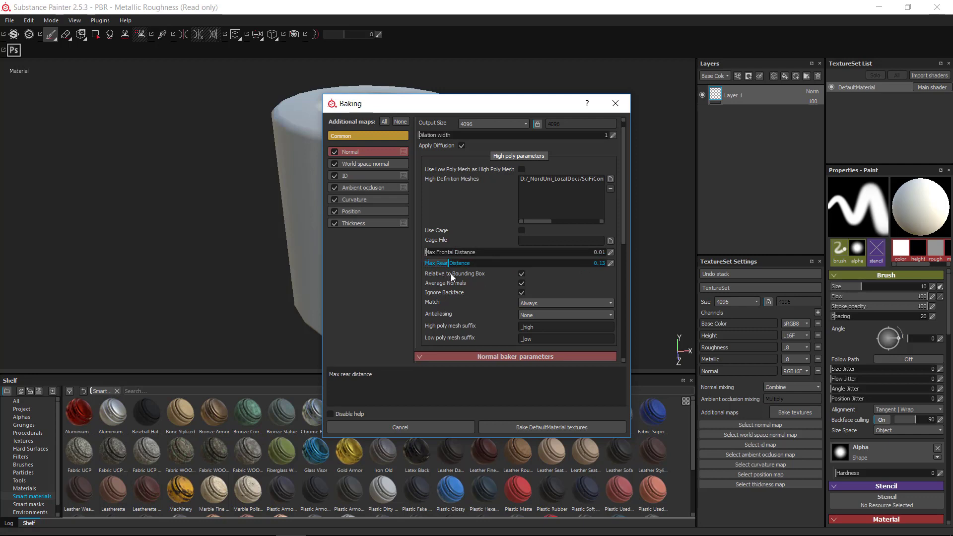
left_click_drag(604, 261, 622, 267)
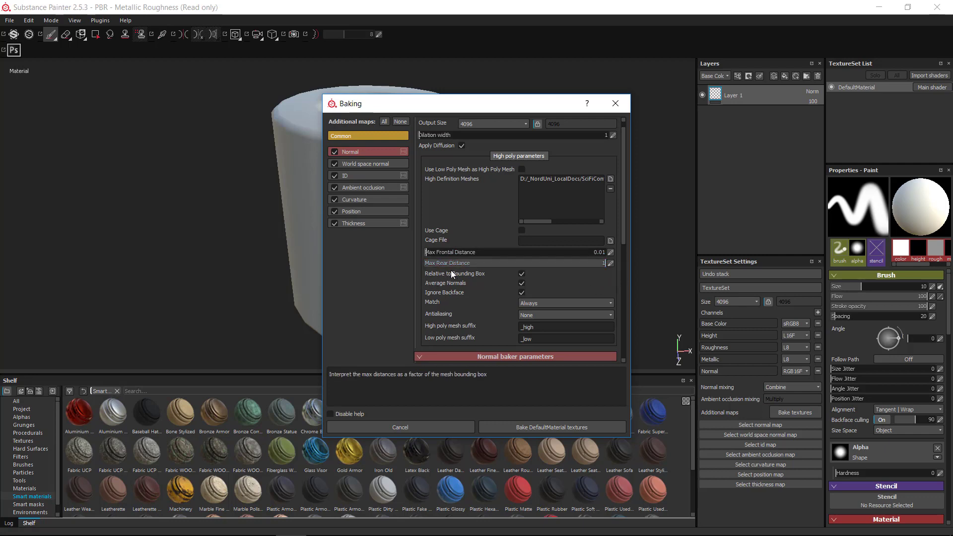
left_click_drag(467, 263, 444, 254)
left_click(427, 254)
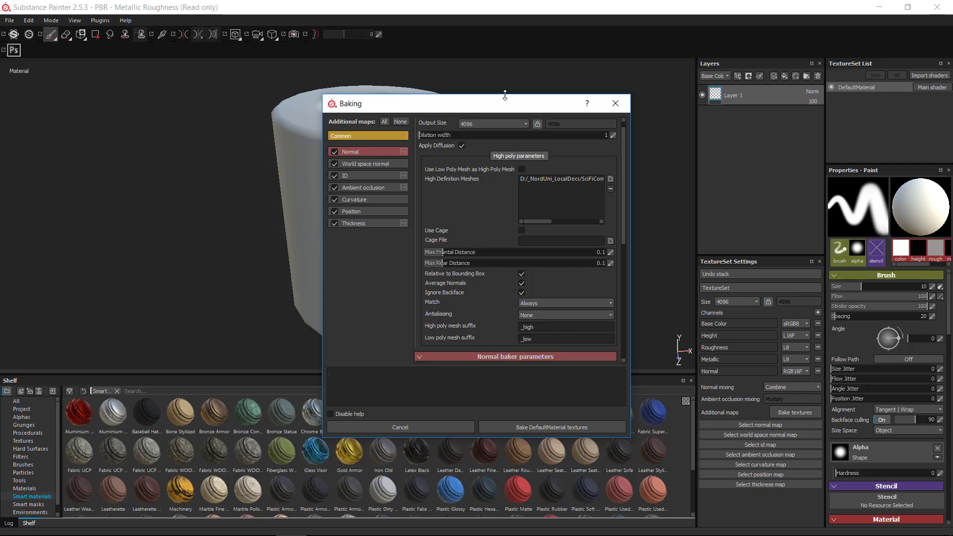
Step: Exclude the ID and Thickness maps from the additional maps and bake the DefaultMaterial textures
left_click_drag(506, 99, 544, 73)
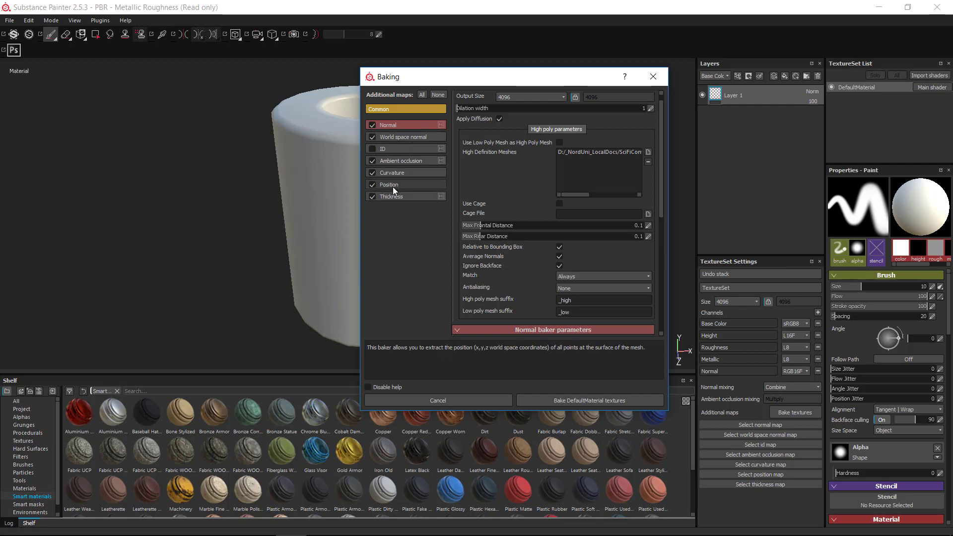
left_click(372, 197)
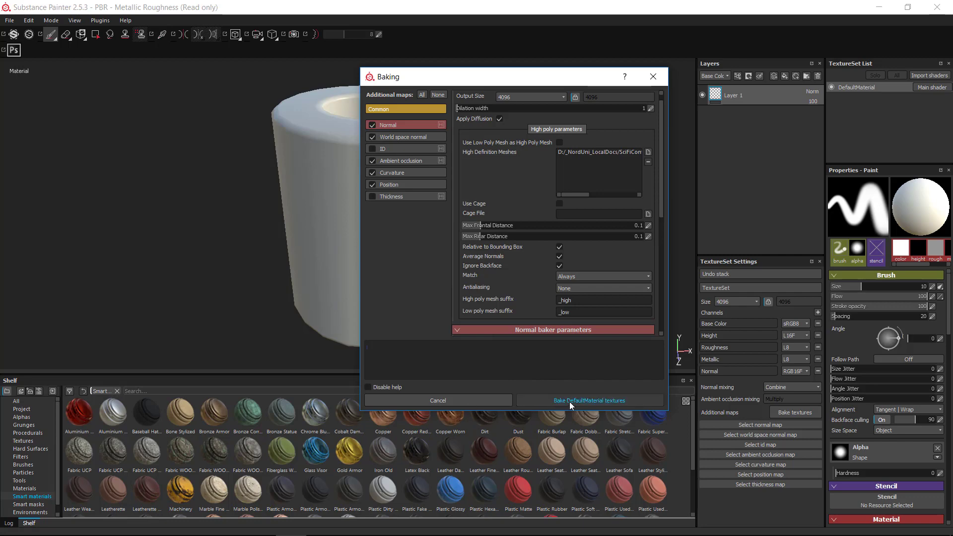
left_click(589, 403)
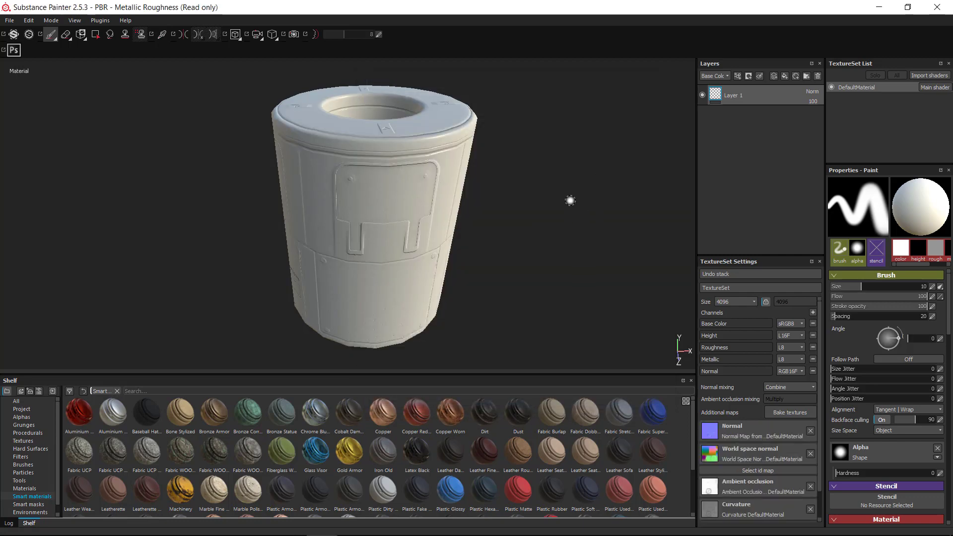
Step: Examine the baked surface detail on the container's sides, recessed lettering panel and sunken top from several angles
left_click_drag(587, 228, 528, 259, "alt")
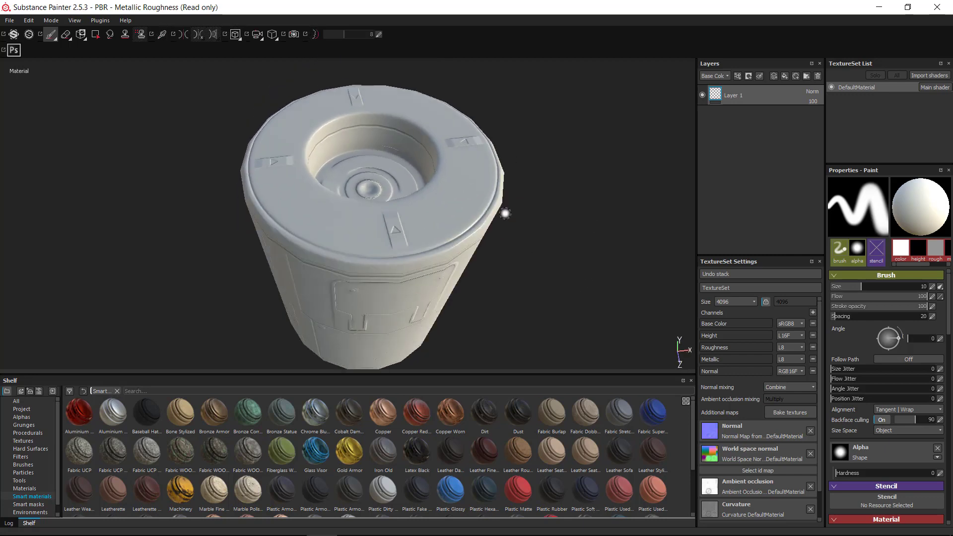
left_click_drag(627, 260, 634, 248, "alt")
right_click_drag(634, 249, 641, 224, "alt")
middle_click_drag(641, 223, 658, 119, "alt")
left_click_drag(620, 231, 579, 217, "alt")
right_click_drag(578, 217, 626, 227, "alt")
middle_click_drag(627, 227, 587, 202, "alt")
right_click_drag(587, 202, 619, 243, "alt")
middle_click_drag(619, 243, 638, 213, "alt")
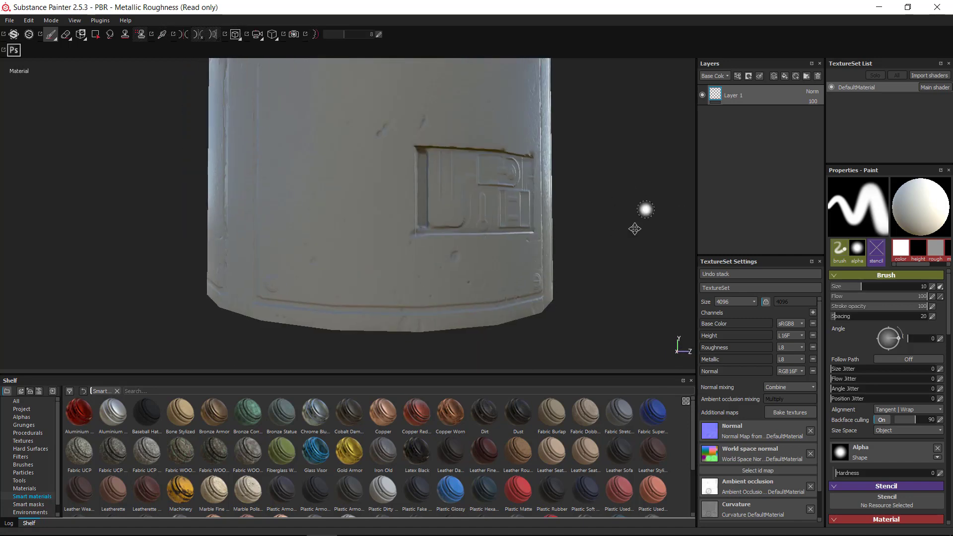
left_click_drag(638, 213, 563, 248, "alt")
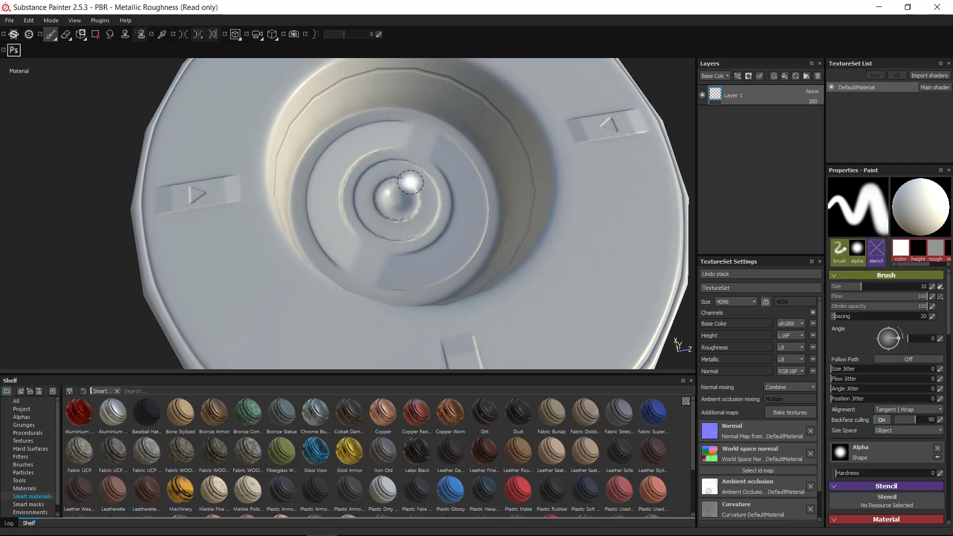
left_click_drag(588, 233, 619, 268, "alt")
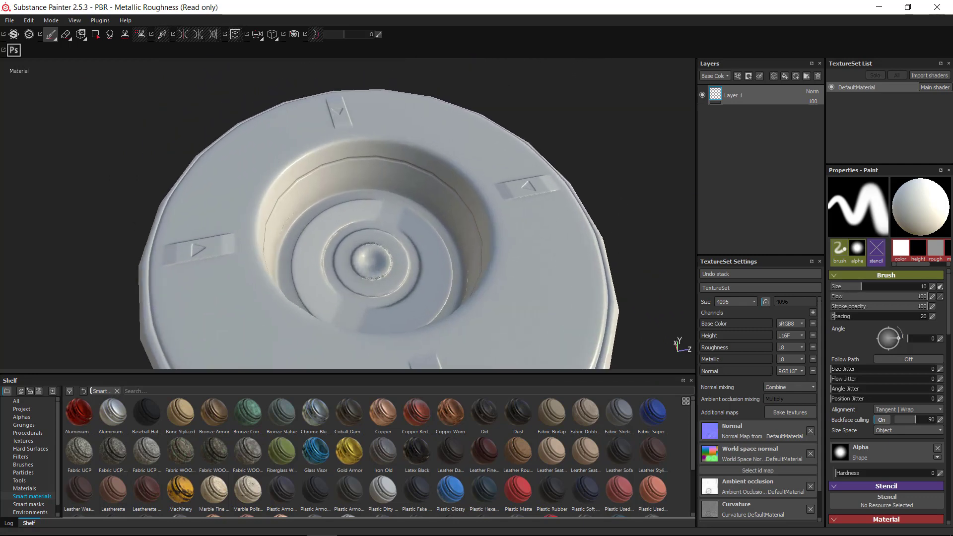
scroll(619, 269, "up", 4)
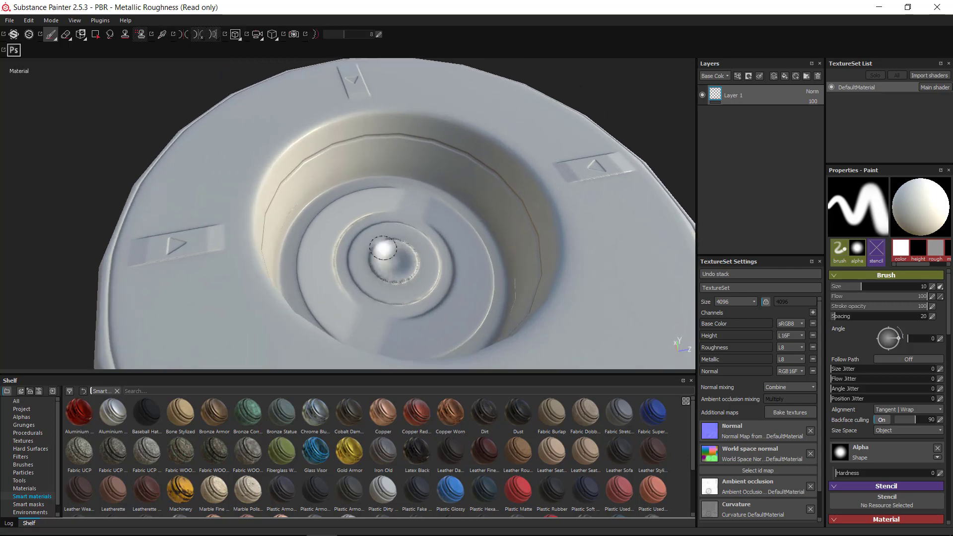
scroll(383, 249, "down", 5)
left_click_drag(513, 273, 564, 234, "alt")
right_click_drag(564, 234, 555, 241, "alt")
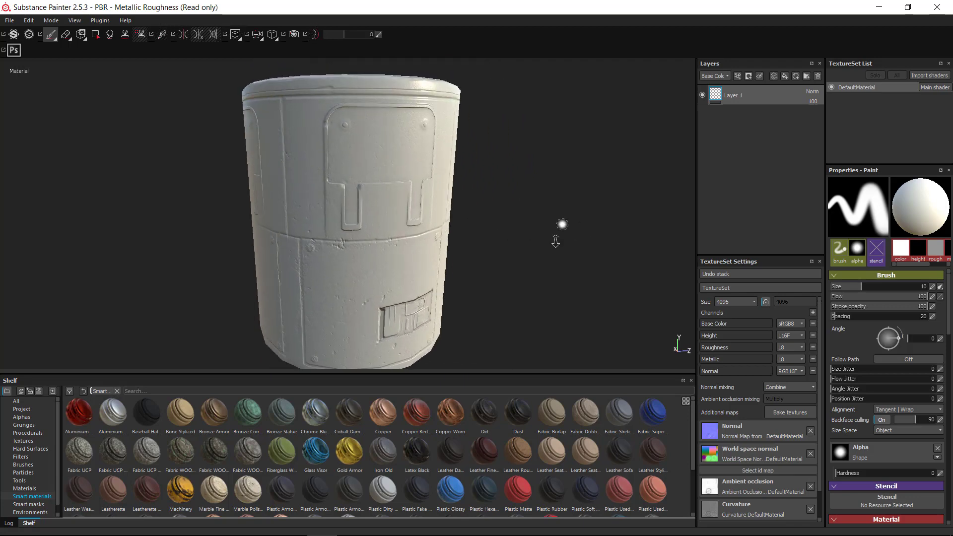
Step: Examine the container's baked surface detail under rotated environment lighting and from several angles
middle_click_drag(538, 238, 552, 239, "alt")
mouse_move(543, 236)
right_mouse_down("shift")
mouse_move(561, 222)
mouse_move(545, 233)
right_mouse_up("shift")
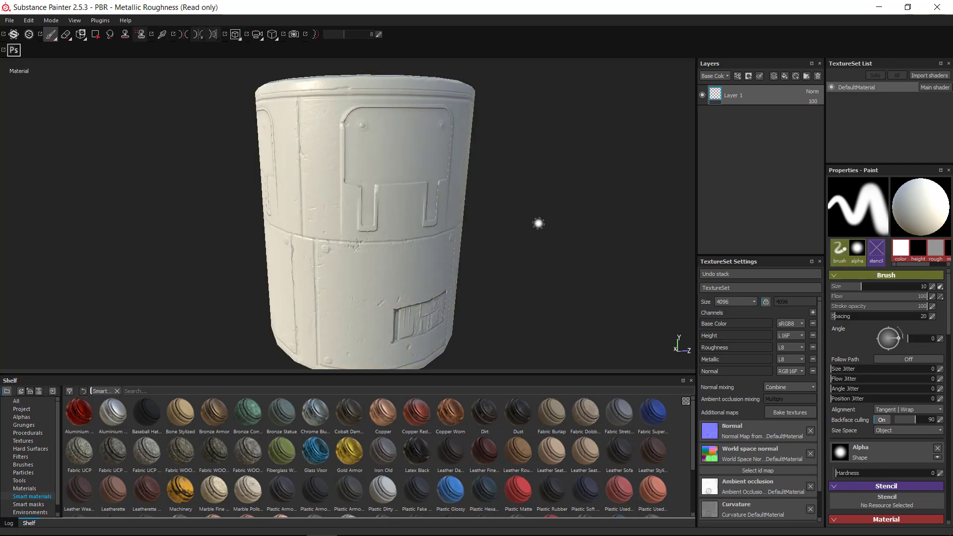
left_click_drag(538, 221, 551, 259, "alt")
right_click_drag(551, 260, 610, 162, "alt")
left_click_drag(610, 163, 536, 227, "alt")
right_click_drag(536, 228, 557, 204, "alt")
left_click_drag(556, 204, 545, 242, "alt")
Step: Display the baked ambient occlusion map on the container and examine its sides and top
key("b")
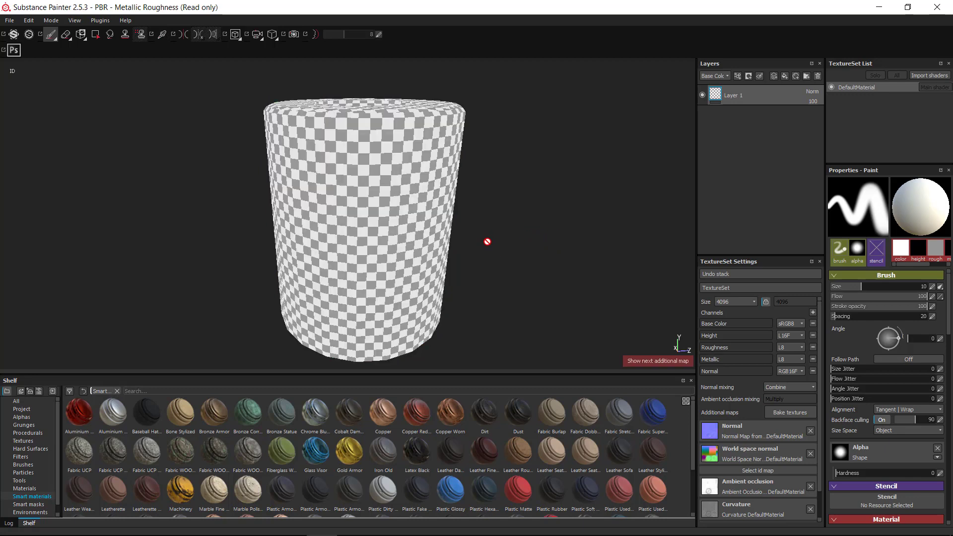
key("b")
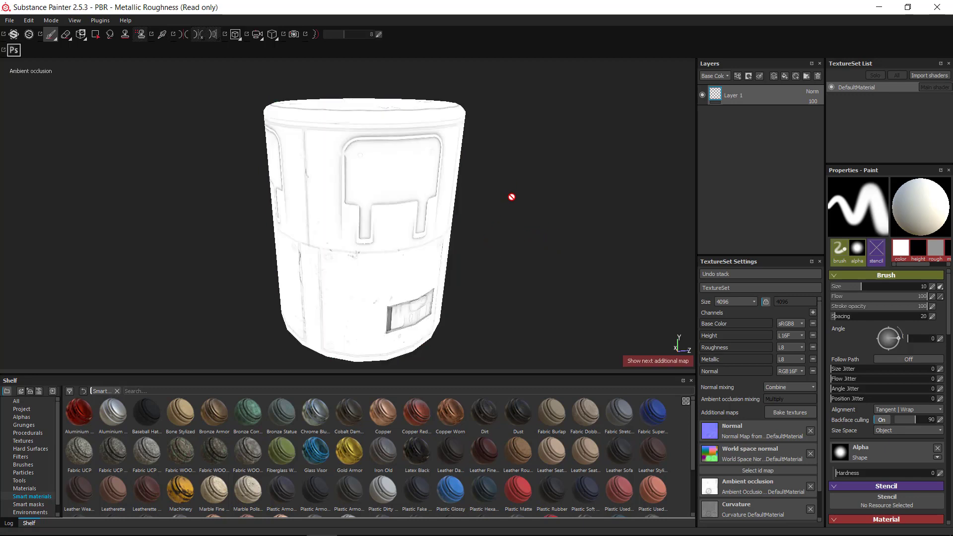
right_click_drag(515, 196, 644, 200, "alt")
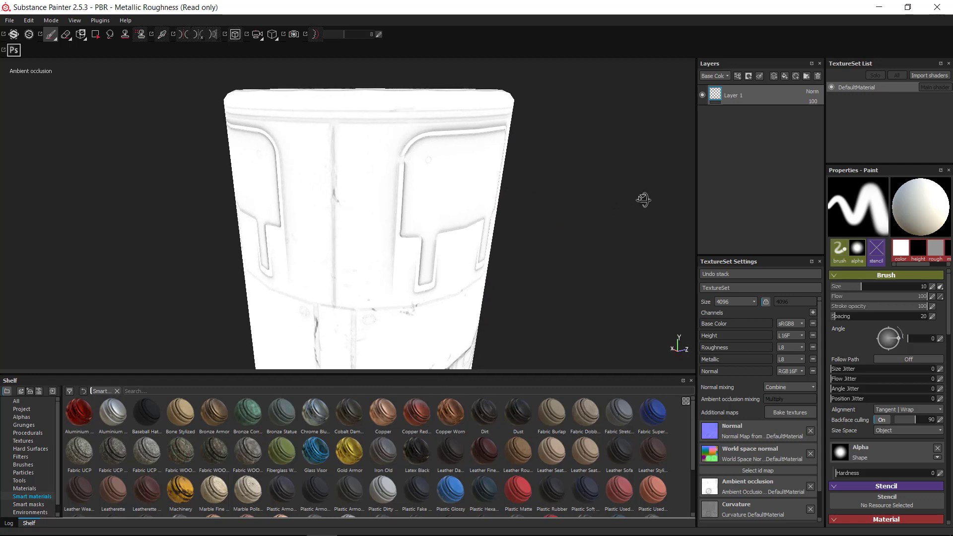
left_click_drag(643, 200, 602, 219, "alt")
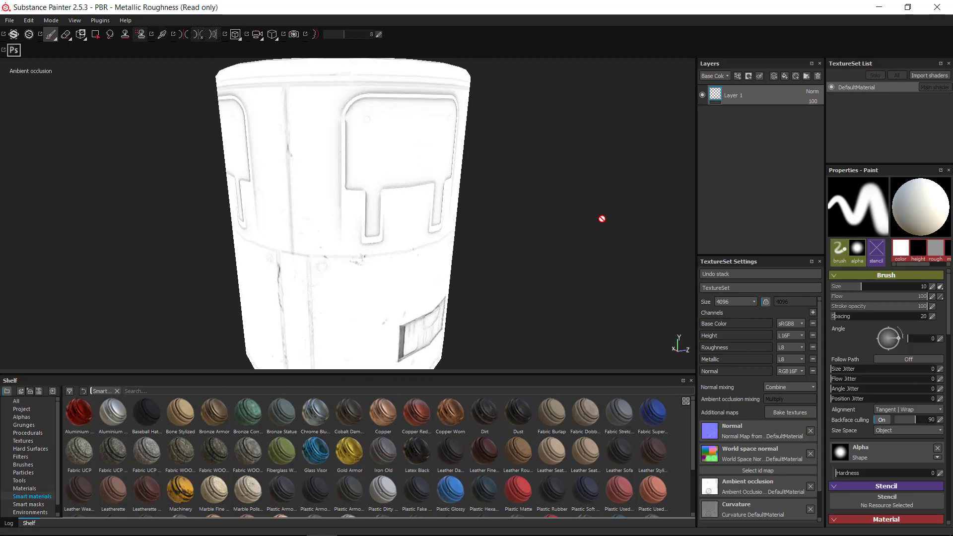
right_click_drag(601, 219, 516, 224, "alt")
middle_click_drag(516, 224, 523, 198, "alt")
left_click_drag(535, 198, 541, 222, "alt")
middle_click_drag(536, 236, 540, 226, "alt")
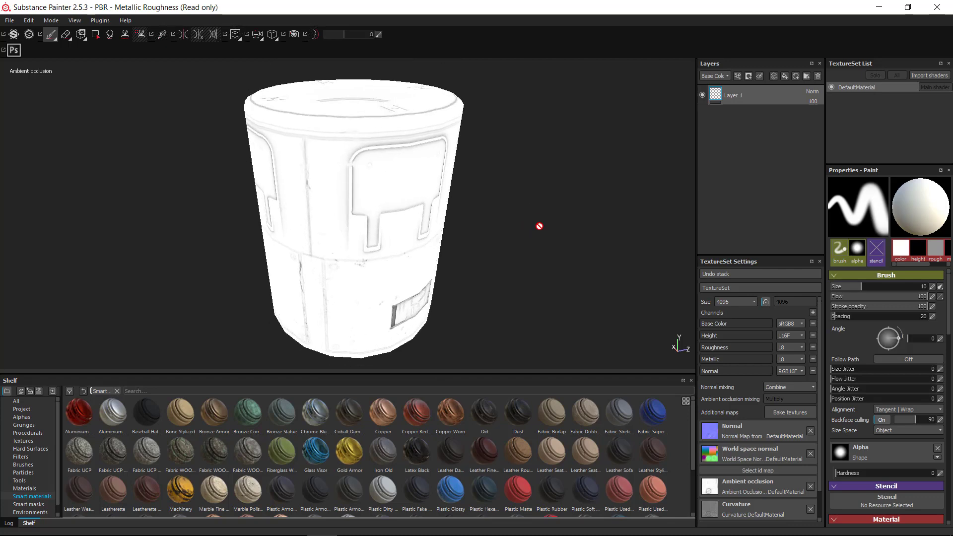
left_click_drag(540, 226, 544, 225, "alt")
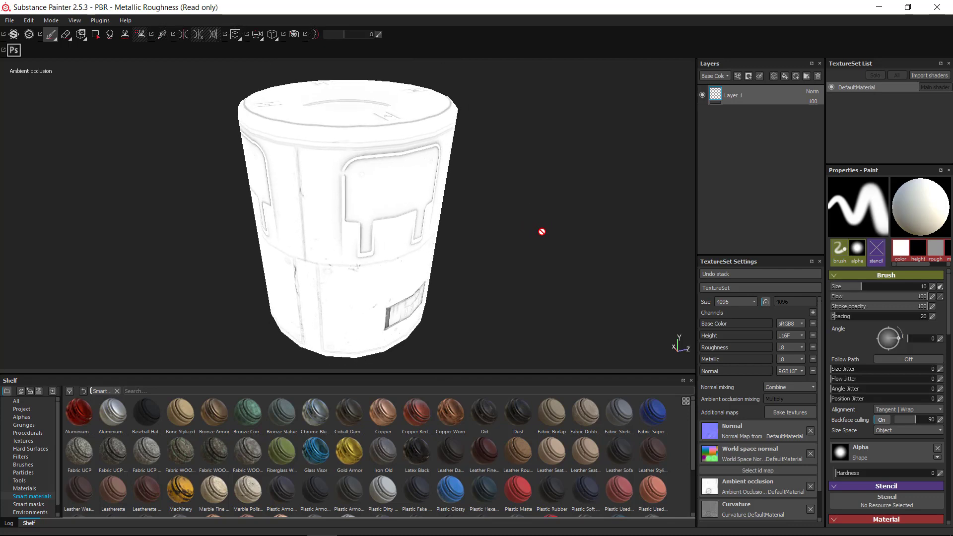
Step: Cycle through the curvature and remaining additional maps on the mesh, and return to the material view
key("b")
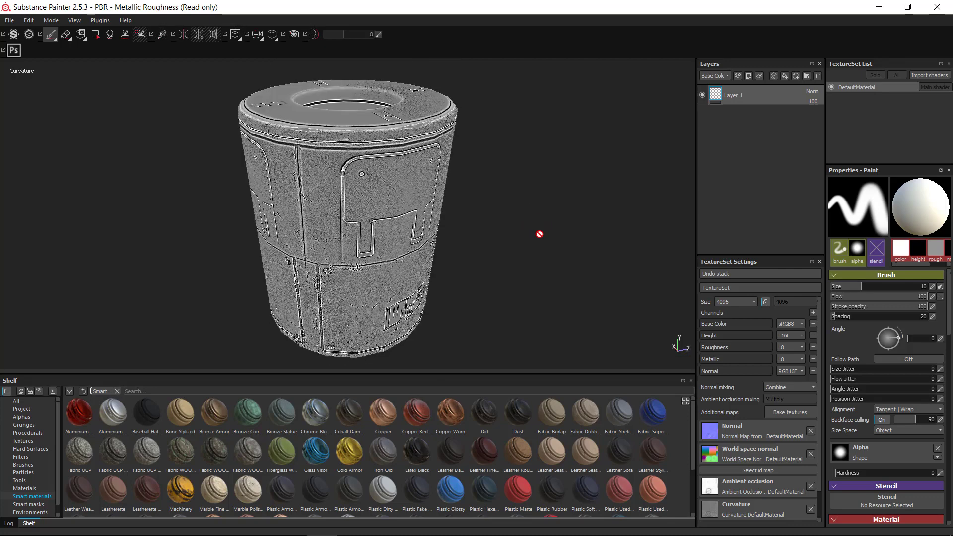
key("b")
key("b")
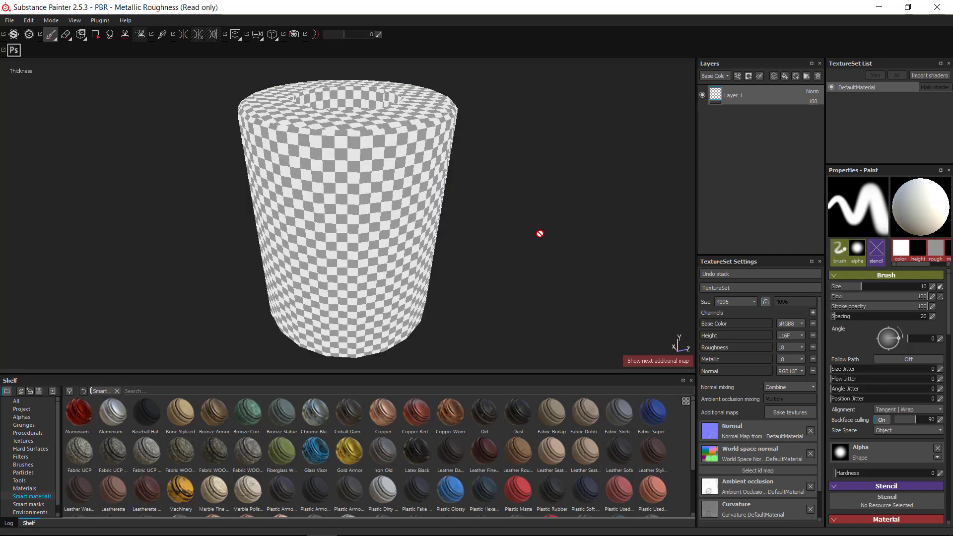
key("m")
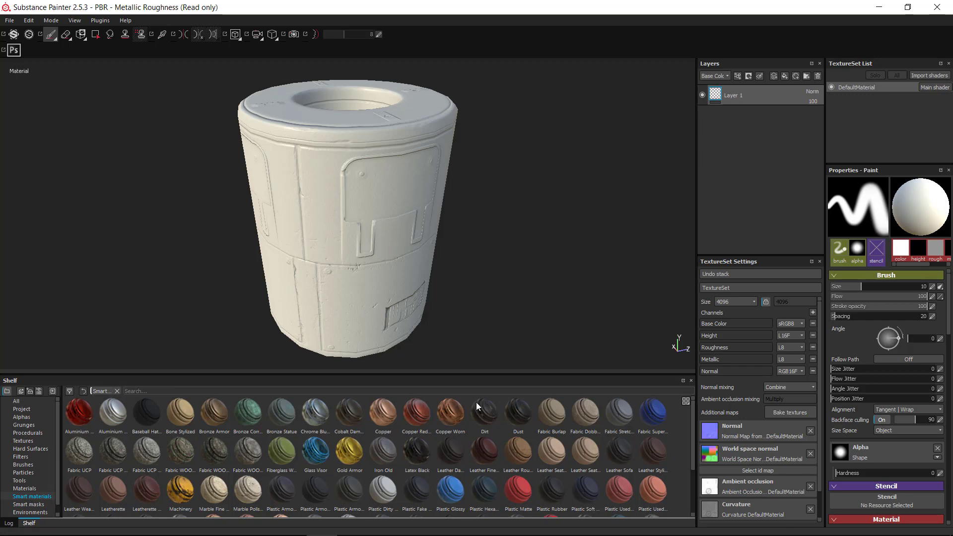
Step: Add the Steel Painted smart material beneath Layer 1 and check its edge wear on the container
left_click_drag(691, 419, 690, 463)
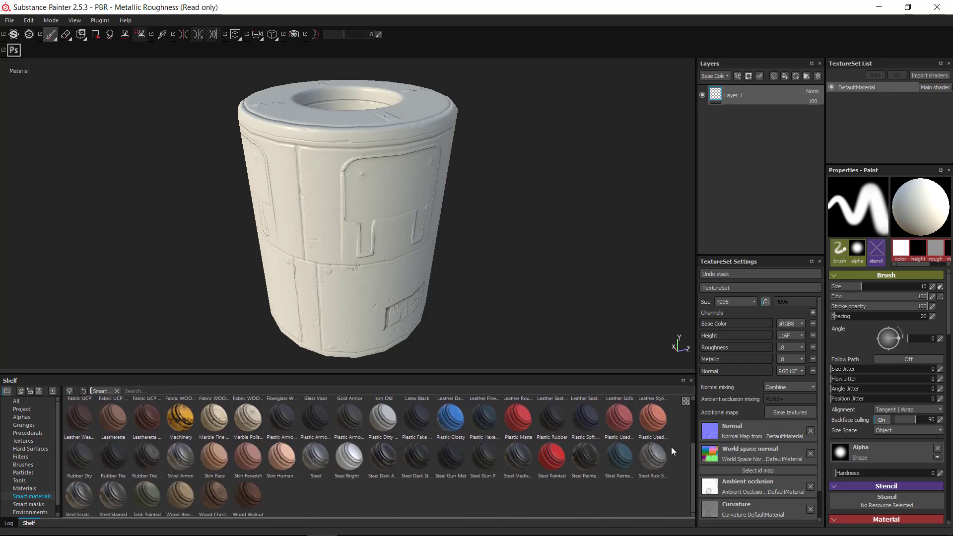
mouse_move(554, 465)
left_mouse_down()
mouse_move(650, 377)
mouse_move(732, 200)
left_mouse_up()
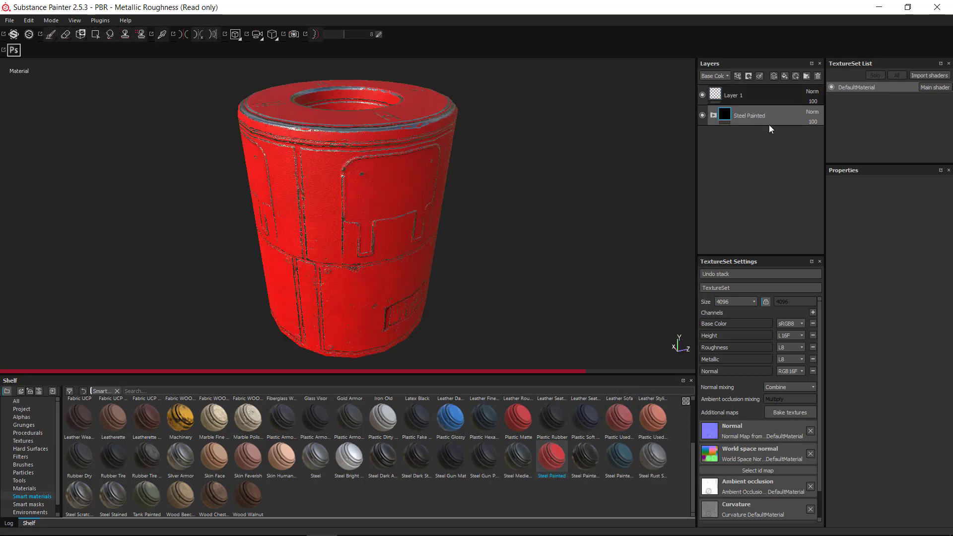
mouse_move(572, 213)
left_mouse_down("alt")
mouse_move(606, 198)
mouse_move(640, 204)
mouse_move(641, 221)
mouse_move(623, 214)
mouse_move(621, 162)
mouse_move(634, 217)
mouse_move(631, 204)
mouse_move(600, 194)
mouse_move(625, 206)
left_mouse_up("alt")
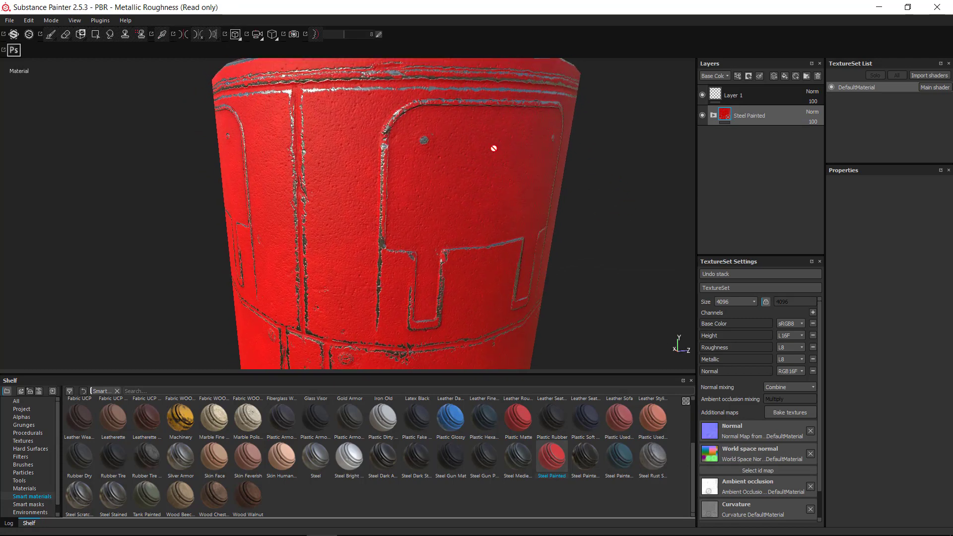
mouse_move(493, 167)
left_mouse_down("alt")
mouse_move(521, 202)
mouse_move(474, 206)
mouse_move(488, 168)
mouse_move(575, 192)
mouse_move(490, 190)
left_mouse_up("alt")
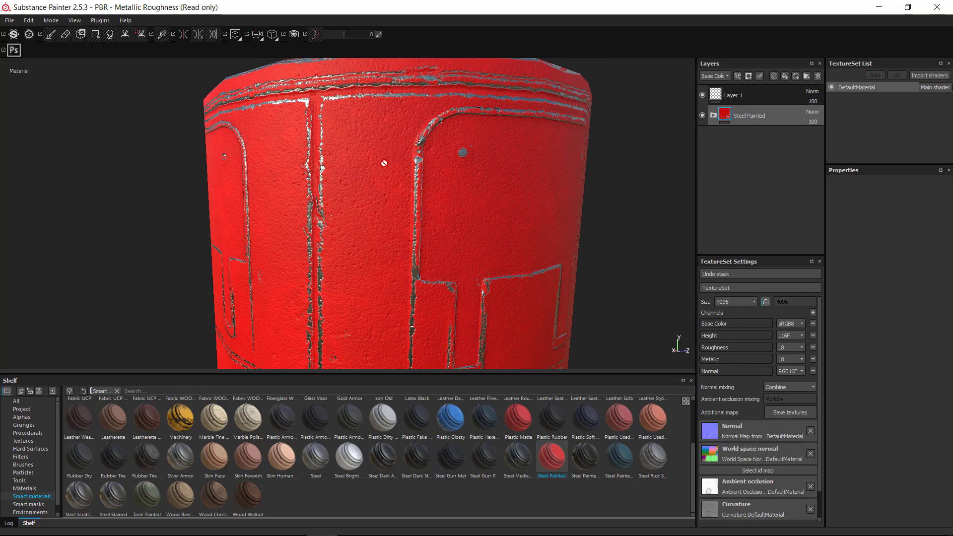
left_click_drag(383, 163, 411, 165, "alt")
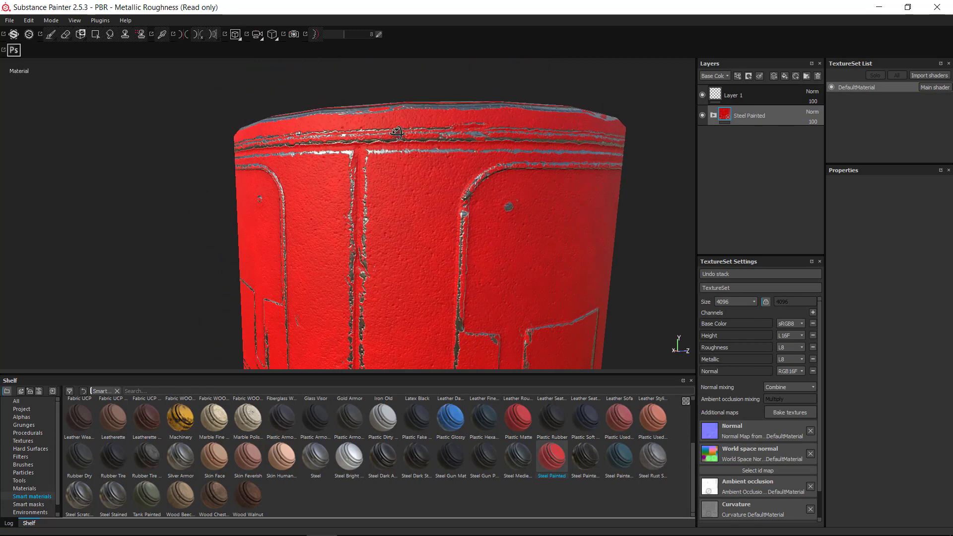
left_click_drag(397, 132, 452, 144, "alt")
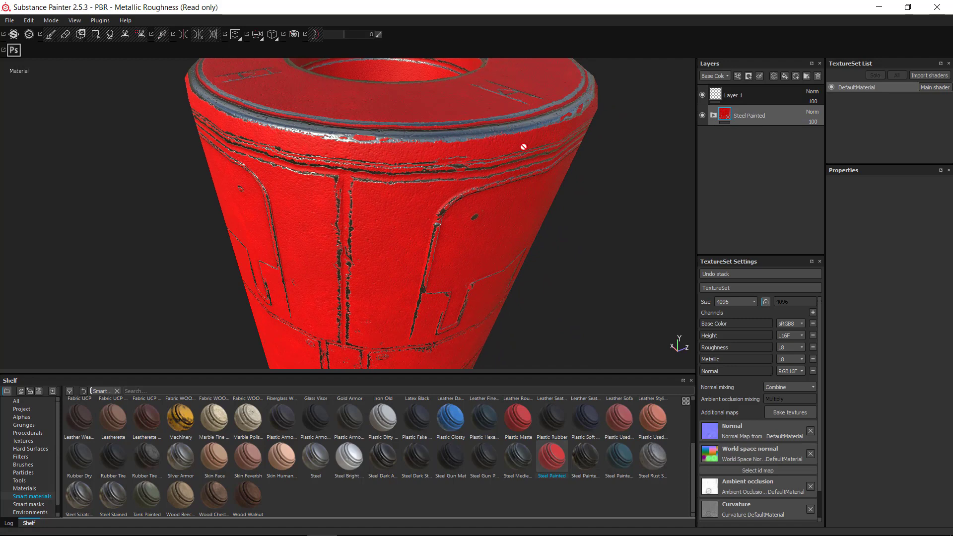
Step: Expand the Steel Painted group, compare the container with and without Paint, and inspect the Paint and Base Steel fill settings
left_click(714, 116)
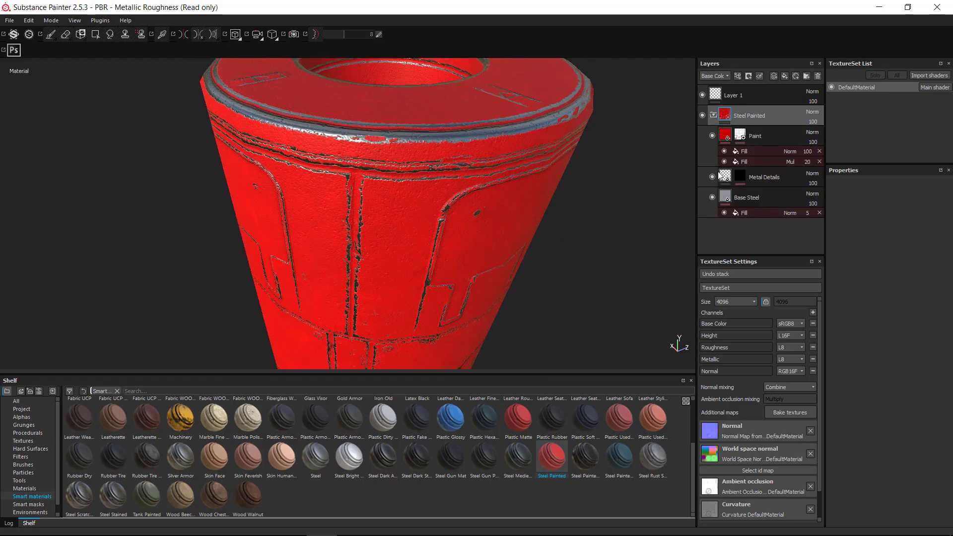
mouse_move(614, 228)
left_mouse_down("alt")
mouse_move(544, 202)
mouse_move(578, 132)
left_mouse_up("alt")
left_click(712, 136)
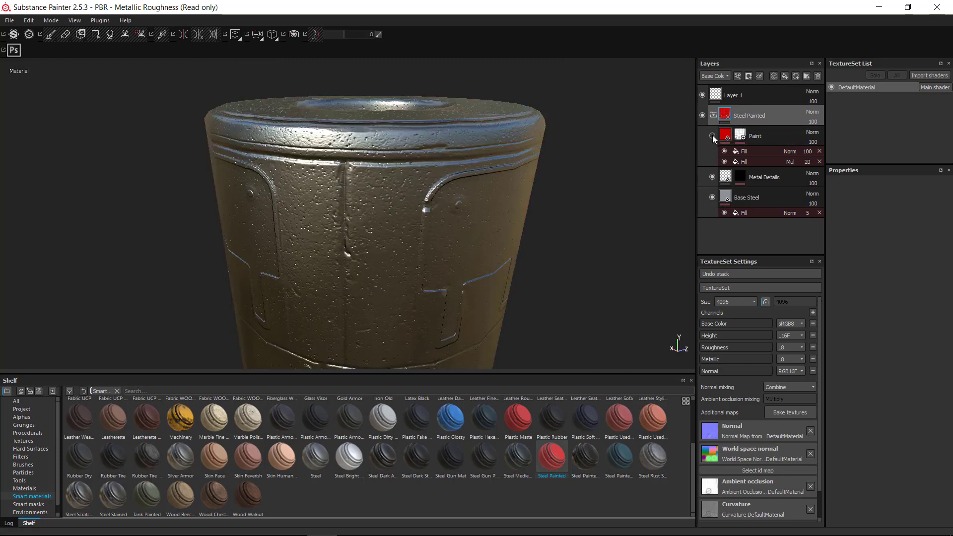
left_click(713, 135)
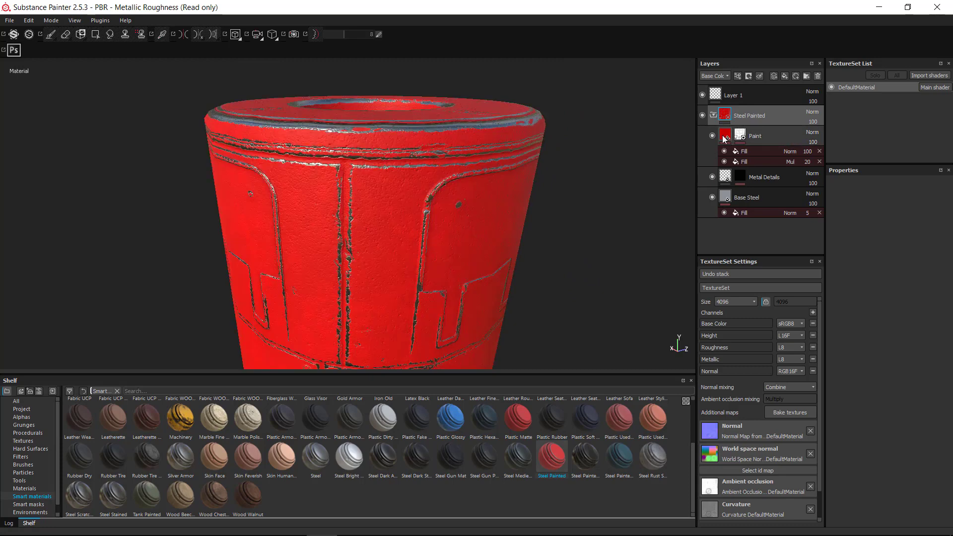
left_click(726, 137)
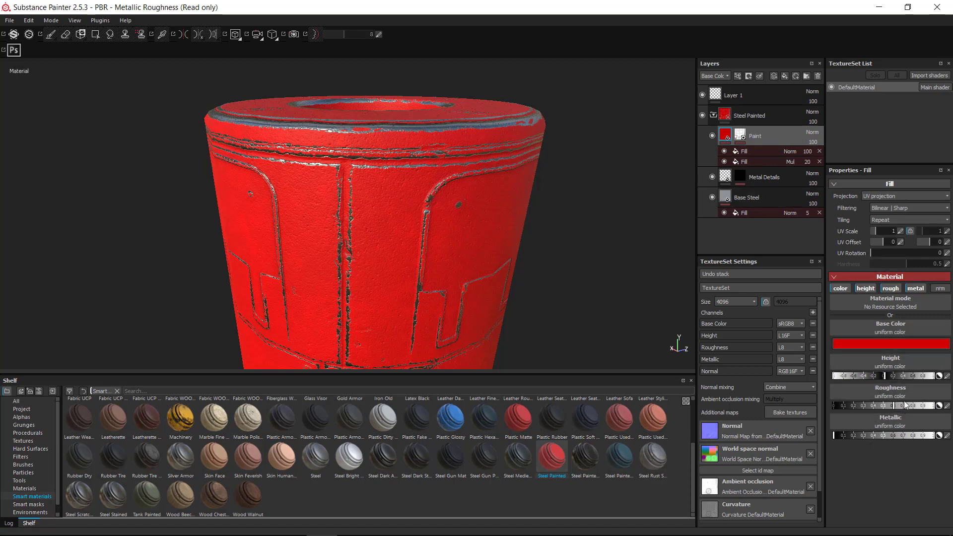
left_click(726, 198)
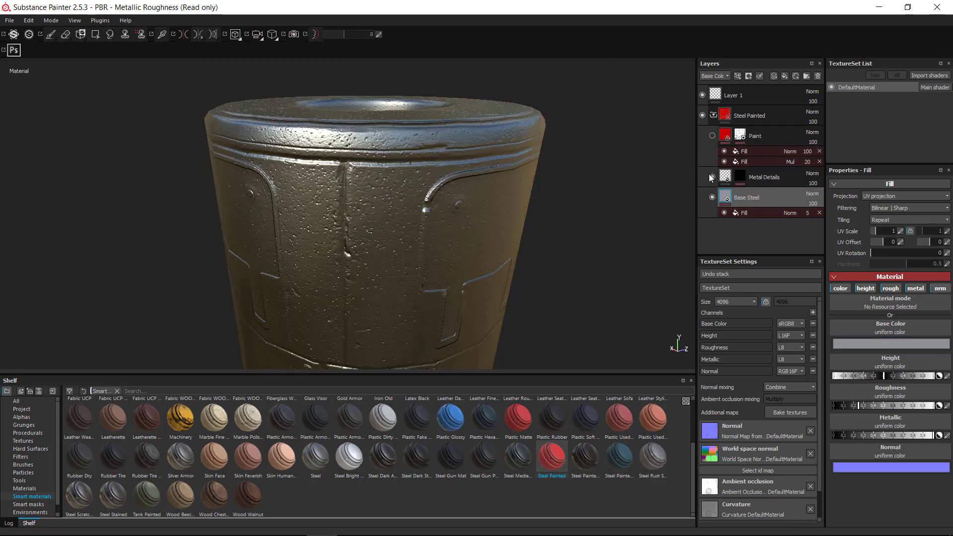
Step: Hide the Metal Details layer after comparing its effect on the bare steel, and show the Paint layer again
left_click(712, 177)
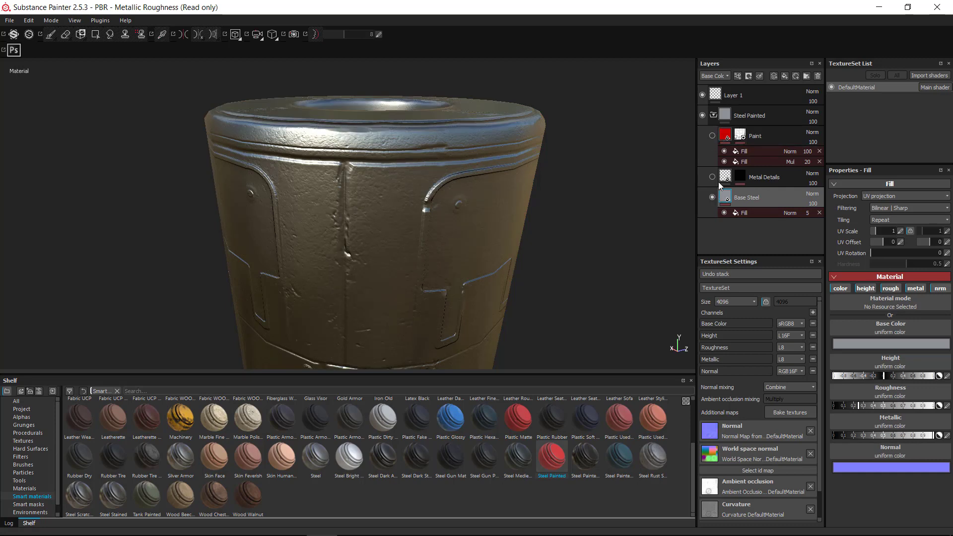
right_click_drag(526, 263, 502, 277, "alt")
middle_click_drag(538, 347, 567, 277, "alt")
right_click_drag(567, 276, 584, 246, "alt")
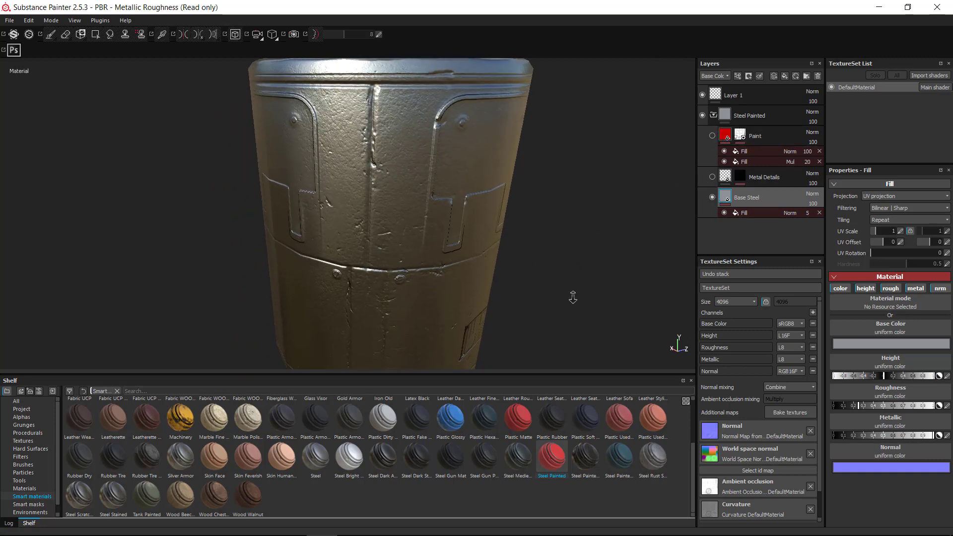
right_click_drag(573, 298, 615, 186, "shift")
left_click(712, 177)
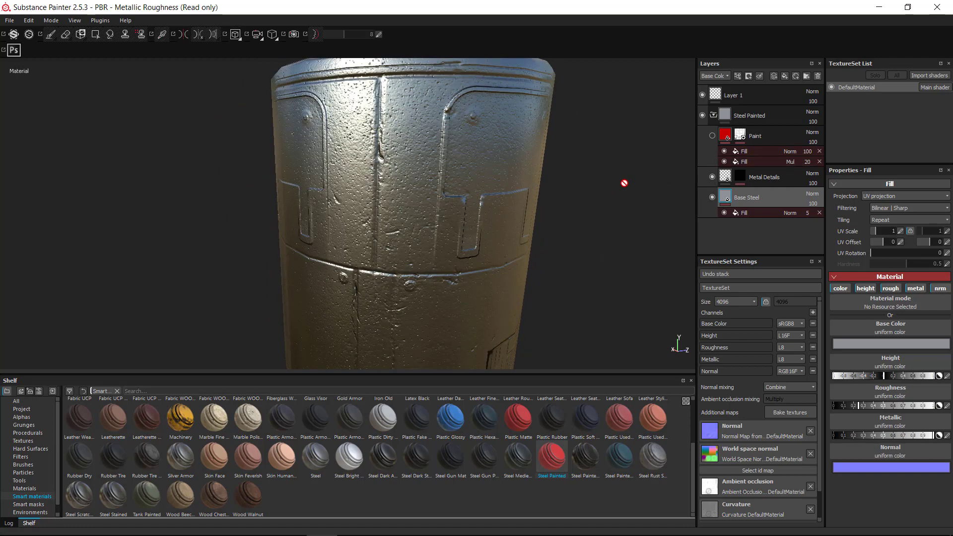
mouse_move(623, 181)
left_mouse_down("alt")
mouse_move(621, 313)
mouse_move(631, 170)
mouse_move(640, 218)
mouse_move(613, 192)
left_mouse_up("alt")
left_click(712, 177)
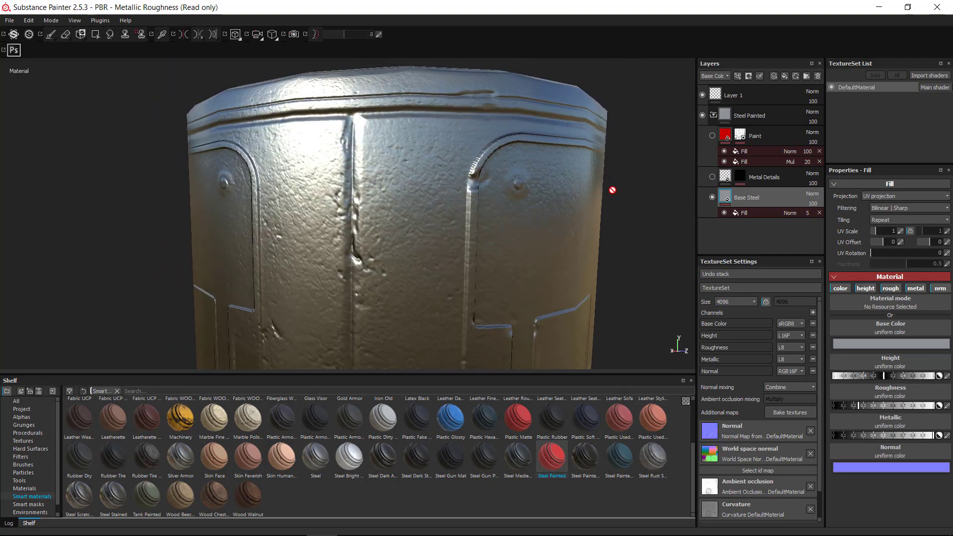
left_click(713, 135)
left_click_drag(605, 265, 631, 205, "alt")
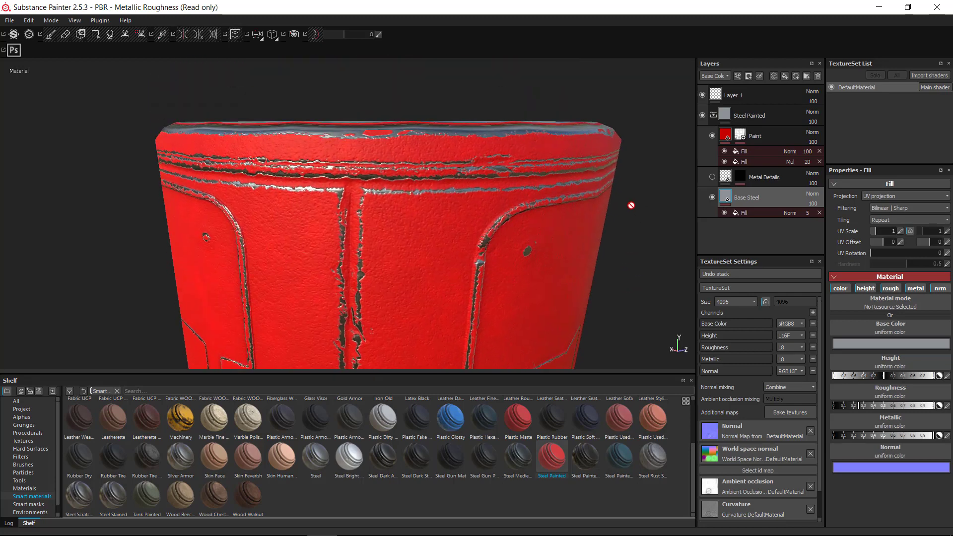
Step: Set the Global Balance of the MG Mask Editor generator on the Paint layer's mask to 0.17
left_click(742, 135)
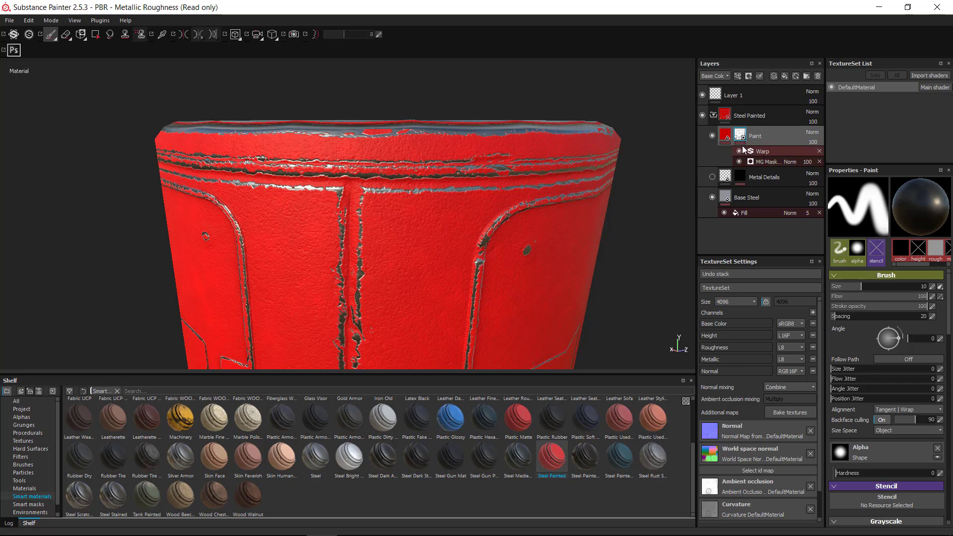
left_click(769, 162)
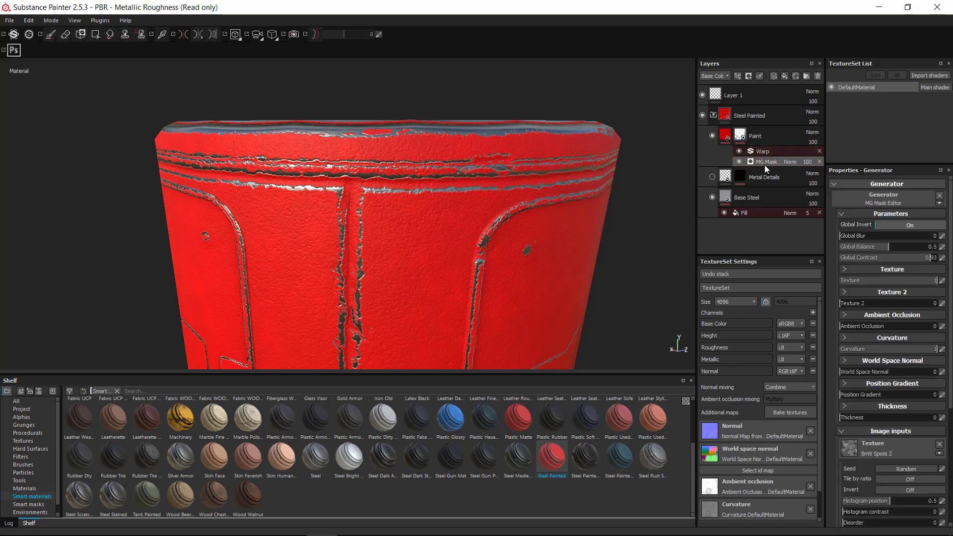
left_click_drag(590, 215, 764, 187, "alt")
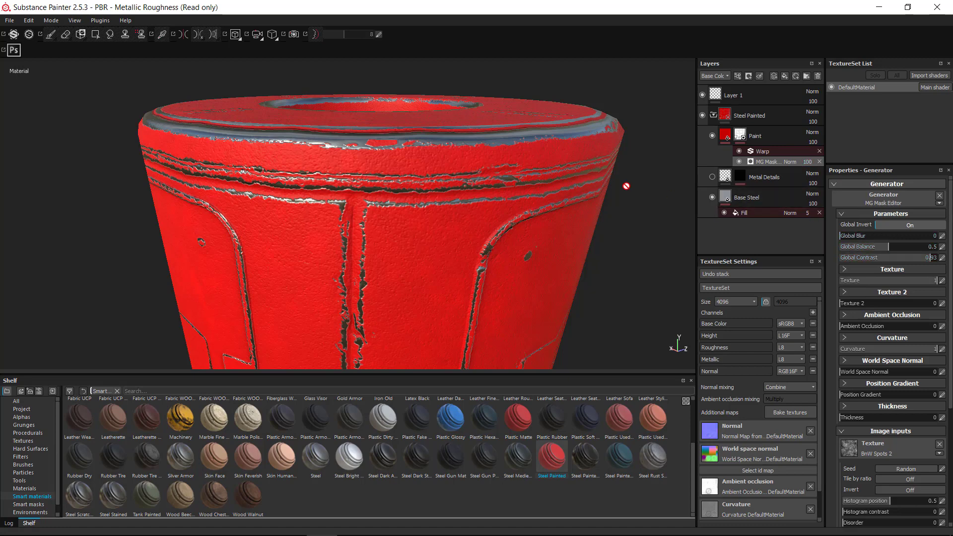
right_click_drag(581, 213, 470, 233, "alt")
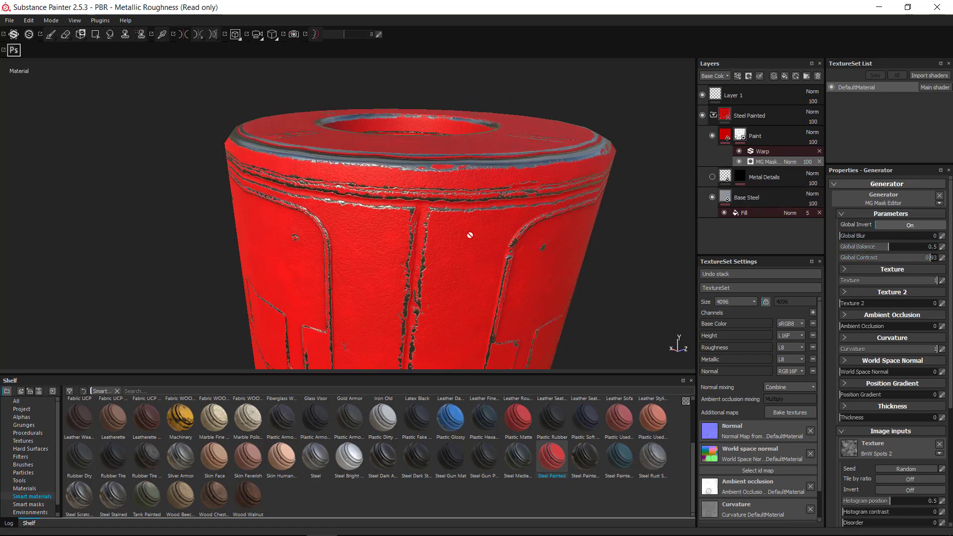
middle_click_drag(442, 278, 441, 222, "alt")
left_click_drag(440, 221, 485, 149, "alt")
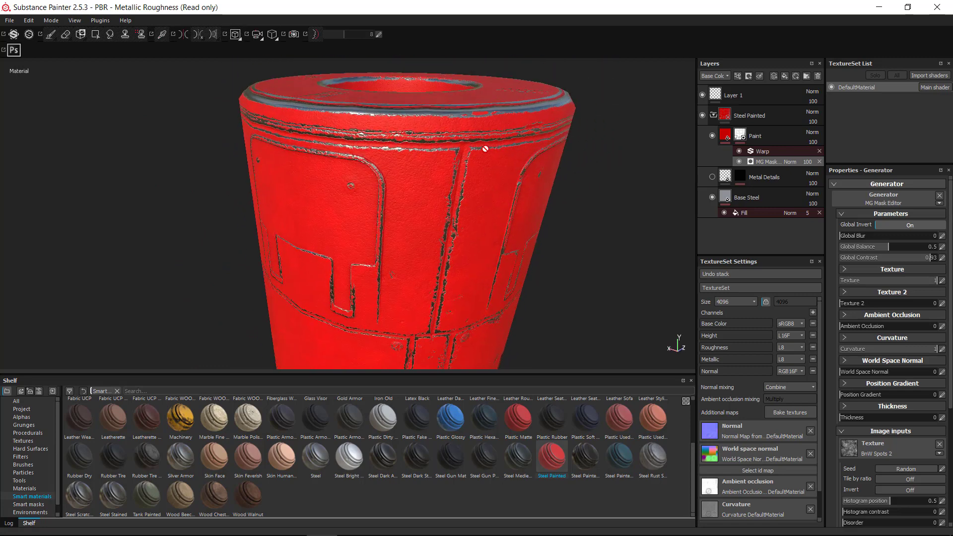
left_click_drag(444, 256, 462, 148, "alt")
left_click_drag(509, 201, 489, 245, "alt")
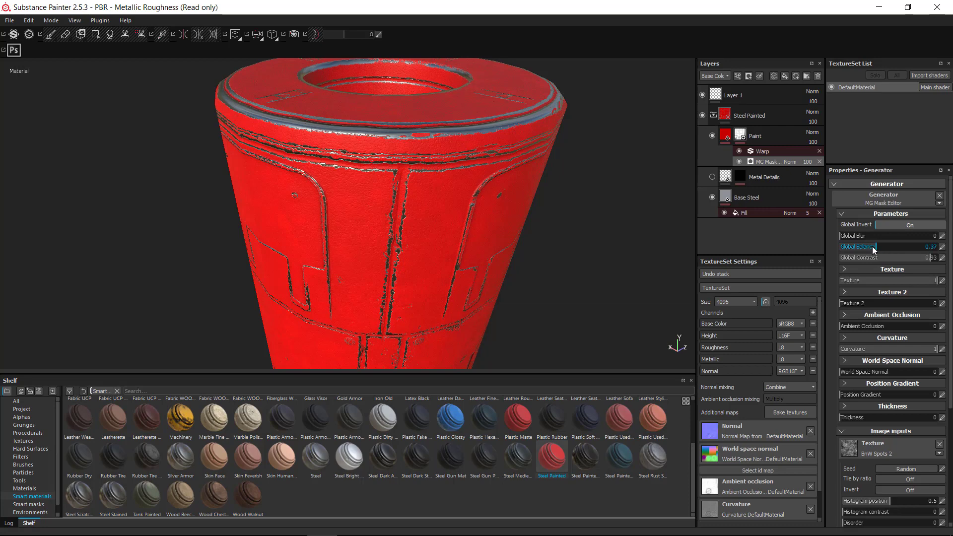
left_click_drag(875, 250, 837, 248)
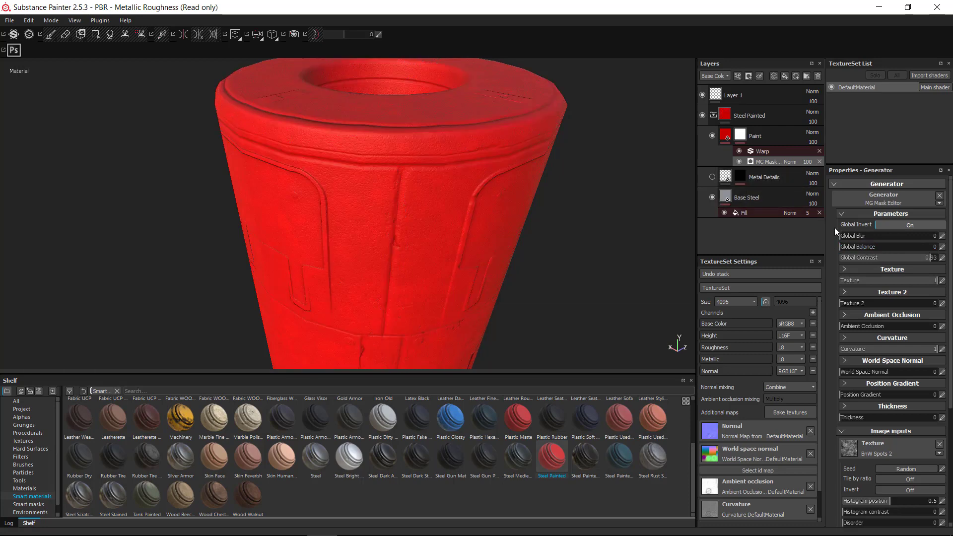
left_click_drag(536, 221, 574, 241, "alt")
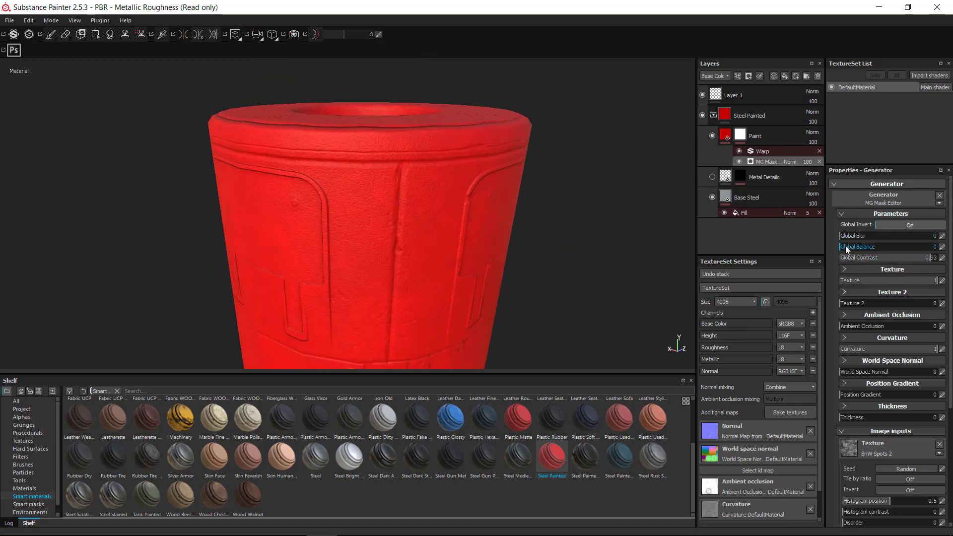
left_click_drag(850, 249, 859, 250)
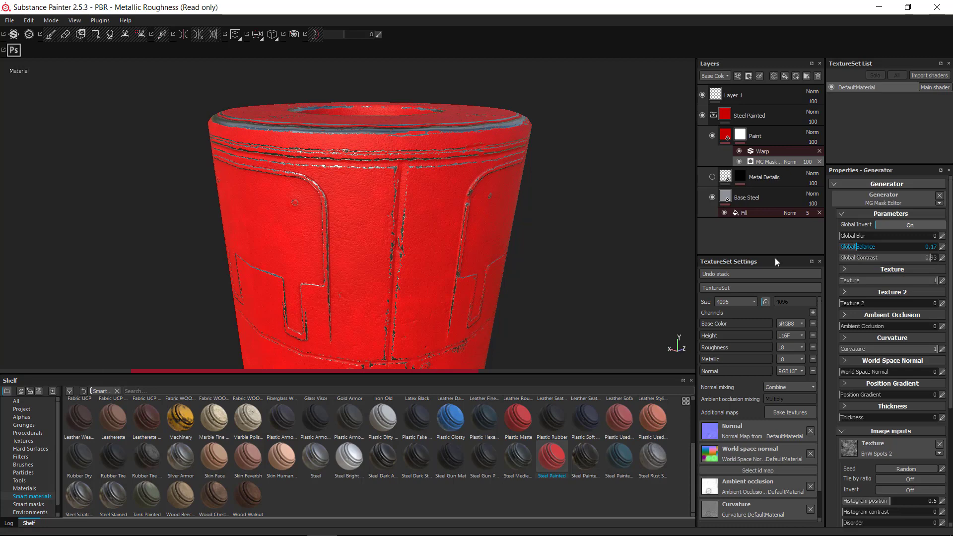
Step: Set the MG Mask Editor generator's Global Balance to 0.83 and check the edge wear around the container
right_click_drag(638, 268, 515, 255, "alt")
left_click_drag(515, 255, 511, 175, "alt")
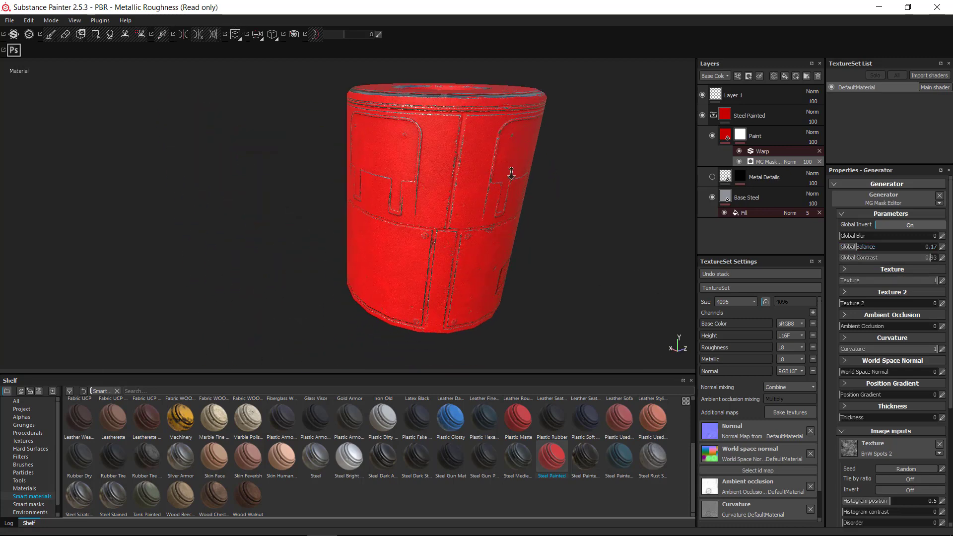
right_click_drag(511, 174, 542, 144, "alt")
left_click_drag(542, 144, 551, 207, "alt")
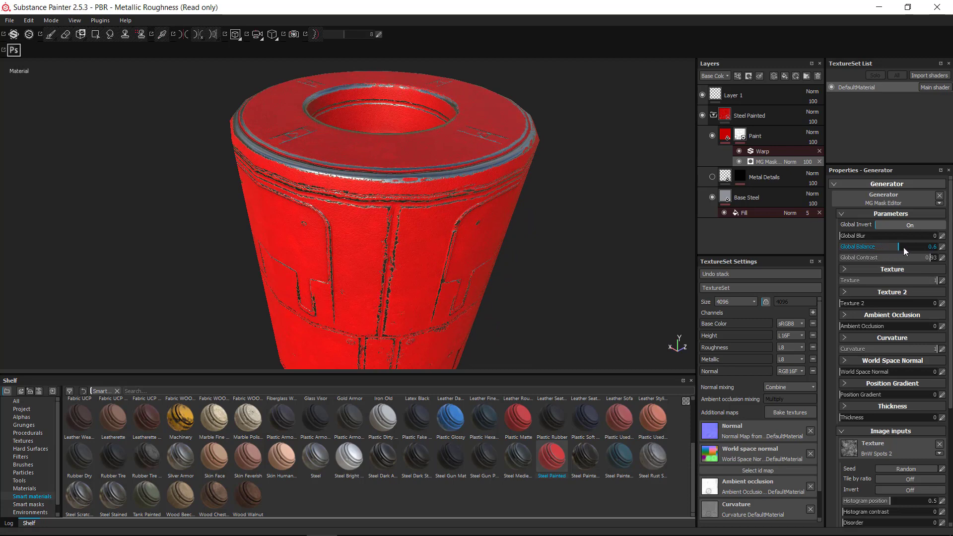
left_click_drag(910, 250, 919, 249)
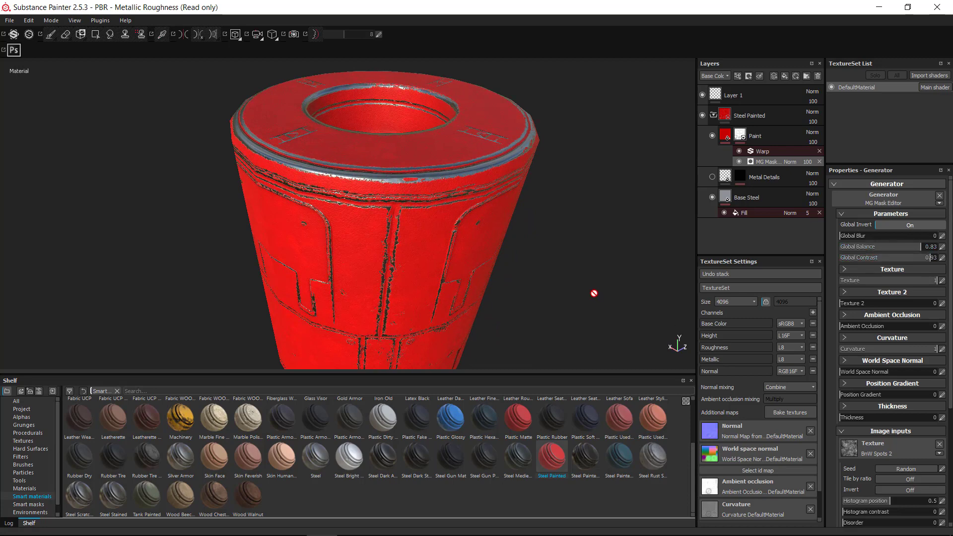
left_click_drag(594, 291, 562, 215, "alt")
middle_click_drag(544, 223, 546, 242, "alt")
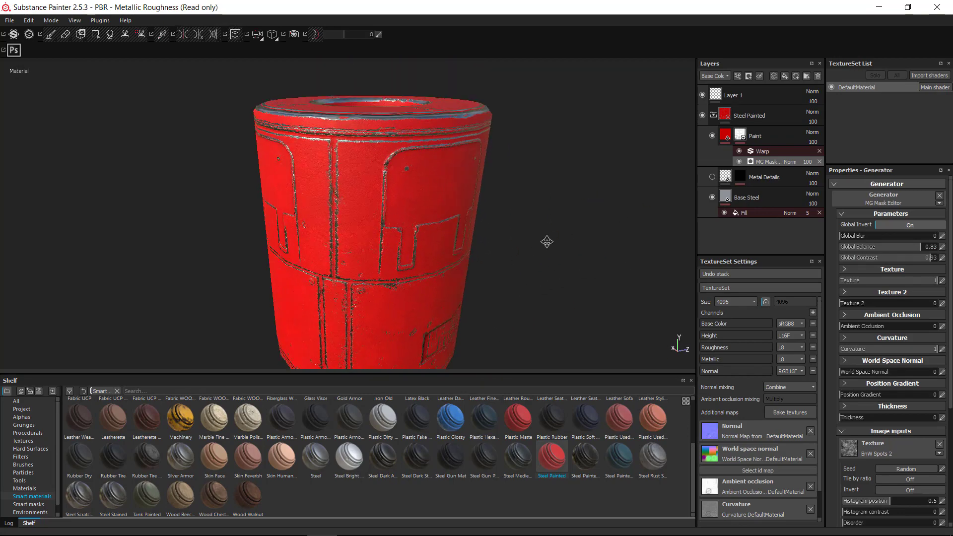
left_click_drag(546, 242, 643, 248, "alt")
right_click_drag(642, 249, 607, 215, "alt")
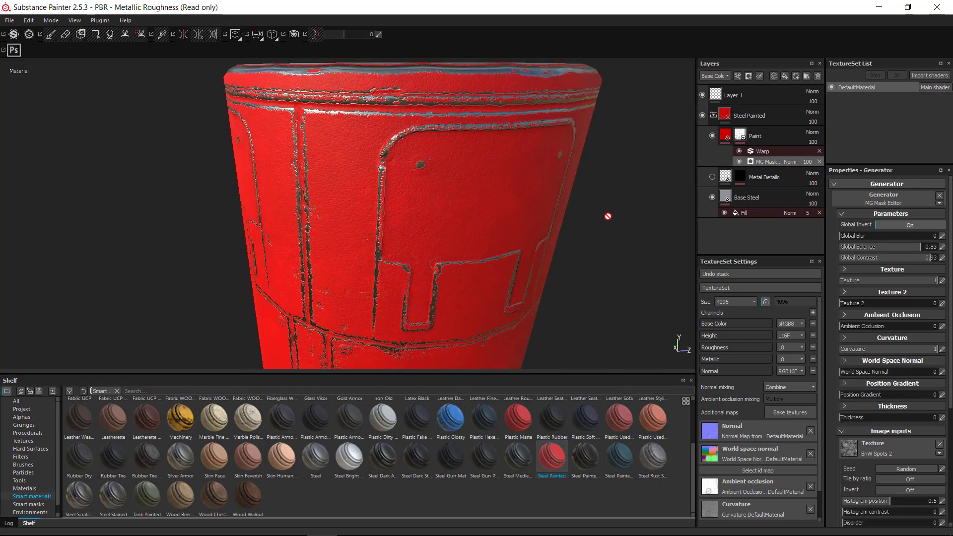
Step: Add a paint effect to the Paint layer's mask above the generator and activate the Paint brush
right_click(777, 162)
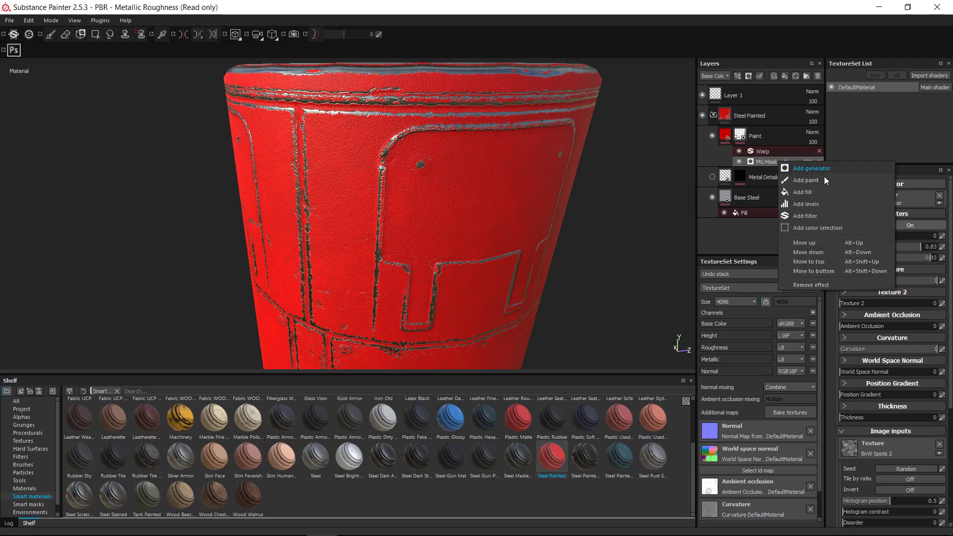
left_click(821, 181)
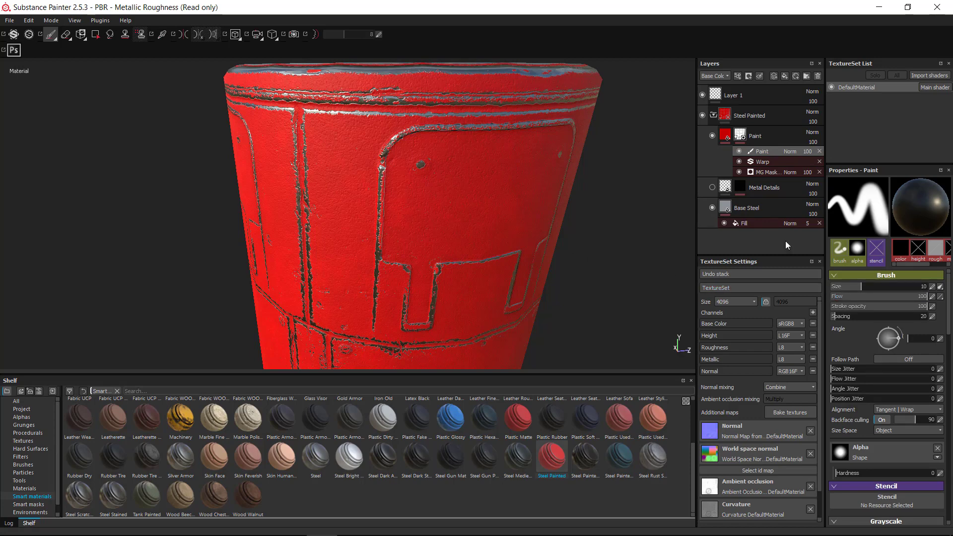
left_click(49, 36)
left_click(60, 47)
left_click_drag(522, 222, 542, 228, "alt")
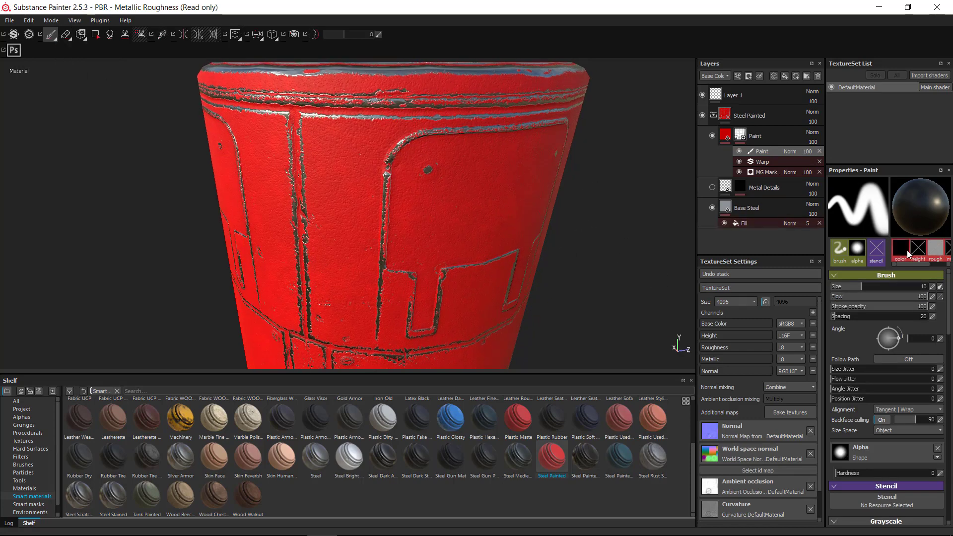
Step: Brush black on the mask over the upper panel's rounded corner to expose steel, comparing with the paint effect hidden
mouse_move(475, 171)
left_mouse_down("alt")
mouse_move(437, 192)
mouse_move(438, 177)
mouse_move(464, 201)
mouse_move(467, 180)
mouse_move(521, 174)
mouse_move(577, 205)
left_mouse_up("alt")
scroll(492, 182, "up", 2)
left_click(738, 151)
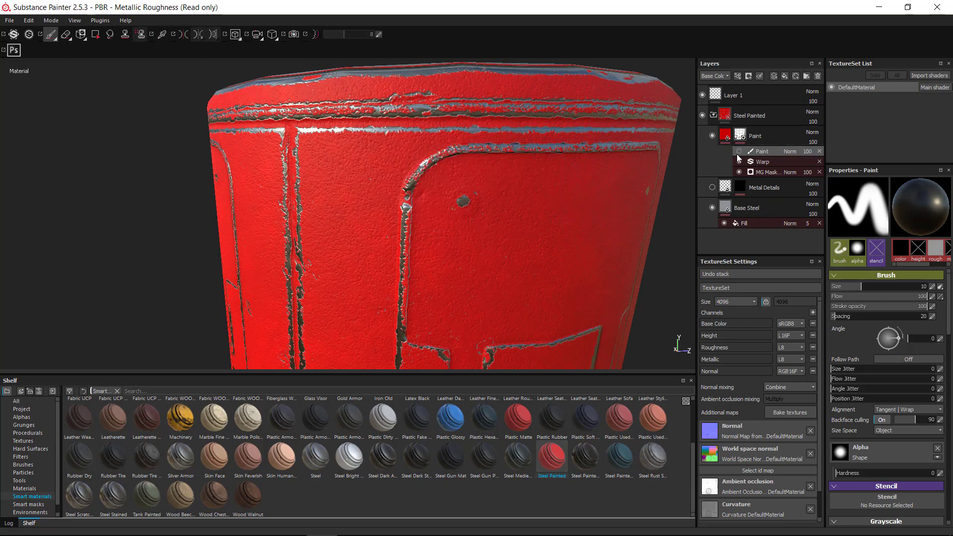
left_click(738, 151)
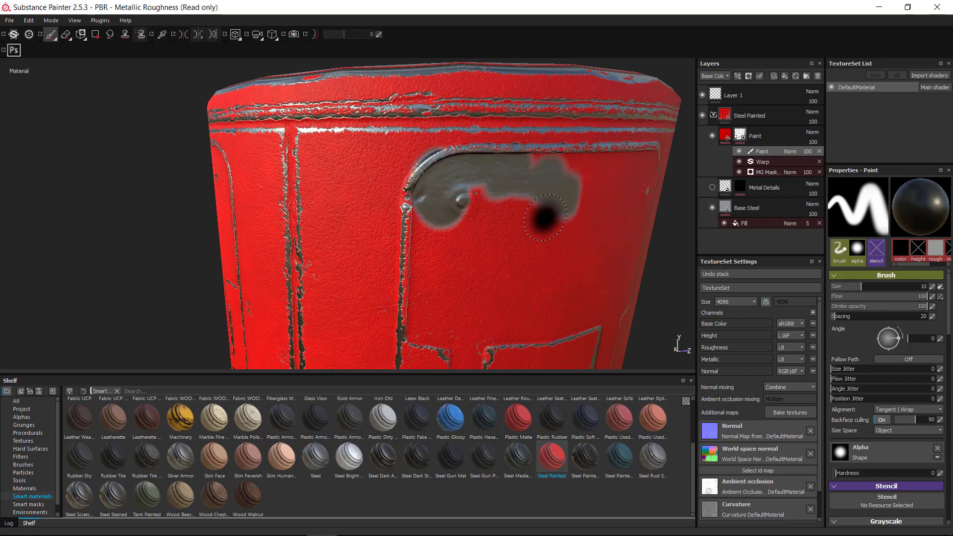
mouse_move(542, 212)
left_mouse_down("alt")
mouse_move(539, 151)
mouse_move(560, 178)
left_mouse_up("alt")
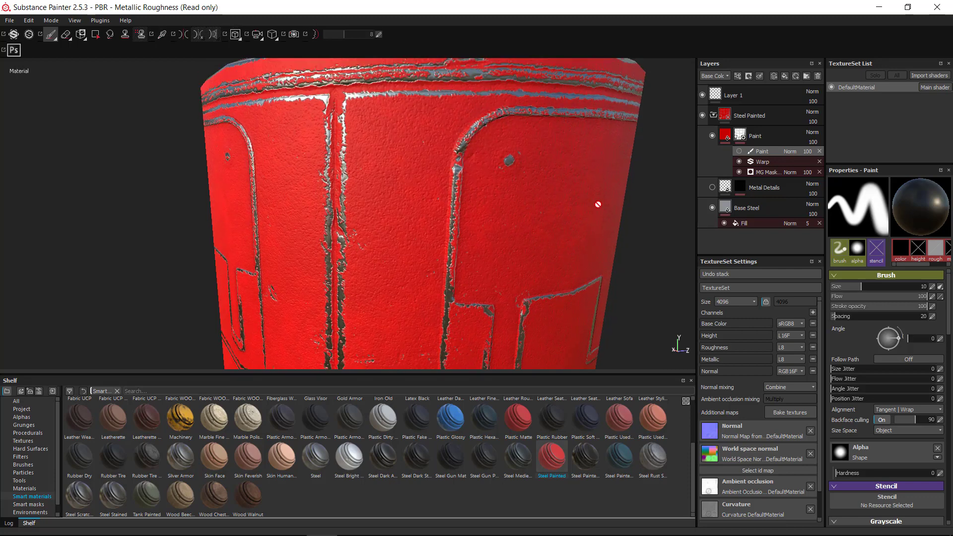
Step: Set the brush's grayscale value to white and try to paint near the upper panel's corner
left_click(901, 249)
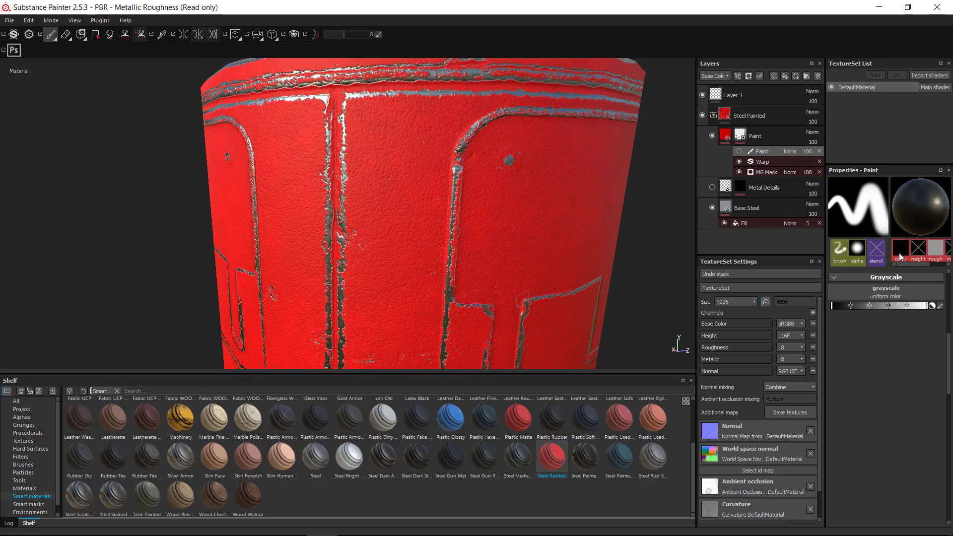
left_click_drag(850, 305, 951, 307)
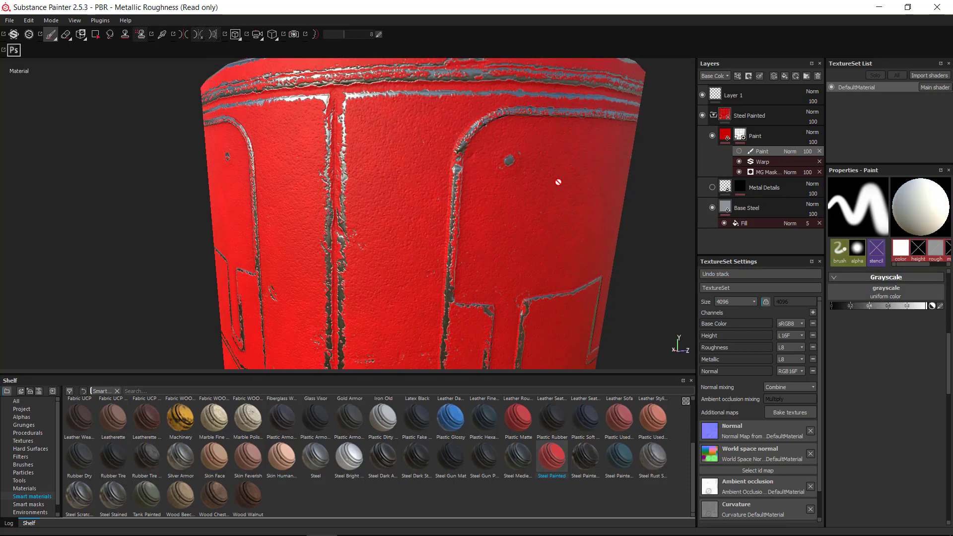
left_click(505, 164)
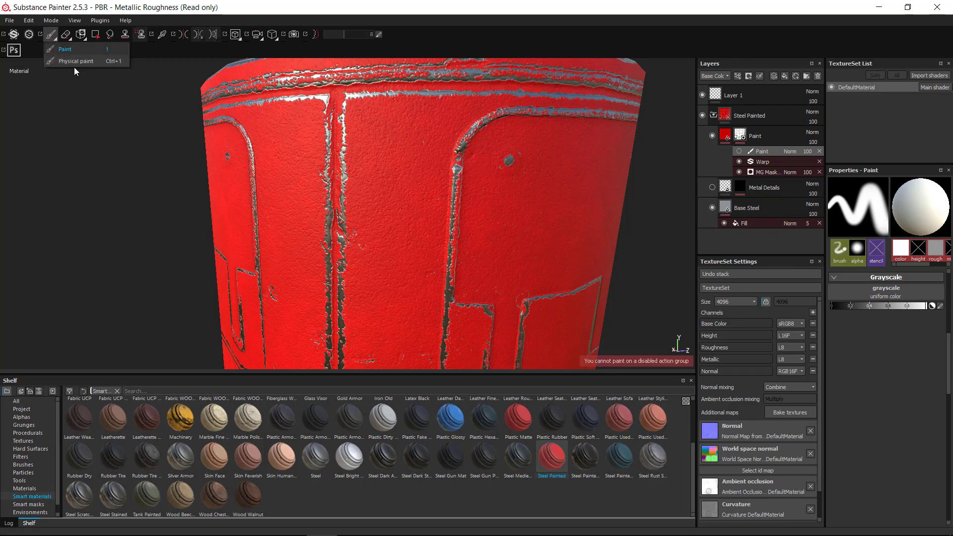
left_click_drag(456, 191, 486, 194, "alt")
left_click(489, 192)
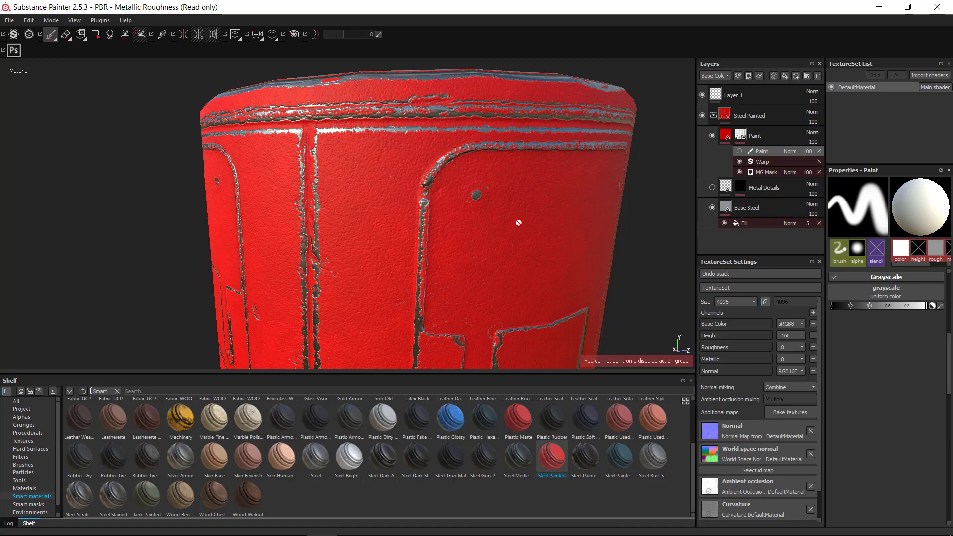
Step: Show the paint effect again and brush white over the exposed steel at the upper panel's corner to restore the red paint
left_click(739, 151)
mouse_move(447, 189)
left_mouse_down()
mouse_move(543, 213)
mouse_move(568, 206)
mouse_move(572, 179)
mouse_move(527, 170)
left_mouse_up()
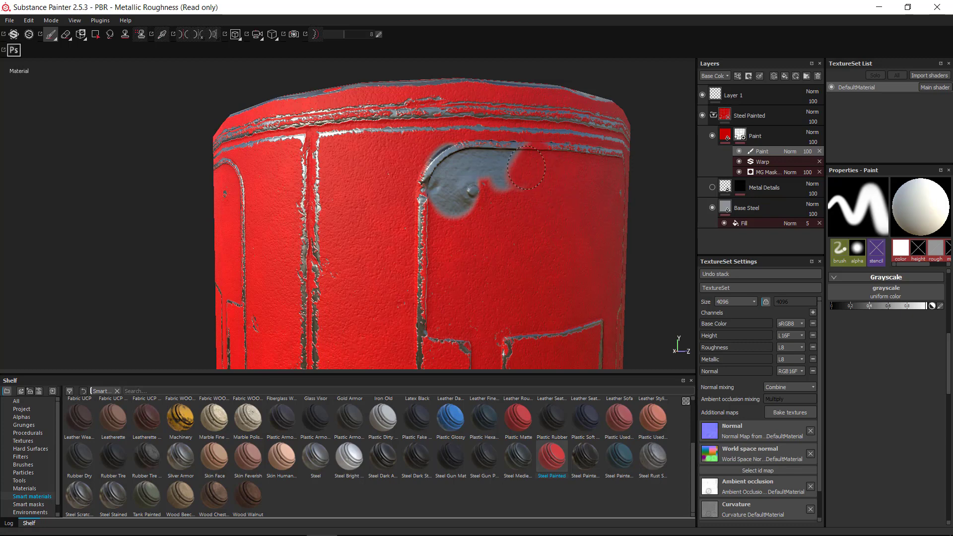
mouse_move(487, 204)
left_mouse_down()
mouse_move(472, 171)
mouse_move(463, 183)
left_mouse_up()
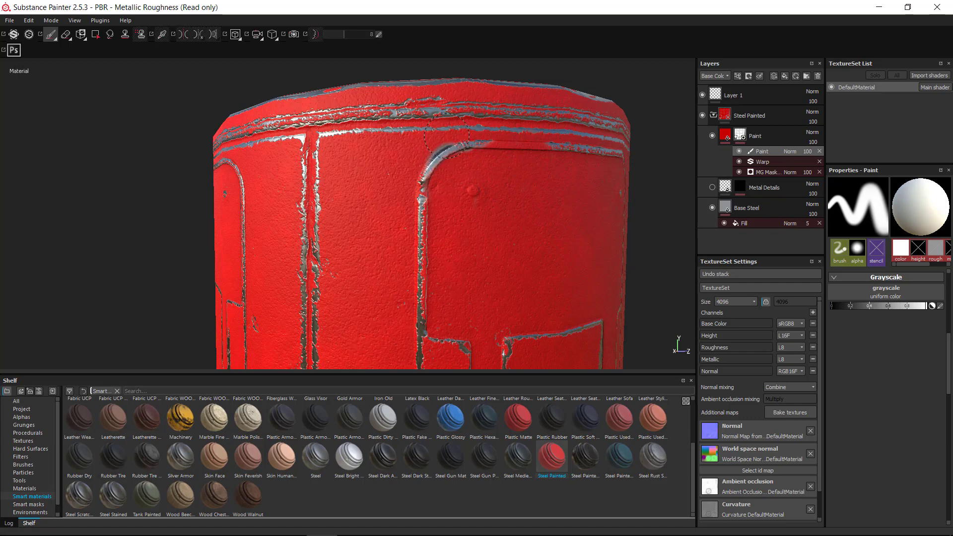
mouse_move(432, 153)
left_mouse_down()
mouse_move(439, 162)
mouse_move(484, 149)
left_mouse_up()
Step: Reduce the brush size and paint white over the screw head at the lower panel's bottom corner to remove its wear
left_click_drag(544, 196, 498, 250, "alt")
mouse_move(497, 250)
middle_mouse_down("alt")
mouse_move(505, 183)
mouse_move(483, 232)
mouse_move(487, 198)
mouse_move(441, 144)
middle_mouse_up("alt")
left_click_drag(510, 225, 496, 198, "alt")
middle_click_drag(496, 229, 465, 159, "alt")
right_click_drag(470, 168, 527, 199, "alt")
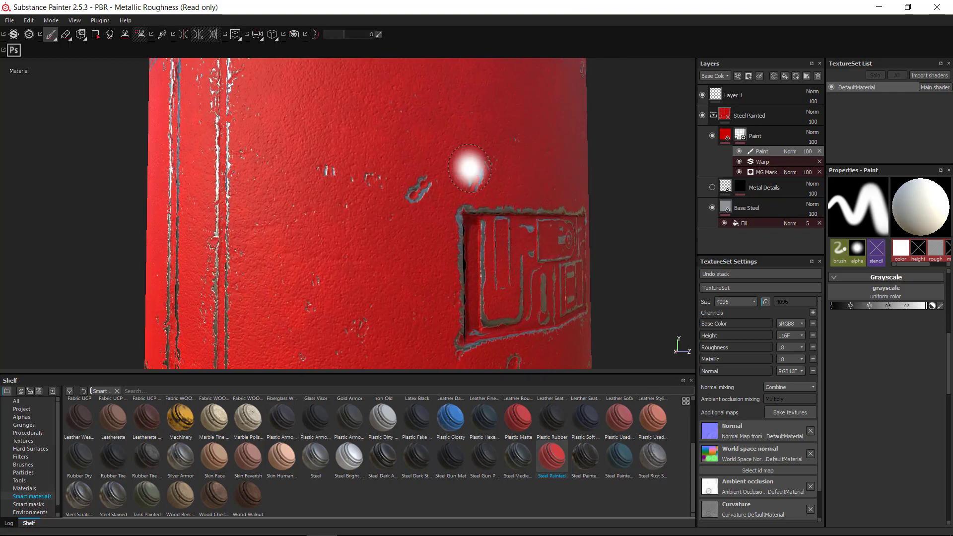
middle_click_drag(567, 246, 502, 207, "alt")
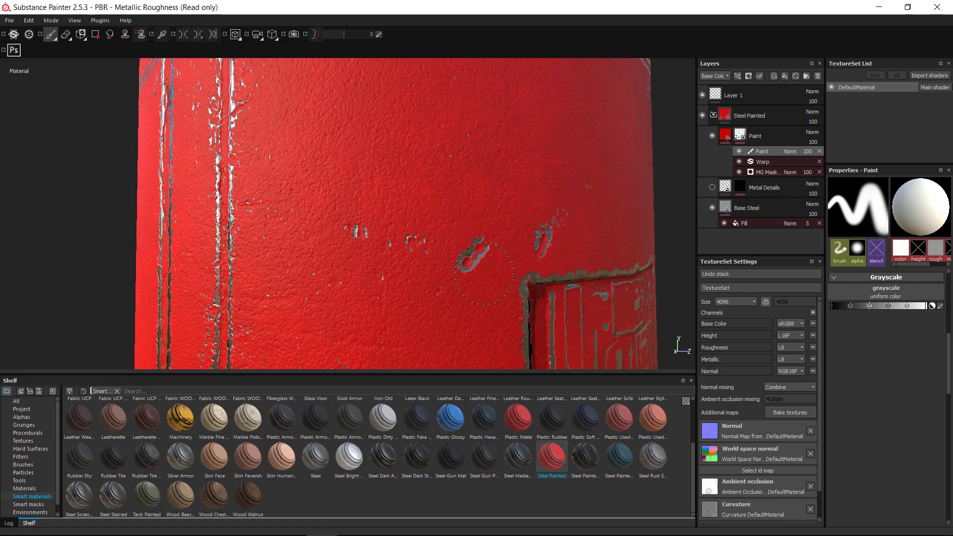
right_click_drag(587, 224, 385, 185, "alt")
mouse_move(548, 184)
left_mouse_down("alt")
mouse_move(541, 256)
mouse_move(486, 229)
left_mouse_up("alt")
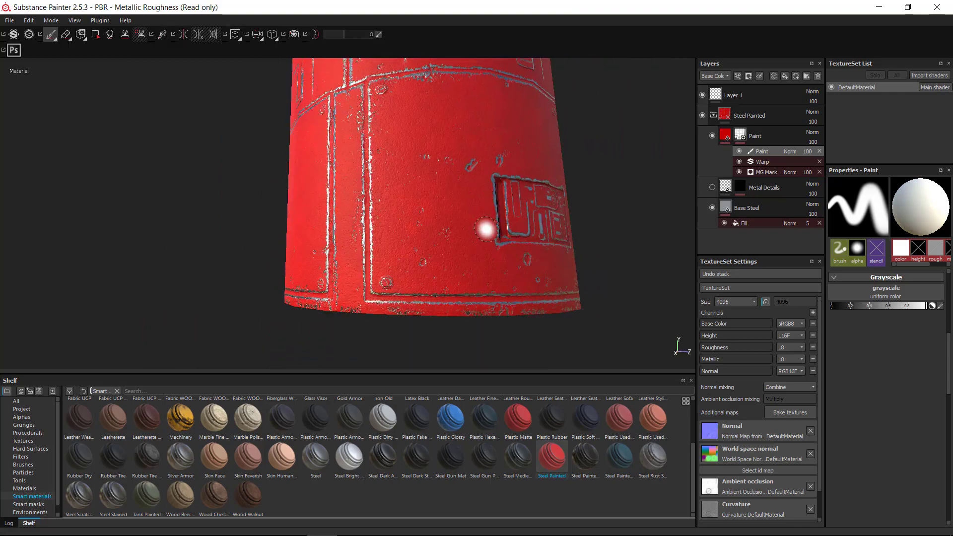
mouse_move(395, 282)
left_mouse_down("alt")
mouse_move(445, 215)
mouse_move(460, 206)
mouse_move(431, 246)
mouse_move(510, 170)
mouse_move(551, 223)
mouse_move(456, 244)
left_mouse_up("alt")
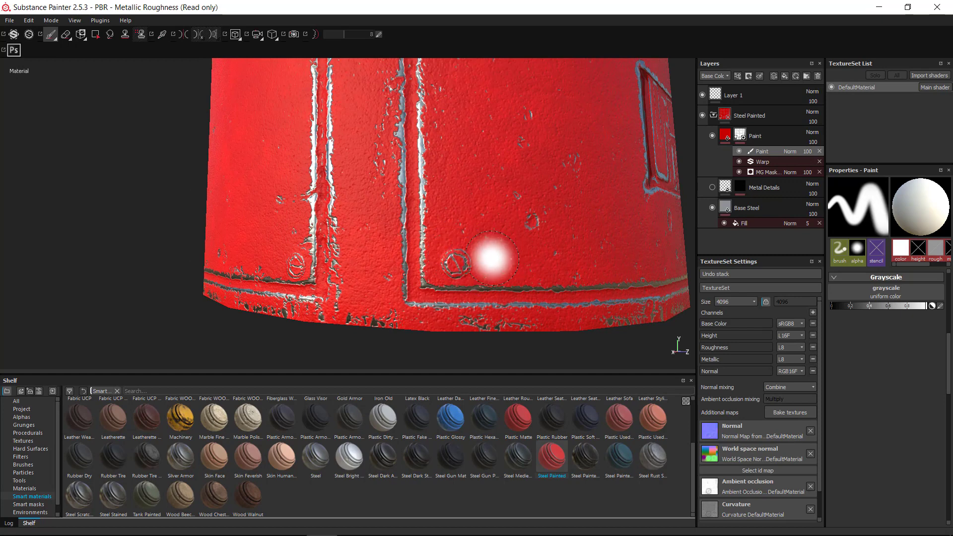
mouse_move(486, 261)
right_mouse_down("ctrl")
mouse_move(463, 261)
mouse_move(491, 250)
mouse_move(546, 250)
mouse_move(459, 248)
right_mouse_up("ctrl")
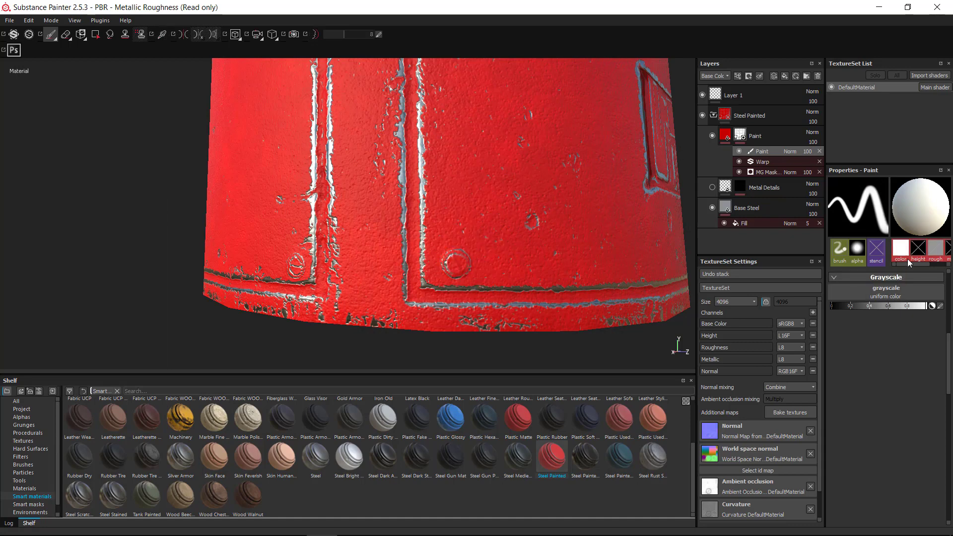
Step: Set the brush's grayscale value to black and expose bare steel on the lower panel's bottom and upper corner screw heads
left_click_drag(922, 306, 832, 306)
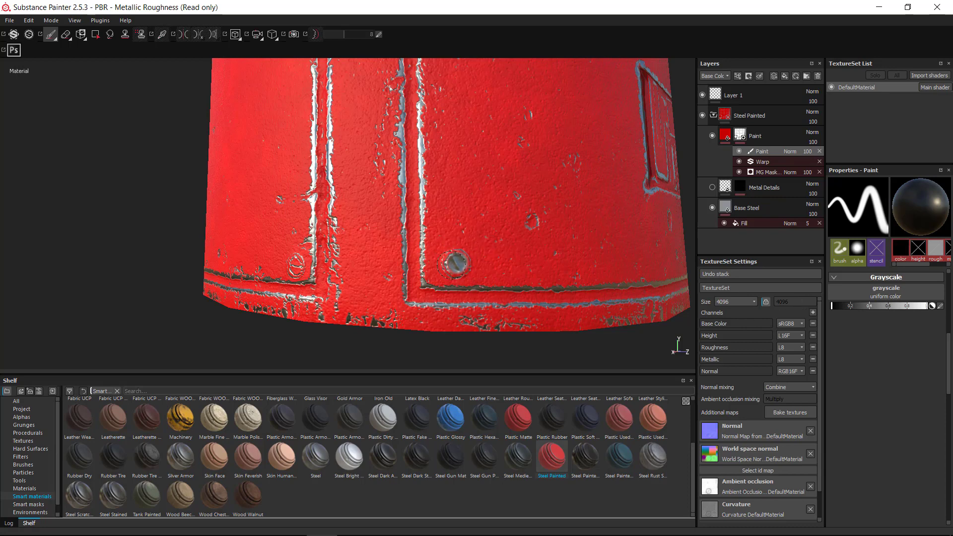
right_click_drag(586, 204, 496, 97, "alt")
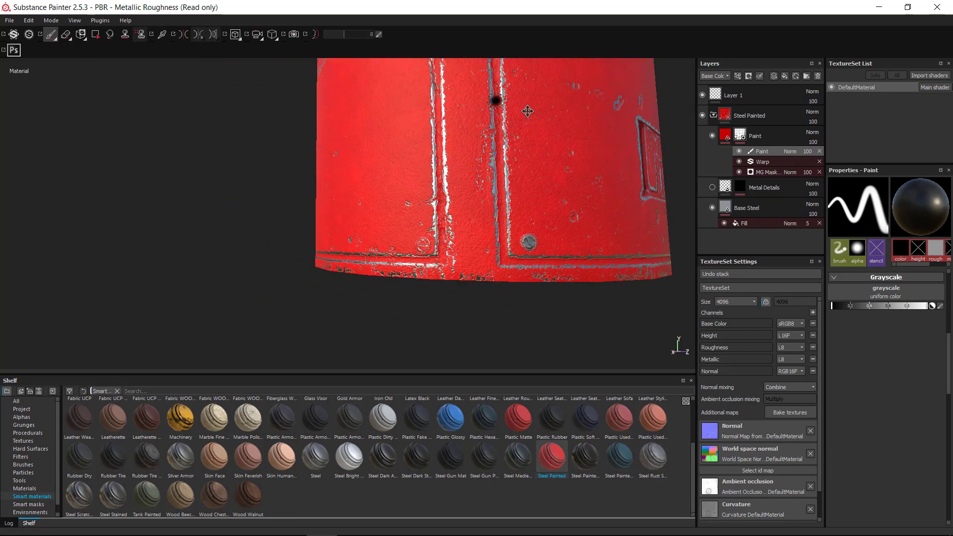
middle_click_drag(496, 98, 502, 228, "alt")
right_click_drag(504, 74, 510, 339, "alt")
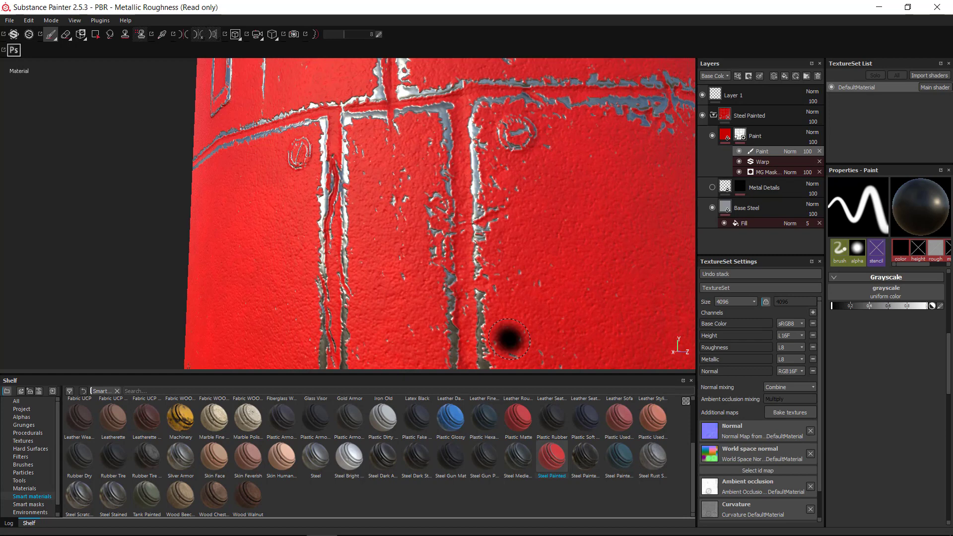
middle_click_drag(512, 149, 502, 207, "alt")
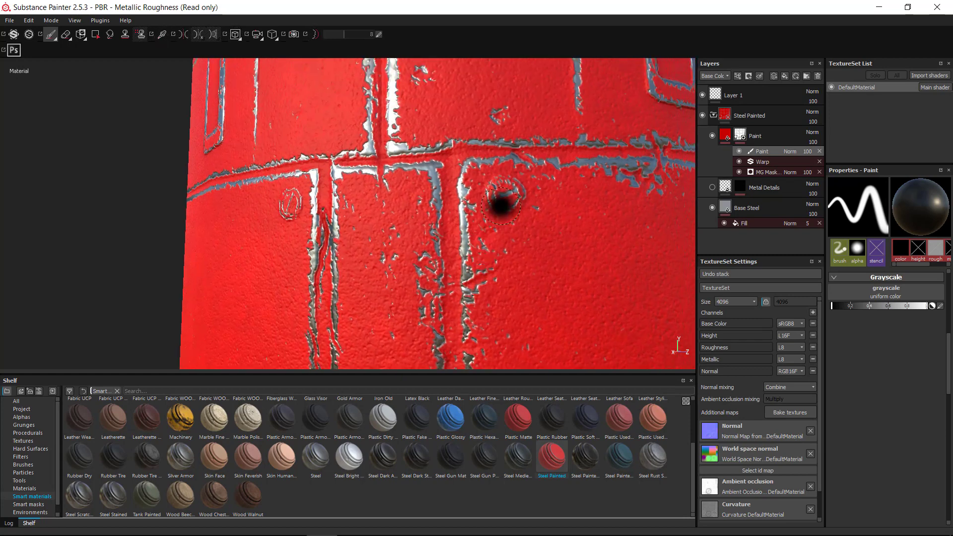
left_click_drag(508, 197, 502, 193)
right_click_drag(505, 193, 523, 243, "alt")
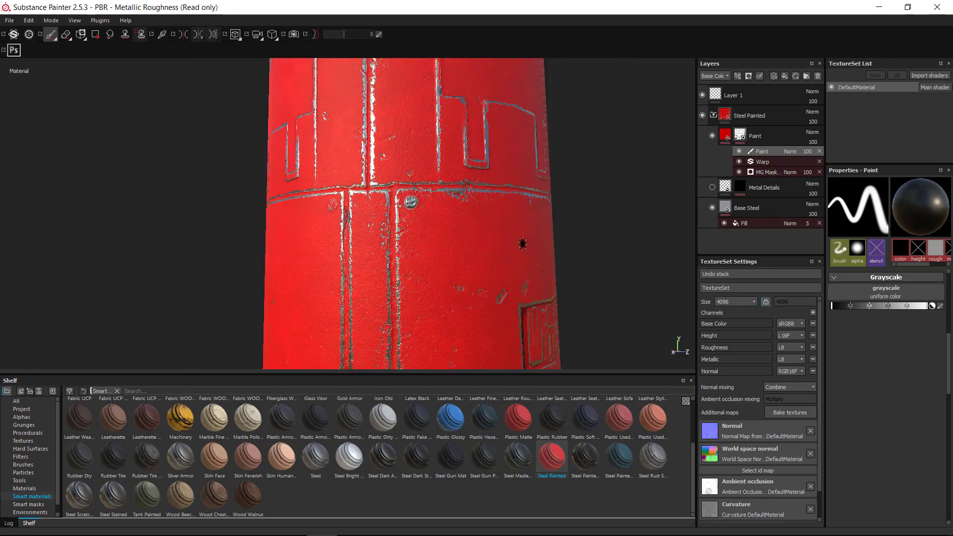
Step: Show the 3D and 2D views side by side and expose bare steel on the panel's remaining screw heads in the UV layout
key("F1")
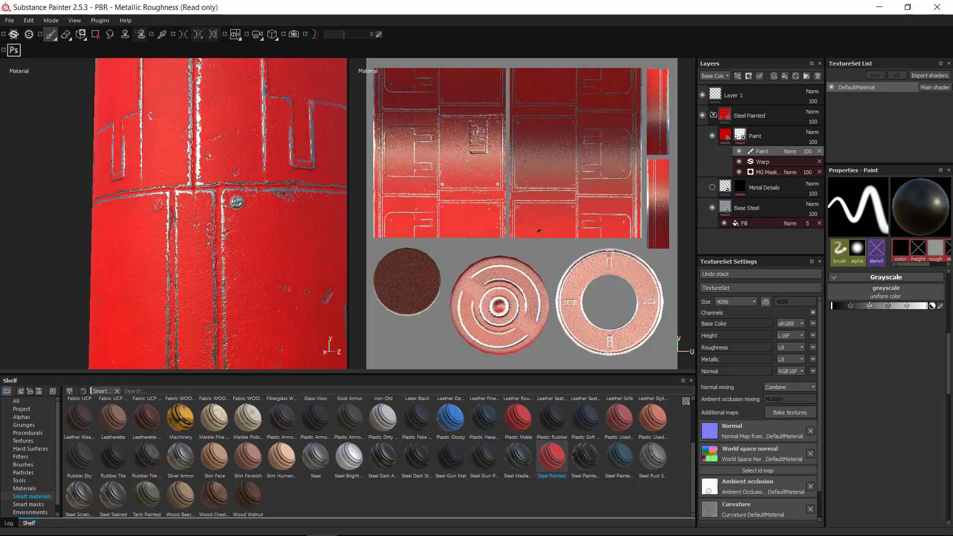
scroll(534, 242, "up", 8)
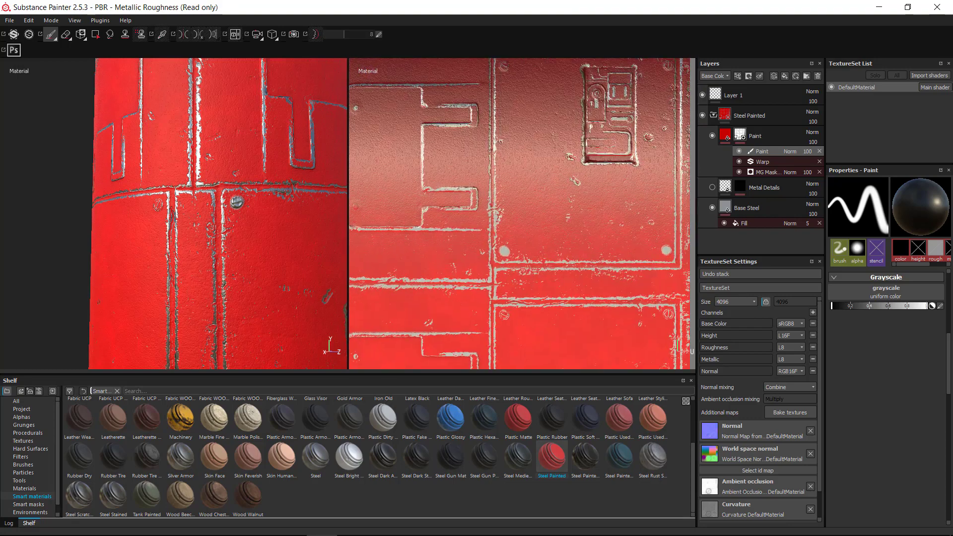
scroll(556, 238, "up", 6)
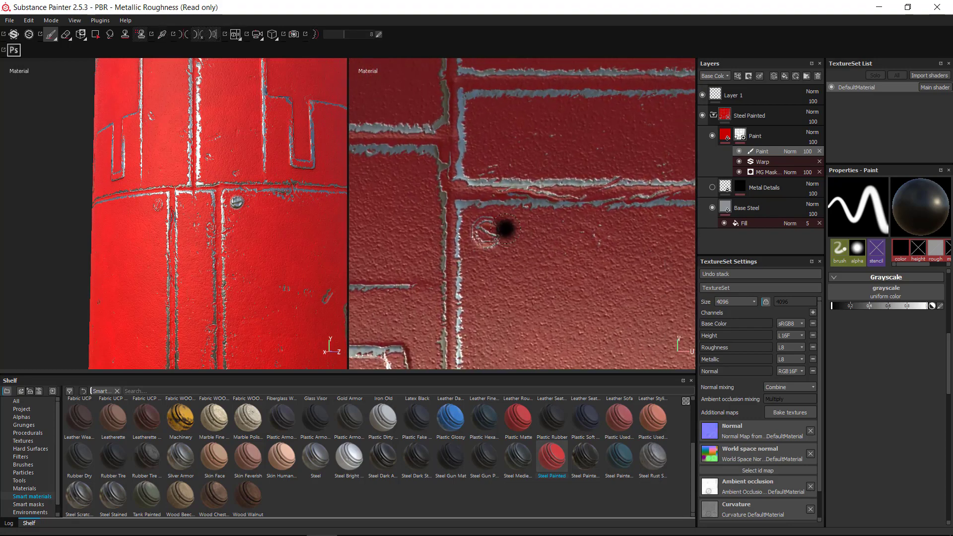
left_click(486, 232)
mouse_move(487, 232)
middle_mouse_down()
mouse_move(568, 196)
mouse_move(491, 202)
mouse_move(591, 239)
mouse_move(588, 329)
middle_mouse_up()
left_click(591, 240)
left_click(578, 149)
Step: Examine the painted screw heads and the recessed detail panel on the container in 3D
right_click_drag(602, 198, 400, 256, "alt")
middle_click_drag(525, 344, 560, 226, "alt")
right_click_drag(280, 277, 306, 254, "alt")
middle_click_drag(307, 254, 326, 237, "alt")
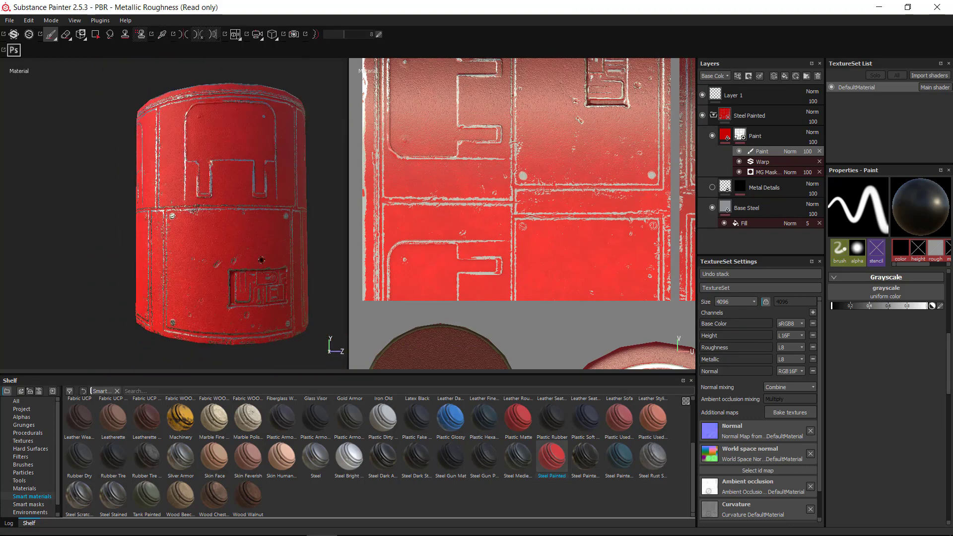
right_click_drag(293, 302, 307, 313, "alt")
middle_click_drag(278, 328, 275, 269, "alt")
right_click_drag(225, 263, 284, 208, "alt")
middle_click_drag(284, 209, 270, 264, "alt")
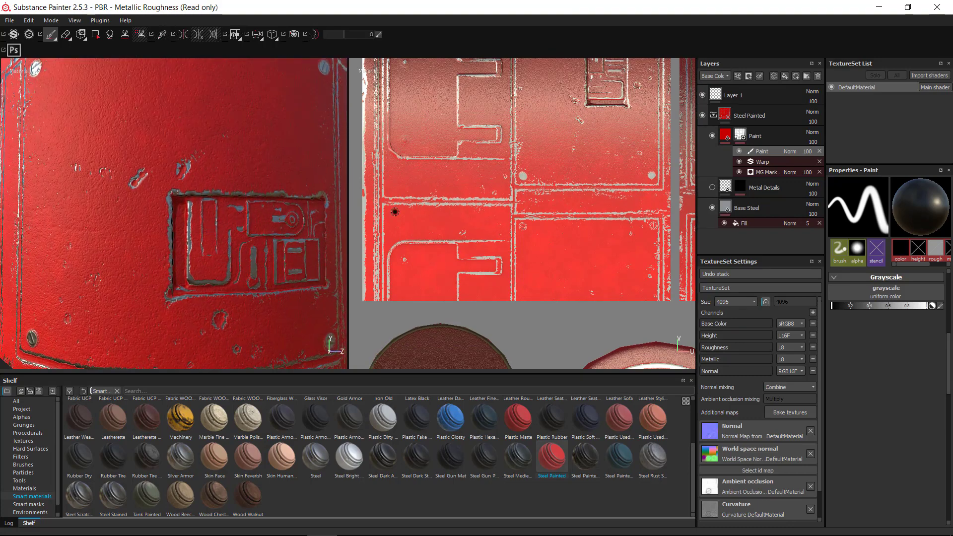
Step: Expose bare steel at the recessed detail panel's upper corner and along its top edge in the UV layout
middle_click_drag(574, 118, 544, 251, "alt")
right_click_drag(536, 321, 650, 153, "alt")
middle_click_drag(656, 144, 533, 190, "alt")
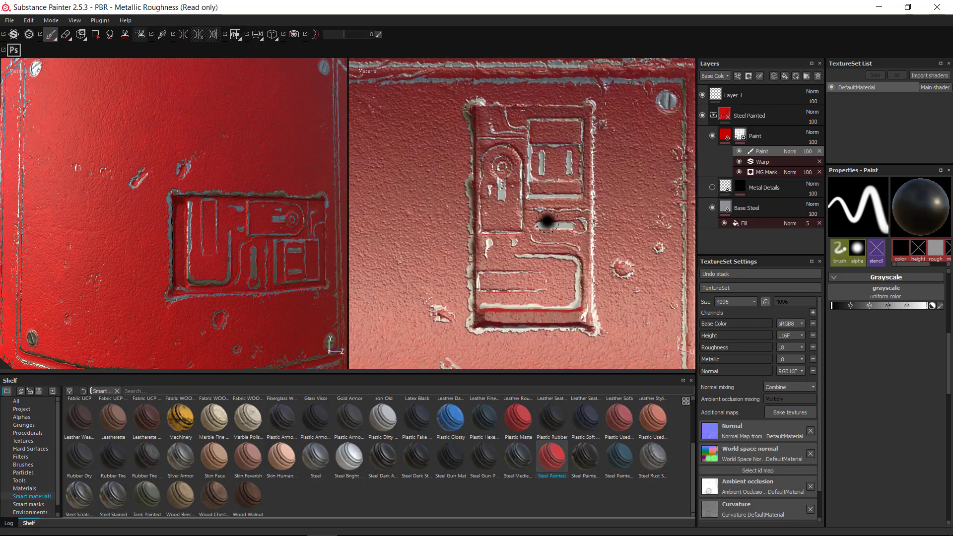
left_click_drag(516, 127, 495, 125)
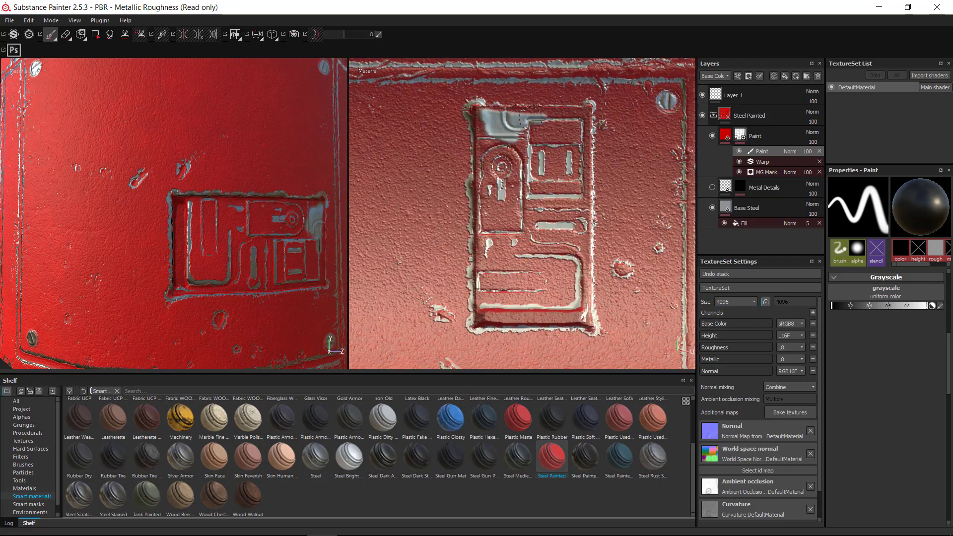
left_click(585, 114, "shift")
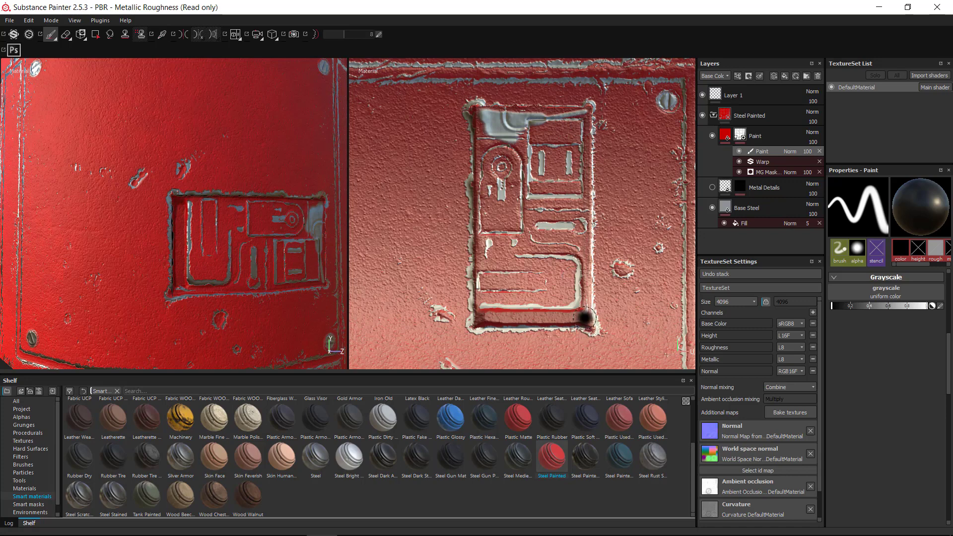
key("shift")
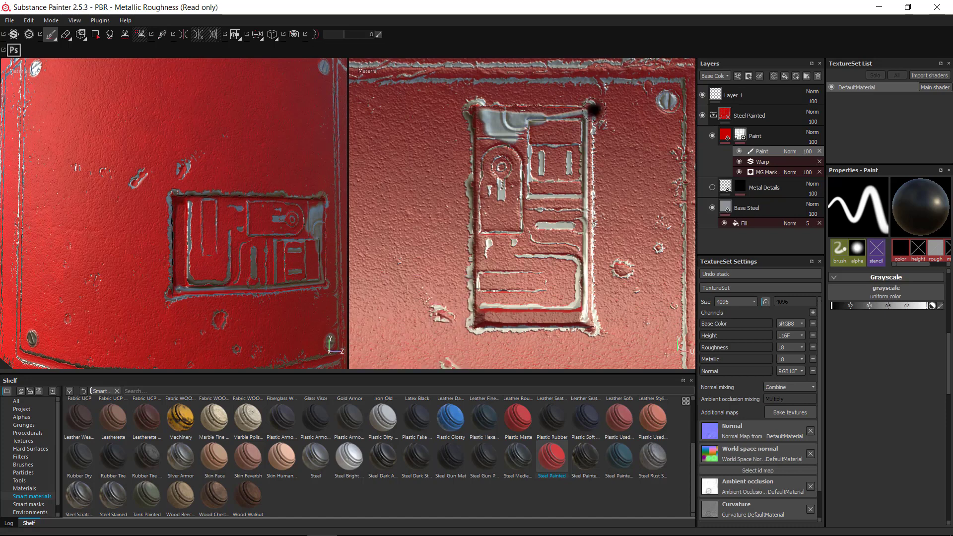
Step: Expose bare steel along the recessed panel's long sides, bottom edge and top edge with straight brush strokes
left_click(592, 329, "shift")
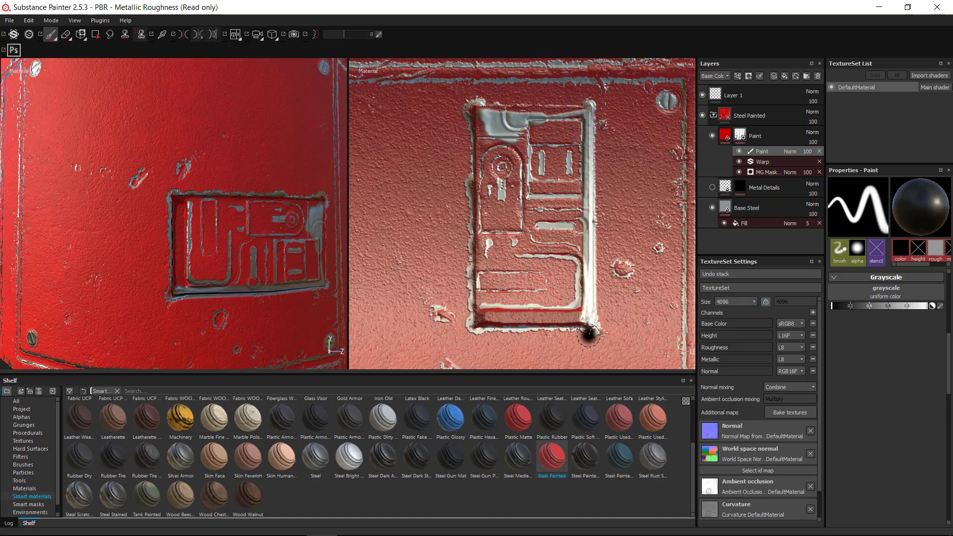
left_click(585, 105, "shift")
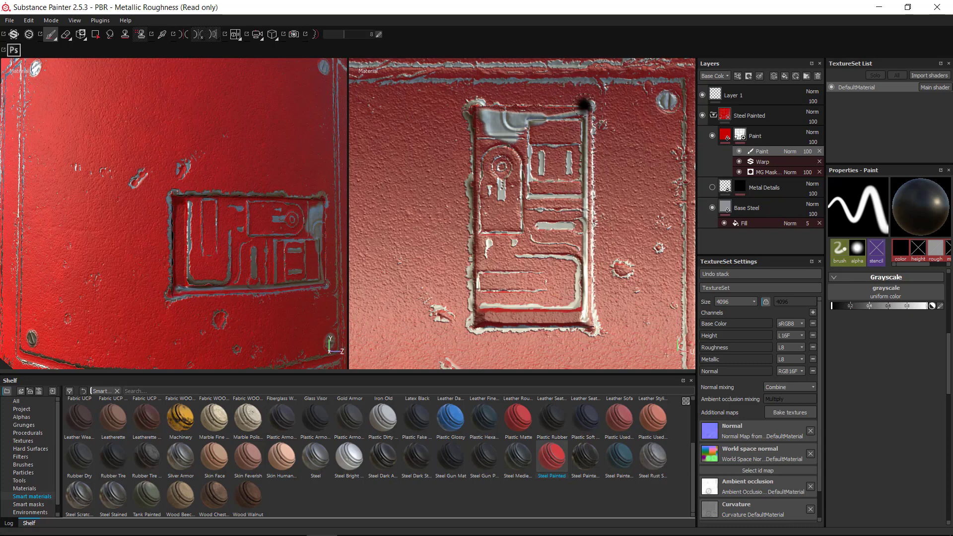
left_click(583, 318, "shift")
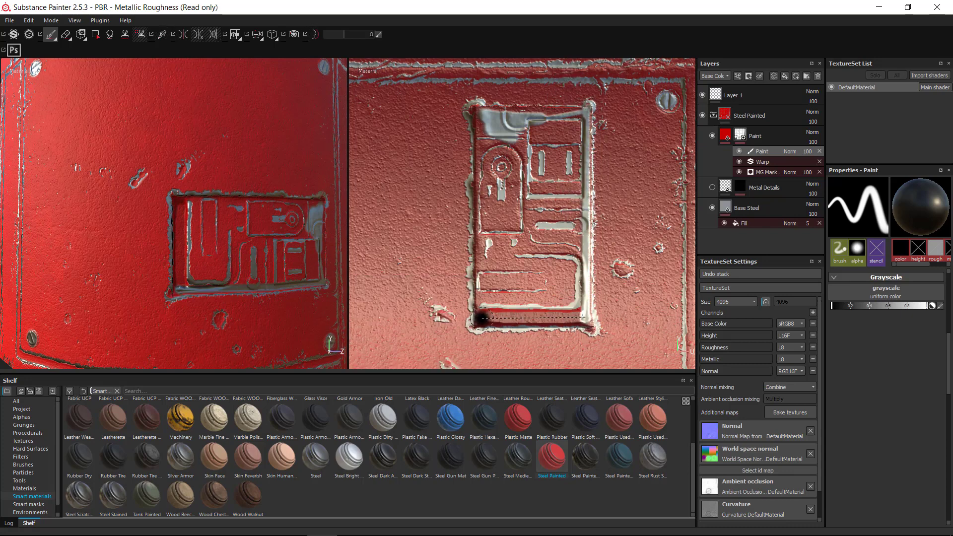
left_click(484, 314, "shift")
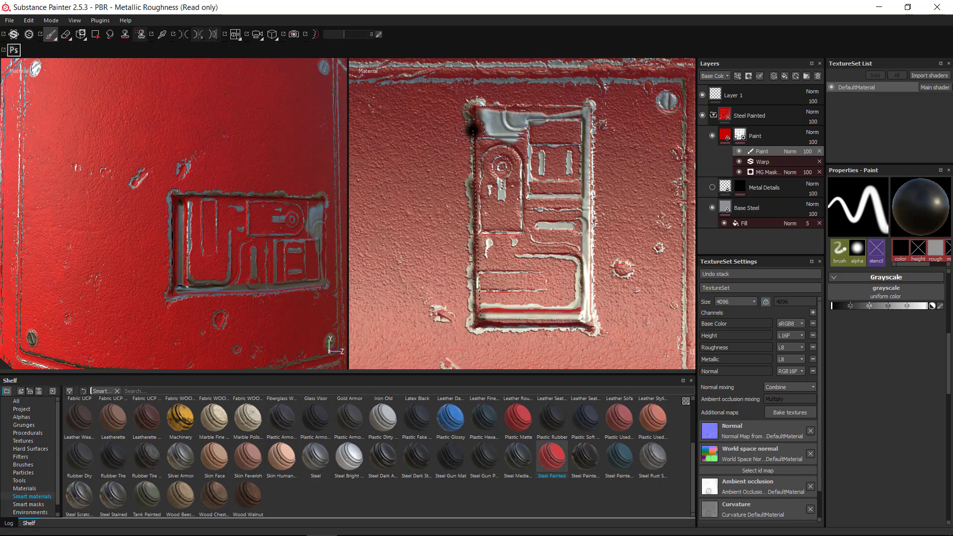
left_click(486, 125, "shift")
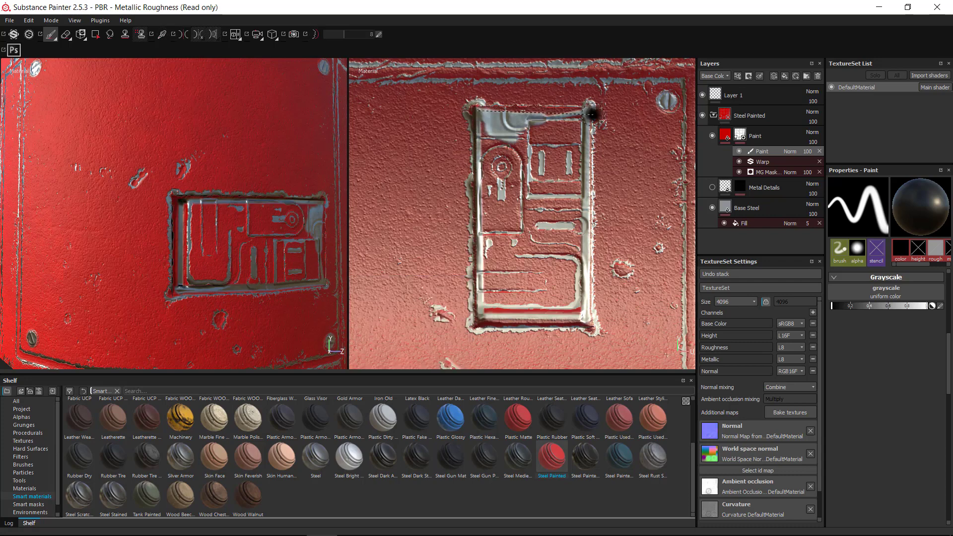
left_click(592, 114, "shift")
Step: Expose bare steel across the recessed panel's whole interior, undoing the misplaced strokes before covering the remaining details
mouse_move(566, 127)
left_mouse_down()
mouse_move(506, 164)
mouse_move(486, 141)
left_mouse_up()
left_click_drag(498, 214, 494, 205)
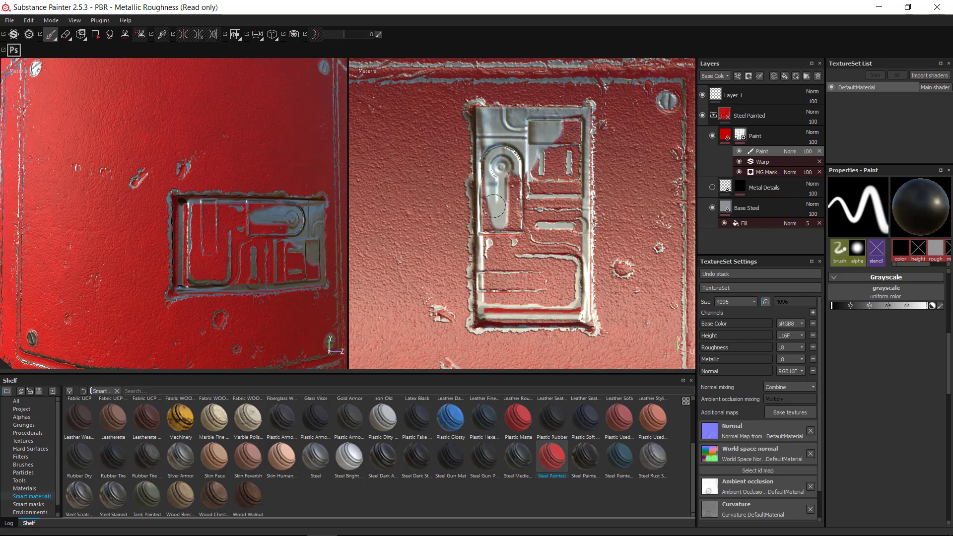
key("ctrl+z")
key("ctrl+z")
key("ctrl+z")
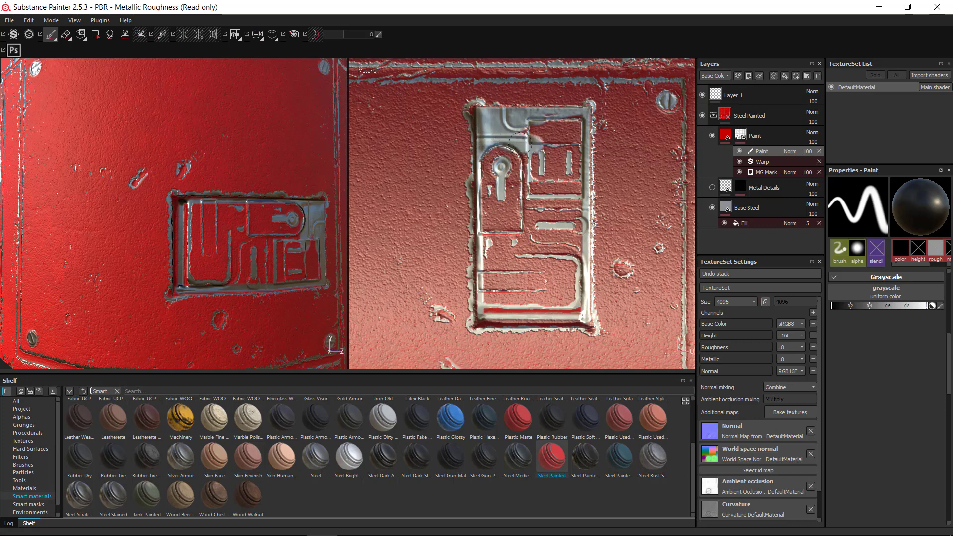
mouse_move(519, 143)
left_mouse_down()
mouse_move(556, 127)
mouse_move(566, 159)
mouse_move(568, 147)
mouse_move(532, 199)
mouse_move(549, 233)
mouse_move(572, 242)
left_mouse_up()
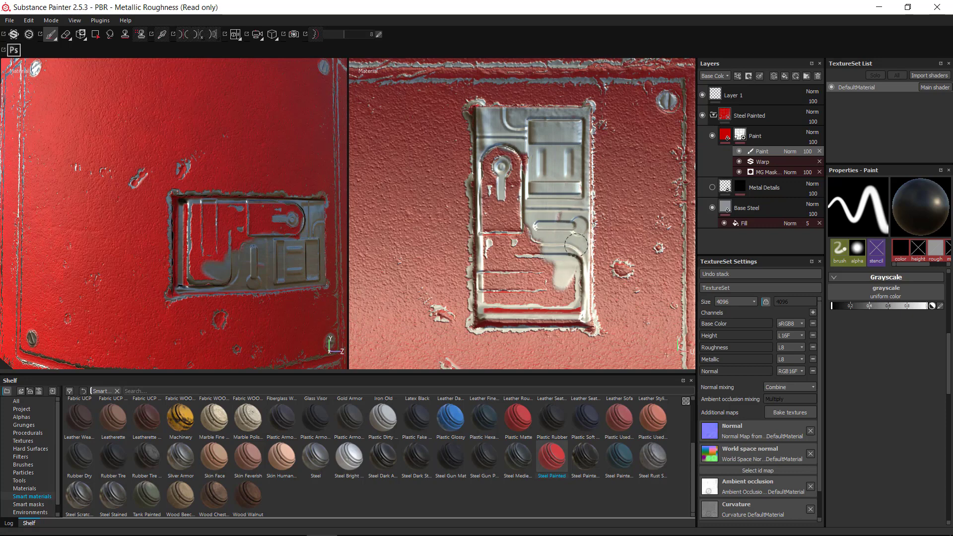
mouse_move(554, 294)
left_mouse_down()
mouse_move(571, 312)
mouse_move(520, 309)
mouse_move(541, 248)
mouse_move(501, 278)
mouse_move(486, 223)
mouse_move(489, 168)
mouse_move(506, 209)
mouse_move(532, 156)
left_mouse_up()
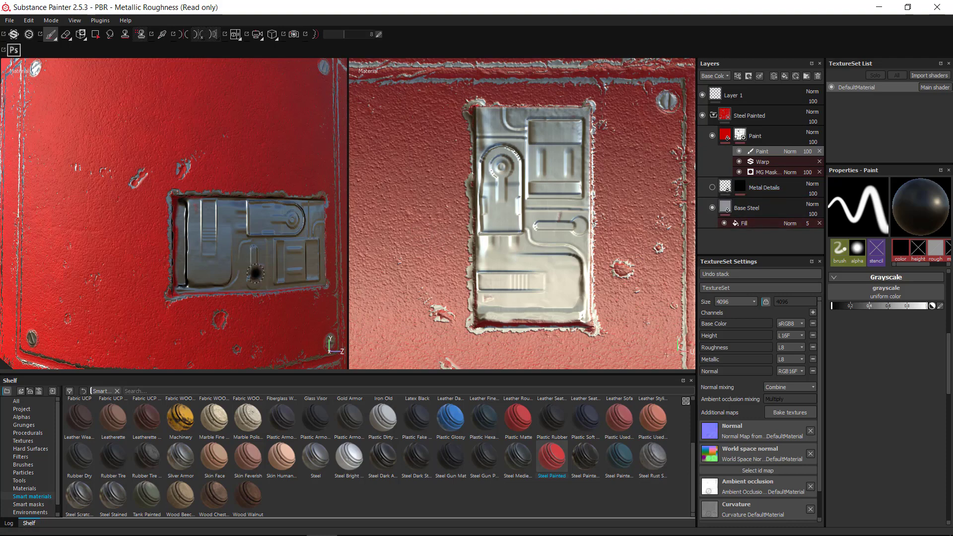
Step: Examine the painted recessed panel on the container in 3D from several distances and angles
right_click_drag(279, 281, 158, 271, "alt")
mouse_move(250, 244)
left_mouse_down("alt")
mouse_move(268, 238)
mouse_move(276, 254)
mouse_move(233, 255)
mouse_move(252, 251)
left_mouse_up("alt")
middle_click_drag(252, 251, 221, 201, "alt")
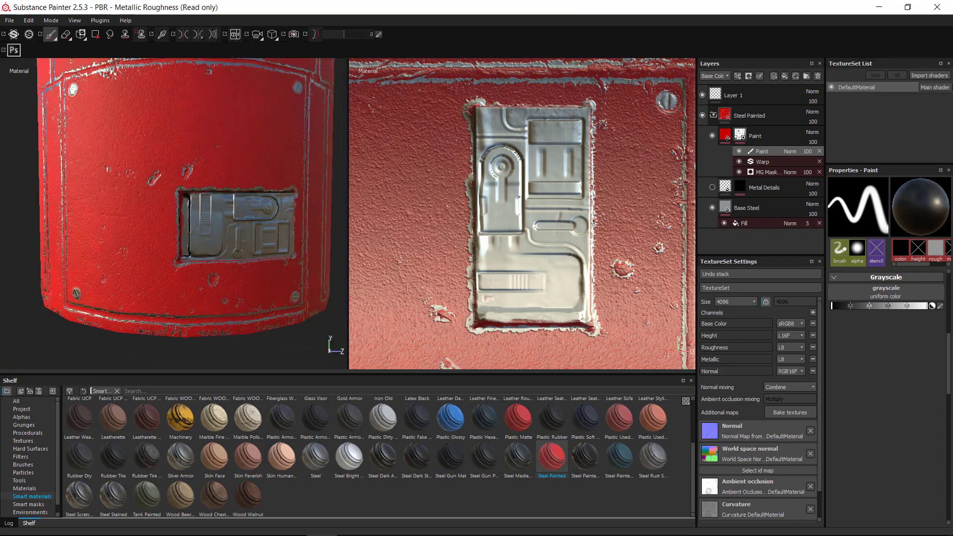
right_click_drag(221, 201, 258, 288, "alt")
left_click_drag(267, 284, 260, 268, "alt")
middle_click_drag(260, 268, 223, 250, "alt")
right_click_drag(223, 251, 281, 324, "alt")
middle_click_drag(281, 323, 303, 330, "alt")
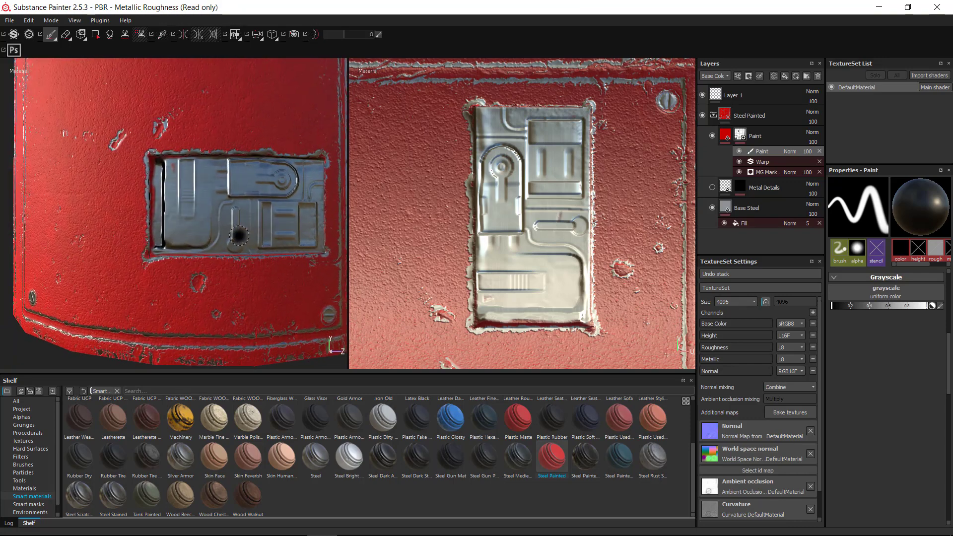
right_click_drag(303, 330, 278, 298, "alt")
left_click_drag(278, 298, 276, 277, "alt")
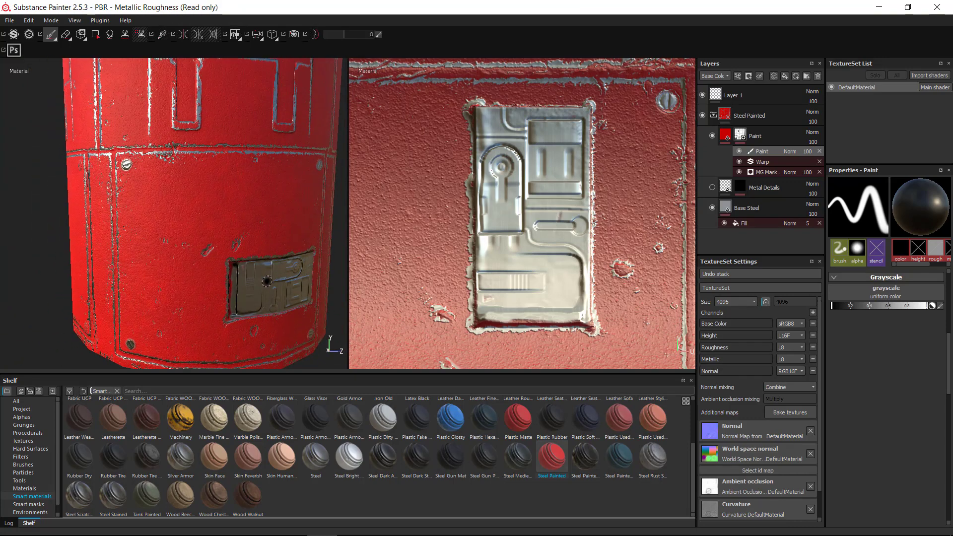
Step: Show only the 3D view and look over the container's side
key("F2")
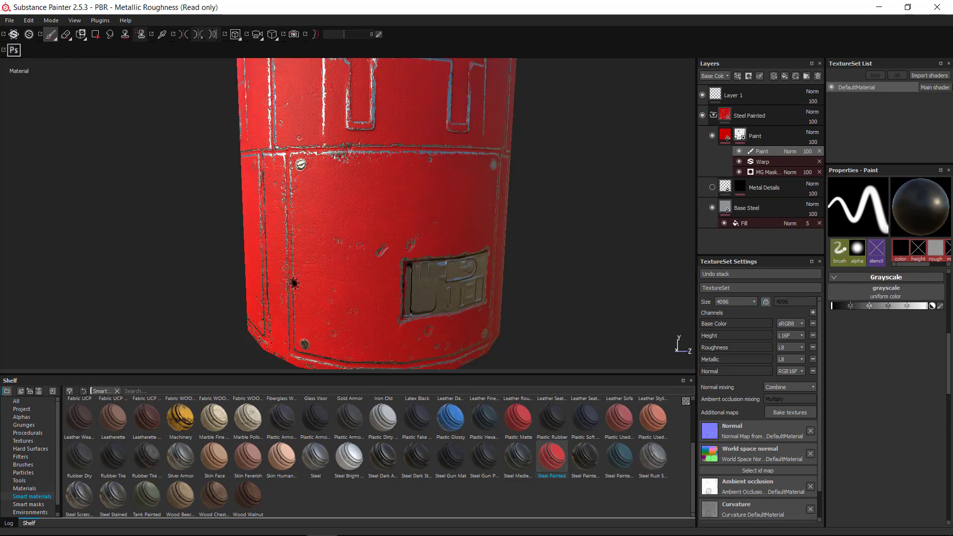
key("F1")
key("F2")
right_click_drag(332, 253, 318, 233, "alt")
left_click_drag(397, 203, 498, 183, "alt")
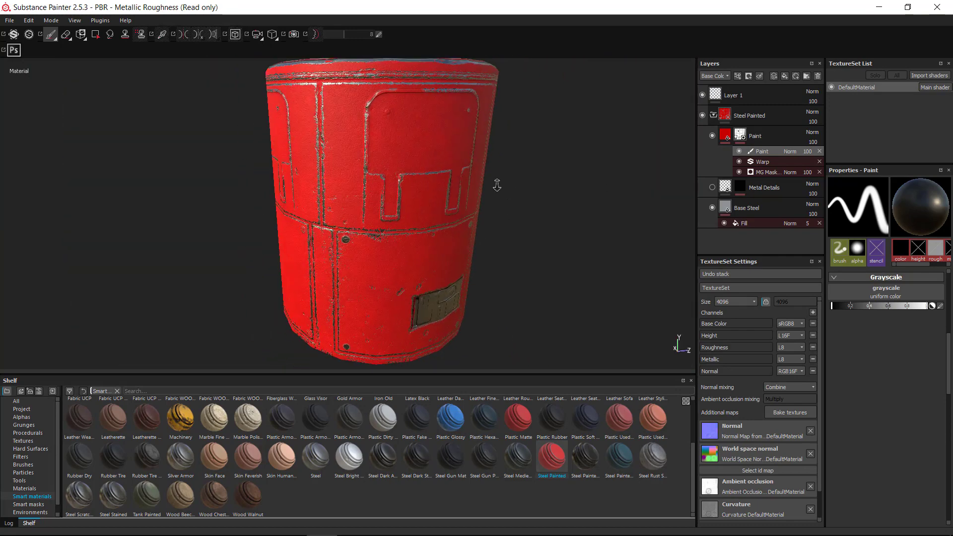
right_click_drag(498, 183, 536, 200, "alt")
left_click_drag(536, 201, 548, 174, "alt")
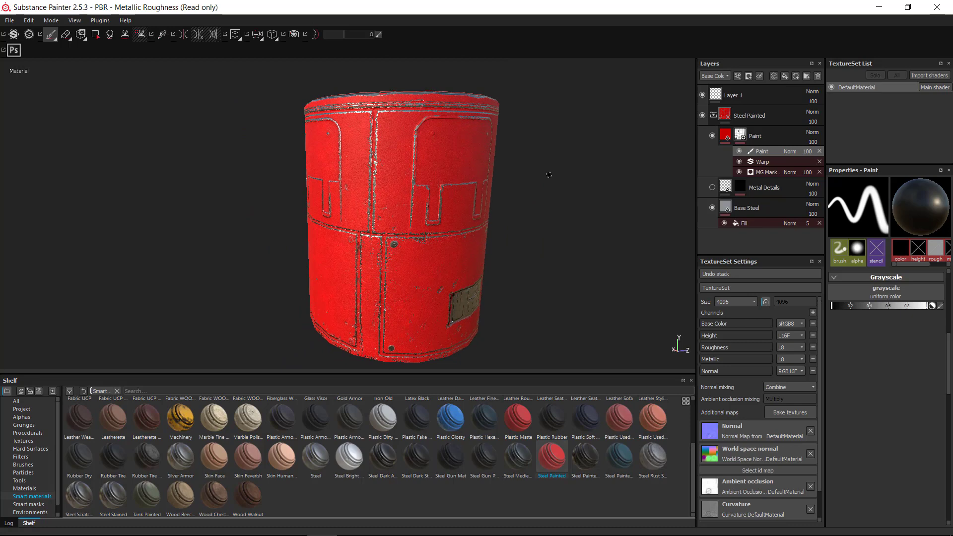
Step: Collapse the Steel Painted group and examine the whole container from above and from its sides
left_click(713, 115)
left_click_drag(415, 116, 419, 160, "alt")
middle_click_drag(426, 140, 412, 192, "alt")
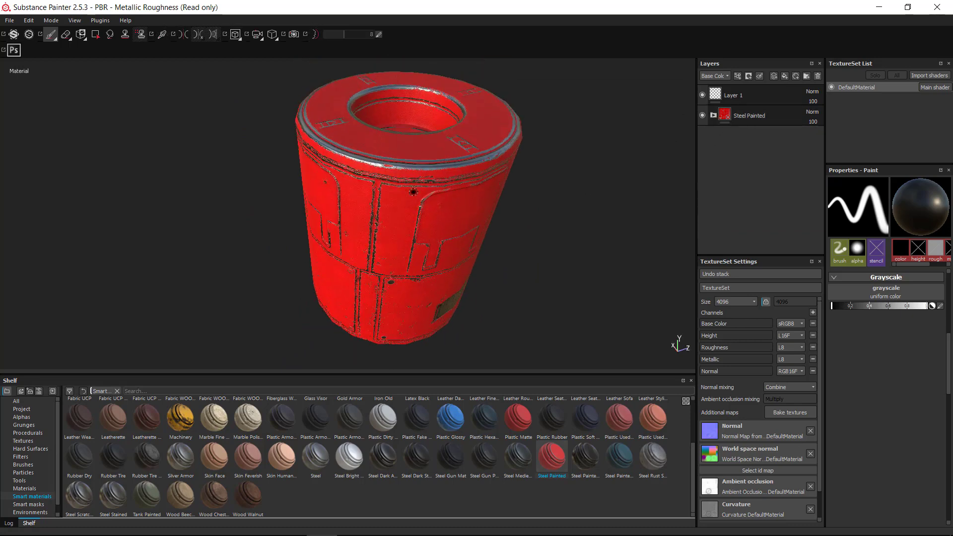
mouse_move(412, 192)
left_mouse_down("alt")
mouse_move(426, 215)
mouse_move(422, 186)
left_mouse_up("alt")
left_click_drag(422, 248, 422, 236, "alt")
left_click_drag(539, 260, 502, 198, "alt")
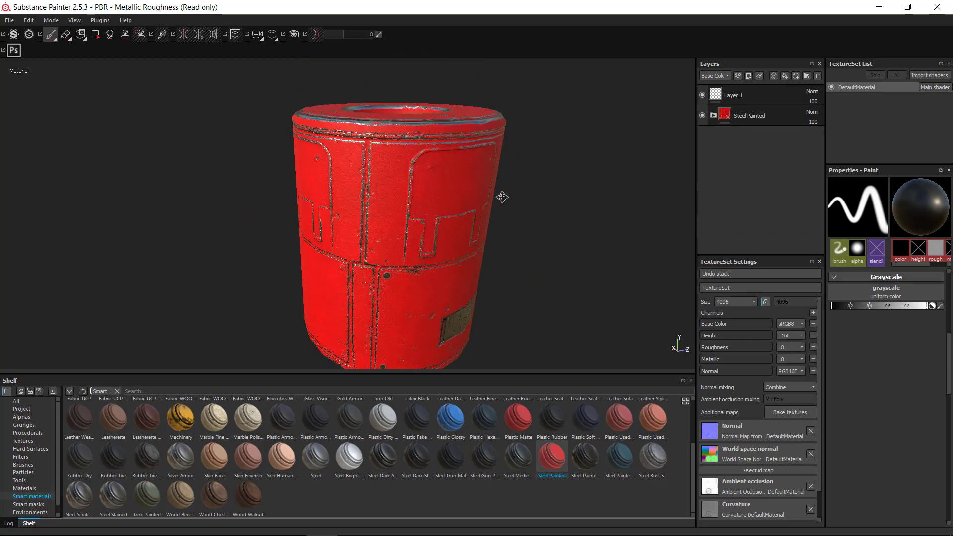
middle_click_drag(502, 198, 519, 160, "alt")
left_click_drag(520, 160, 409, 209, "alt")
right_click_drag(409, 208, 517, 194, "alt")
left_click_drag(516, 194, 466, 214, "alt")
middle_click_drag(479, 250, 409, 186, "alt")
right_click_drag(464, 177, 501, 173, "alt")
left_click_drag(467, 163, 487, 202, "alt")
middle_click_drag(555, 250, 546, 207, "alt")
left_click_drag(546, 206, 538, 199, "alt")
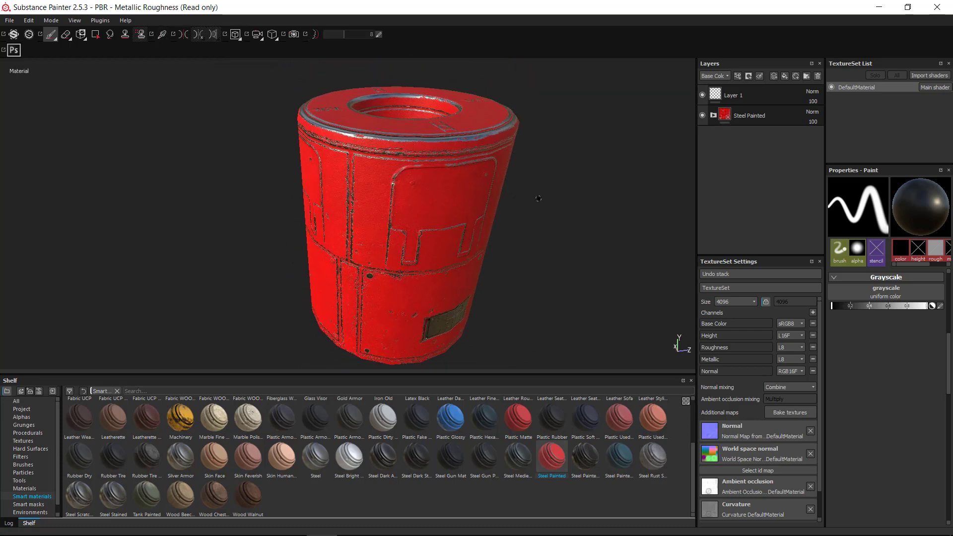
Step: Add a fill layer above Layer 1 and set its base color to black
left_click(718, 103)
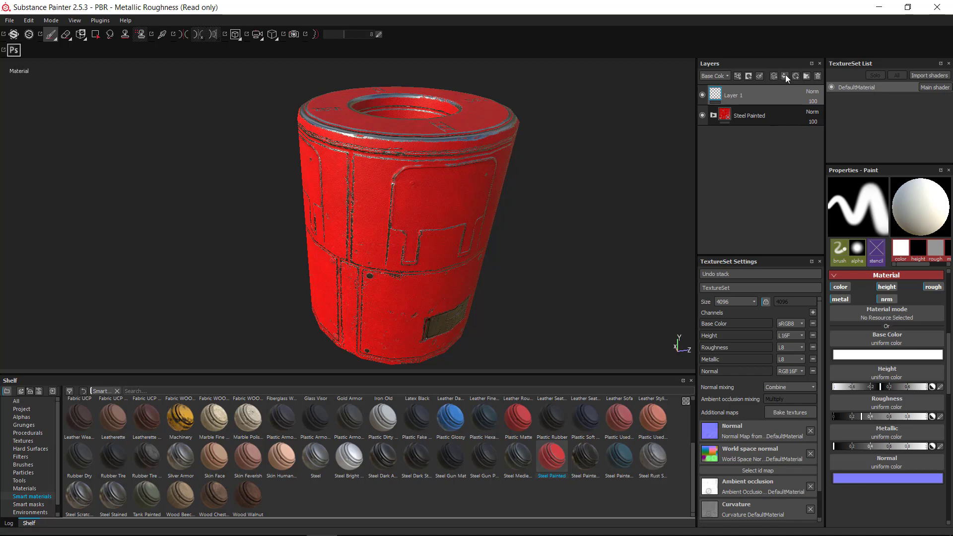
left_click(784, 76)
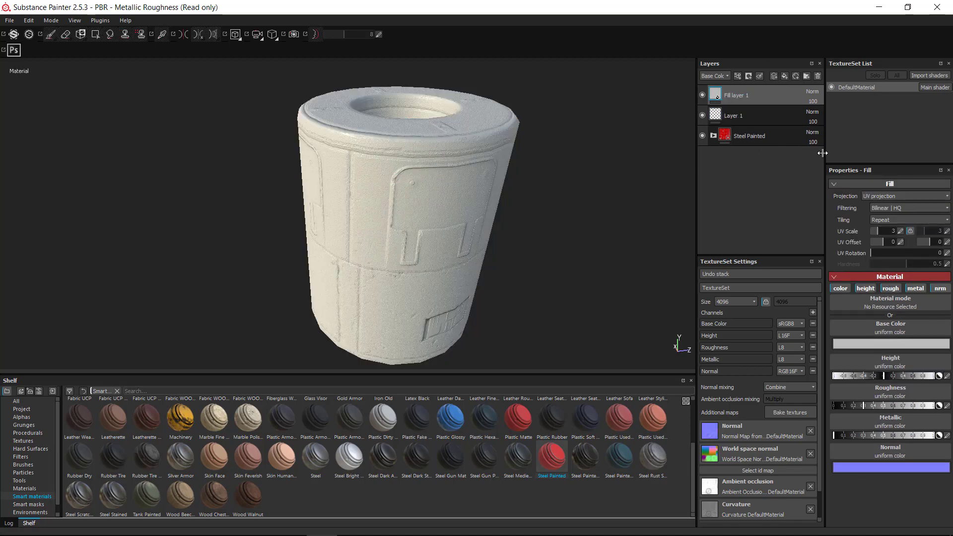
left_click(880, 343)
left_click_drag(835, 344, 788, 431)
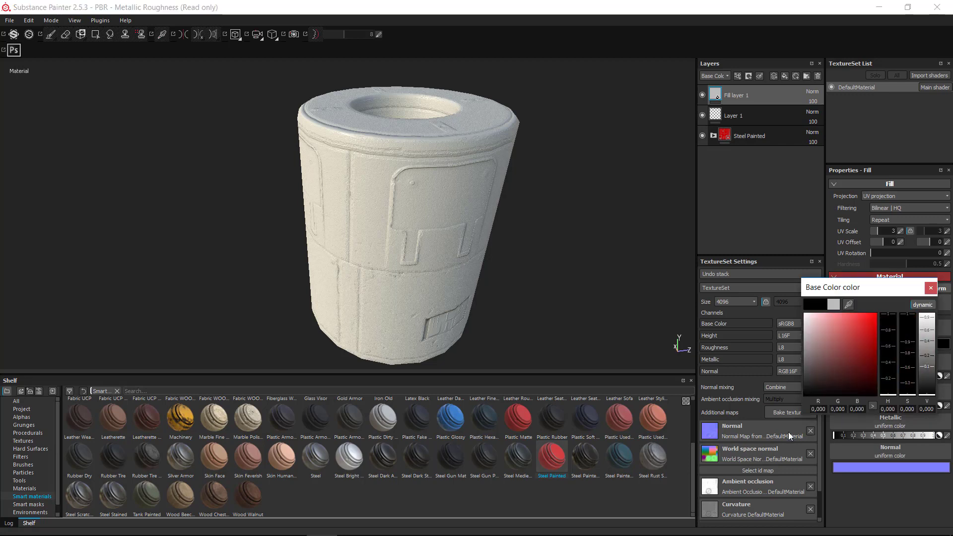
left_click(731, 95)
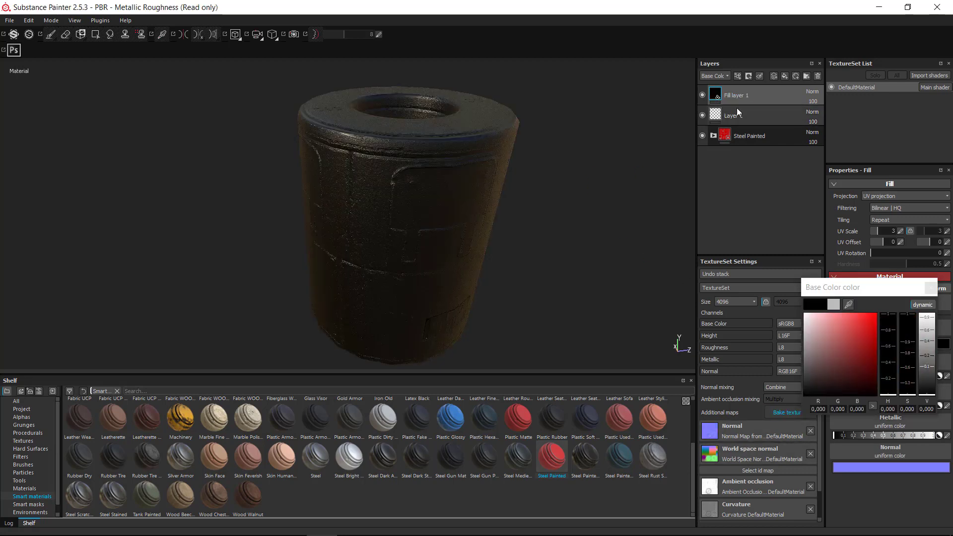
left_click(931, 287)
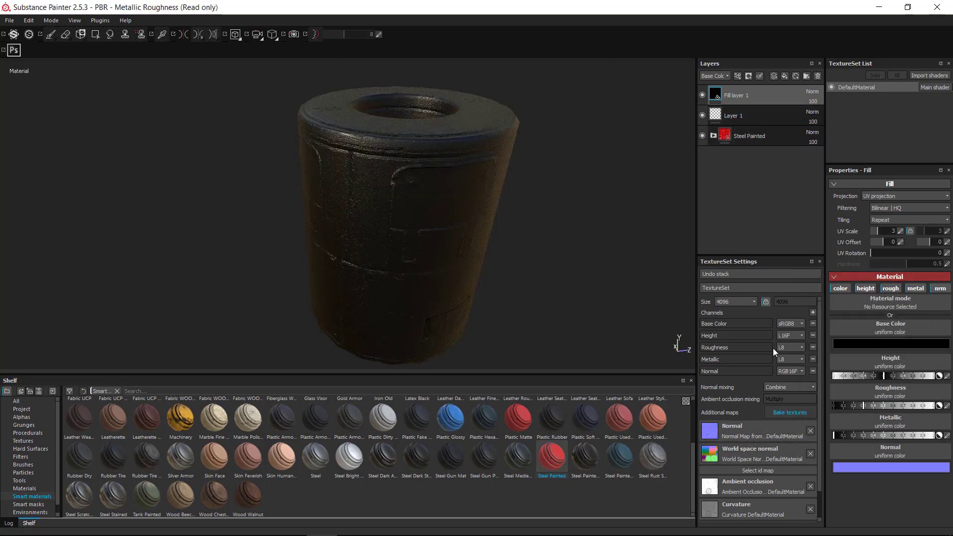
Step: Apply the Cavity Rust smart mask to the black fill layer and inspect the dirt on the container
left_click(40, 505)
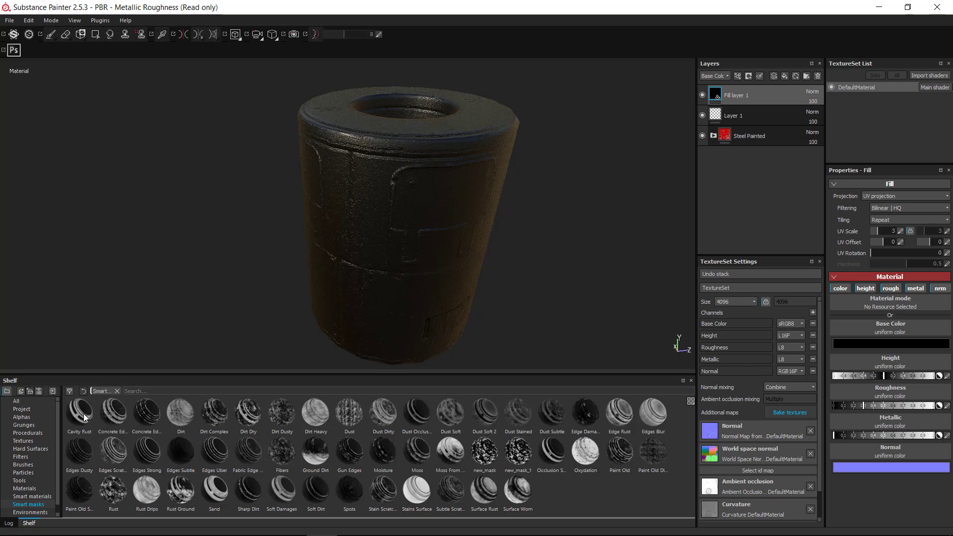
left_click_drag(81, 420, 757, 105)
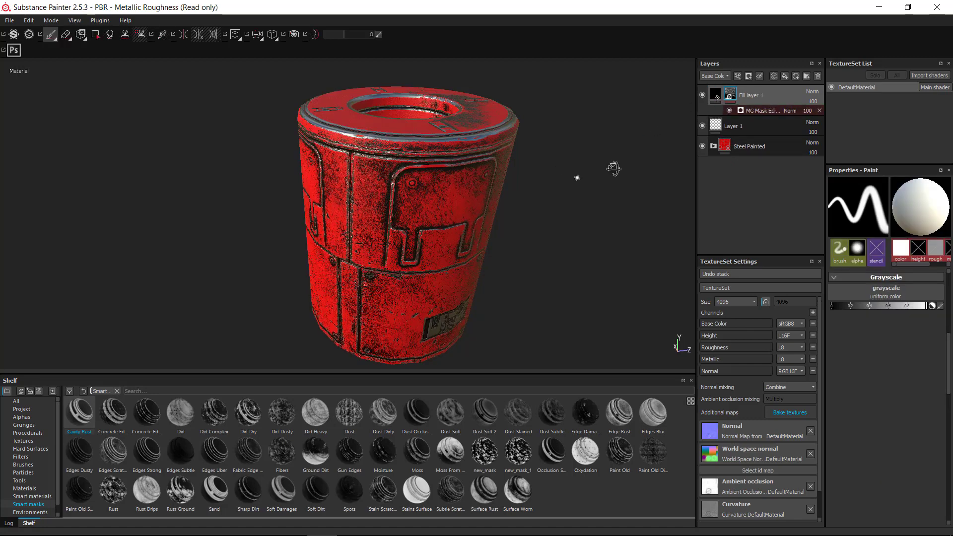
left_click_drag(614, 168, 564, 176, "alt")
left_click_drag(600, 176, 617, 150, "alt")
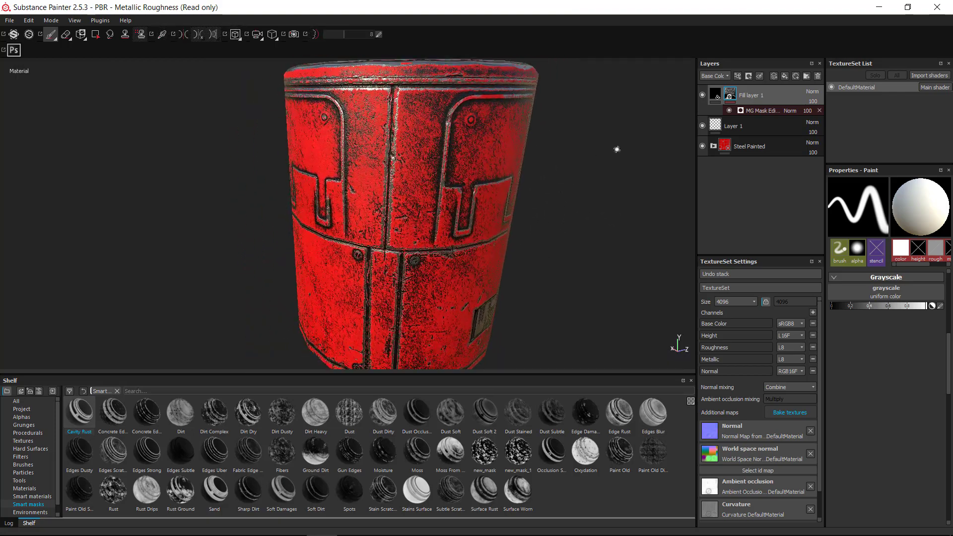
Step: Set the fill layer mask generator's Global Balance to 0.35 and toggle the layer's visibility to compare the effect
left_click(754, 115)
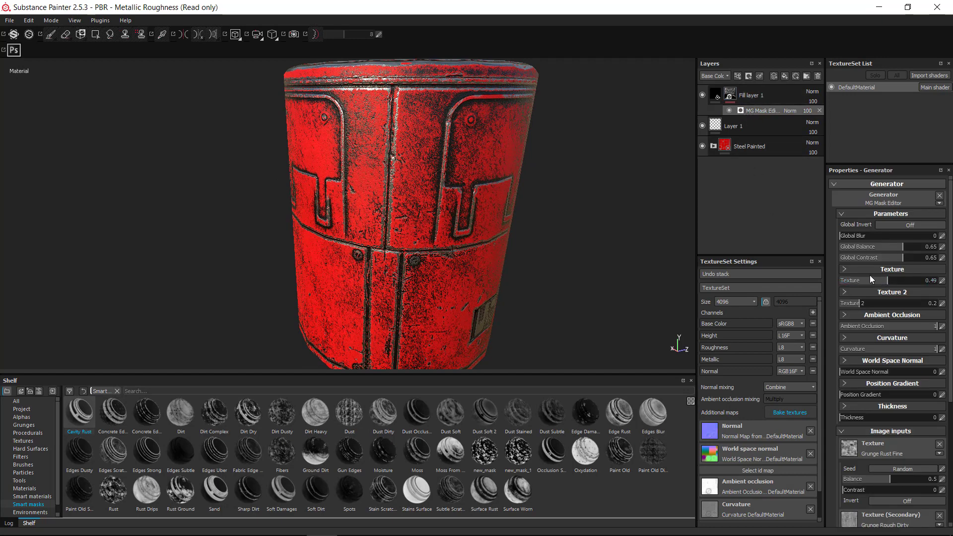
left_click_drag(878, 251, 874, 249)
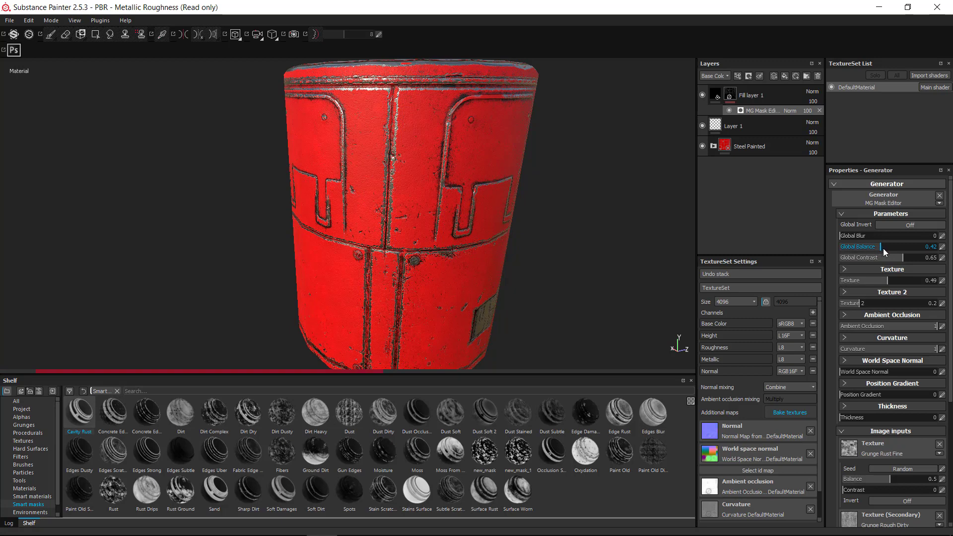
left_click_drag(884, 250, 880, 251)
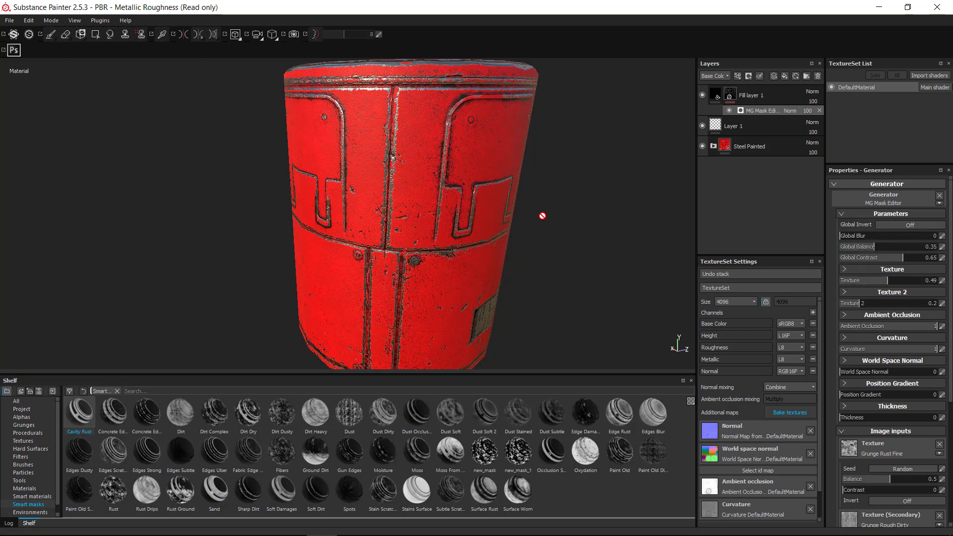
left_click_drag(542, 215, 502, 198, "alt")
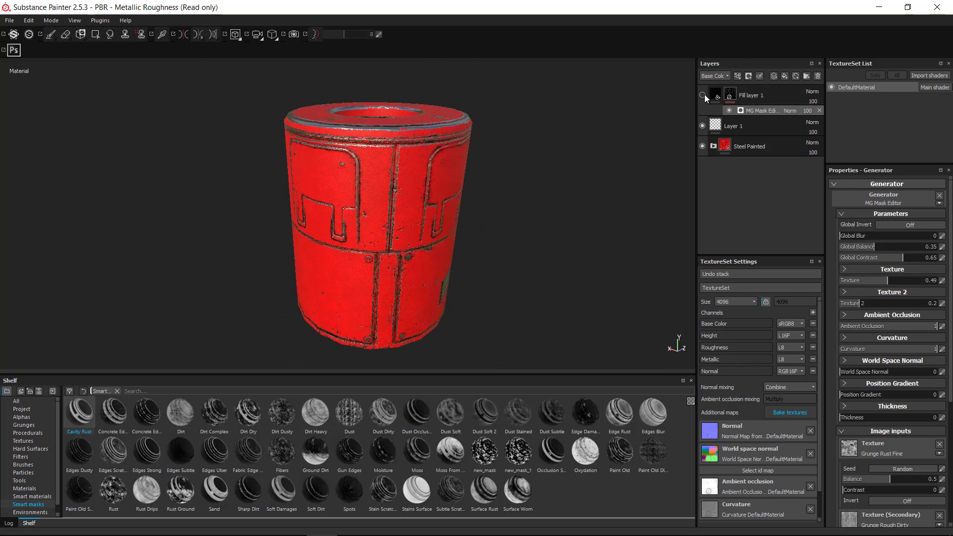
left_click(703, 95)
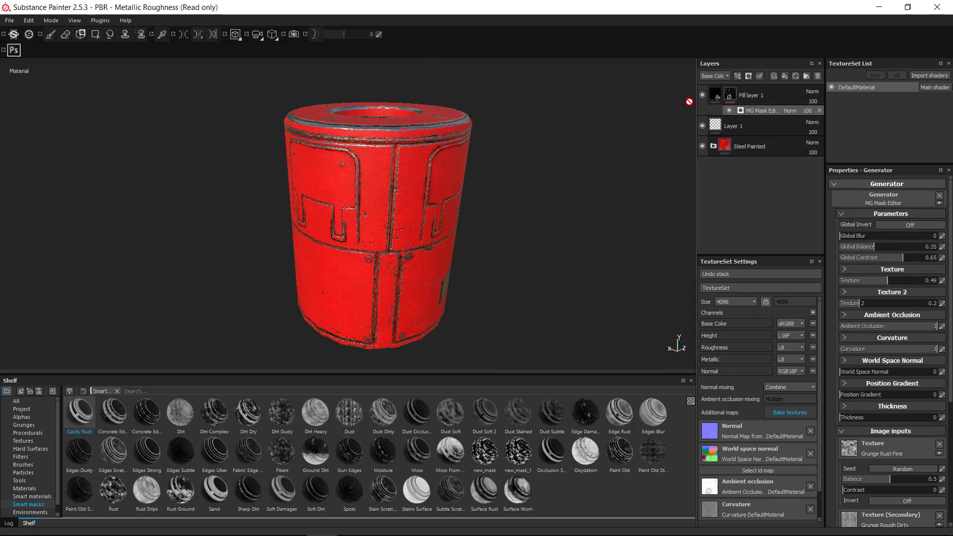
Step: Examine the cavity dirt on the container's upper panels, seams, lower body and rim
scroll(645, 206, "up", 5)
scroll(603, 180, "up", 5)
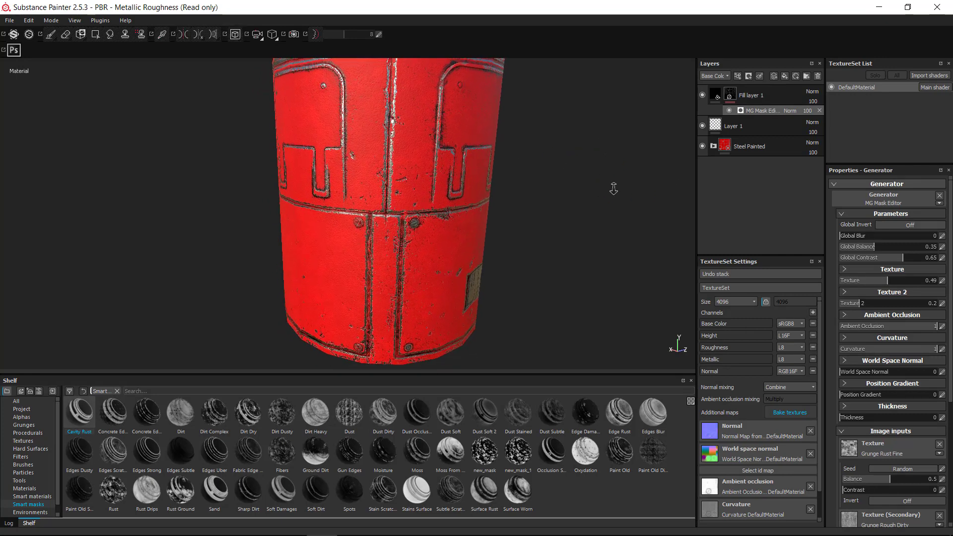
scroll(593, 192, "down", 6)
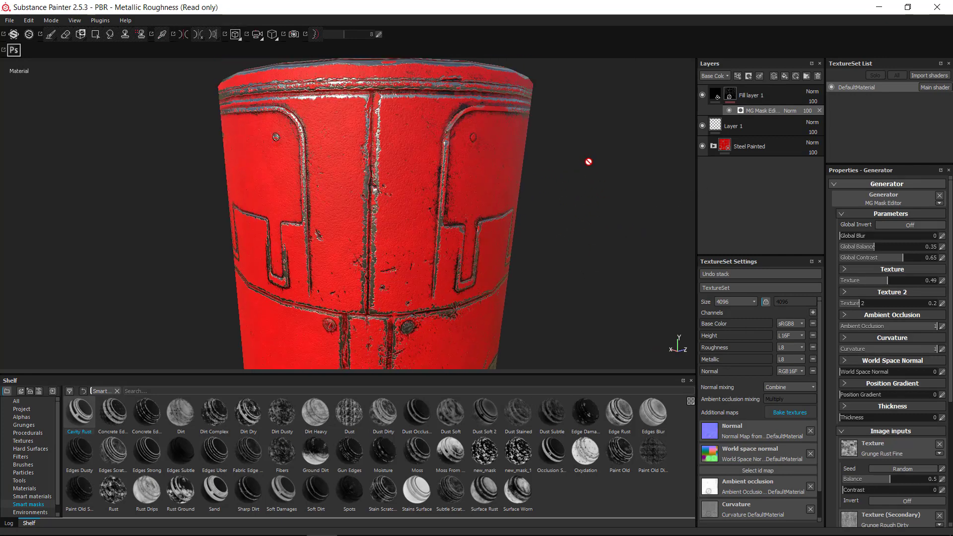
left_click_drag(515, 206, 545, 211, "alt")
right_click_drag(545, 211, 538, 191, "alt")
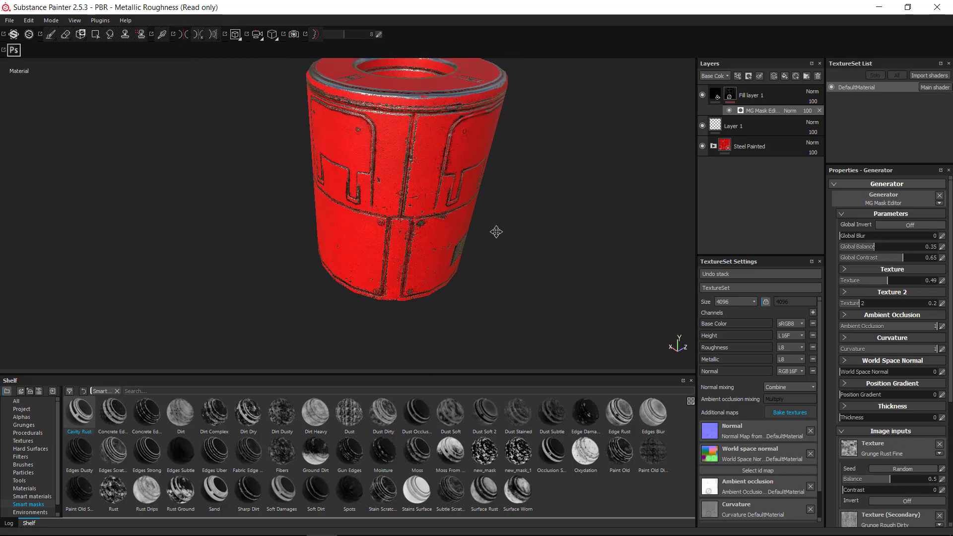
mouse_move(496, 232)
left_mouse_down("alt")
mouse_move(519, 206)
mouse_move(502, 214)
left_mouse_up("alt")
left_click_drag(526, 165, 545, 226, "alt")
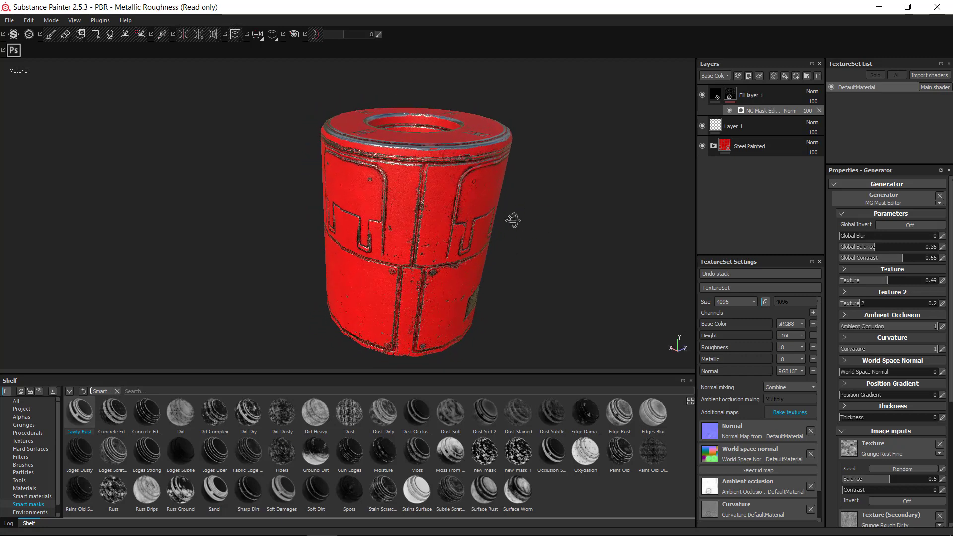
right_click_drag(547, 215, 669, 203, "alt")
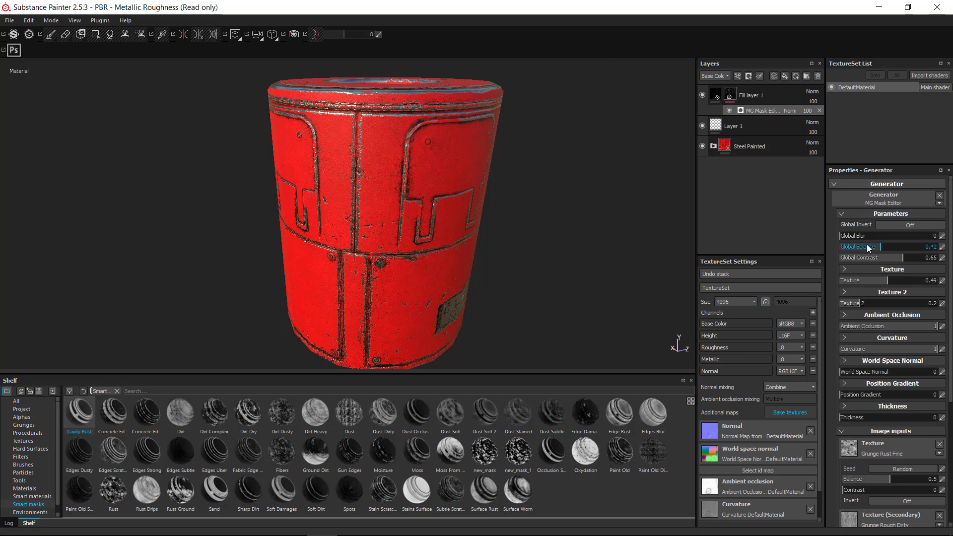
Step: Set the mask generator's Global Balance to 0.42 and Global Blur to 0.16, and check the softened dirt around the panel edges
left_click_drag(853, 239, 863, 239)
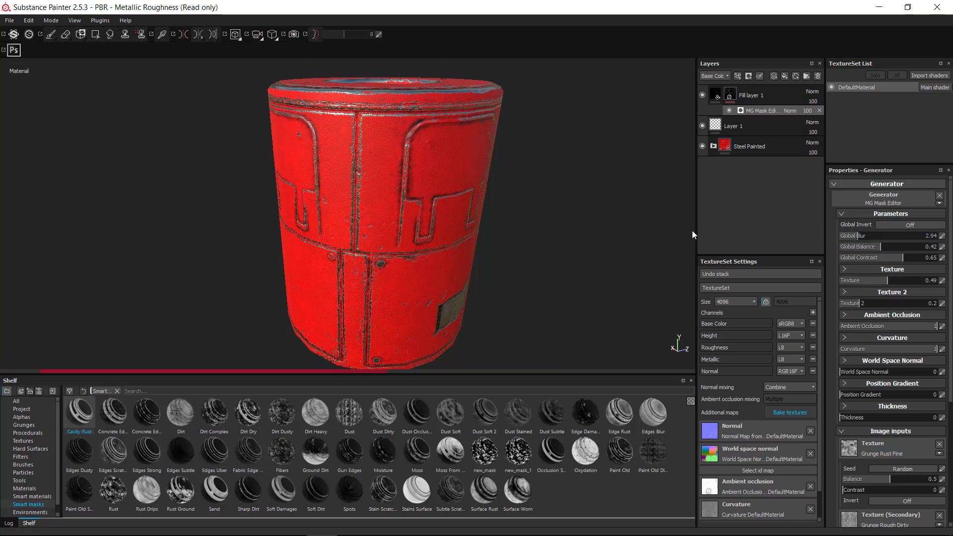
scroll(570, 187, "up", 3)
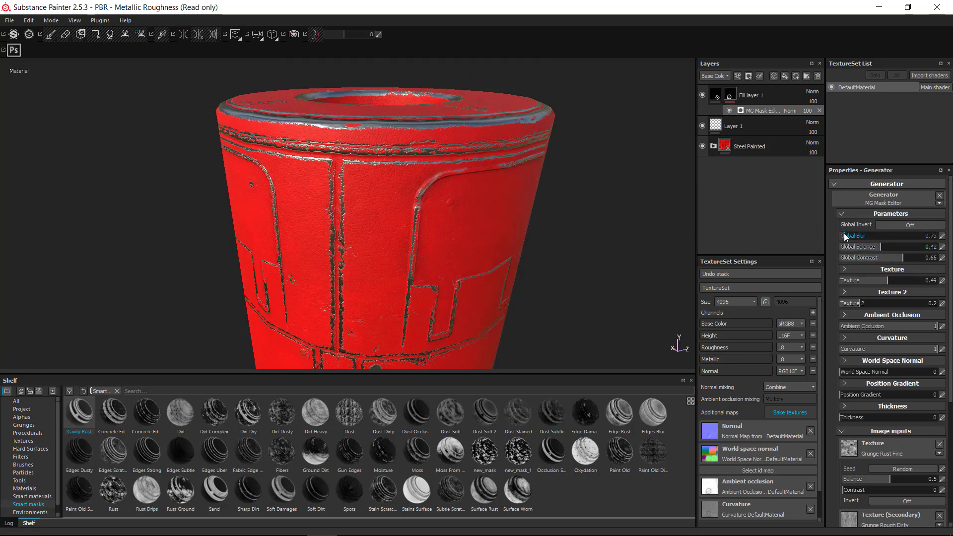
left_click_drag(846, 237, 842, 240)
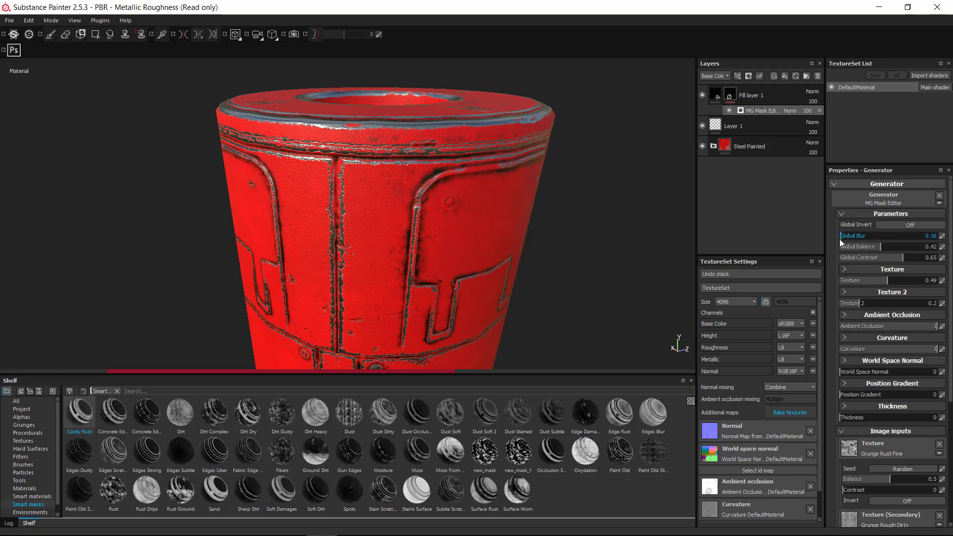
mouse_move(537, 240)
right_mouse_down("alt")
mouse_move(566, 234)
mouse_move(539, 240)
right_mouse_up("alt")
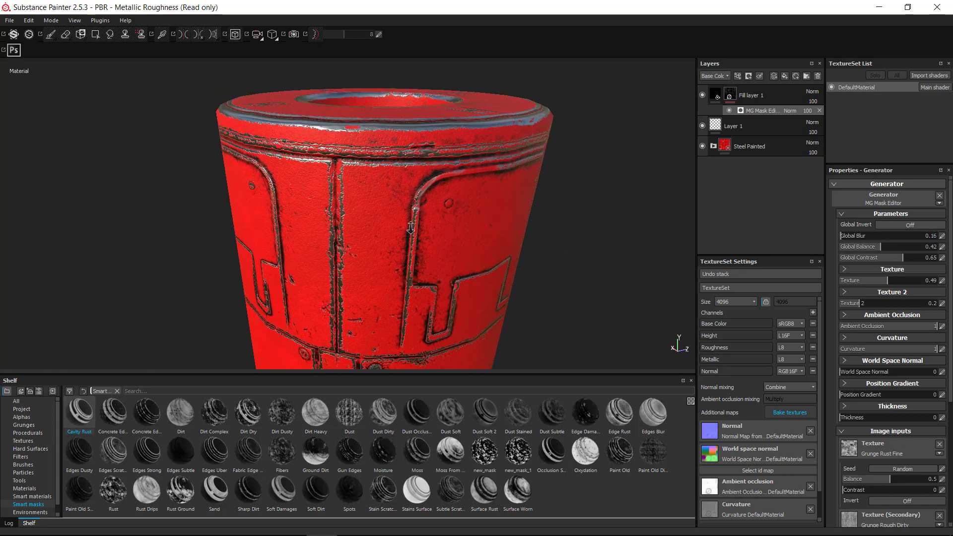
left_click_drag(431, 260, 545, 233, "alt")
right_click_drag(545, 233, 445, 219, "alt")
left_click_drag(445, 219, 571, 184, "alt")
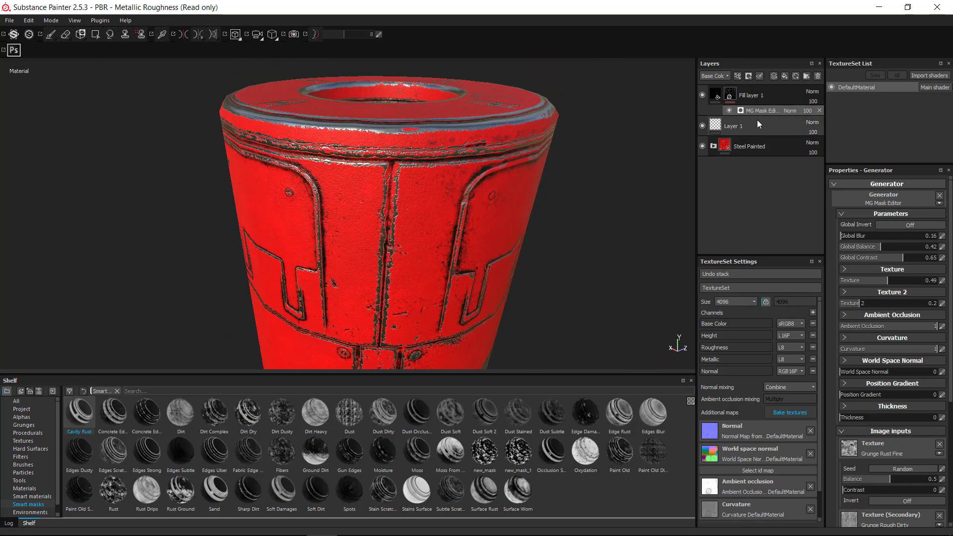
Step: Add a paint effect above the mask generator on Fill layer 1 and undo a test stroke beside the vertical seam
right_click(765, 112)
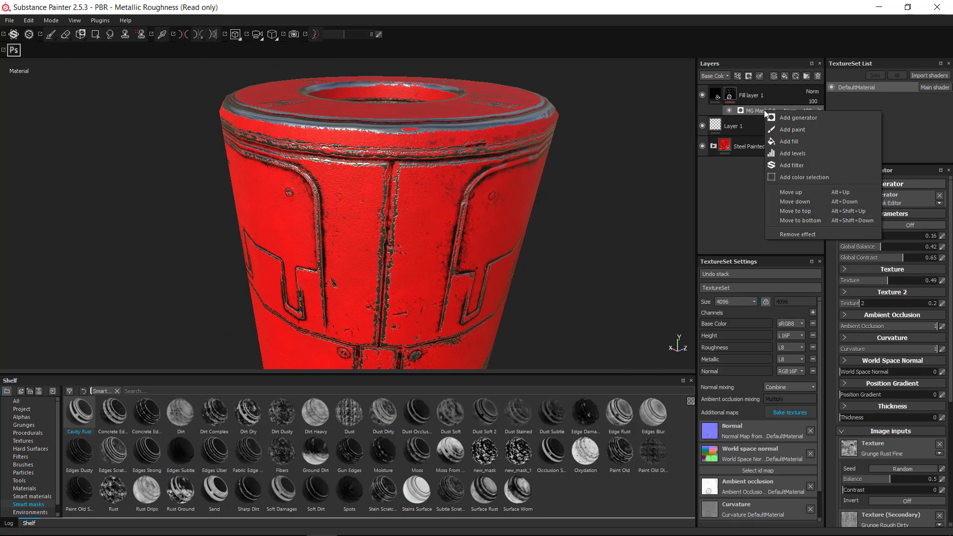
left_click(793, 129)
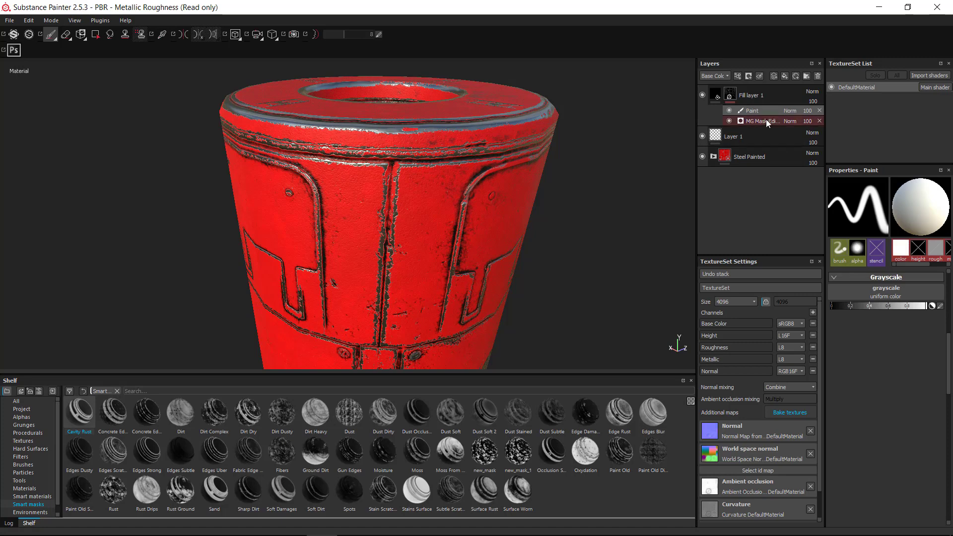
right_click_drag(372, 221, 511, 200, "alt")
mouse_move(511, 200)
left_mouse_down("alt")
mouse_move(510, 165)
mouse_move(415, 157)
left_mouse_up("alt")
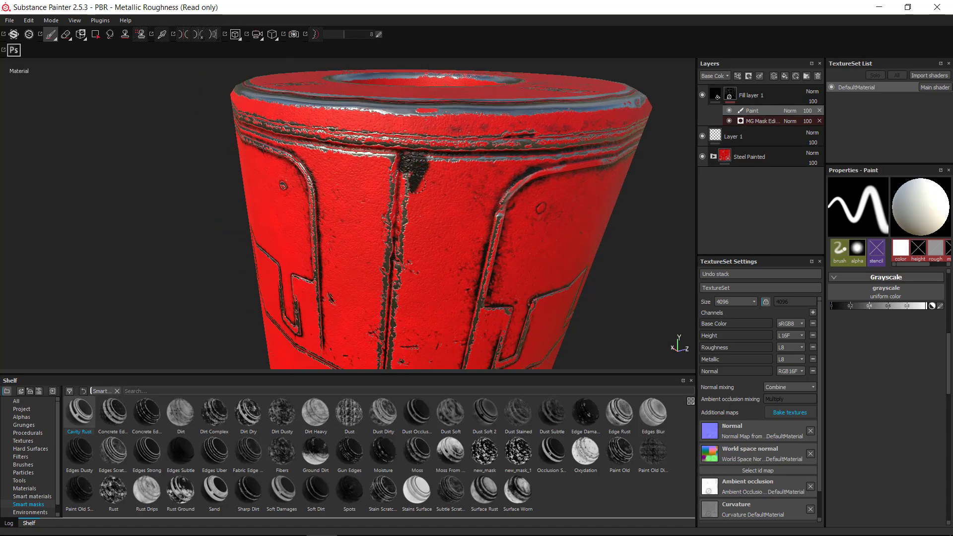
left_click_drag(405, 203, 408, 247)
key("ctrl+z")
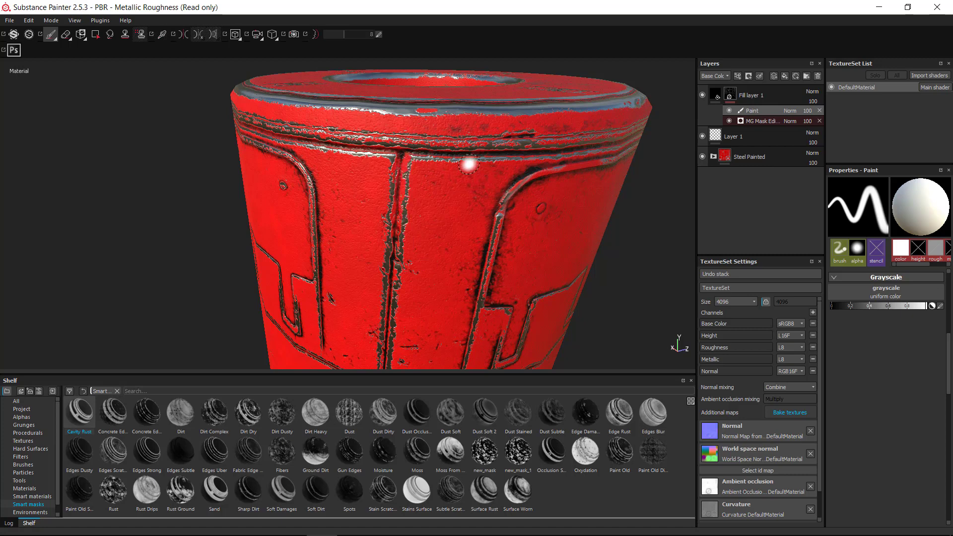
Step: Reduce the paint brush size for finer work on the container's upper section
left_click_drag(469, 165, 434, 150, "alt")
key("[")
key("[")
key("[")
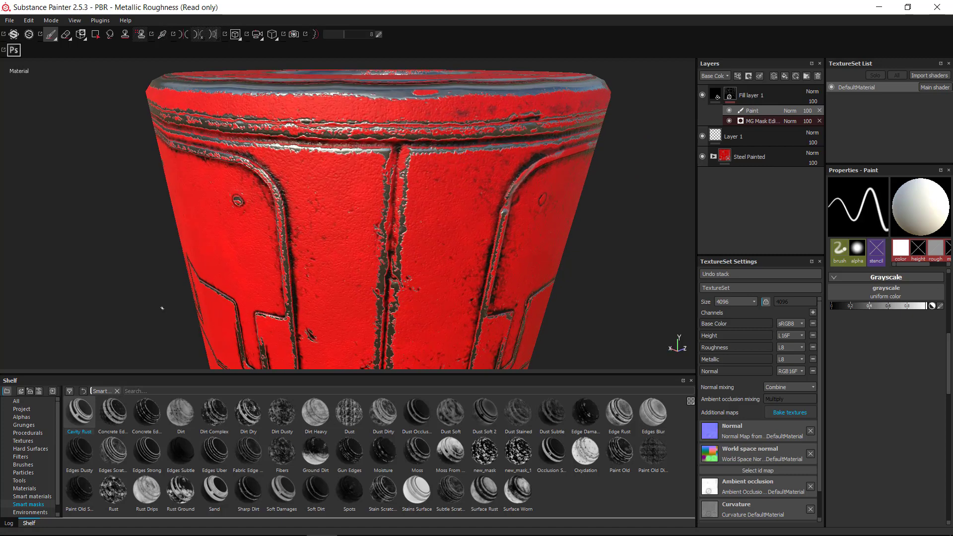
left_click_drag(161, 309, 160, 294, "alt")
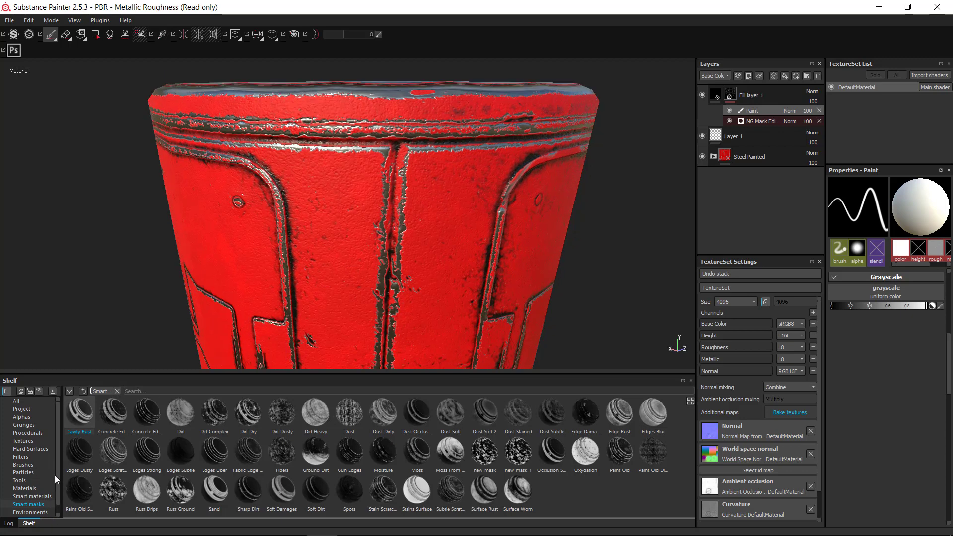
Step: Switch to the Physical paint tool and choose the Leaks particle brush
scroll(57, 492, "down", 1)
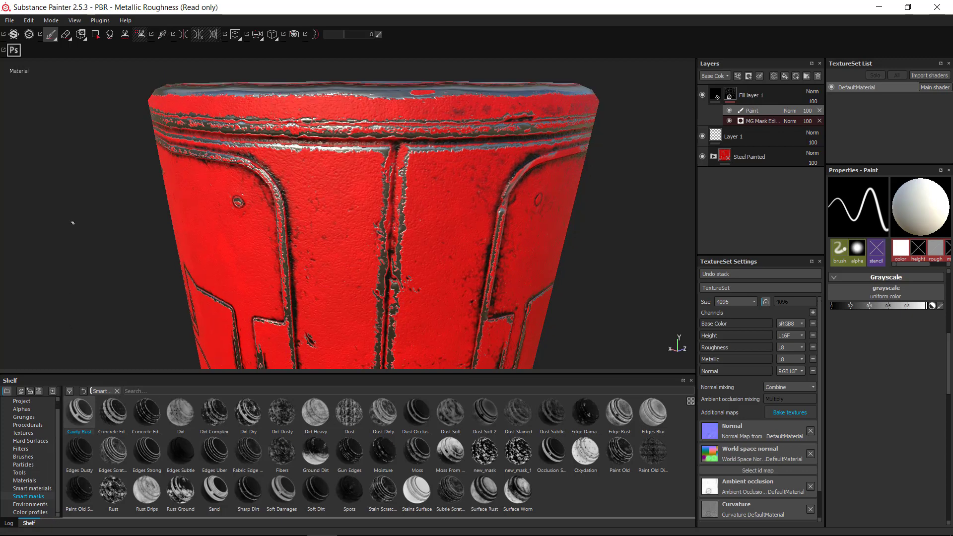
left_click(56, 38)
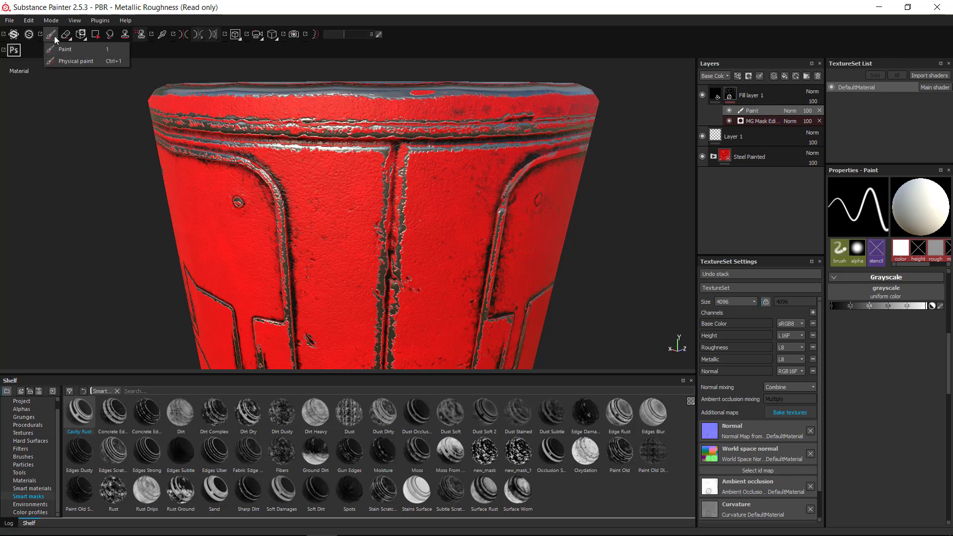
left_click(75, 61)
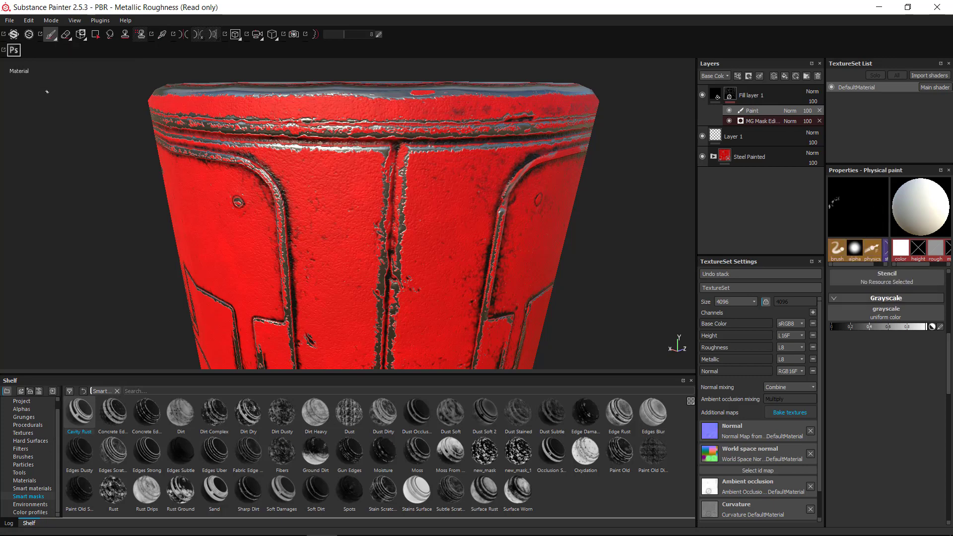
scroll(58, 478, "up", 1)
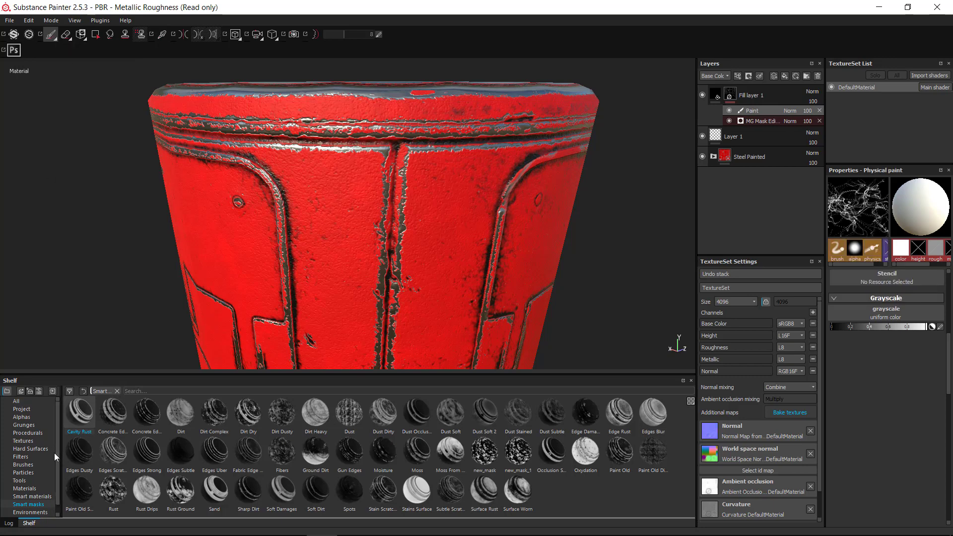
scroll(56, 449, "down", 1)
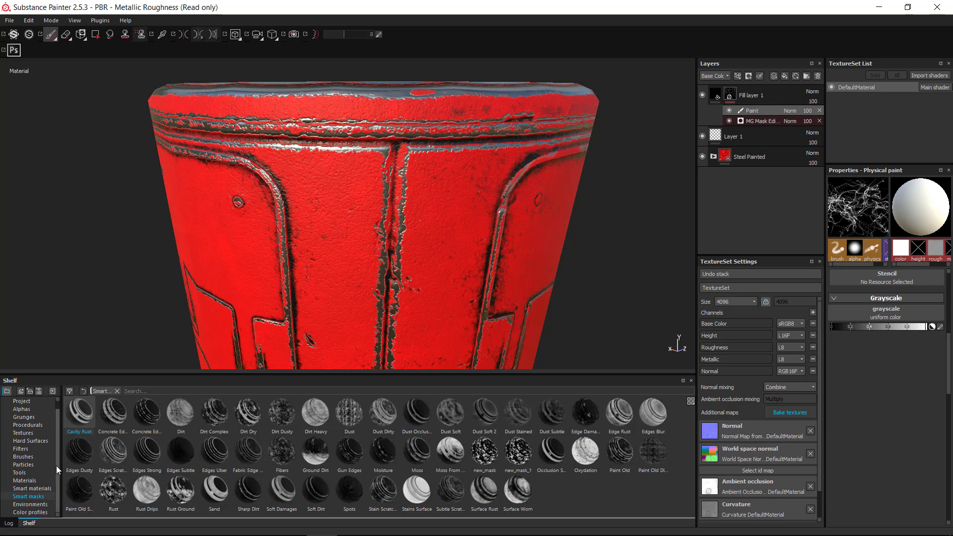
scroll(55, 443, "up", 1)
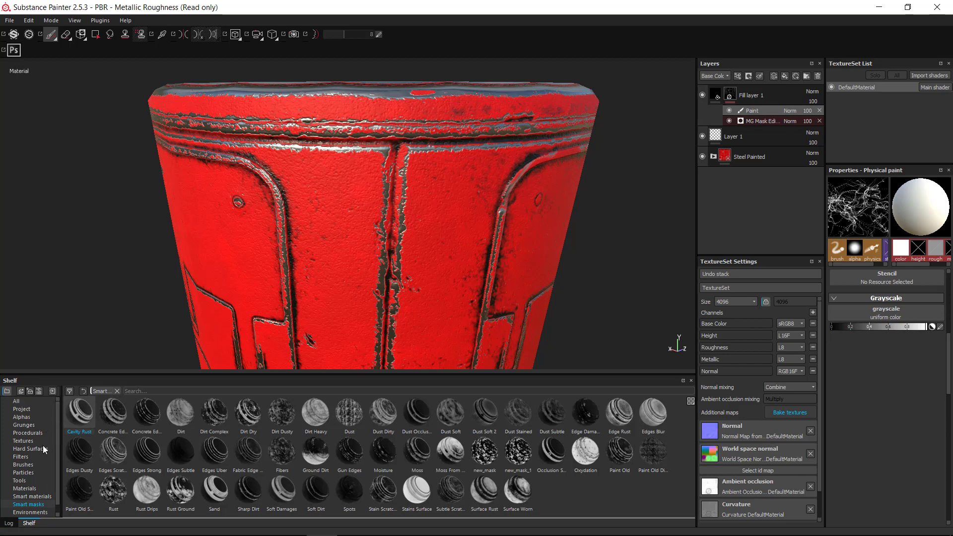
left_click(37, 473)
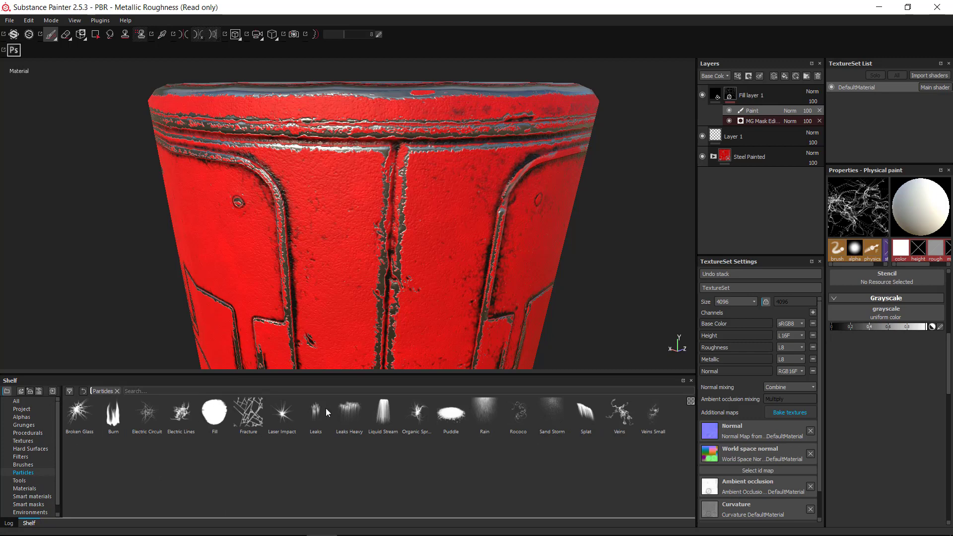
left_click(317, 414)
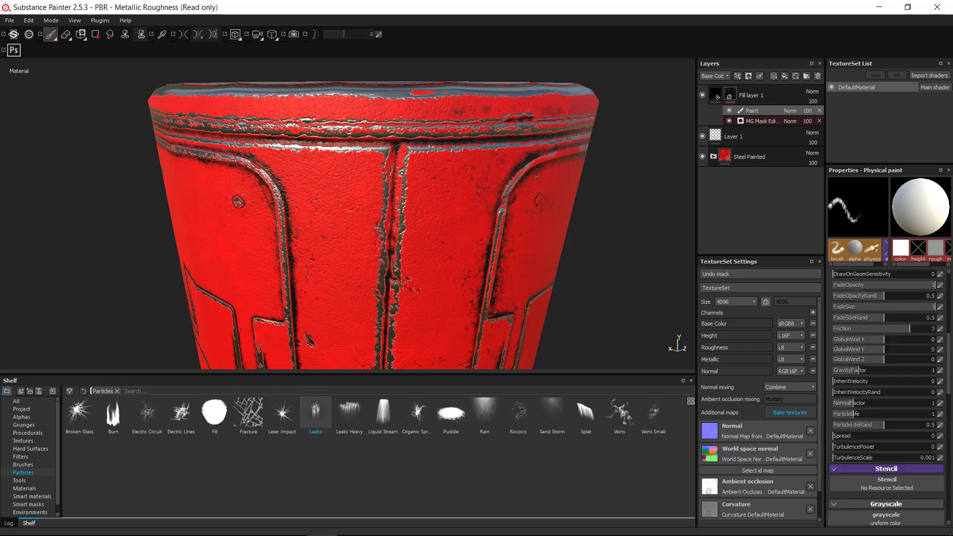
Step: Try painting a Leaks stain under the upper rim, just beside the vertical seam
left_click_drag(464, 160, 409, 177, "alt")
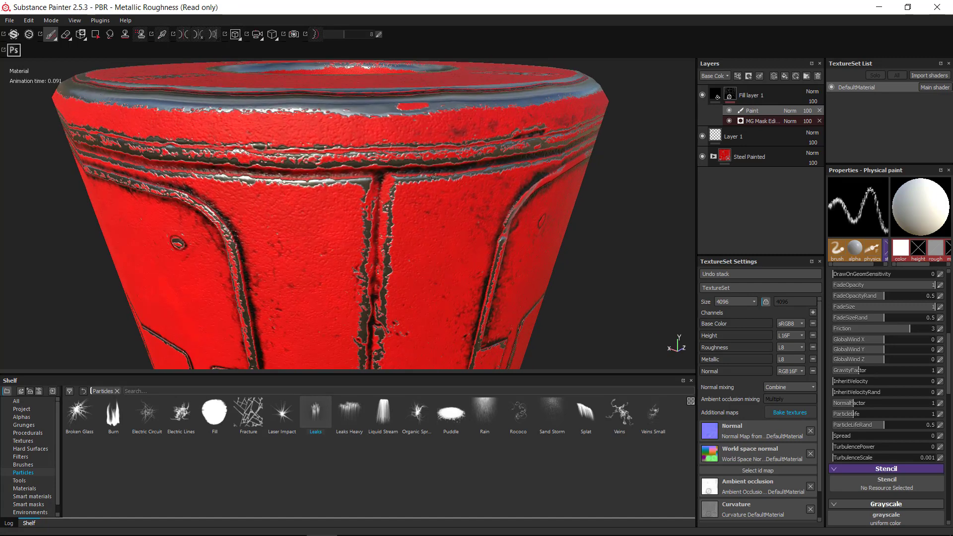
left_click(429, 174)
right_click_drag(586, 208, 587, 240, "alt")
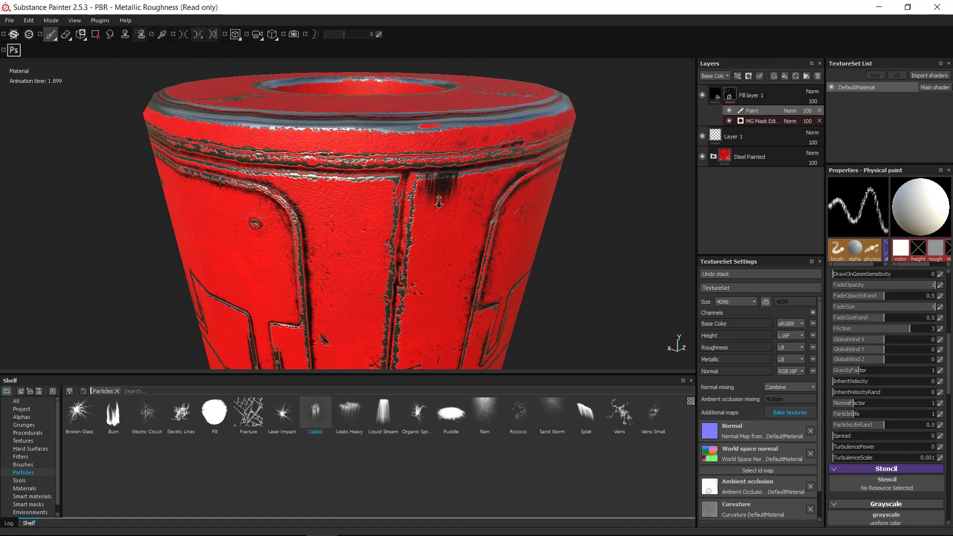
left_click_drag(494, 178, 492, 198, "alt")
right_click_drag(491, 199, 447, 181, "alt")
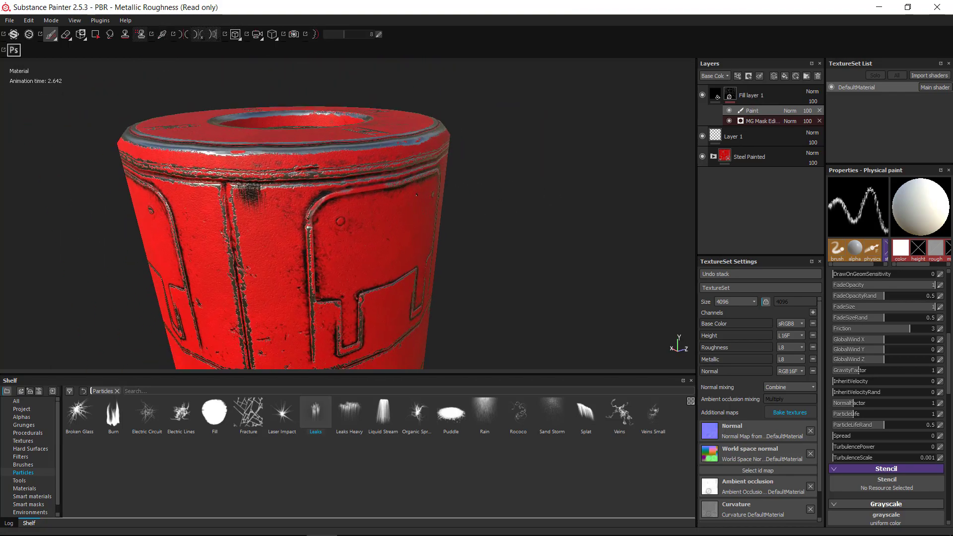
left_click_drag(447, 181, 487, 201, "alt")
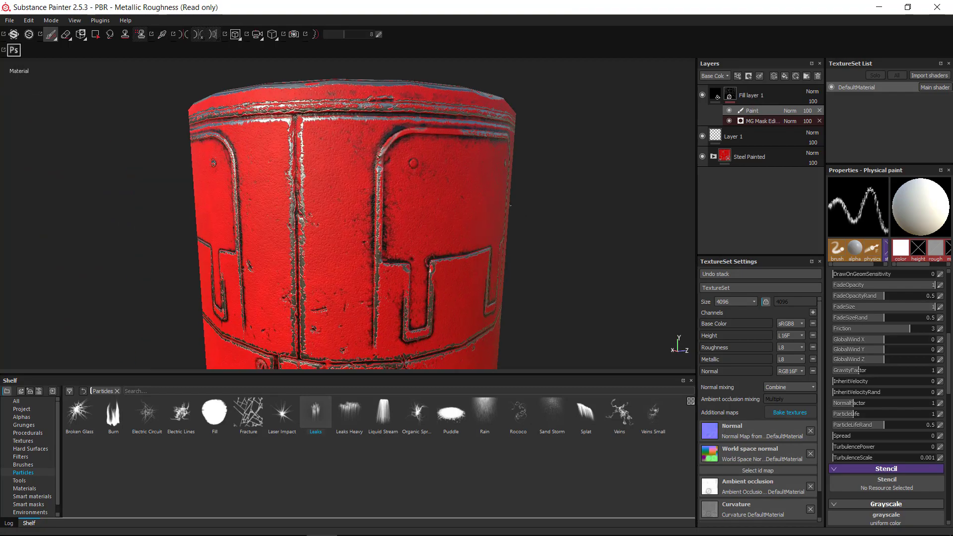
Step: Paint Leaks drips along the lower edge of the recessed mechanical panel and show the 3D and 2D views together
right_click_drag(487, 201, 396, 202, "alt")
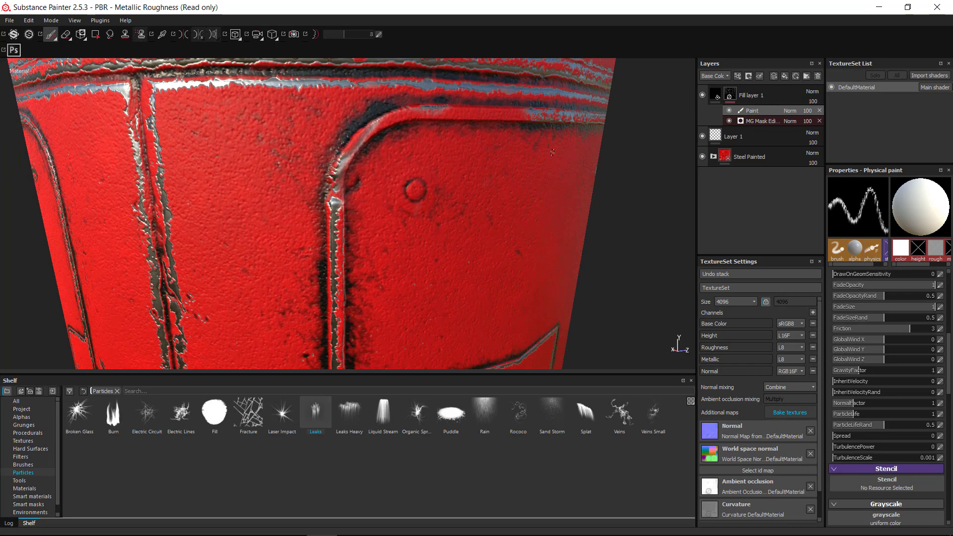
right_click_drag(552, 152, 501, 173, "alt")
middle_click_drag(501, 174, 463, 58, "alt")
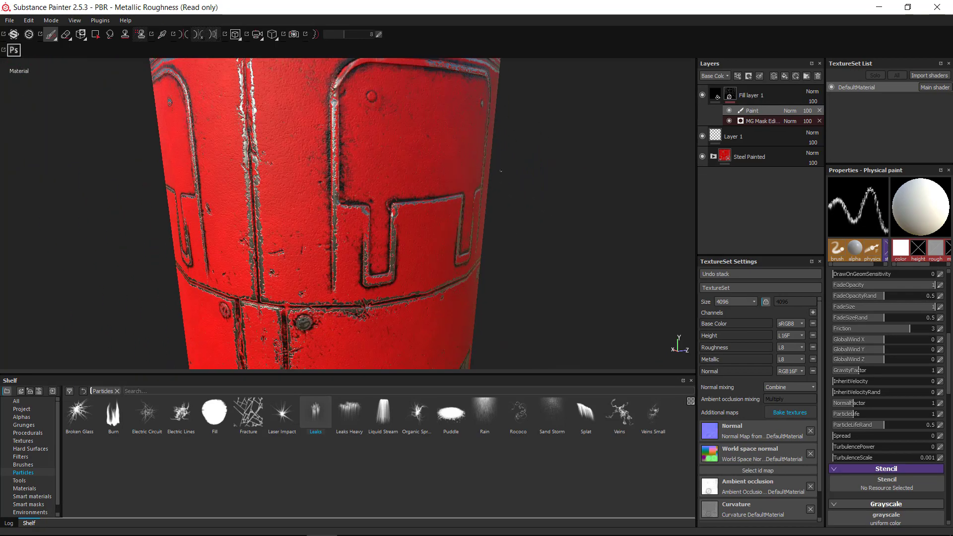
left_click_drag(501, 171, 503, 144, "alt")
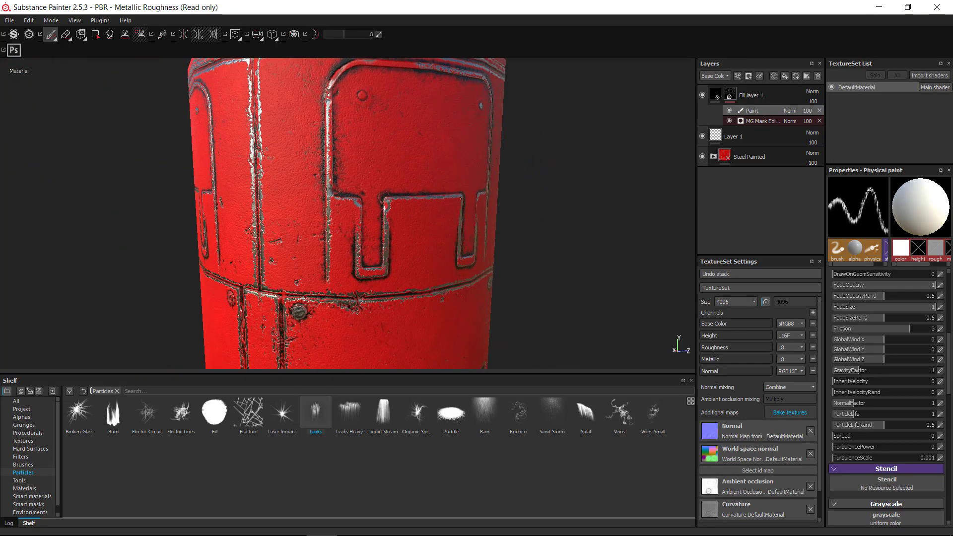
middle_click_drag(504, 144, 483, 65, "alt")
right_click_drag(482, 65, 442, 84, "alt")
middle_click_drag(442, 85, 417, 39, "alt")
right_click_drag(521, 278, 517, 257, "alt")
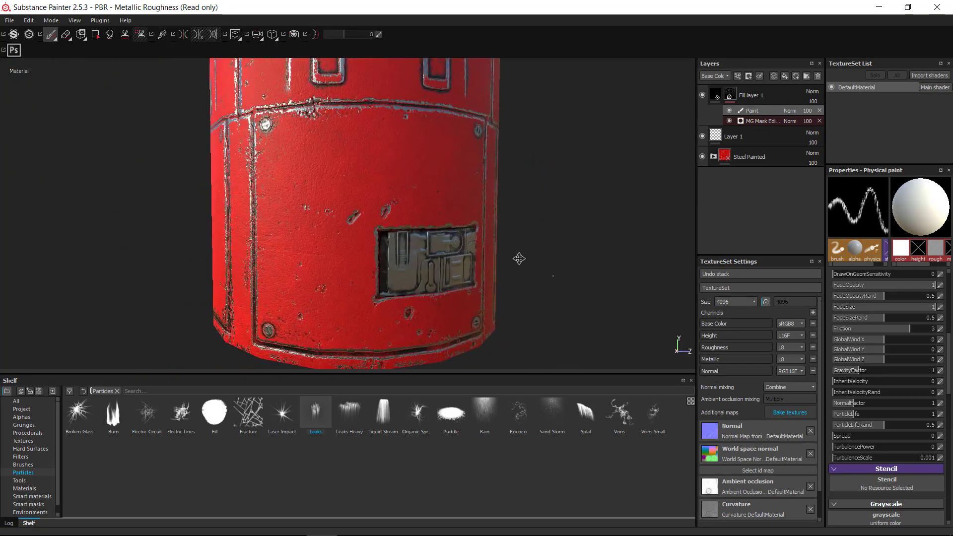
middle_click_drag(517, 257, 527, 182, "alt")
right_click_drag(528, 183, 428, 213, "alt")
left_click_drag(427, 213, 411, 206, "alt")
left_click(308, 281)
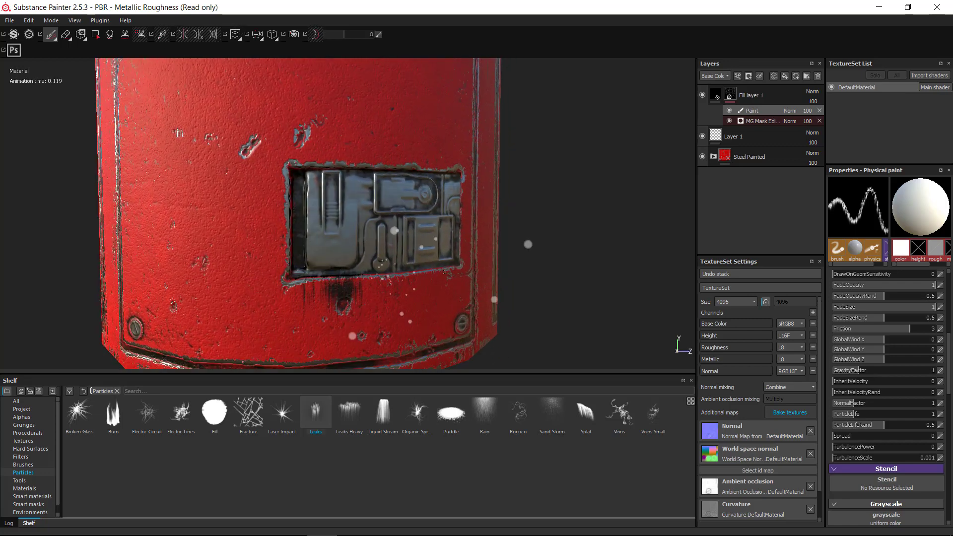
mouse_move(442, 269)
left_mouse_down("alt")
mouse_move(453, 274)
mouse_move(449, 296)
left_mouse_up("alt")
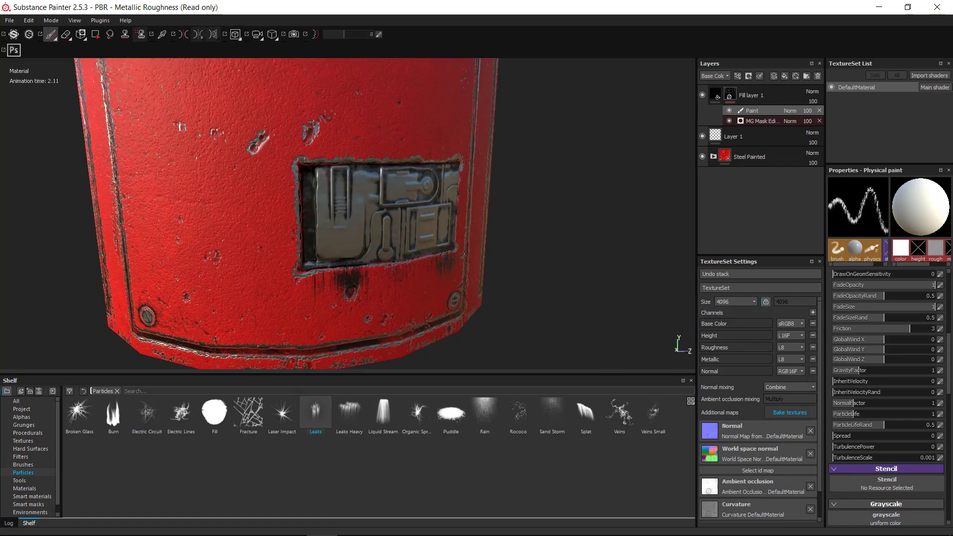
key("F1")
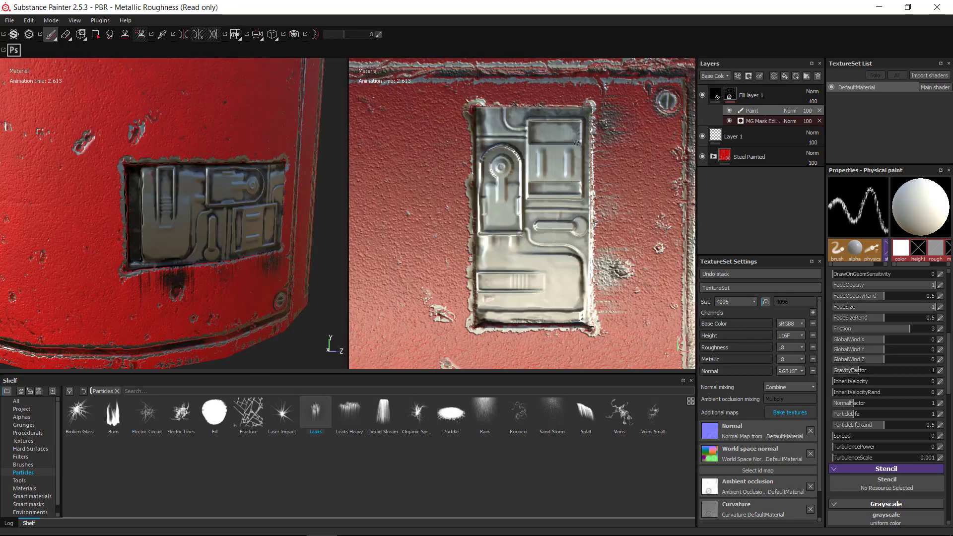
Step: Paint further Leaks drips along the mechanical panel's lower edge, working down its matching edge in the 2D view
left_click(591, 107)
left_click_drag(592, 192, 592, 318)
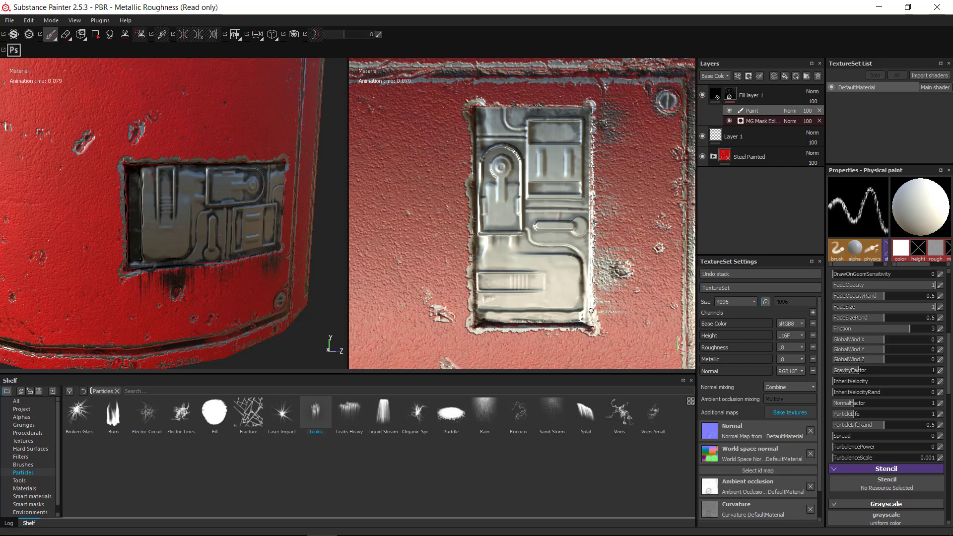
left_click_drag(592, 285, 592, 308)
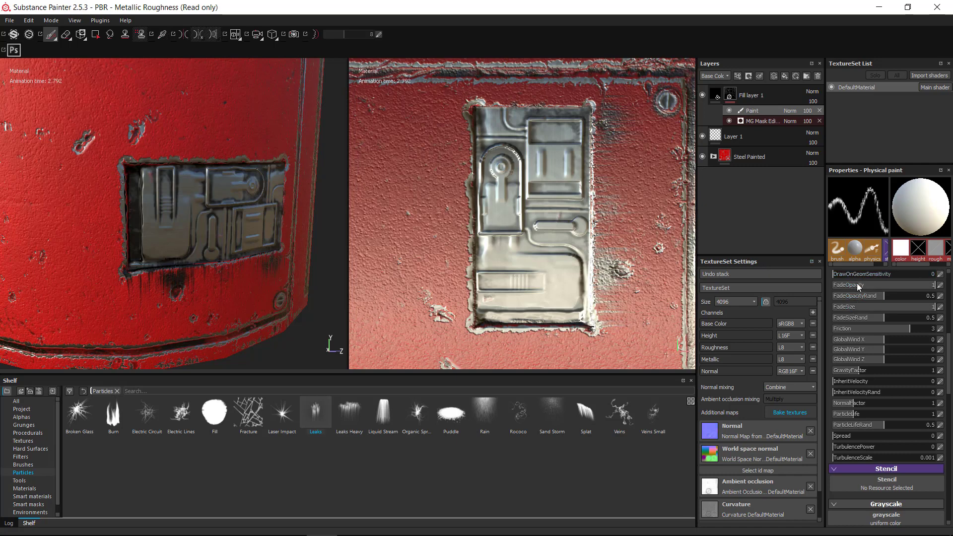
left_click(872, 254)
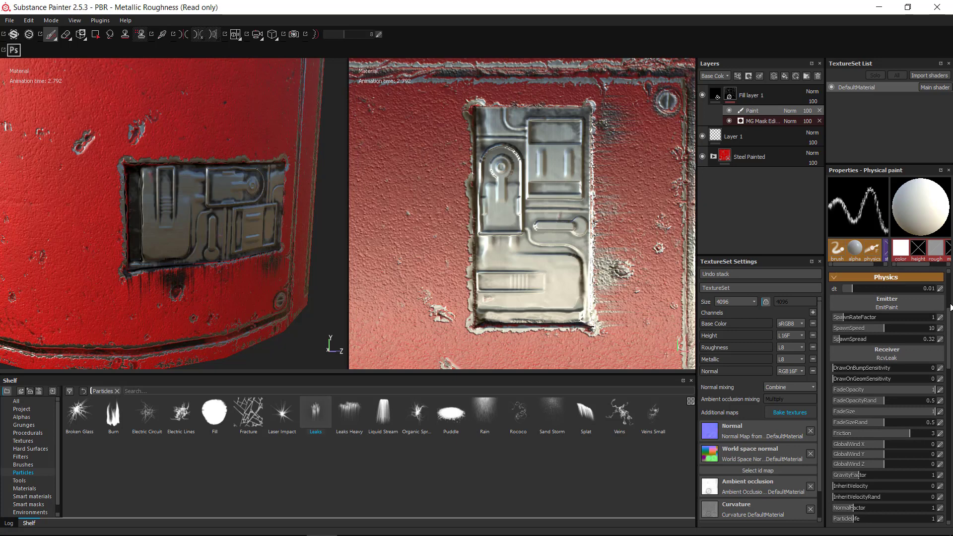
Step: Examine the leak stains around the mechanical panel up close and on the container as a whole
right_click_drag(271, 239, 213, 239, "alt")
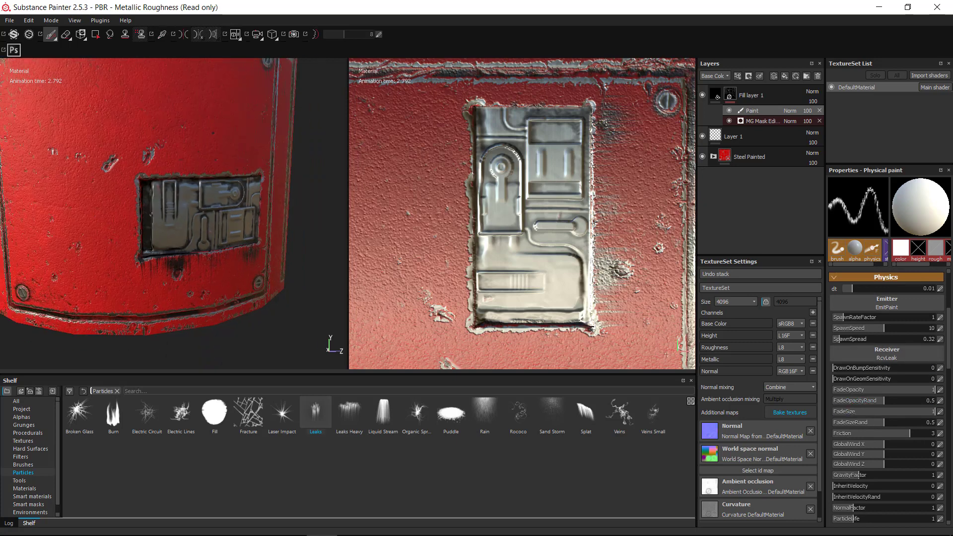
left_click_drag(214, 238, 263, 236, "alt")
right_click_drag(263, 236, 198, 228, "alt")
middle_click_drag(198, 229, 203, 298, "alt")
right_click_drag(204, 297, 184, 288, "alt")
middle_click_drag(248, 342, 254, 291, "alt")
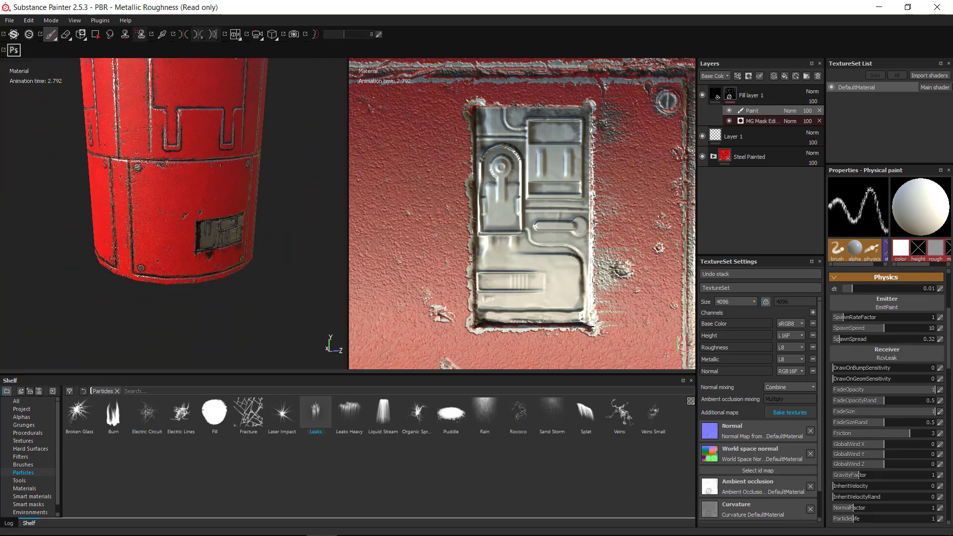
left_click_drag(253, 292, 264, 300, "alt")
right_click_drag(264, 299, 296, 177, "alt")
middle_click_drag(297, 176, 244, 96, "alt")
right_click_drag(244, 97, 238, 226, "alt")
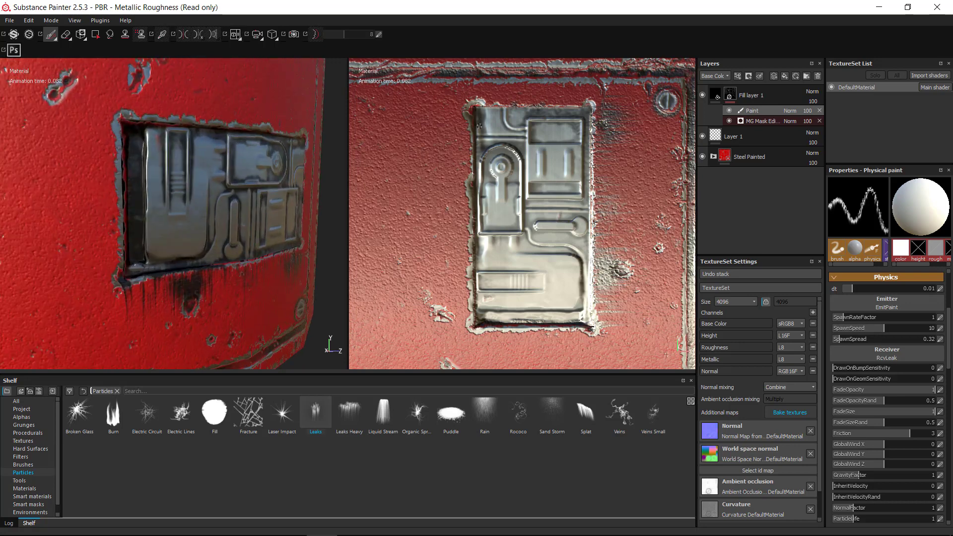
Step: Paint Leaks streaks inside the recessed mechanical panel, starting from its upper edge in several places along the 2D view
left_click(478, 114)
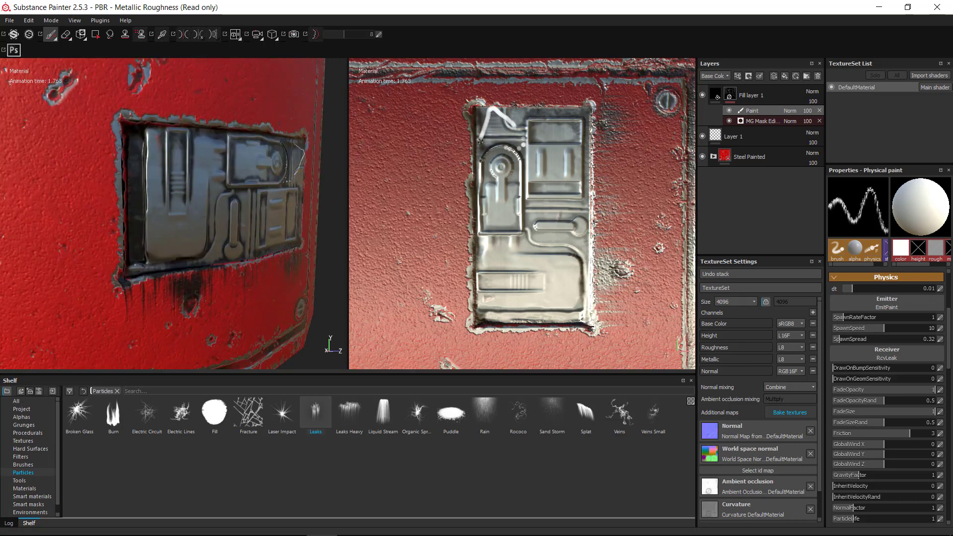
left_click(480, 203)
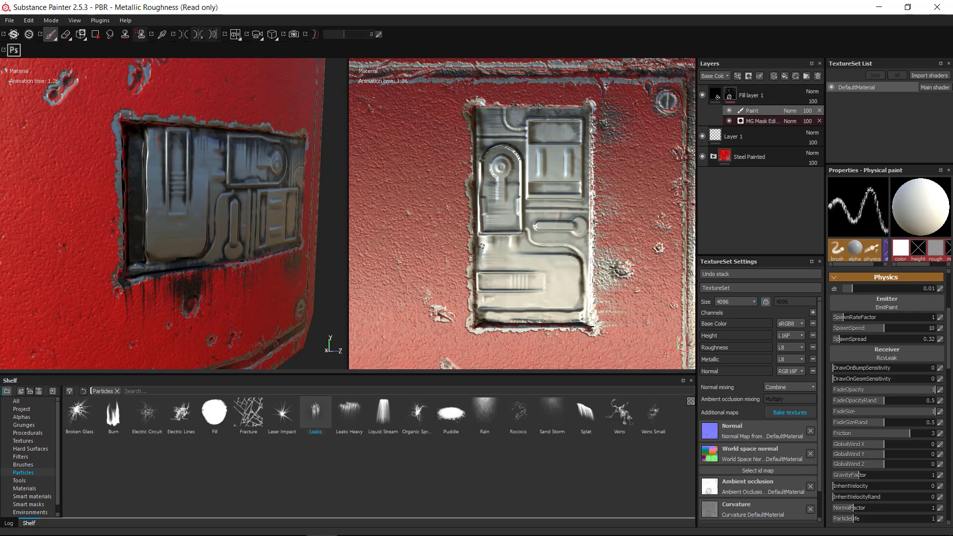
left_click(482, 280)
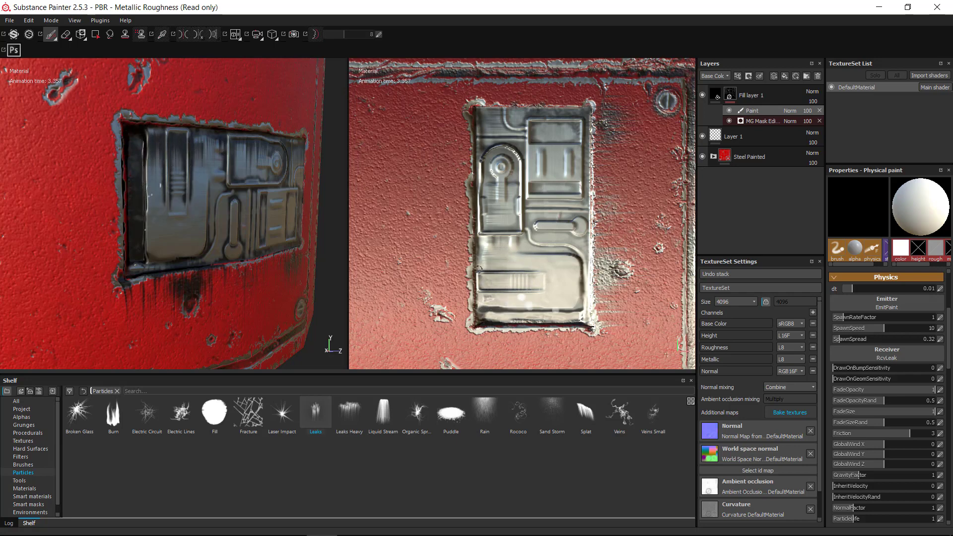
left_click(480, 266)
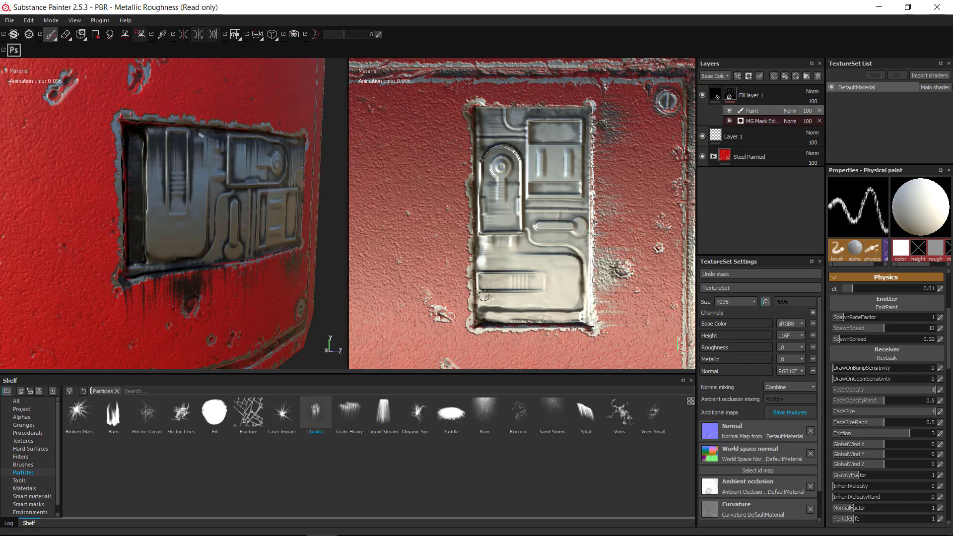
left_click(484, 297)
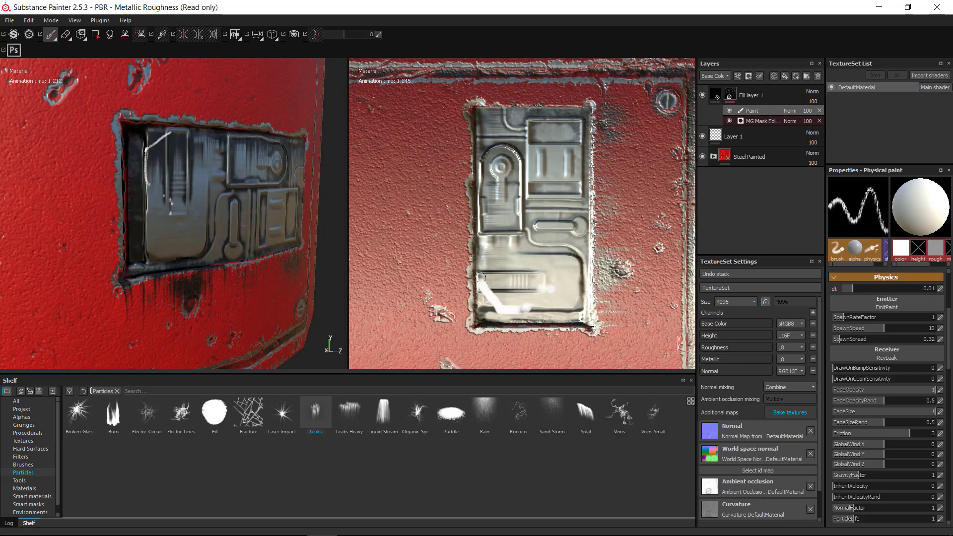
left_click_drag(481, 277, 481, 246)
Step: Show only the 3D view, expand the Steel Painted folder and select the fill of its Paint layer
mouse_move(270, 204)
right_mouse_down("alt")
mouse_move(63, 205)
mouse_move(272, 153)
right_mouse_up("alt")
key("F2")
right_click_drag(551, 217, 534, 210, "alt")
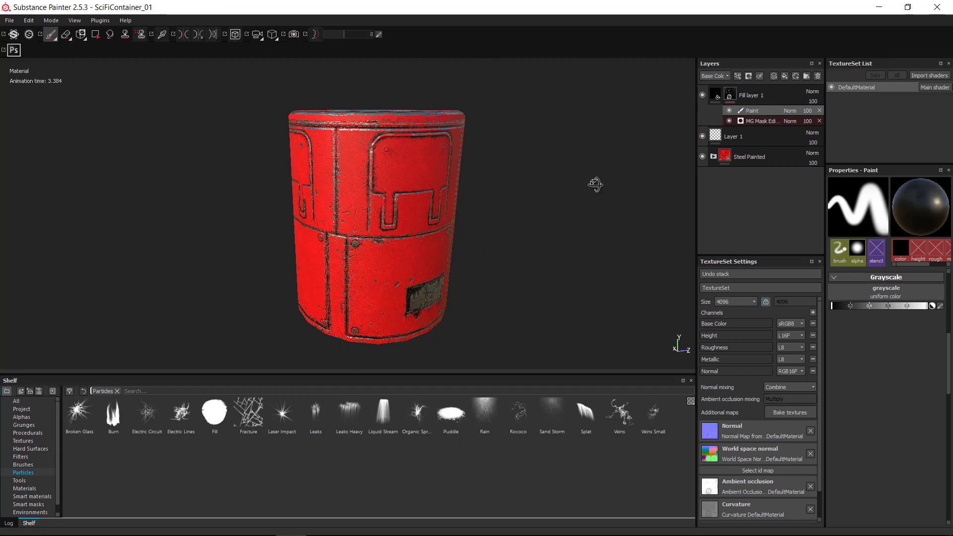
left_click_drag(596, 186, 598, 219, "alt")
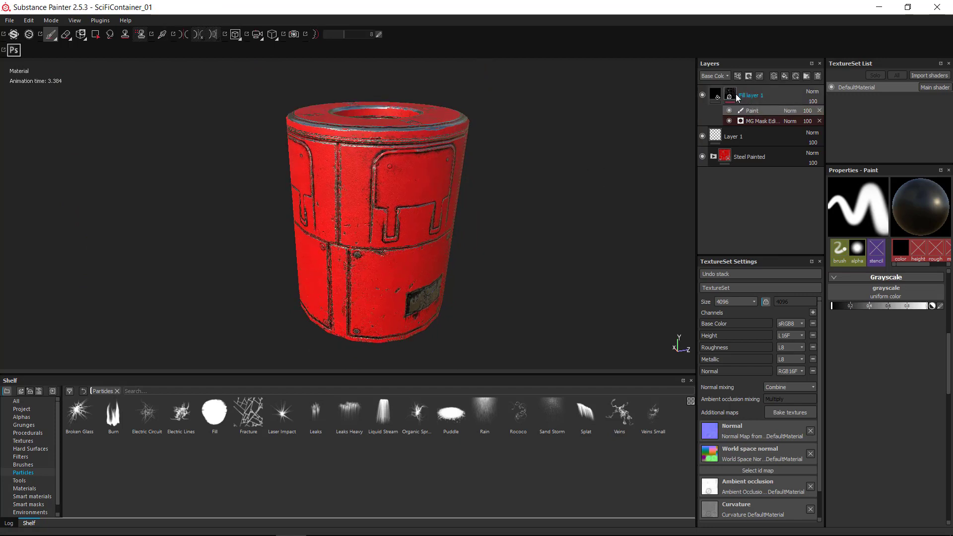
left_click(712, 97)
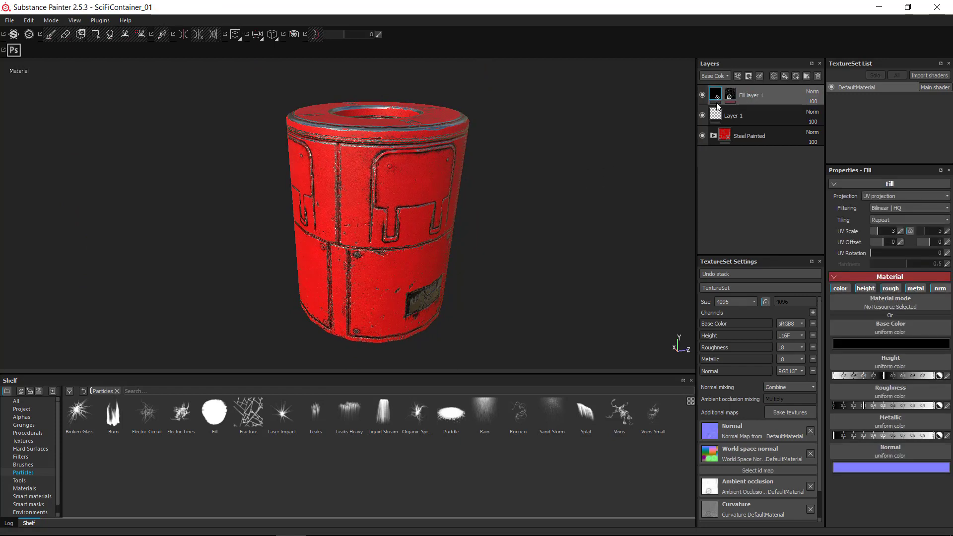
left_click(713, 135)
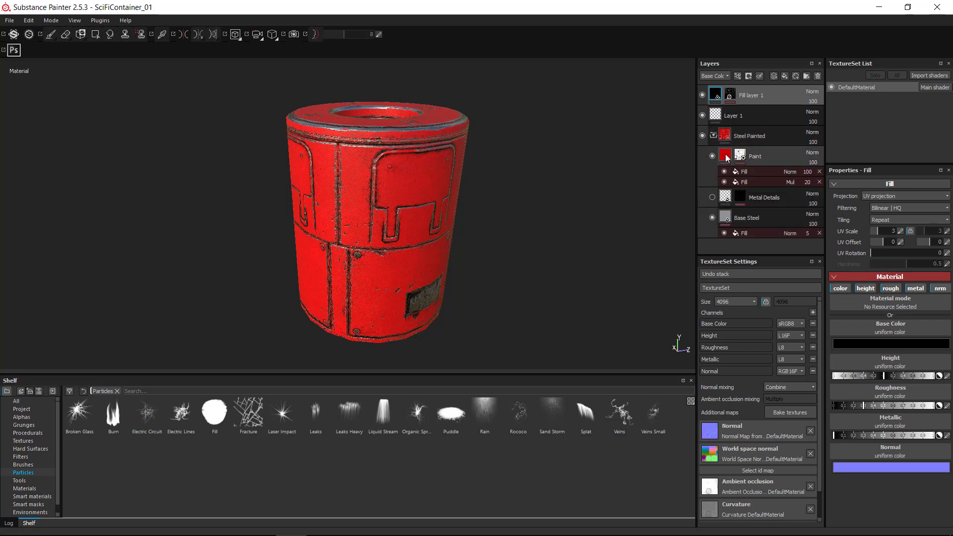
scroll(538, 214, "up", 2)
middle_click_drag(603, 191, 592, 209, "alt")
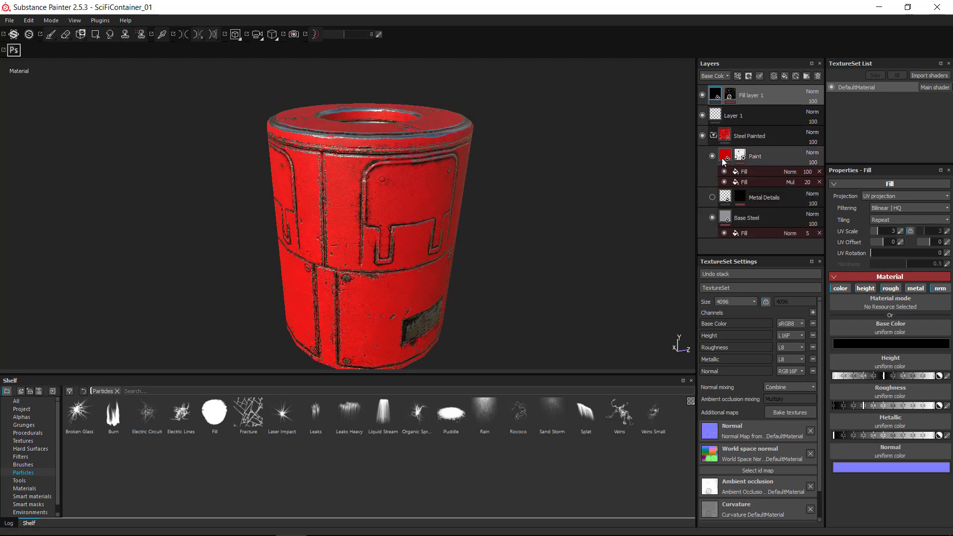
left_click(725, 158)
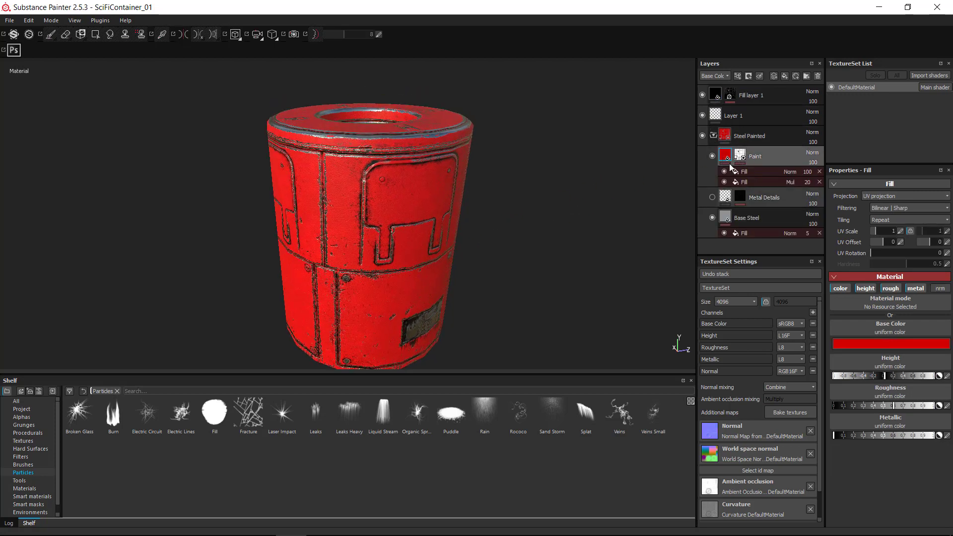
left_click_drag(594, 187, 602, 189, "alt")
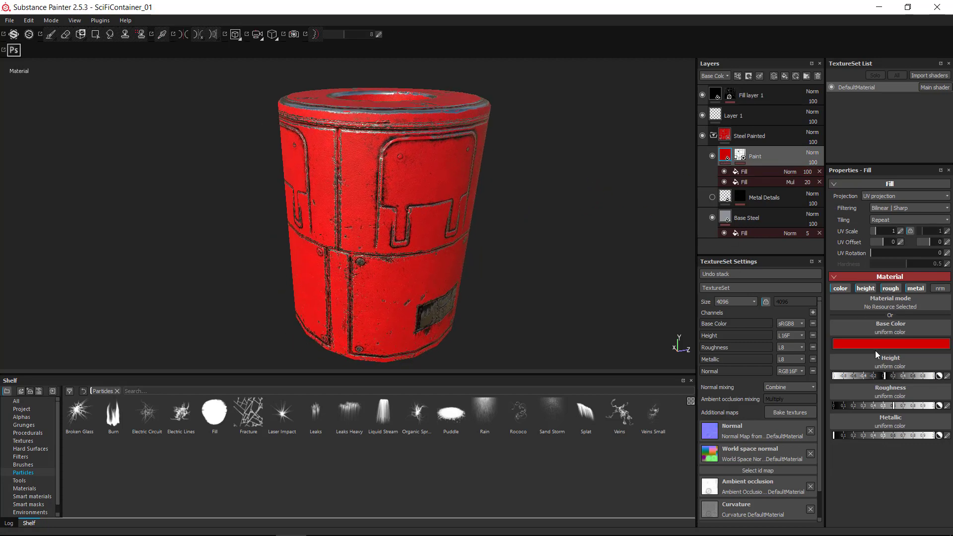
Step: Set the Paint layer's base color to bright orange with R 1.000, G 0.184 and B 0.000
left_click(877, 347)
mouse_move(888, 395)
left_mouse_down()
mouse_move(888, 385)
mouse_move(888, 394)
left_mouse_up()
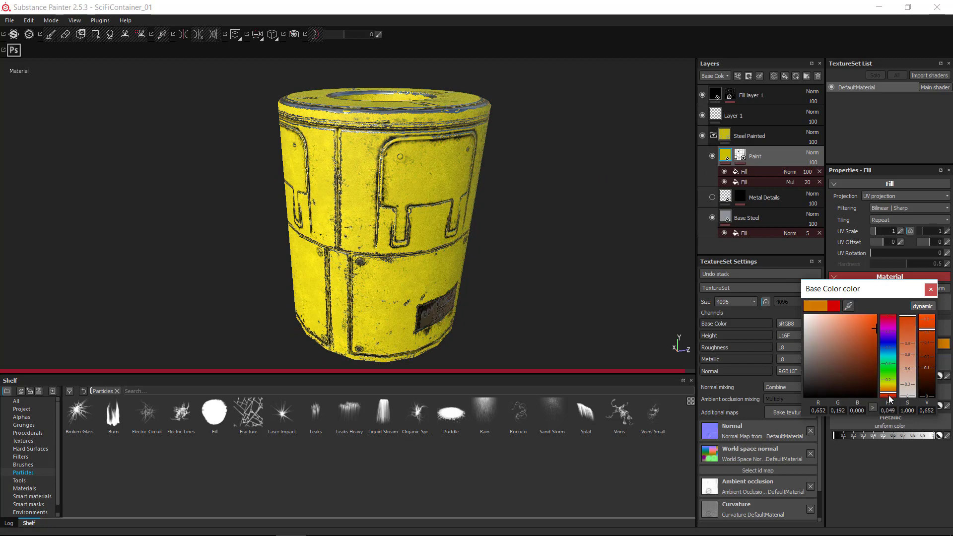
left_click_drag(870, 335, 867, 326)
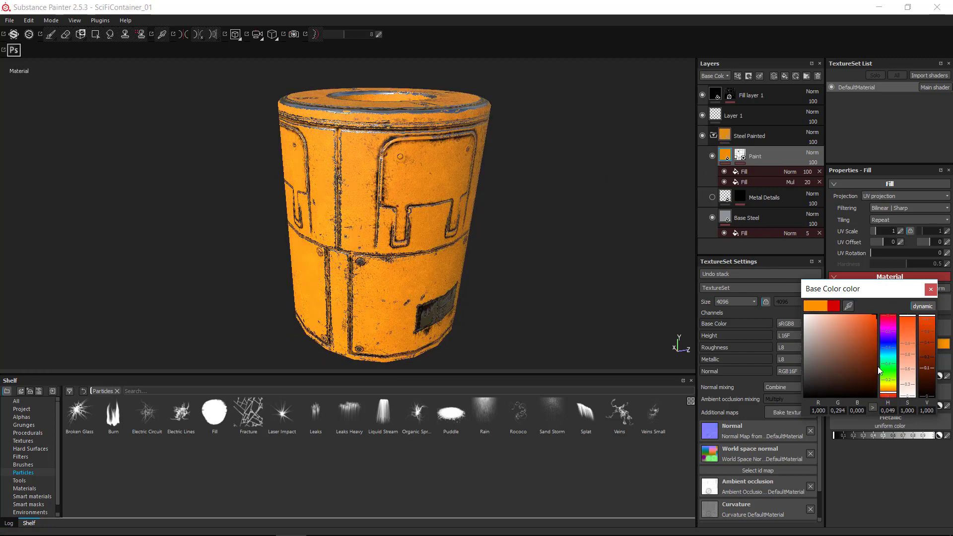
left_click(889, 395)
left_click_drag(889, 395, 888, 394)
left_click_drag(528, 209, 551, 222, "alt")
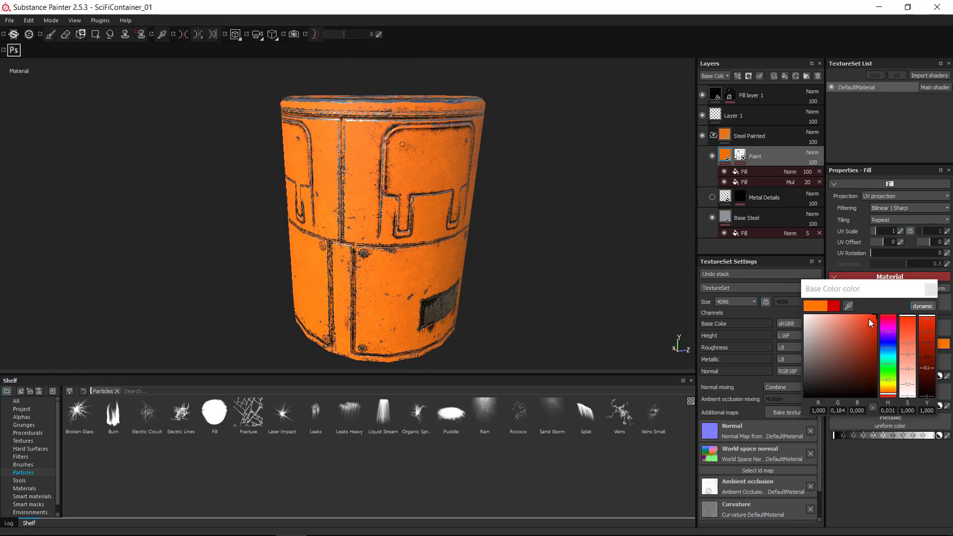
mouse_move(870, 323)
left_mouse_down()
mouse_move(881, 334)
mouse_move(864, 335)
mouse_move(877, 314)
left_mouse_up()
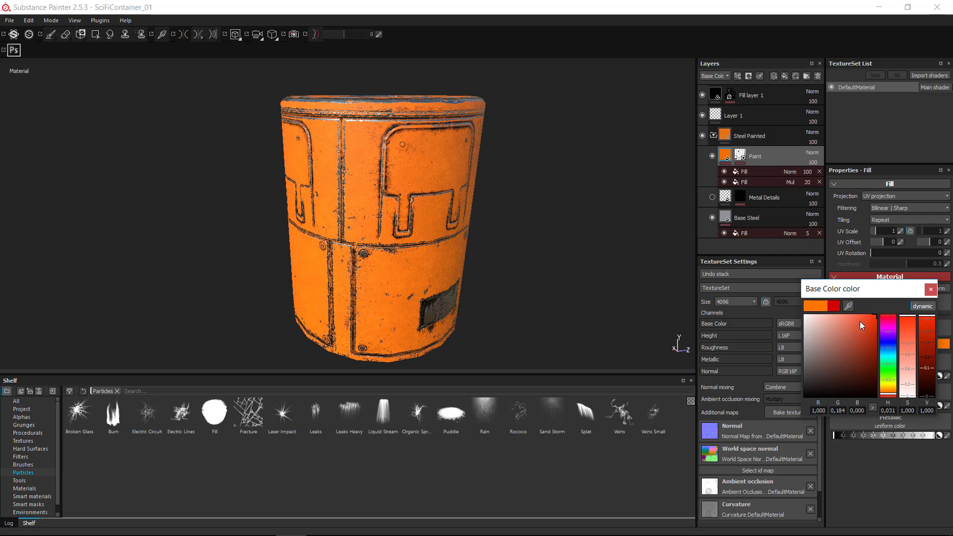
left_click_drag(485, 254, 546, 229, "alt")
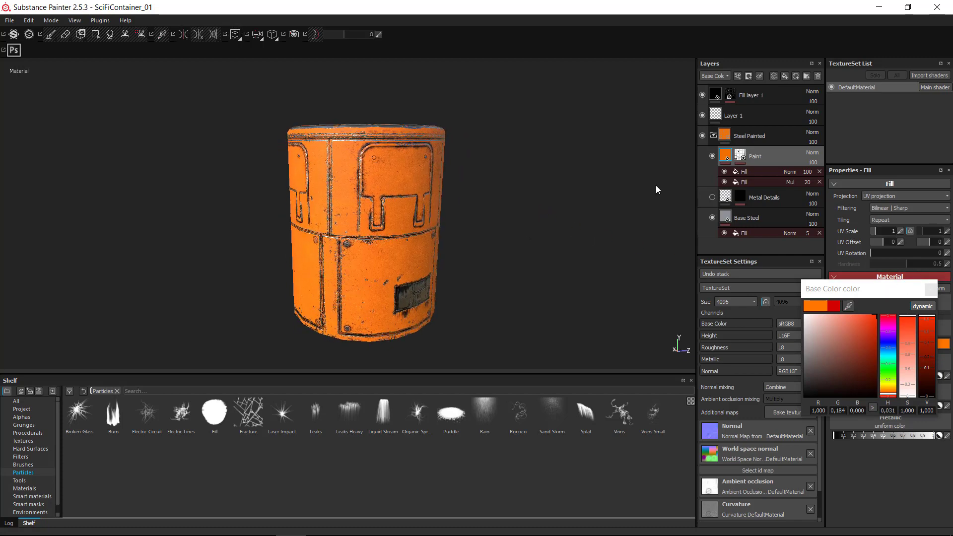
left_click(931, 289)
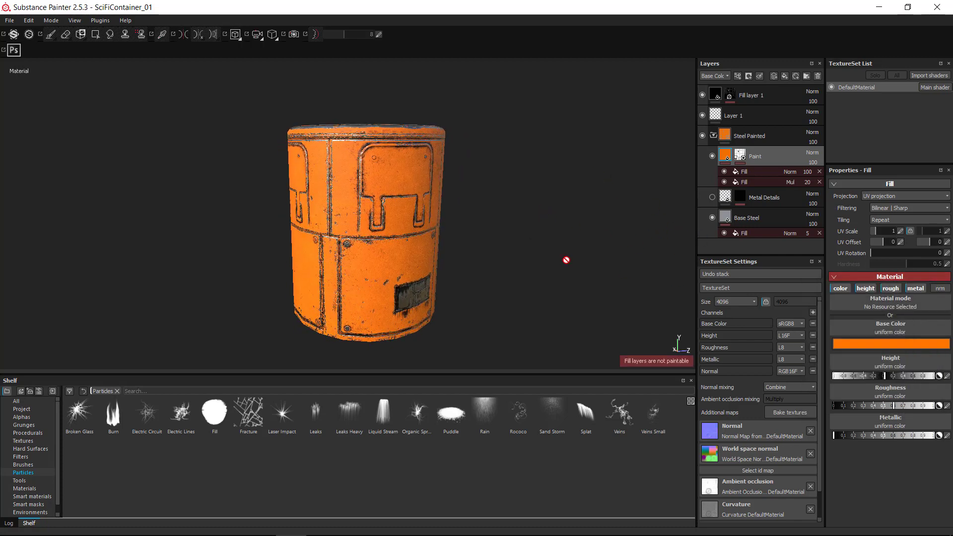
Step: Add a paint effect above the two fill effects on the content of the Paint layer
mouse_move(511, 245)
left_mouse_down("alt")
mouse_move(516, 208)
mouse_move(539, 236)
mouse_move(571, 219)
left_mouse_up("alt")
scroll(544, 218, "up", 3)
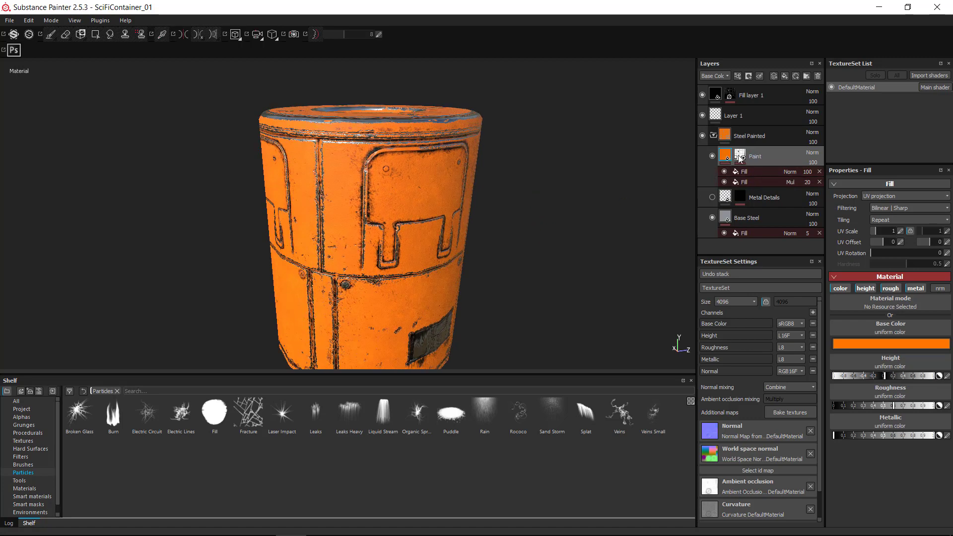
left_click(739, 157)
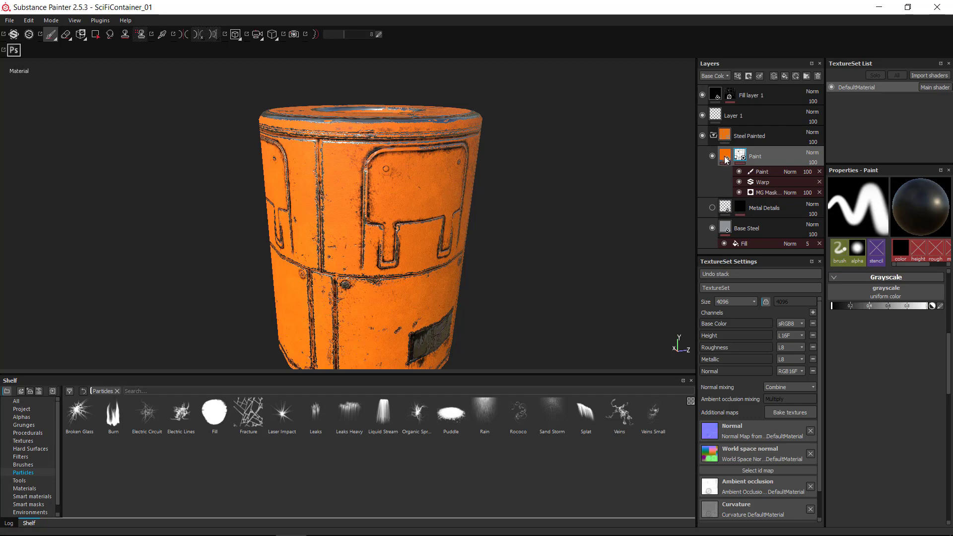
left_click(726, 157)
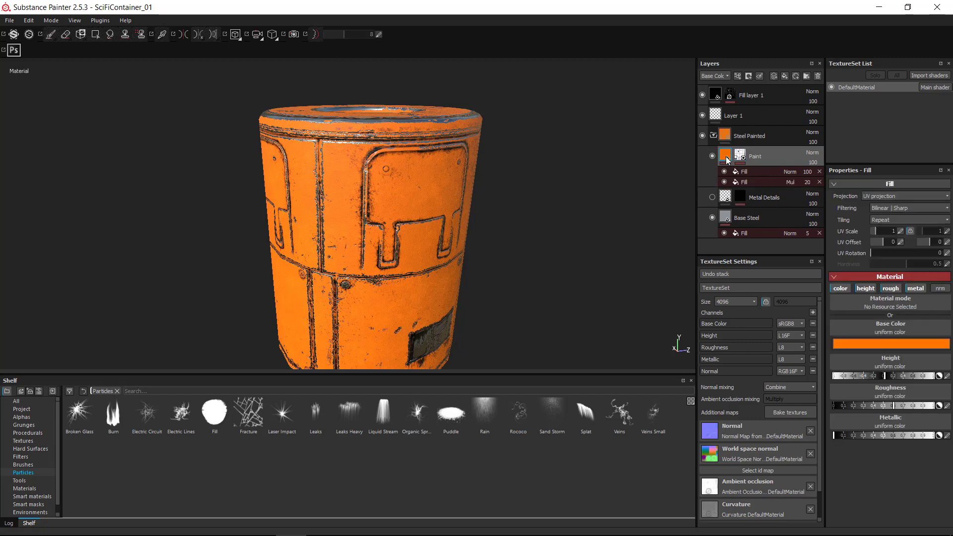
right_click(752, 173)
left_click(782, 193)
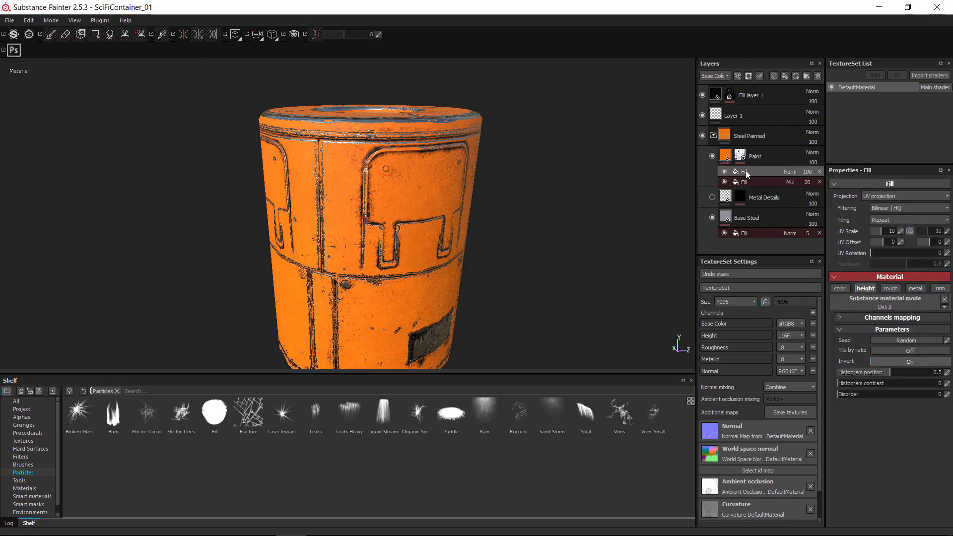
Step: Choose the regular Paint tool and limit it to the color channel, disabling height, roughness, metallic and normal
right_click_drag(536, 181, 536, 208, "alt")
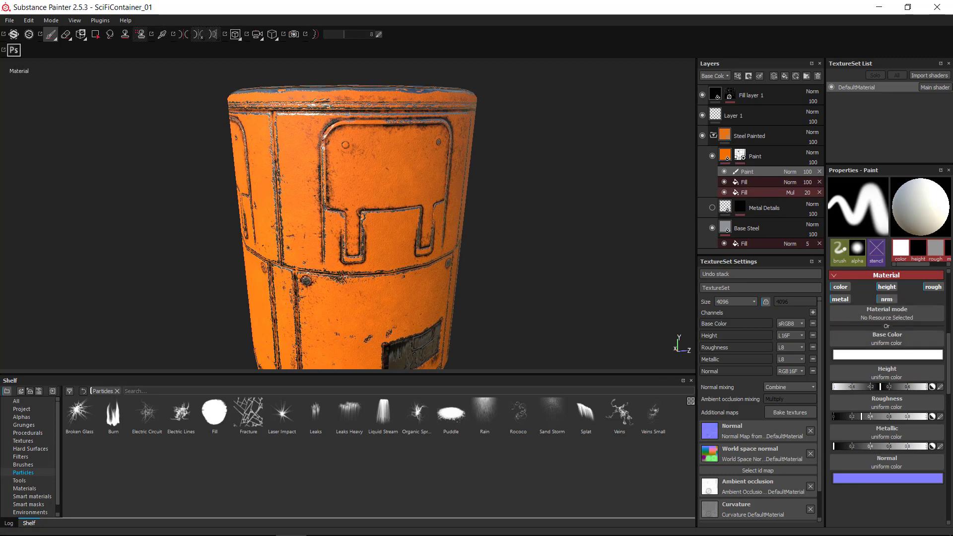
left_click(52, 35)
left_click(79, 48)
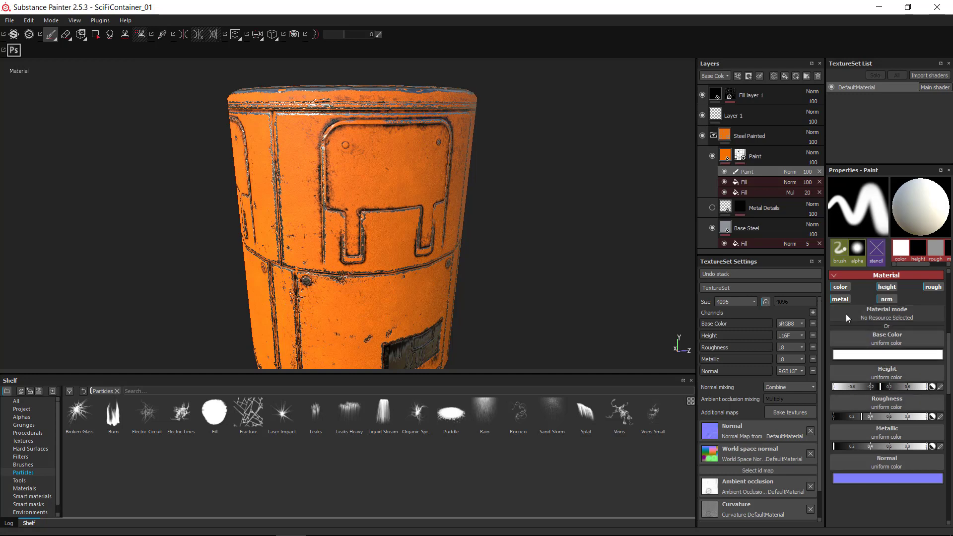
left_click(887, 288)
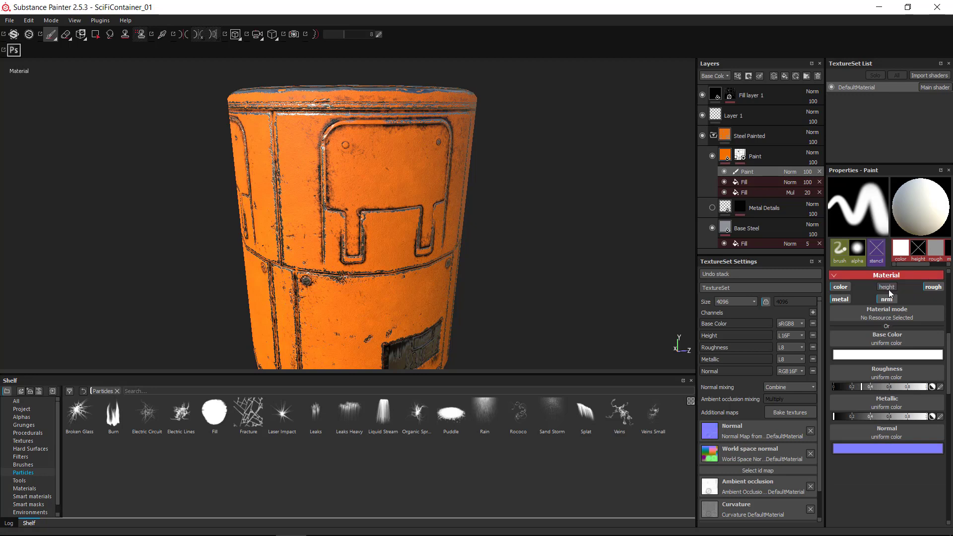
left_click(933, 286)
left_click(887, 299)
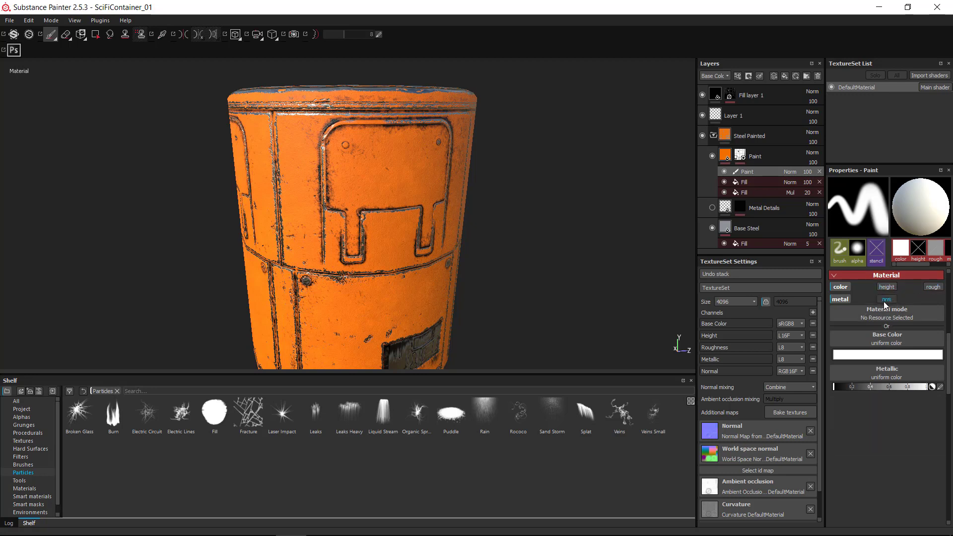
left_click(847, 297)
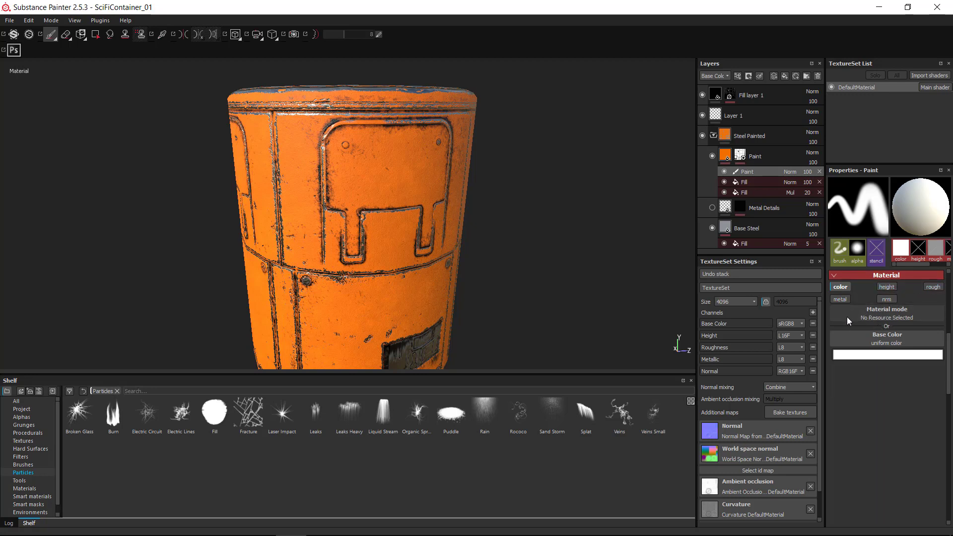
right_click_drag(521, 197, 584, 201, "alt")
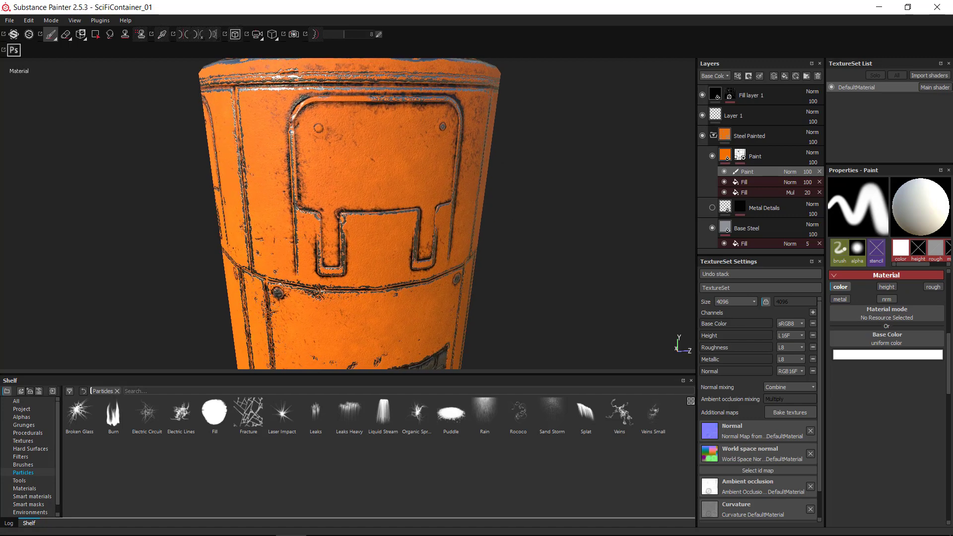
left_click_drag(584, 201, 559, 199, "alt")
middle_click_drag(560, 199, 588, 199, "alt")
right_click_drag(589, 200, 571, 199, "alt")
middle_click_drag(531, 177, 534, 209, "alt")
right_click_drag(534, 209, 551, 215, "alt")
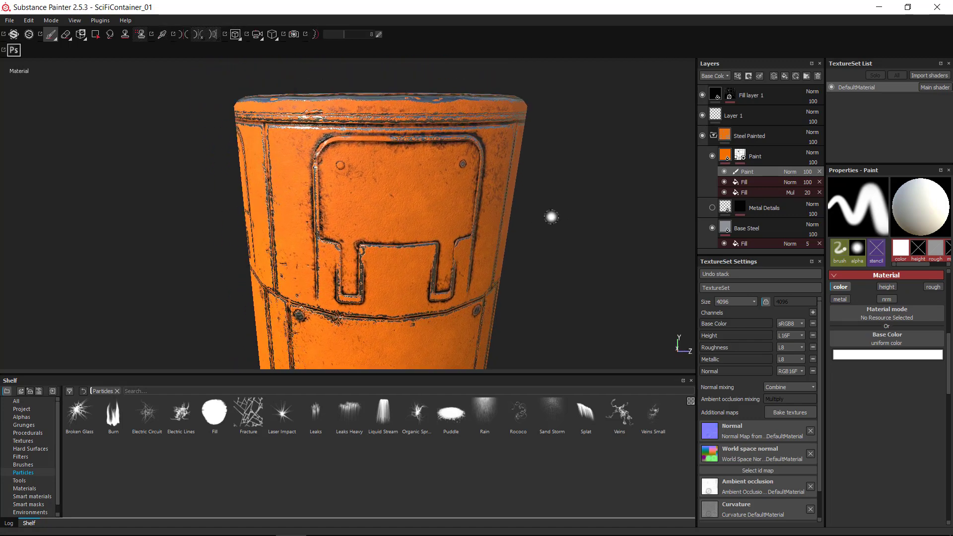
Step: Sample the container's orange as the brush base color and darken it to red-brown with R 0.331, G 0.037 and B 0.000
middle_click_drag(551, 215, 554, 208, "alt")
left_click(867, 356)
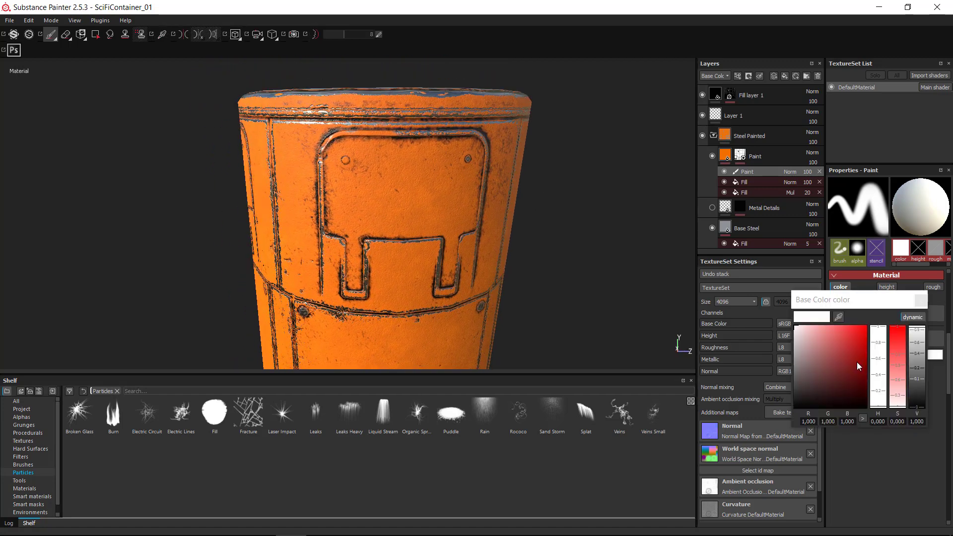
left_click(839, 317)
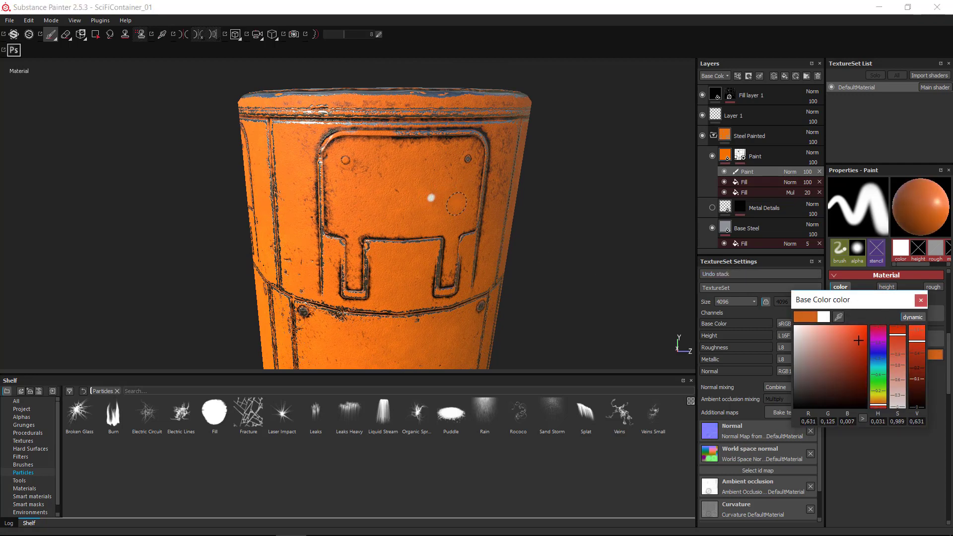
left_click_drag(858, 346, 869, 358)
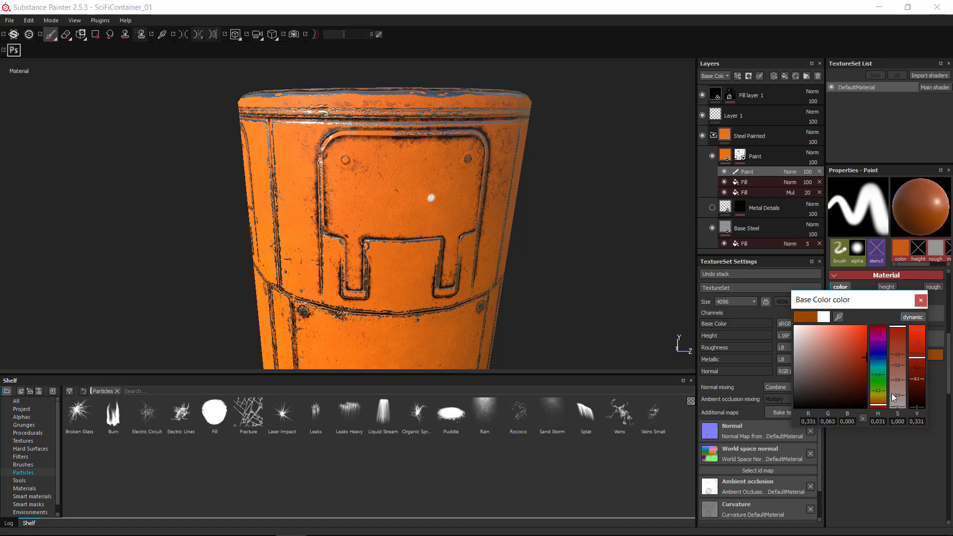
left_click(880, 406)
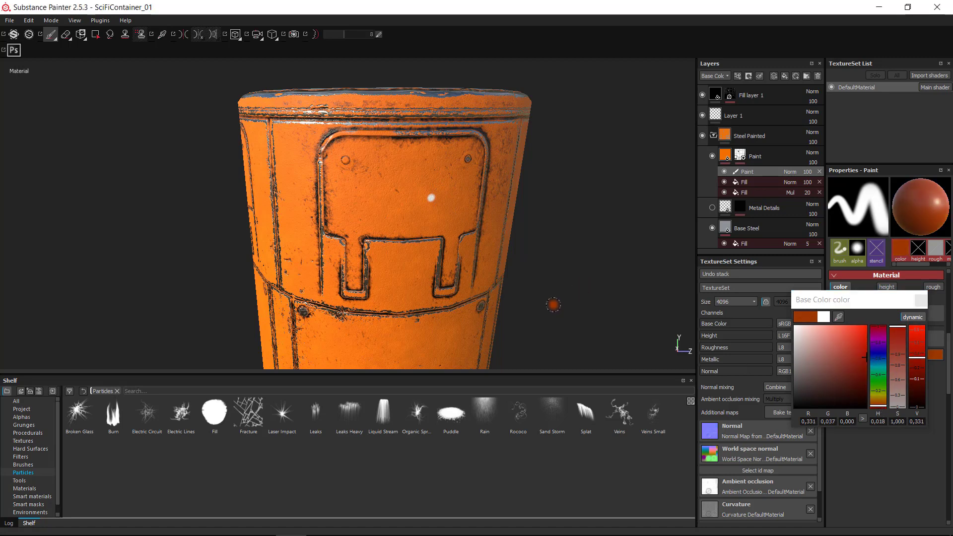
Step: Paint the dark red-brown over most of the upper recessed panel and down its left leg, leaving the right side orange
mouse_move(433, 196)
left_mouse_down("alt")
mouse_move(437, 144)
mouse_move(447, 206)
mouse_move(422, 216)
mouse_move(456, 181)
mouse_move(427, 163)
mouse_move(360, 174)
mouse_move(477, 203)
left_mouse_up("alt")
right_click_drag(477, 203, 446, 203, "alt")
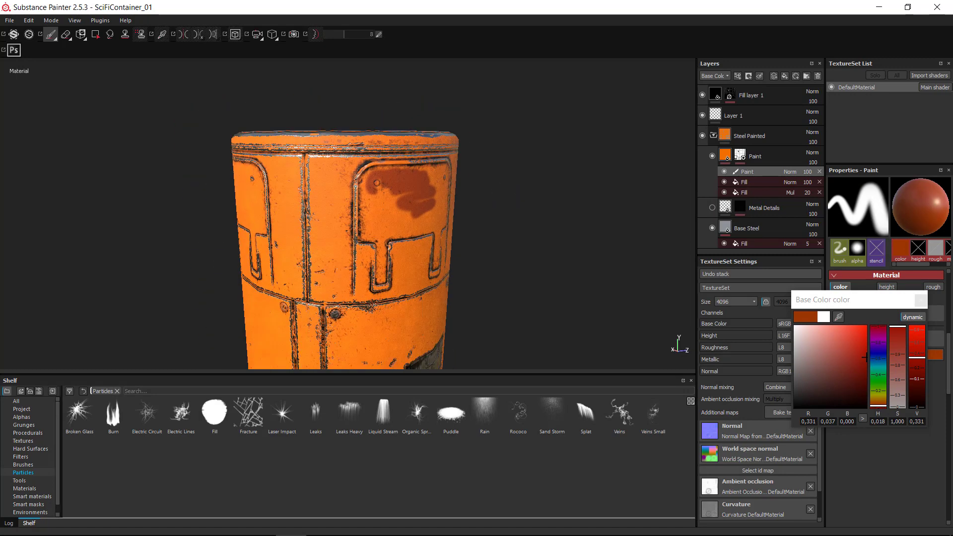
mouse_move(524, 184)
left_mouse_down("alt")
mouse_move(517, 214)
mouse_move(400, 180)
left_mouse_up("alt")
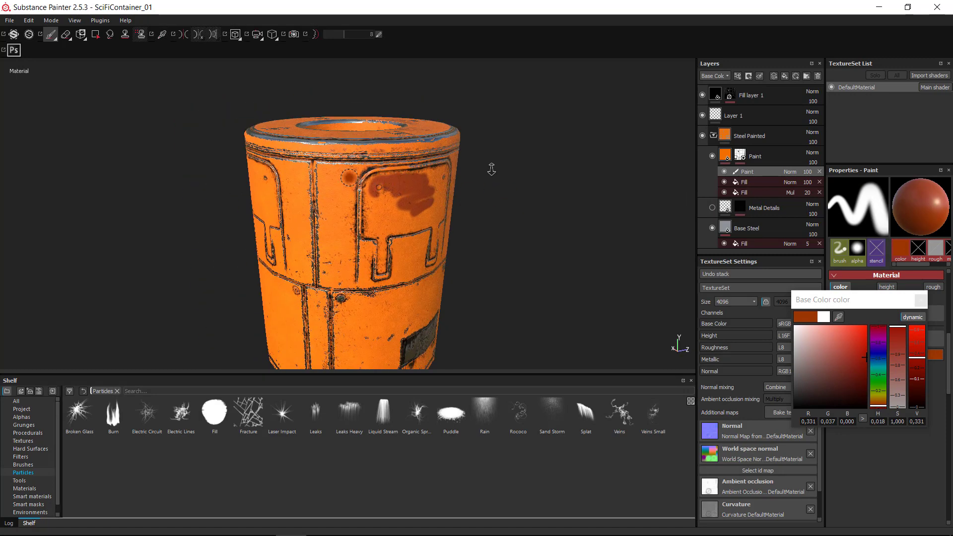
right_click_drag(492, 170, 485, 235, "alt")
left_click_drag(485, 235, 469, 207, "alt")
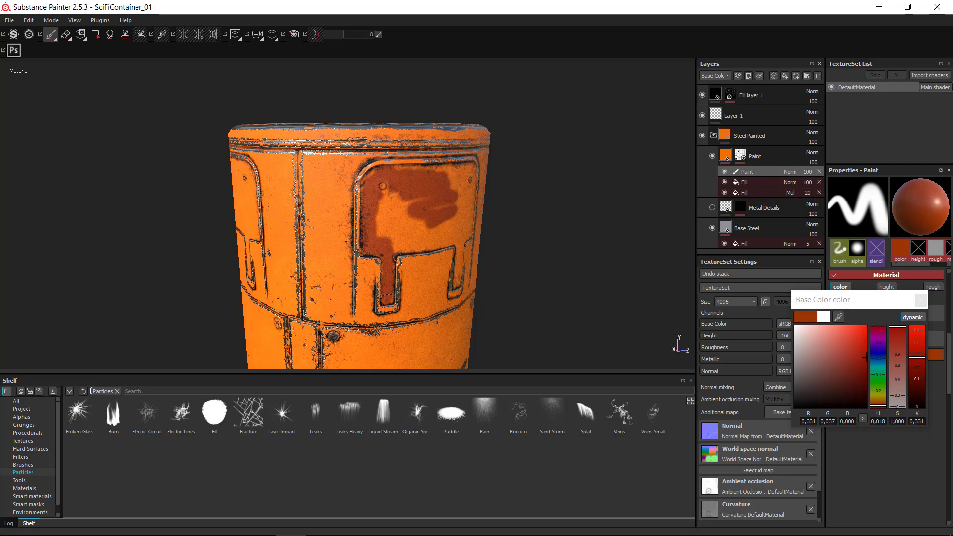
mouse_move(388, 233)
left_mouse_down()
mouse_move(422, 239)
mouse_move(411, 198)
left_mouse_up()
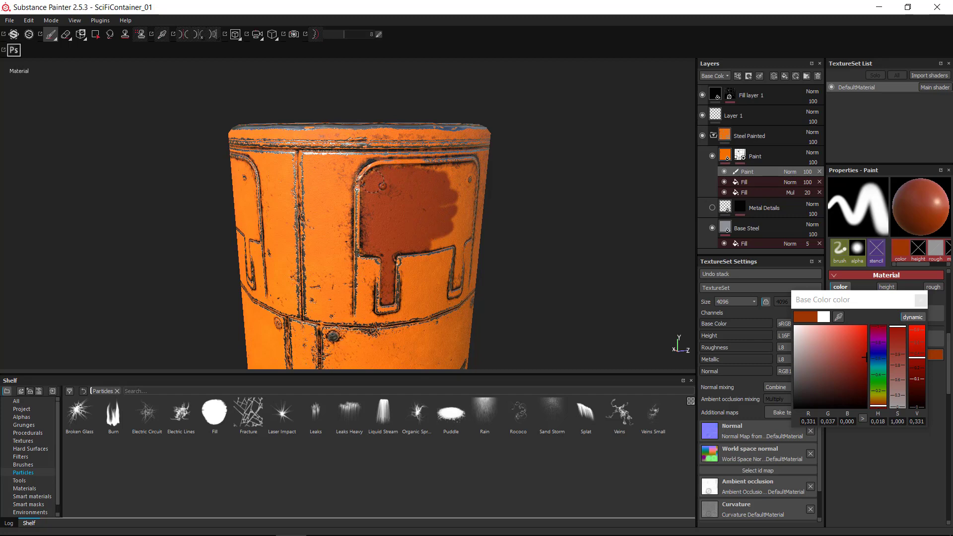
right_click_drag(381, 184, 485, 175, "alt")
left_click_drag(485, 174, 478, 207, "alt")
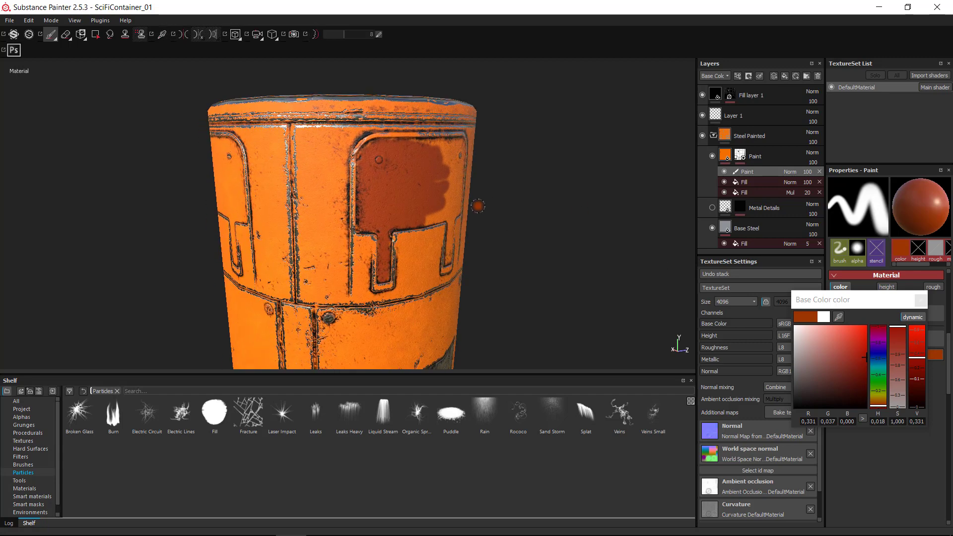
scroll(478, 206, "up", 3)
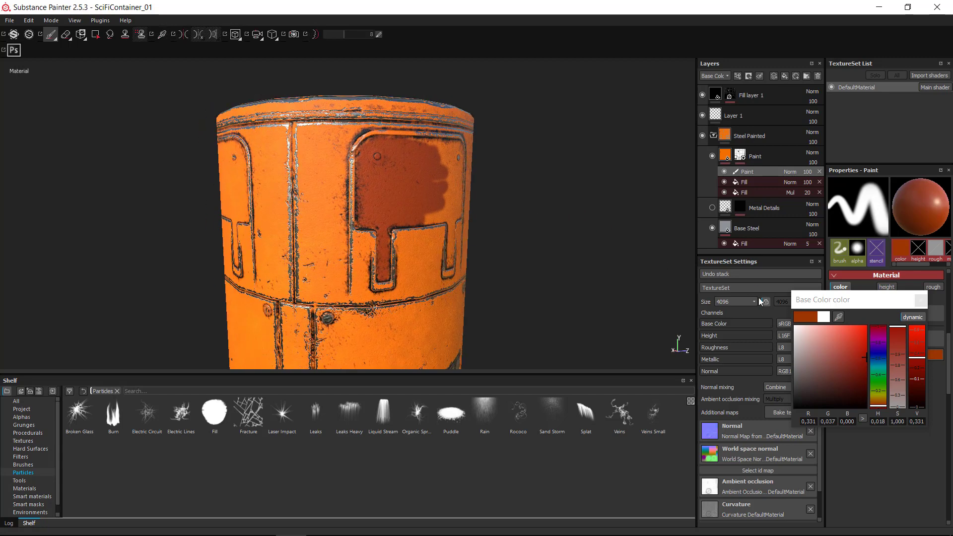
Step: Lighten the brush base color to R 0.493, G 0.063 and B 0.010 and paint over the left part of the red-brown panel area
left_click_drag(847, 304, 763, 261)
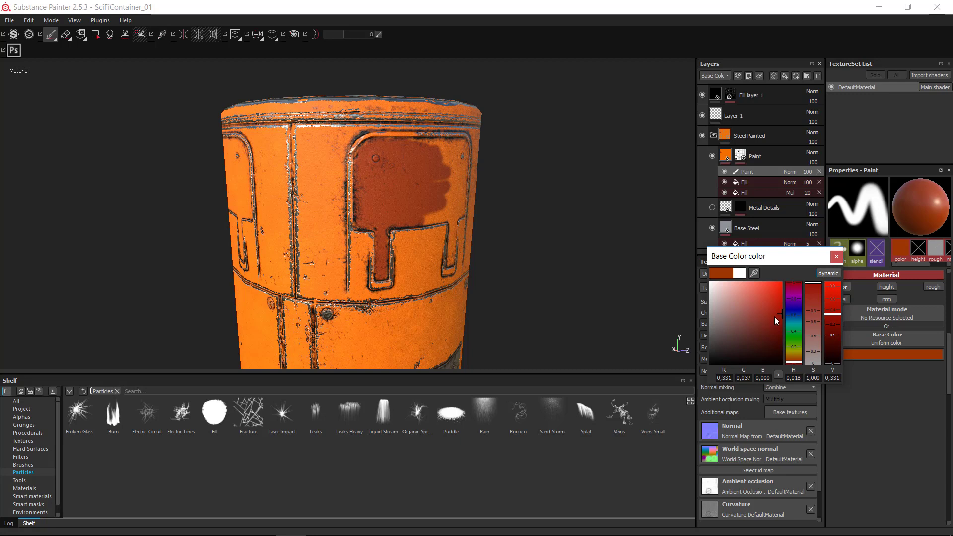
left_click_drag(778, 317, 771, 305)
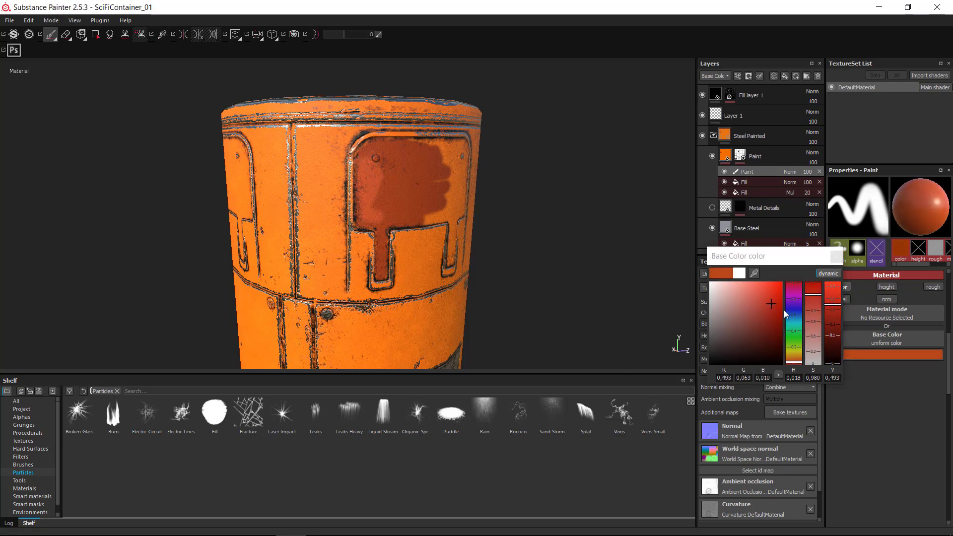
Step: Try a muted brown base color of RGB 0.165, 0.053, 0.039 on the panel's edge beside the upper rivet
mouse_move(771, 315)
left_mouse_down()
mouse_move(730, 335)
mouse_move(744, 328)
left_mouse_up()
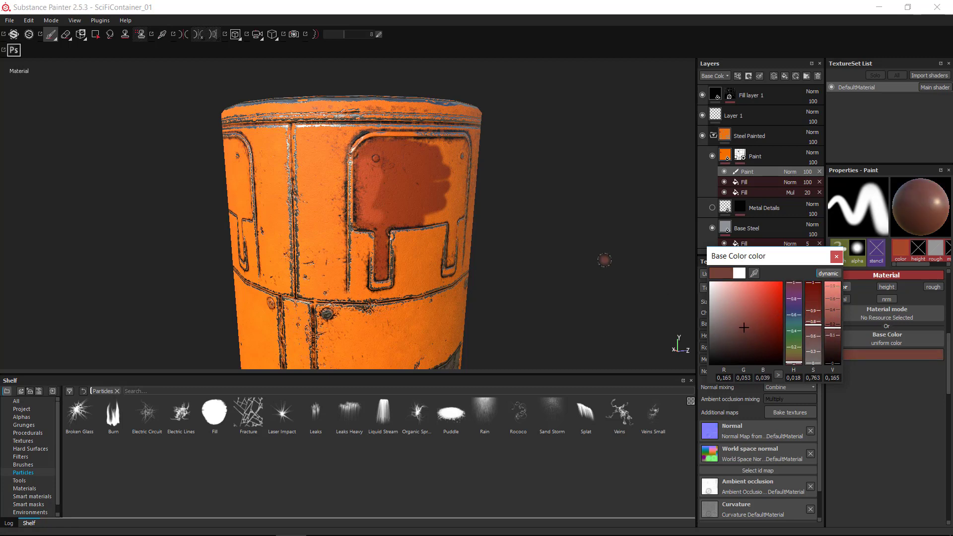
left_click_drag(367, 174, 364, 204)
left_click_drag(449, 261, 566, 232, "alt")
right_click_drag(566, 232, 457, 232, "alt")
left_click_drag(456, 232, 410, 184, "alt")
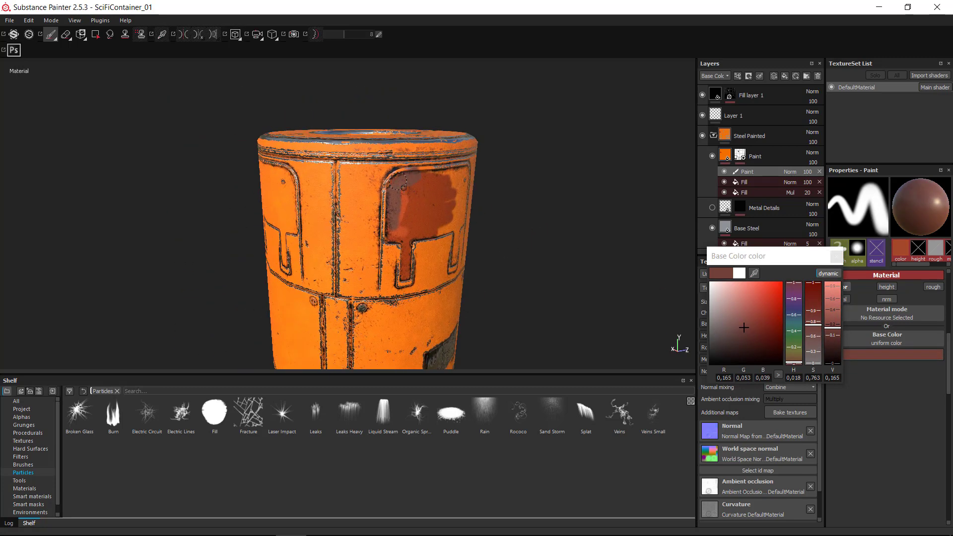
Step: Set the base color to ochre, RGB 0.502, 0.172, 0.009, and paint over the edge and lower part of the red patch
mouse_move(766, 319)
left_mouse_down()
mouse_move(778, 289)
mouse_move(772, 303)
left_mouse_up()
mouse_move(797, 357)
left_mouse_down()
mouse_move(796, 341)
mouse_move(796, 359)
left_mouse_up()
left_click_drag(394, 199, 394, 192)
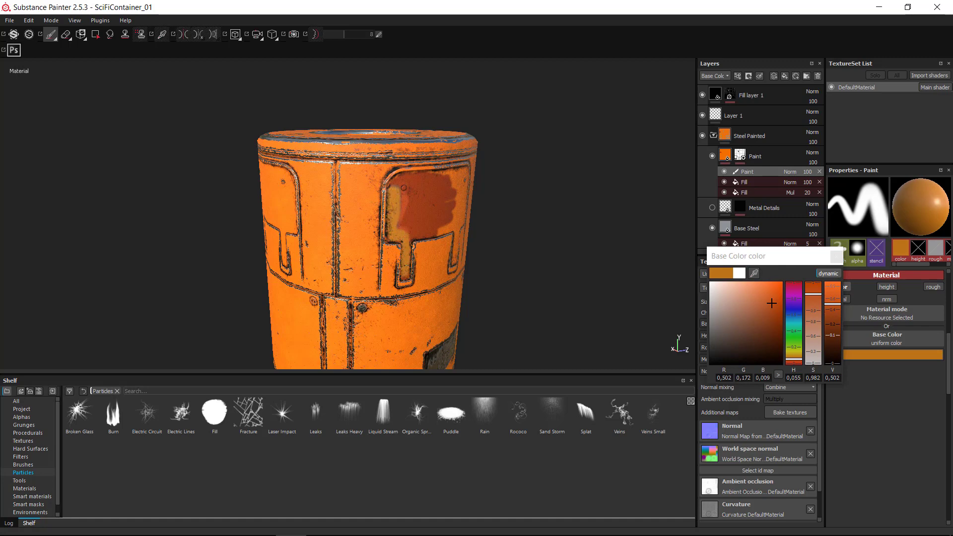
left_click_drag(514, 203, 499, 189, "alt")
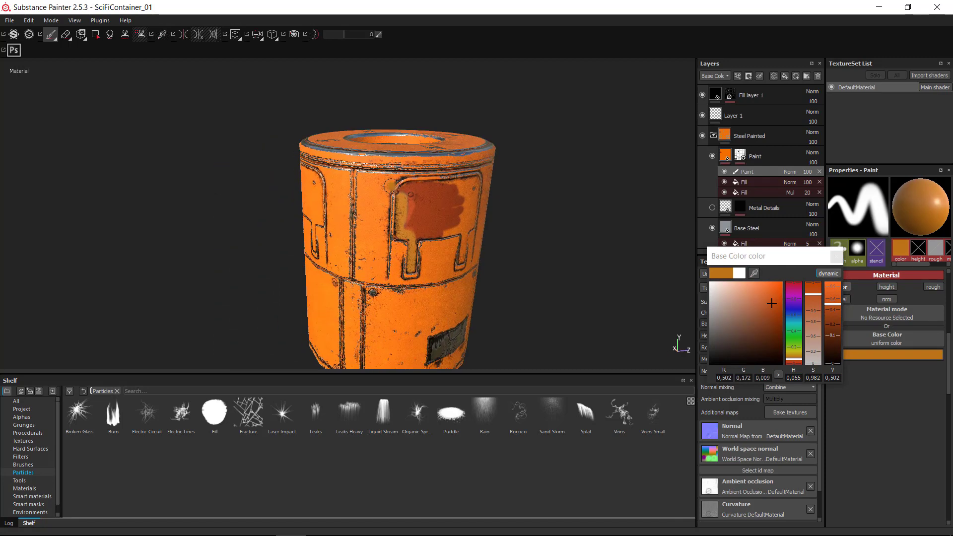
scroll(456, 233, "up", 3)
mouse_move(412, 233)
left_mouse_down()
mouse_move(411, 214)
mouse_move(456, 233)
left_mouse_up()
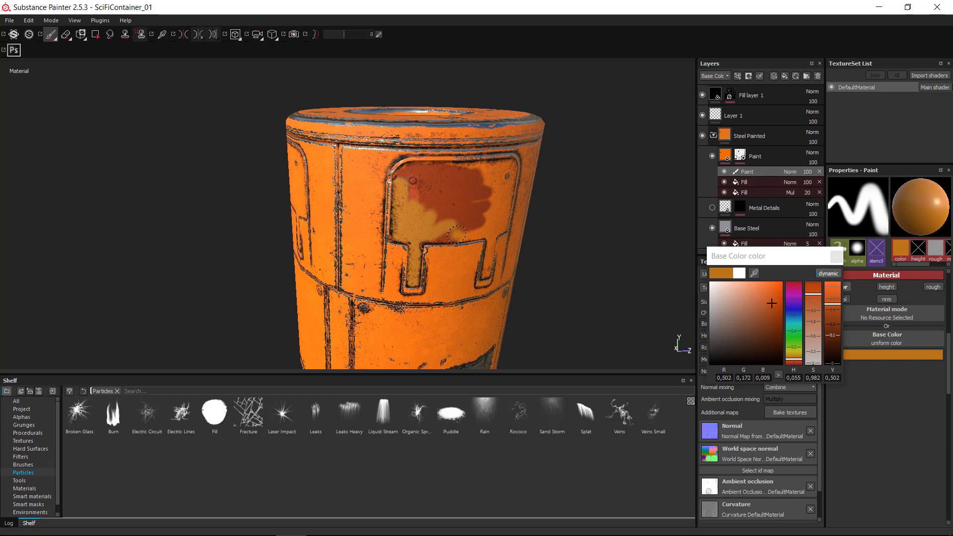
Step: Show the 3D and 2D views side by side and paint ochre over most of the red patch on the UV panel
key("F1")
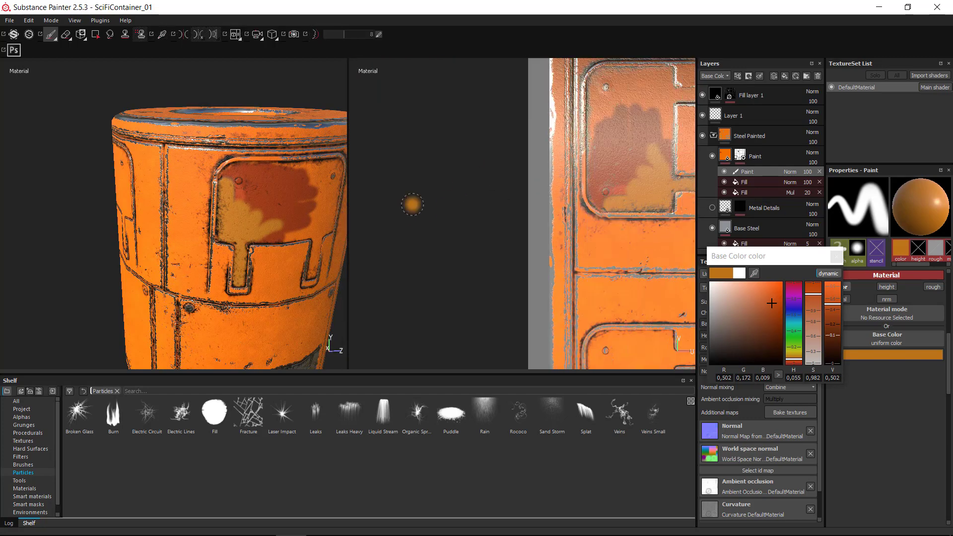
scroll(527, 221, "up", 6)
mouse_move(552, 209)
left_mouse_down()
mouse_move(546, 221)
mouse_move(527, 213)
mouse_move(506, 272)
mouse_move(487, 261)
left_mouse_up()
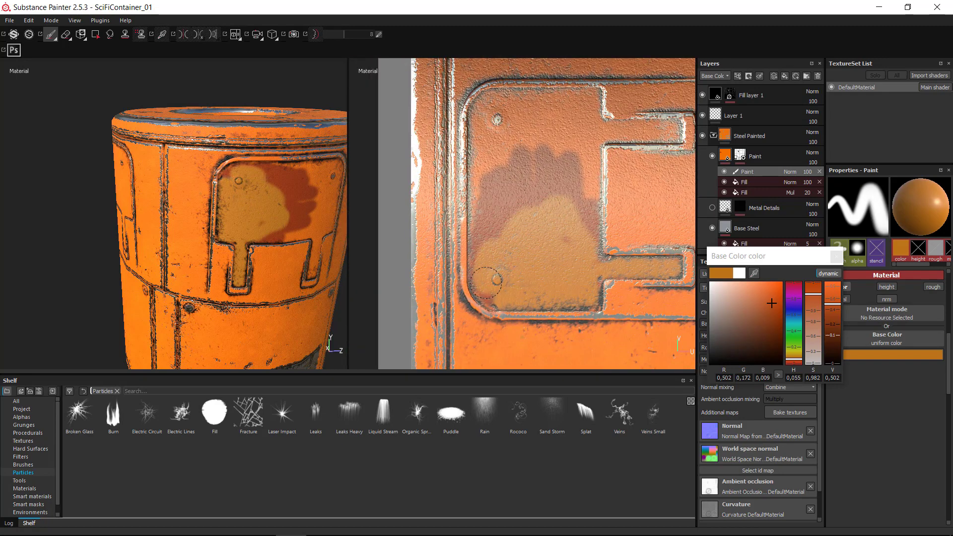
mouse_move(573, 296)
left_mouse_down()
mouse_move(551, 171)
mouse_move(489, 213)
mouse_move(485, 228)
mouse_move(436, 245)
left_mouse_up()
Step: Cover the rest of the raised panel and its two tabs in ochre, using straight strokes along the panel's edges
right_click_drag(328, 233, 248, 208, "alt")
mouse_move(280, 192)
left_mouse_down("alt")
mouse_move(270, 221)
mouse_move(283, 198)
left_mouse_up("alt")
right_click_drag(283, 198, 579, 190, "alt")
right_click_drag(278, 119, 183, 160, "alt")
middle_click_drag(183, 160, 141, 137, "alt")
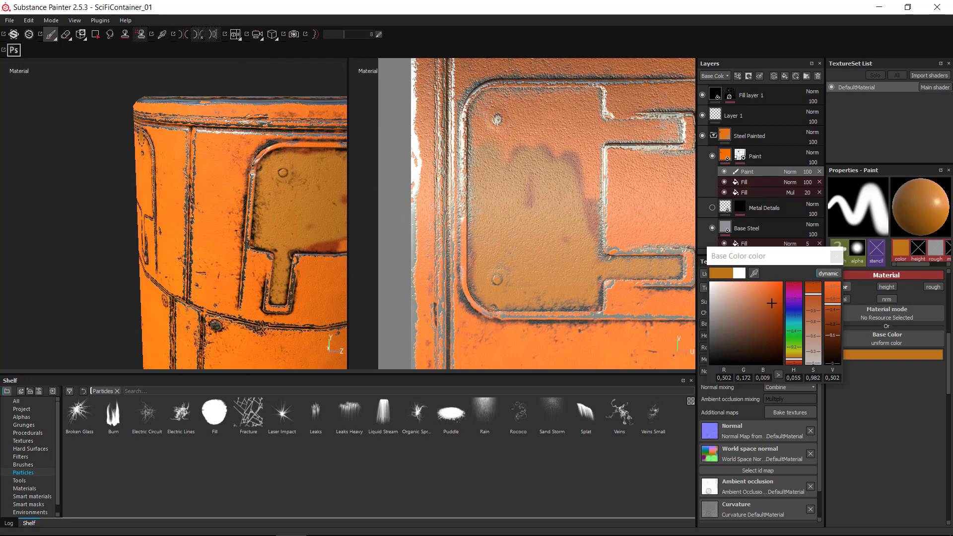
middle_click_drag(282, 144, 292, 148, "alt")
left_click_drag(292, 148, 327, 141, "alt")
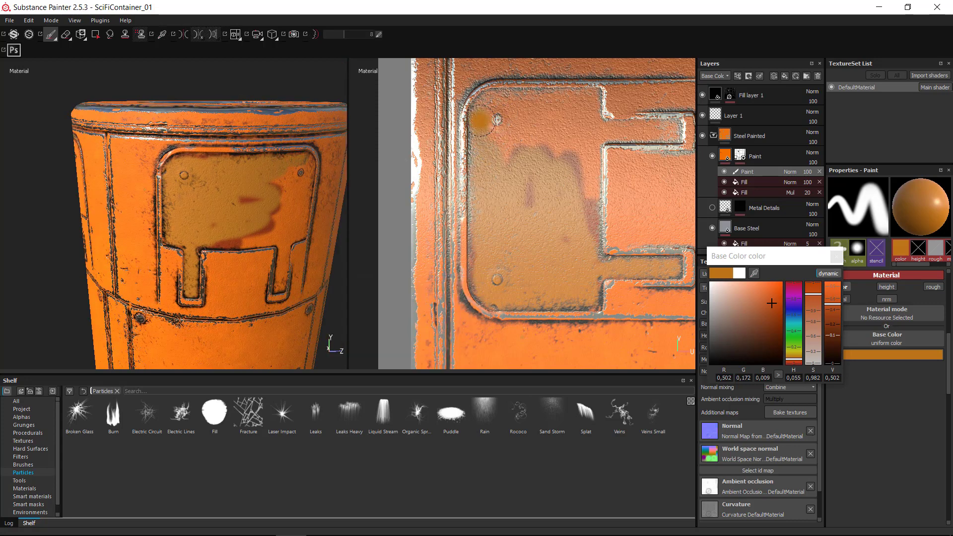
key("shift")
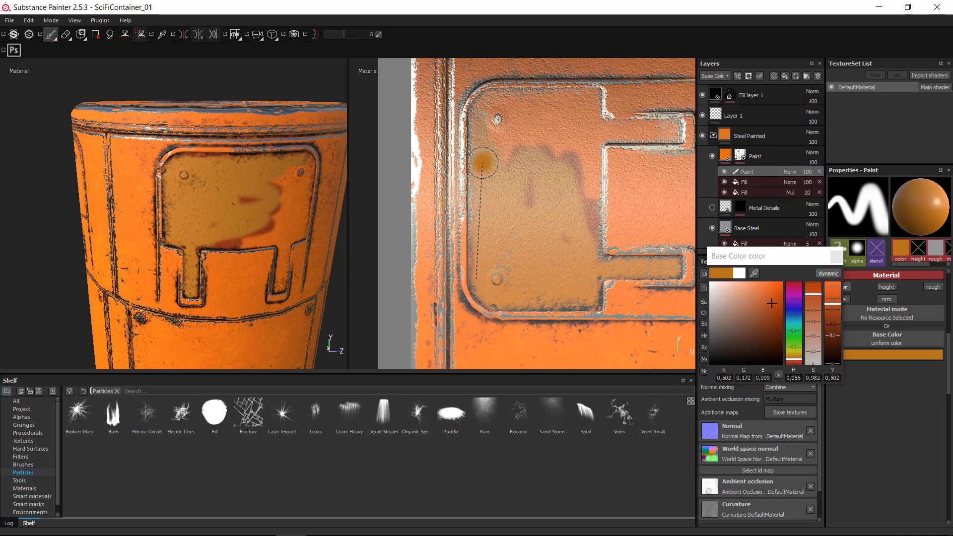
key("shift")
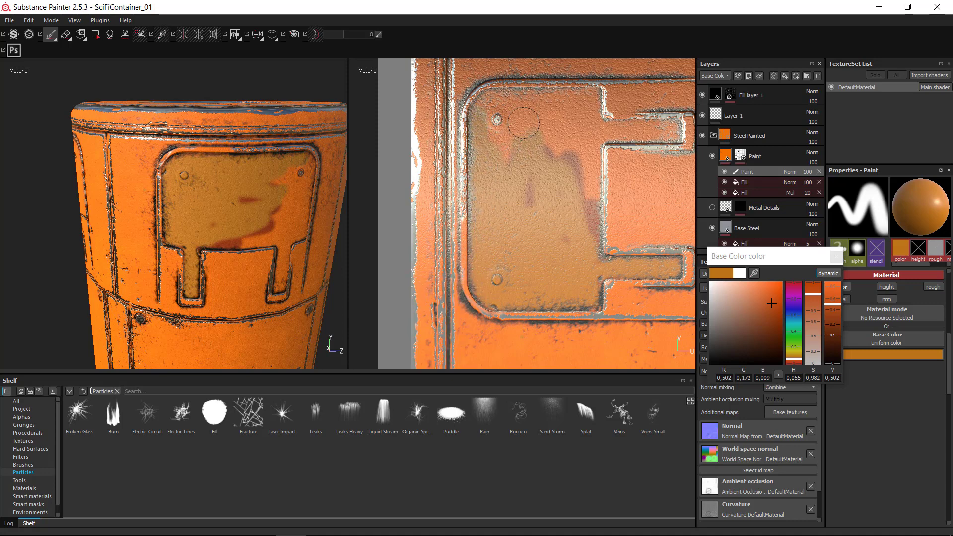
left_click(486, 103)
key("shift")
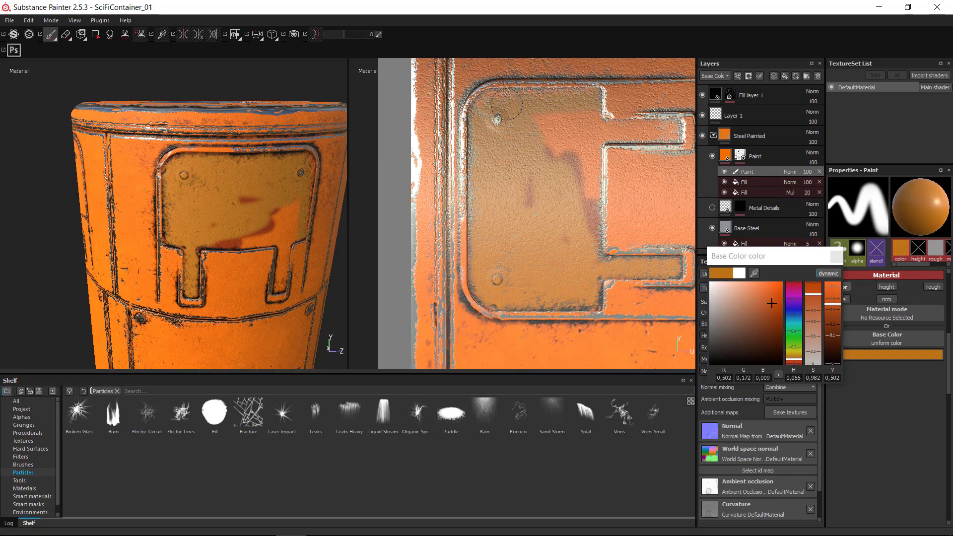
mouse_move(536, 167)
left_mouse_down()
mouse_move(539, 188)
mouse_move(577, 154)
mouse_move(593, 193)
mouse_move(590, 217)
left_mouse_up()
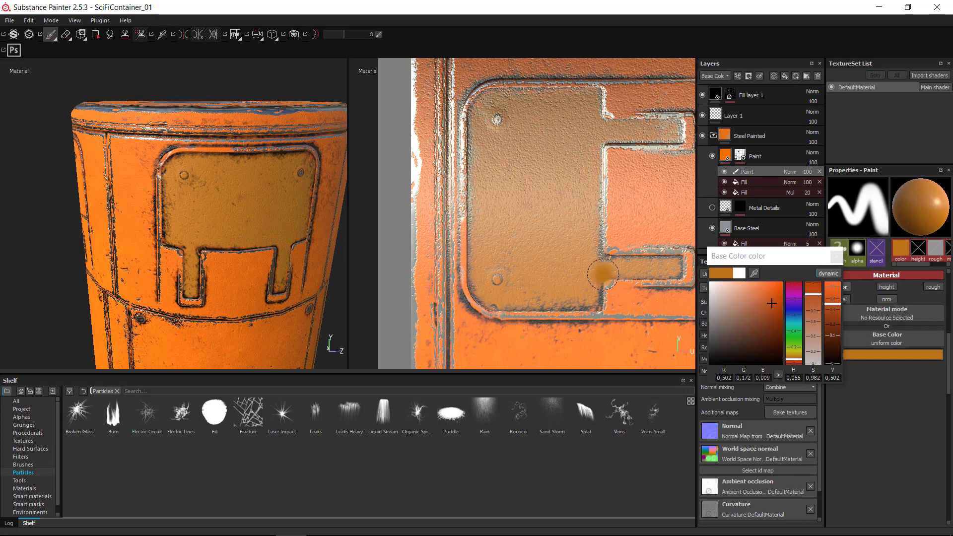
Step: Return to the 3D-only view, show the container's top and select the paint effect on the Paint layer's mask
right_click_drag(208, 191, 107, 174, "alt")
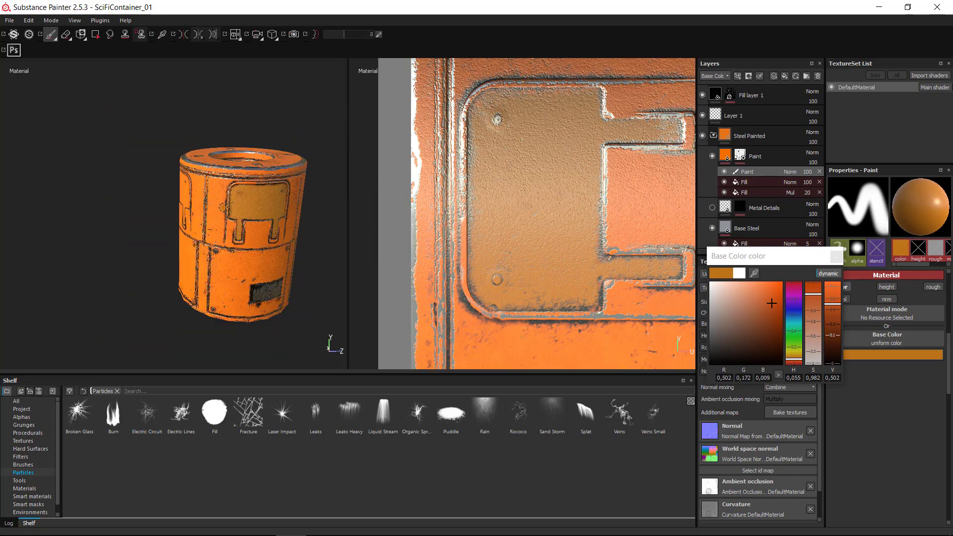
left_click_drag(149, 199, 298, 211, "alt")
middle_click_drag(298, 211, 253, 202, "alt")
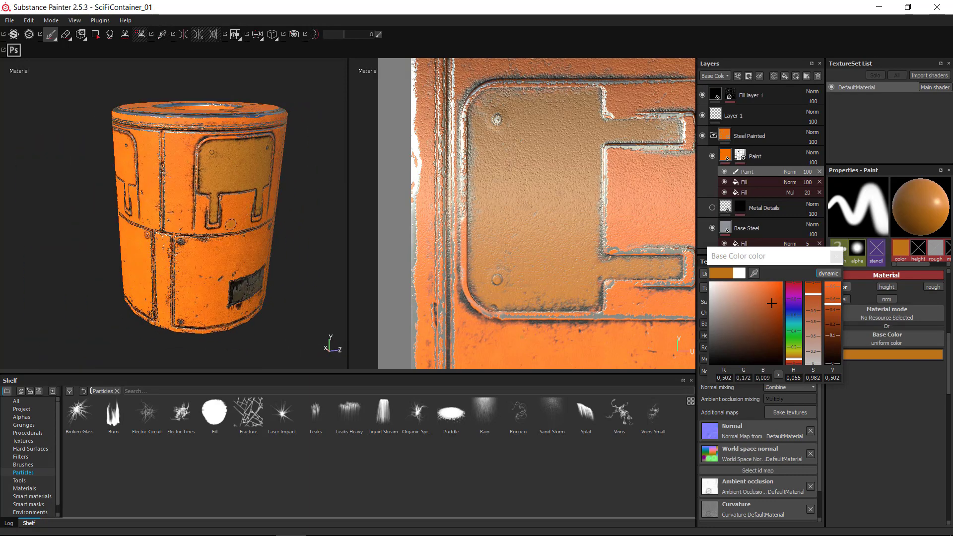
key("F2")
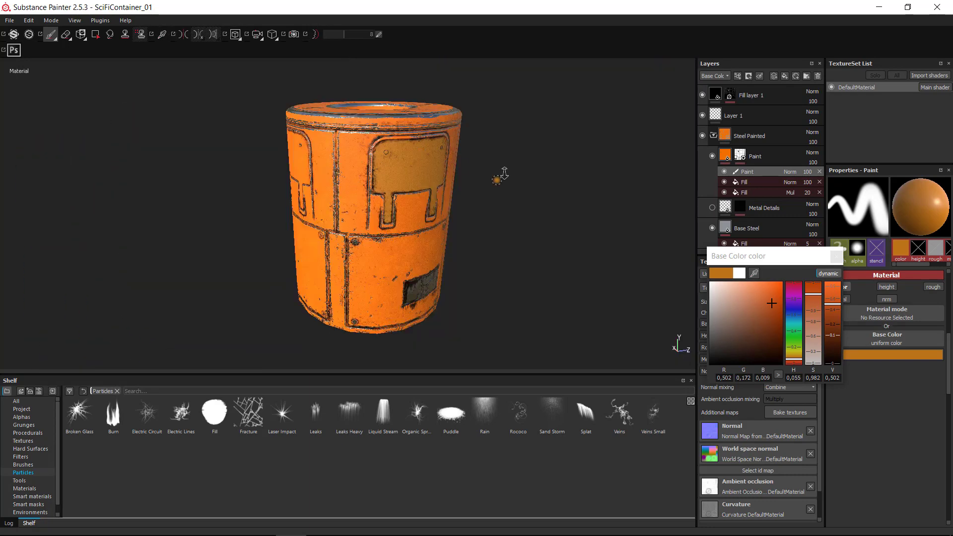
left_click_drag(500, 174, 496, 117, "alt")
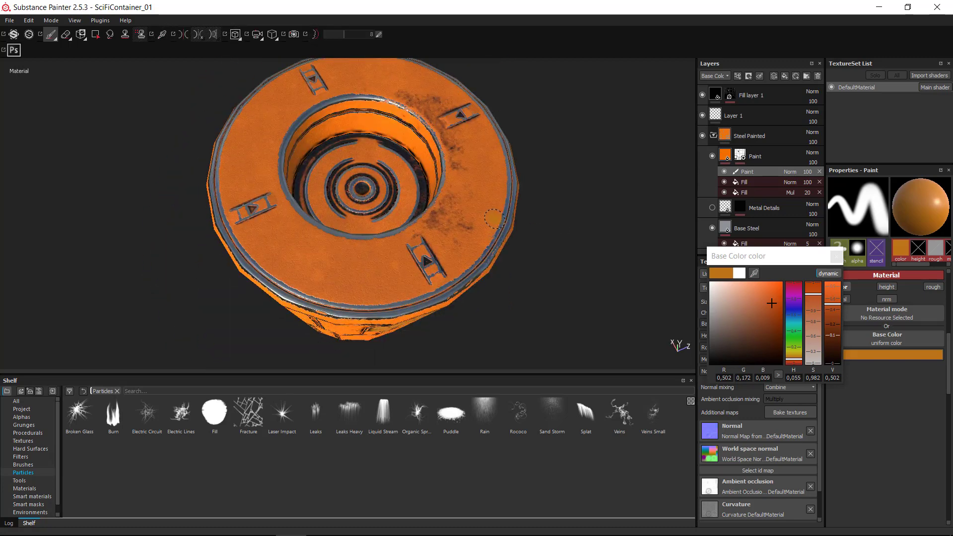
left_click_drag(493, 219, 667, 198, "alt")
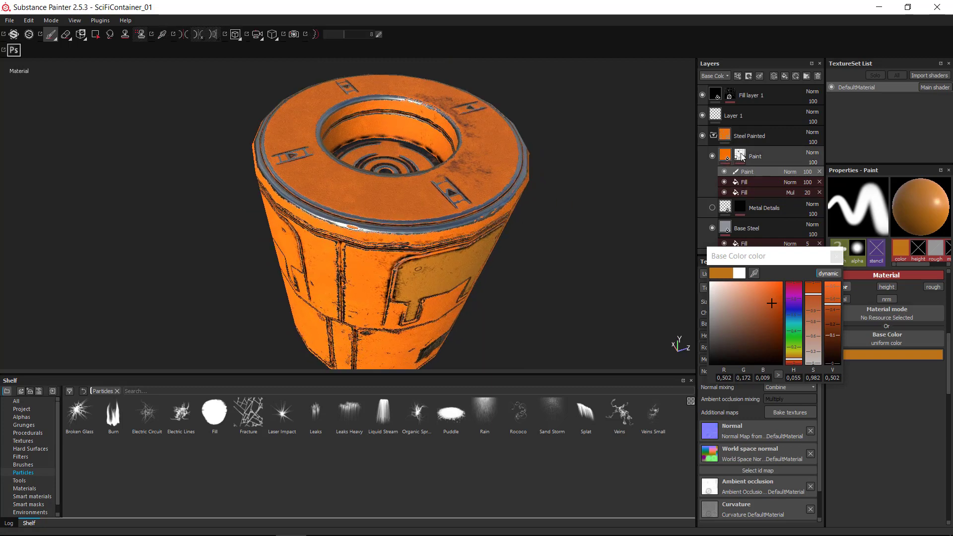
left_click(742, 156)
left_click(761, 171)
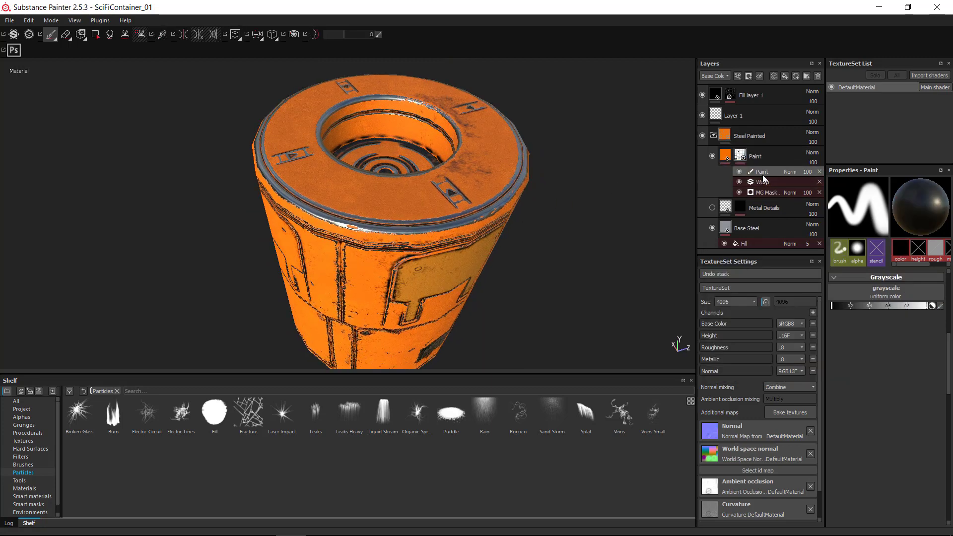
left_click_drag(560, 254, 589, 255, "alt")
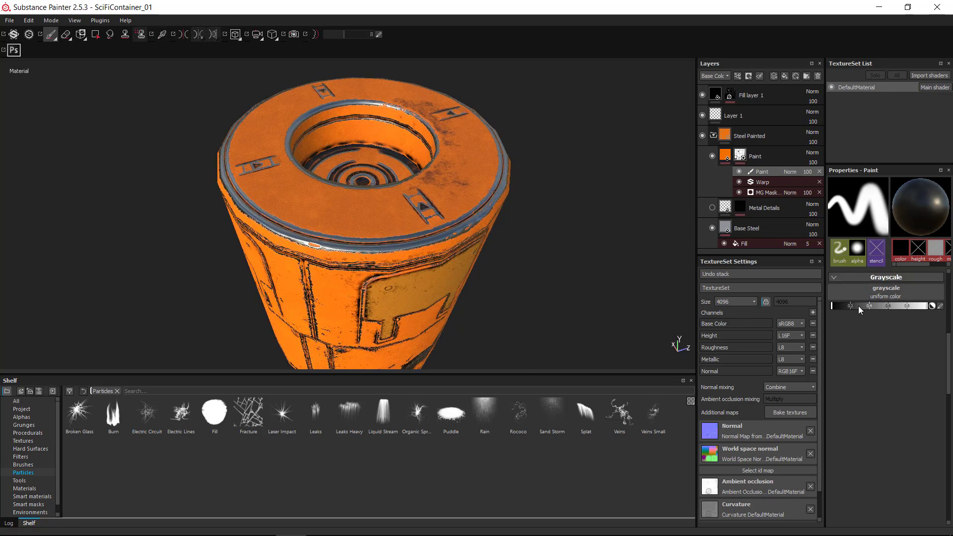
mouse_move(528, 229)
left_mouse_down("alt")
mouse_move(544, 273)
mouse_move(460, 248)
mouse_move(490, 262)
mouse_move(462, 242)
mouse_move(529, 226)
left_mouse_up("alt")
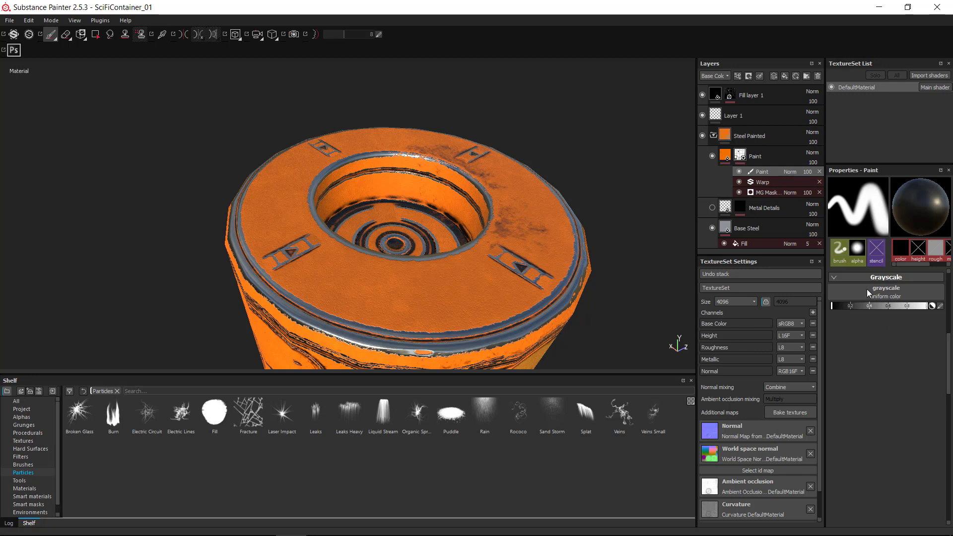
Step: Enlarge the brush and paint black on the mask over the top recess's floor and part of its inner wall
left_click_drag(391, 197, 428, 190)
left_click_drag(407, 226, 382, 249, "alt")
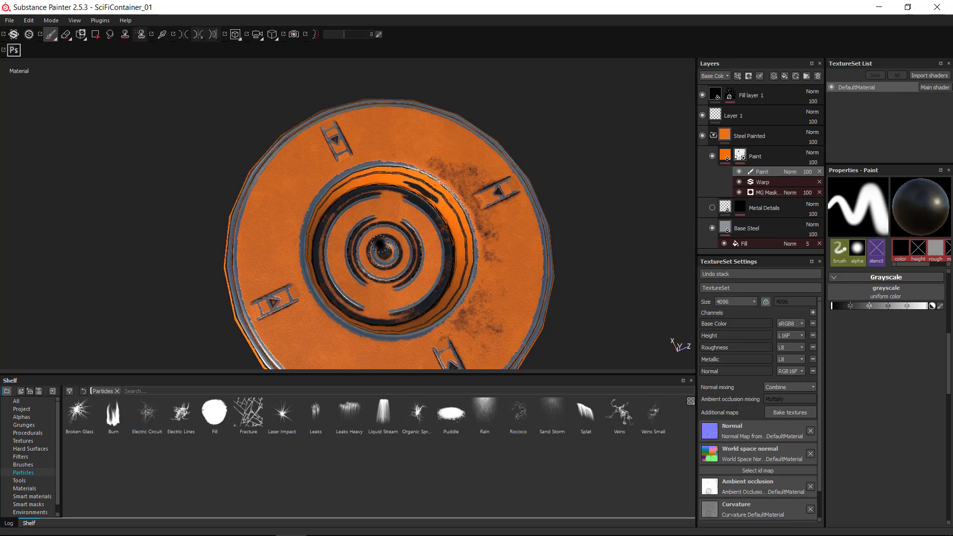
right_click_drag(383, 247, 417, 234, "ctrl")
mouse_move(417, 233)
left_mouse_down()
mouse_move(392, 224)
mouse_move(350, 253)
mouse_move(422, 251)
mouse_move(347, 231)
mouse_move(351, 264)
left_mouse_up()
left_click_drag(441, 251, 421, 261, "alt")
mouse_move(378, 238)
left_mouse_down()
mouse_move(416, 268)
mouse_move(353, 266)
left_mouse_up()
left_click_drag(399, 211, 412, 239, "alt")
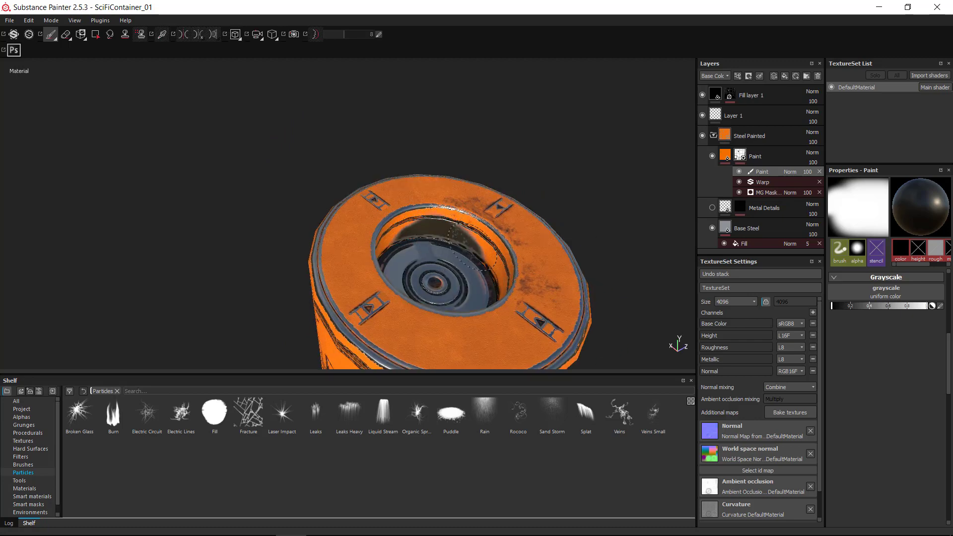
Step: With the paint brush active, show the 3D and 2D views side by side and frame the recess wall's UV strips
key("e")
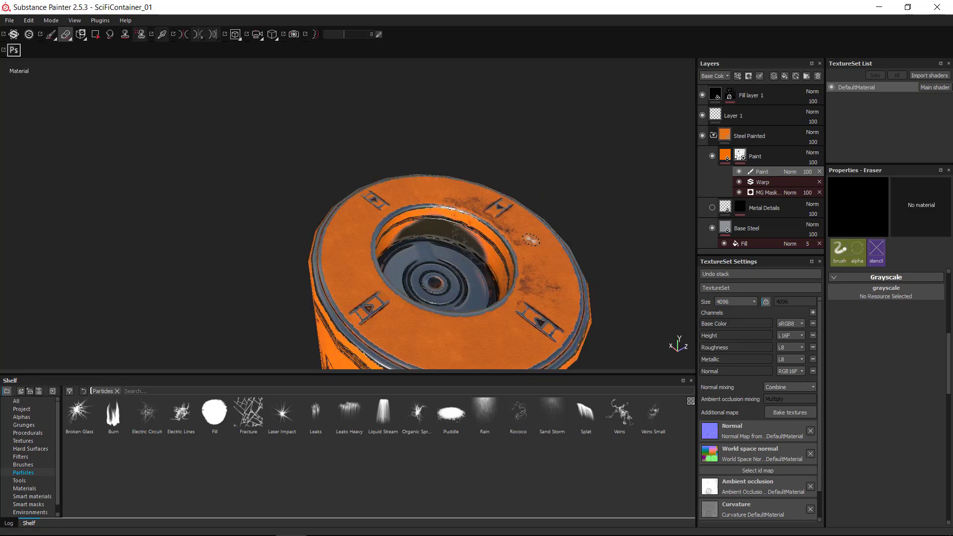
key("F1")
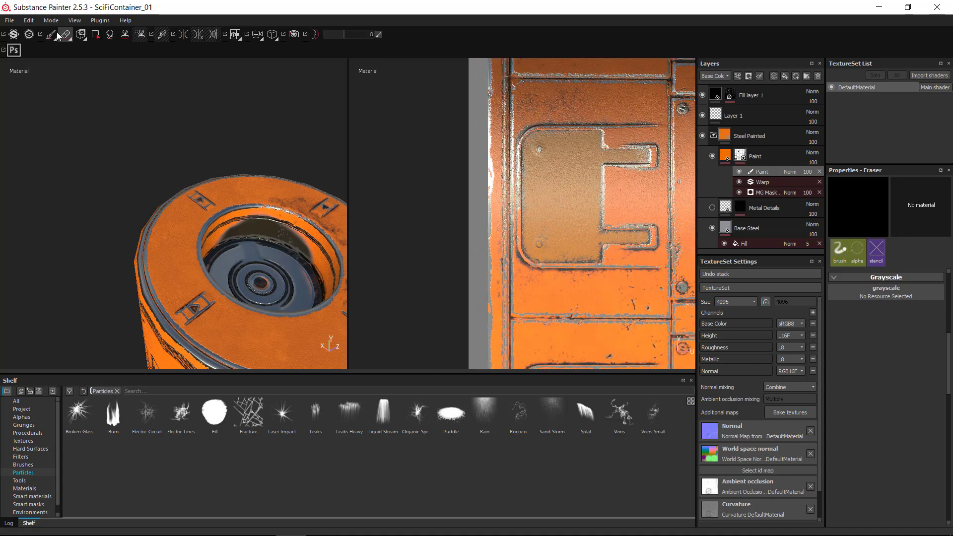
left_click(54, 34)
scroll(565, 196, "down", 3)
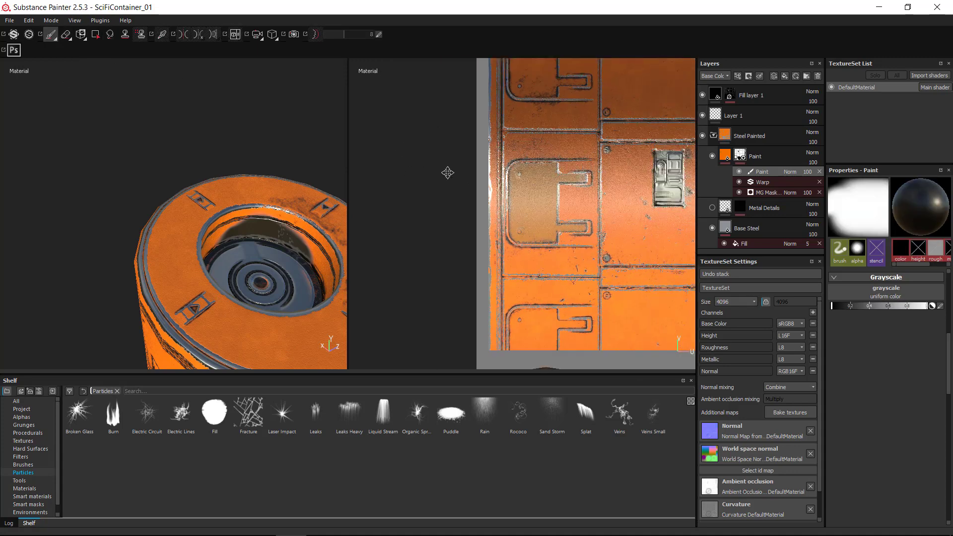
key("F3")
key("F2")
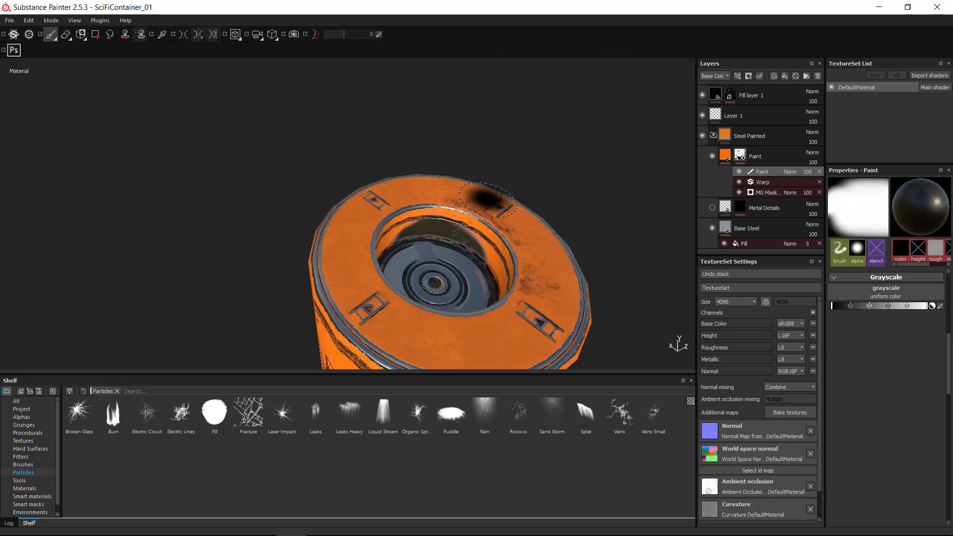
key("F1")
scroll(526, 201, "down", 2)
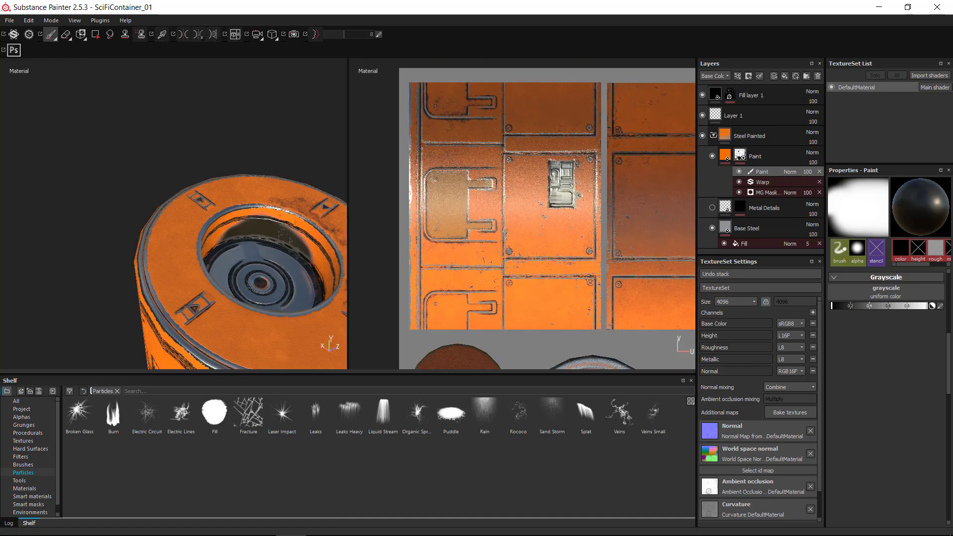
scroll(538, 197, "down", 3)
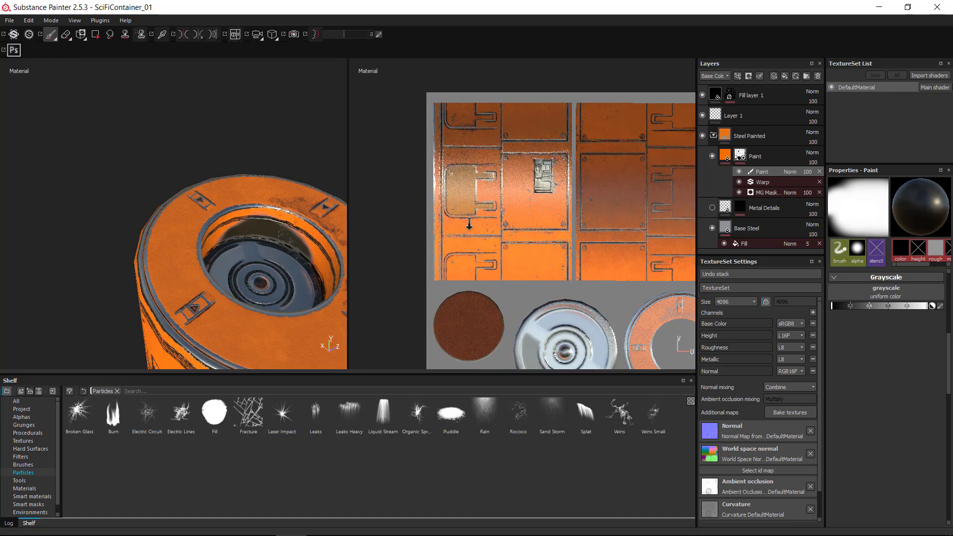
scroll(464, 191, "up", 2)
mouse_move(586, 160)
middle_mouse_down("alt")
mouse_move(523, 185)
mouse_move(581, 217)
mouse_move(627, 211)
middle_mouse_up("alt")
scroll(567, 204, "up", 2)
mouse_move(540, 151)
left_mouse_down()
mouse_move(537, 217)
mouse_move(530, 103)
left_mouse_up()
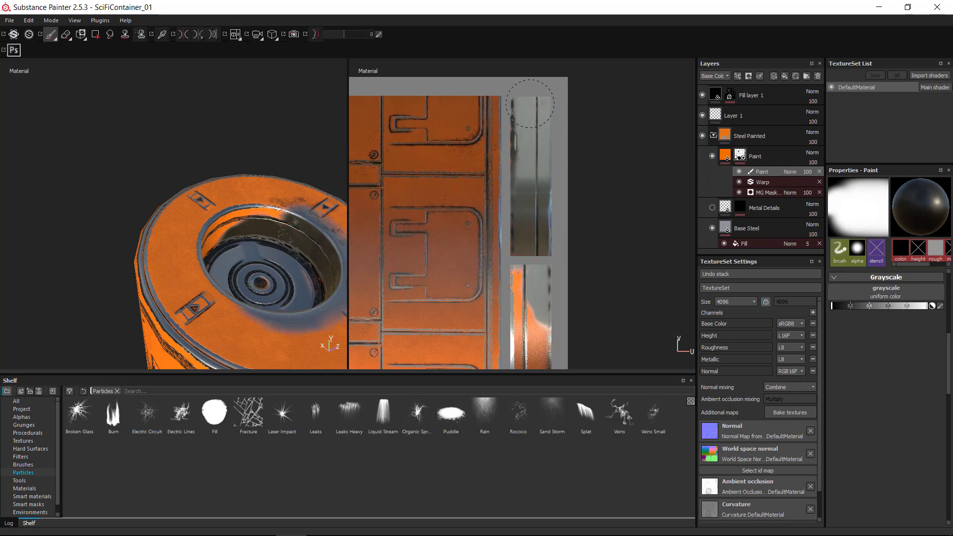
left_click(528, 194)
key("ctrl+z")
key("ctrl+z")
key("ctrl+z")
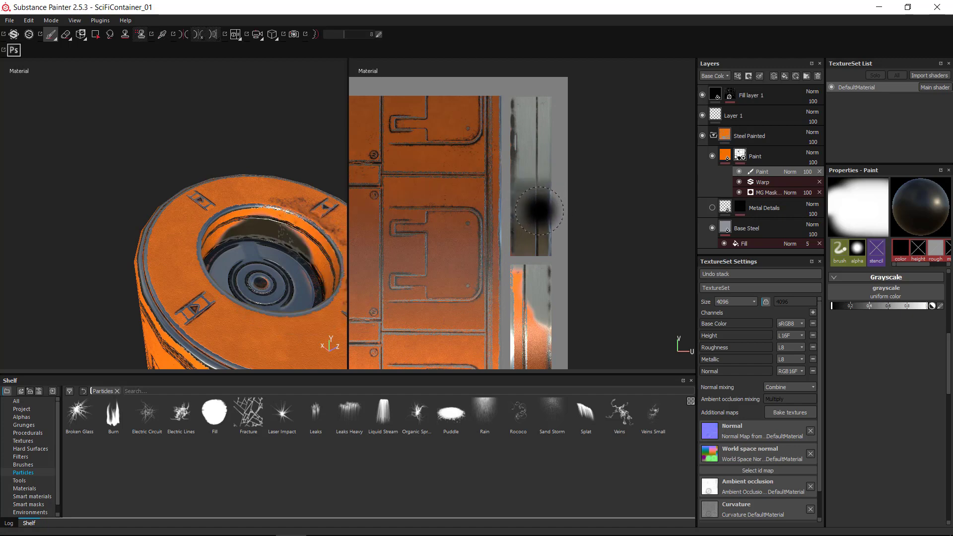
Step: Paint black on the Paint layer's mask over the broad wall section of the recess's upper UV strip to expose the steel
scroll(523, 149, "up", 3)
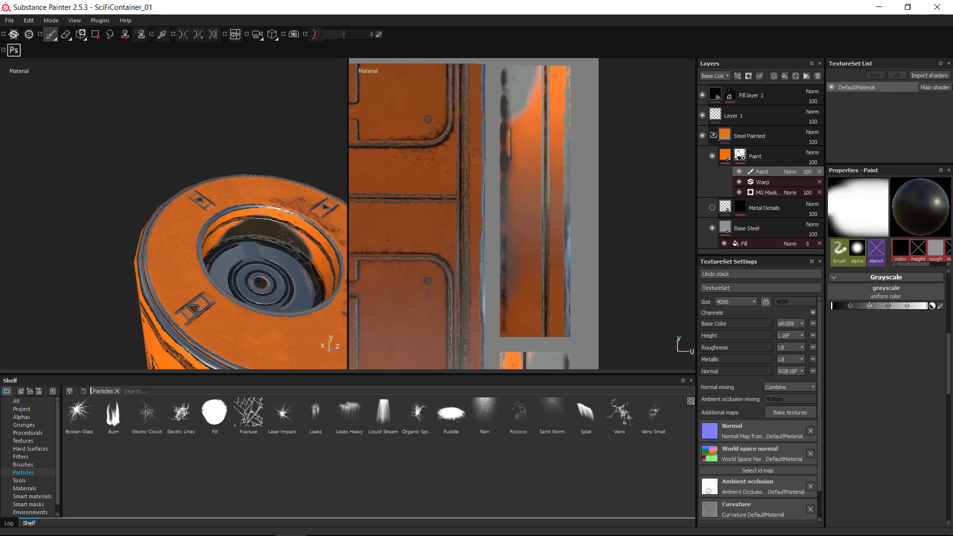
left_click(555, 209)
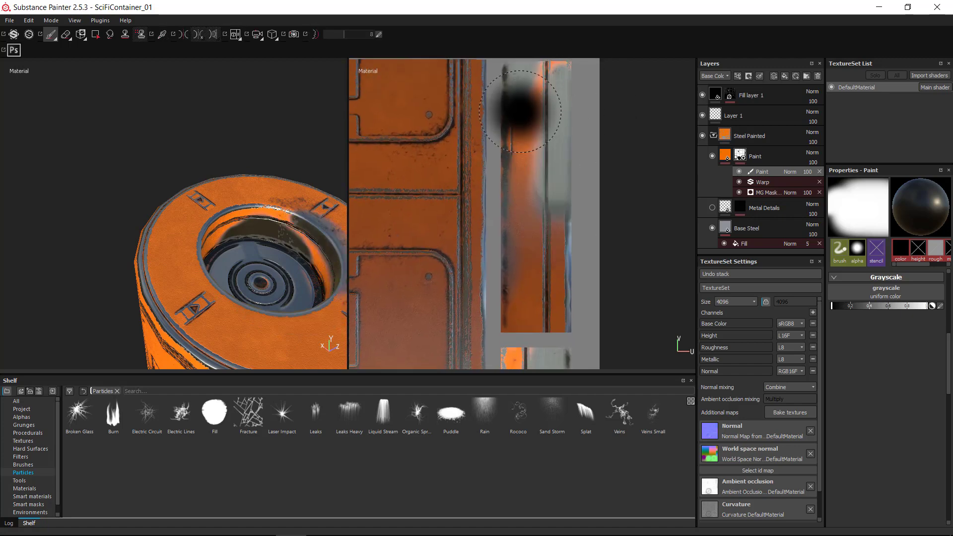
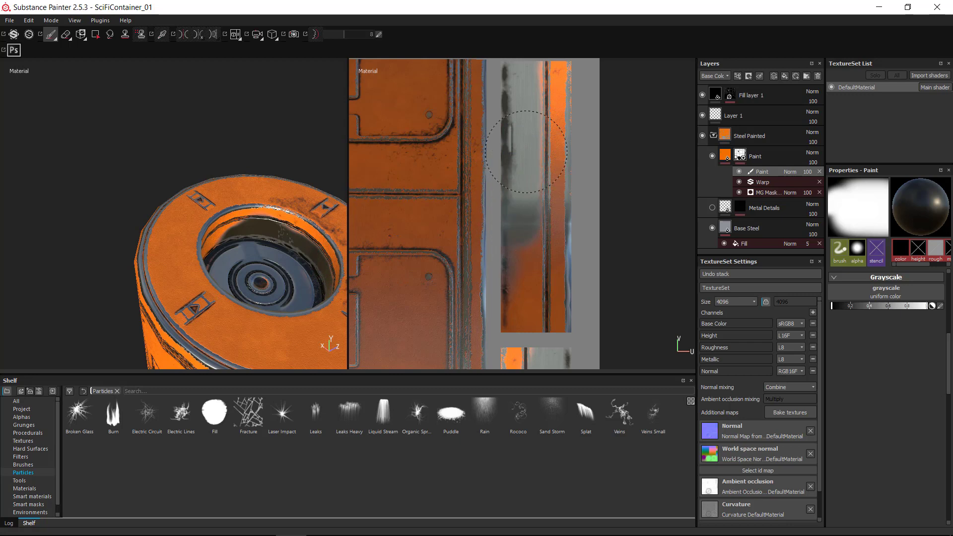
left_click_drag(520, 232, 515, 307)
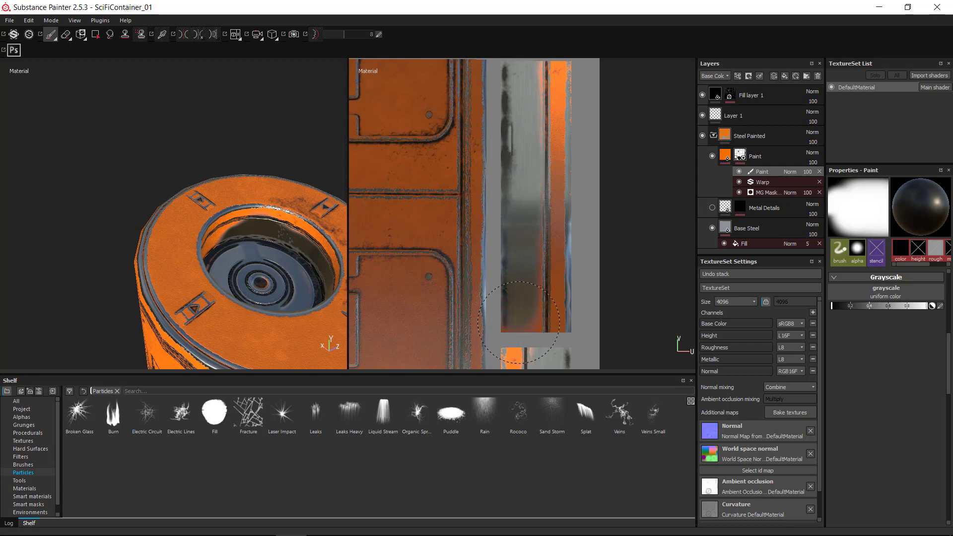
left_click_drag(520, 191, 522, 139)
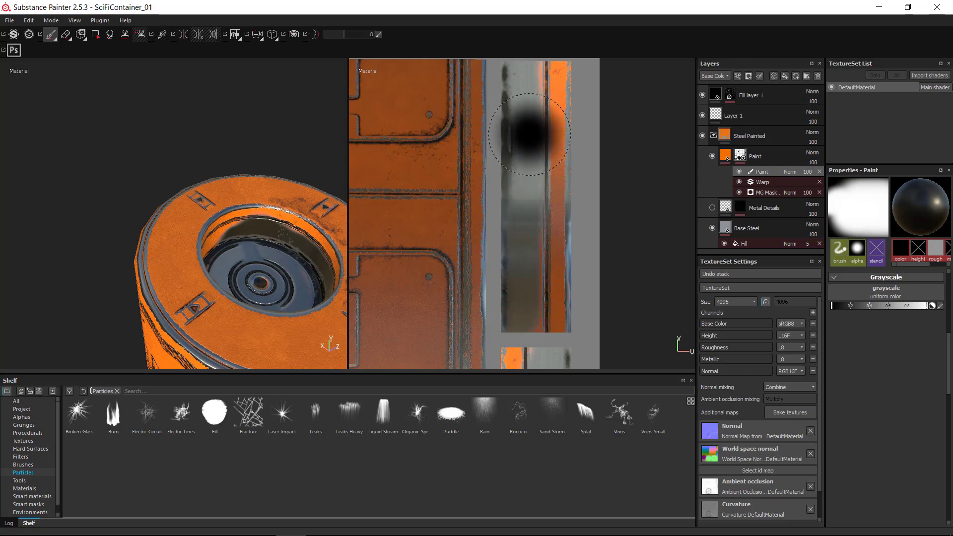
Step: Paint black on the mask along the broad wall section of the recess's lower UV strip in the 2D view
middle_click_drag(538, 98, 553, 134, "alt")
right_click_drag(553, 134, 536, 135, "alt")
middle_click_drag(541, 115, 543, 127, "alt")
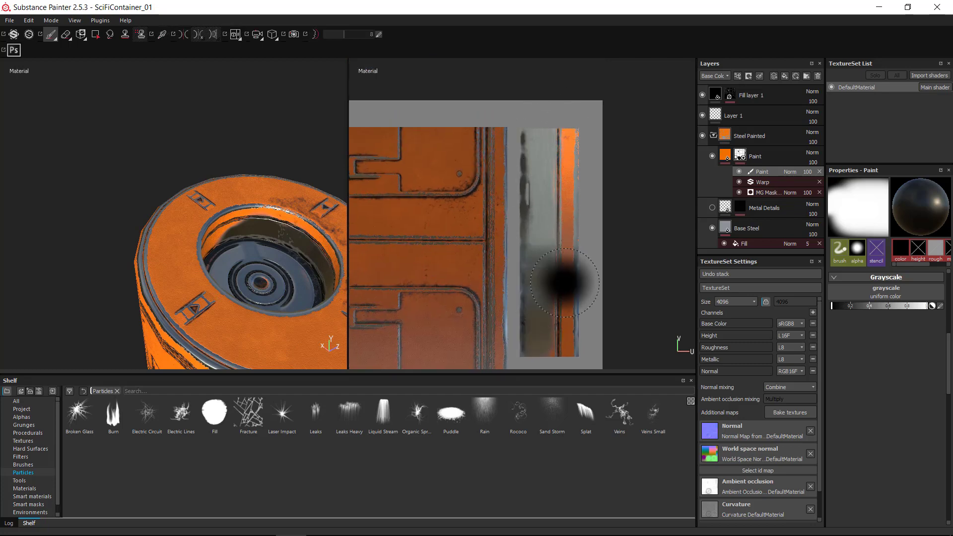
mouse_move(564, 283)
middle_mouse_down("alt")
mouse_move(564, 106)
mouse_move(567, 133)
mouse_move(489, 144)
mouse_move(513, 121)
mouse_move(623, 191)
mouse_move(579, 190)
middle_mouse_up("alt")
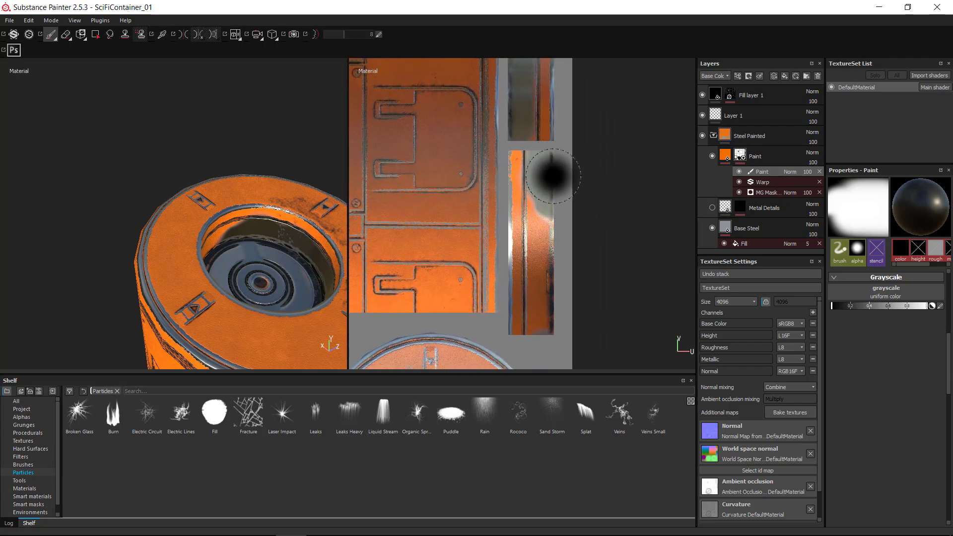
left_click_drag(548, 174, 540, 195)
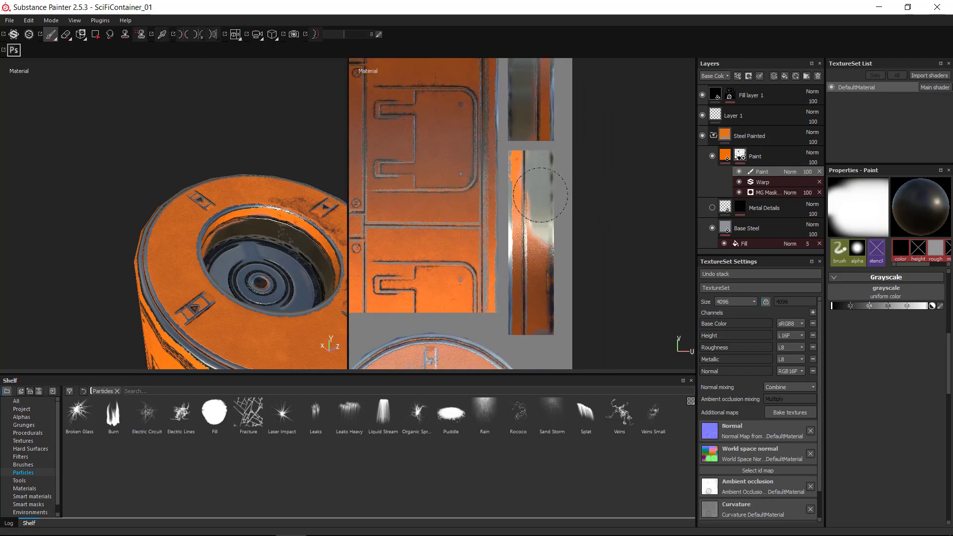
left_click_drag(541, 247, 540, 326)
Step: Inspect the recess and container in 3D, switch to the 3D-only view and show the whole model from the side
right_click_drag(258, 213, 238, 238, "alt")
mouse_move(238, 238)
left_mouse_down("alt")
mouse_move(180, 209)
mouse_move(211, 288)
left_mouse_up("alt")
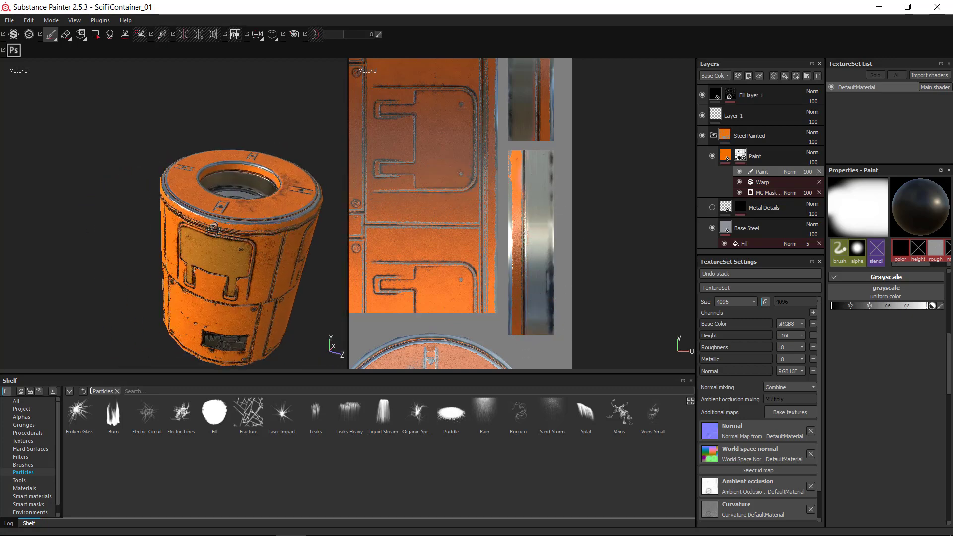
middle_click_drag(211, 288, 218, 323, "alt")
left_click_drag(218, 323, 251, 273, "alt")
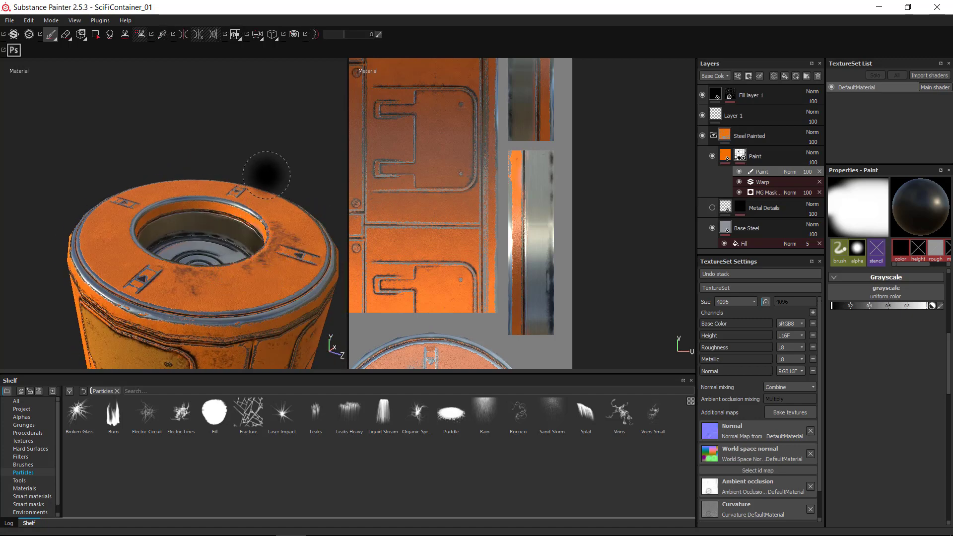
key("F2")
left_click_drag(580, 182, 453, 187, "alt")
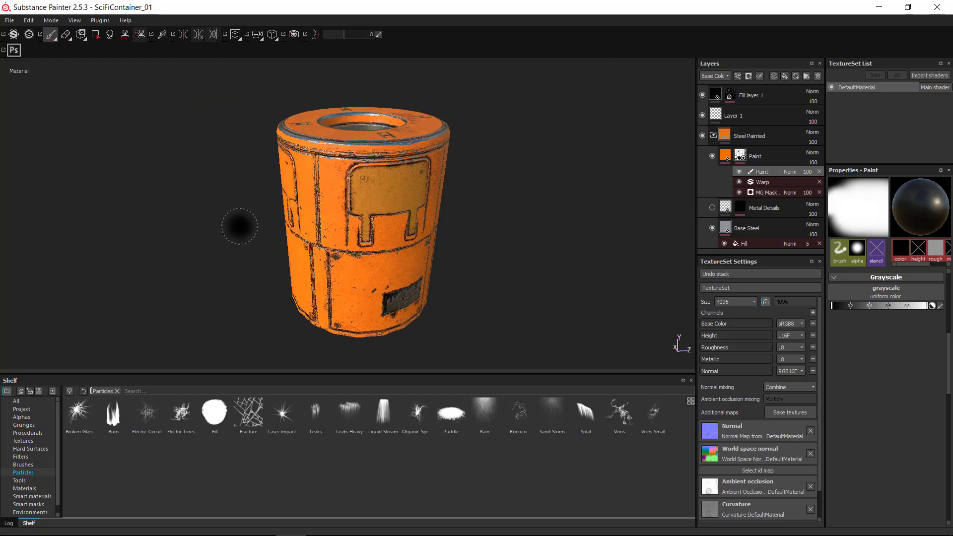
Step: Save the project under the new name SciFiContainer_02 in the data folder
left_click(10, 21)
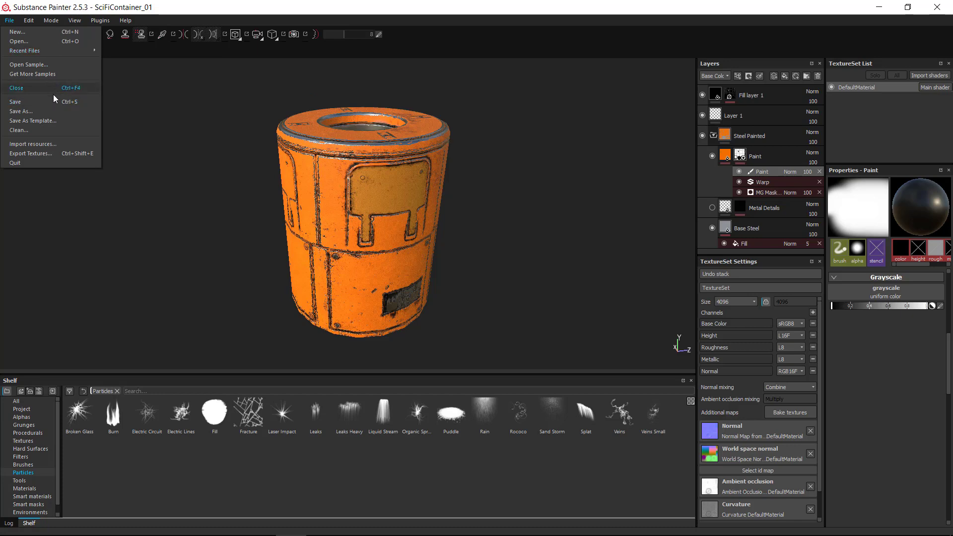
left_click(54, 111)
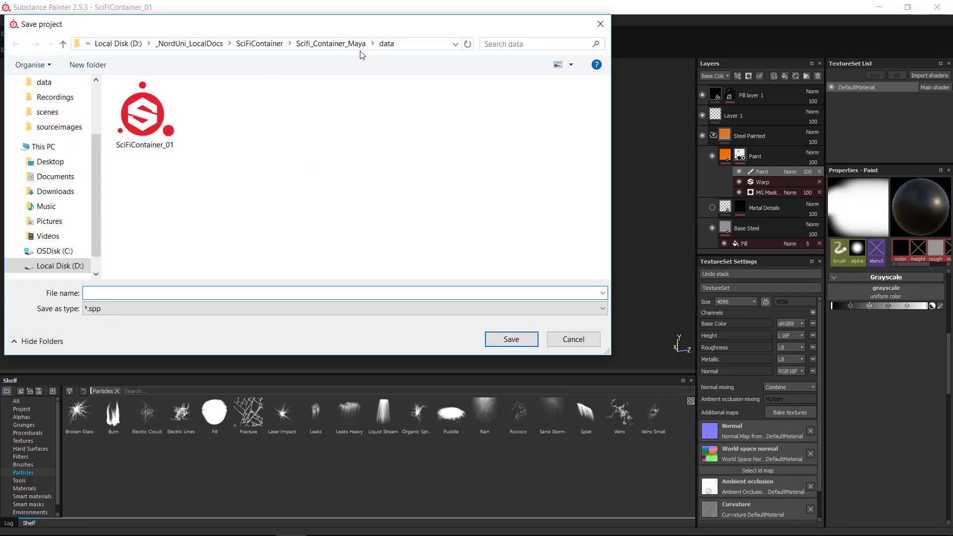
left_click(169, 144)
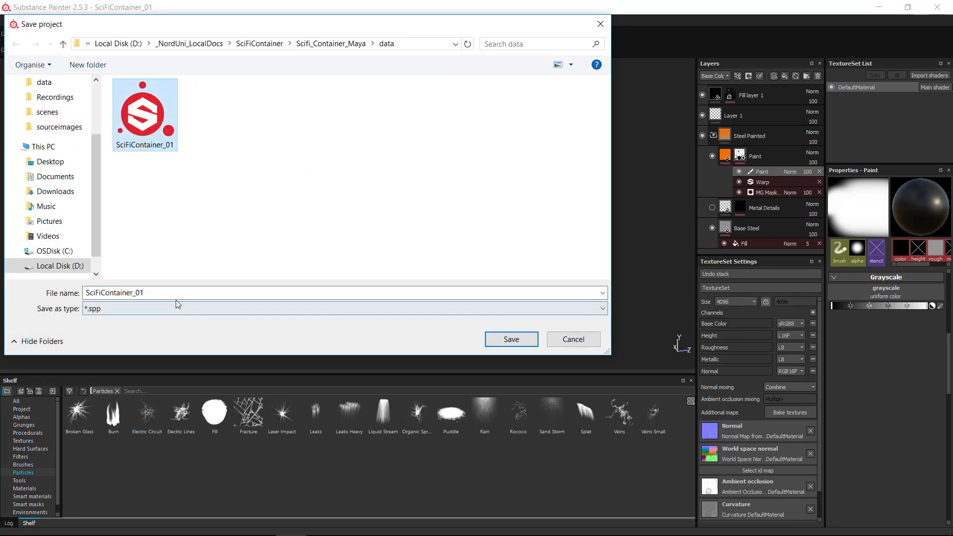
left_click(191, 294)
left_click(191, 293)
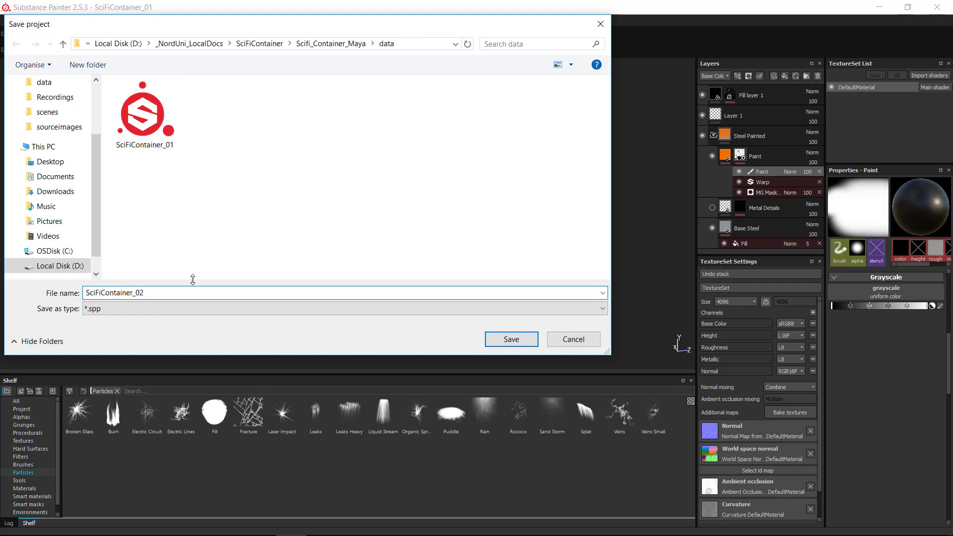
key("Return")
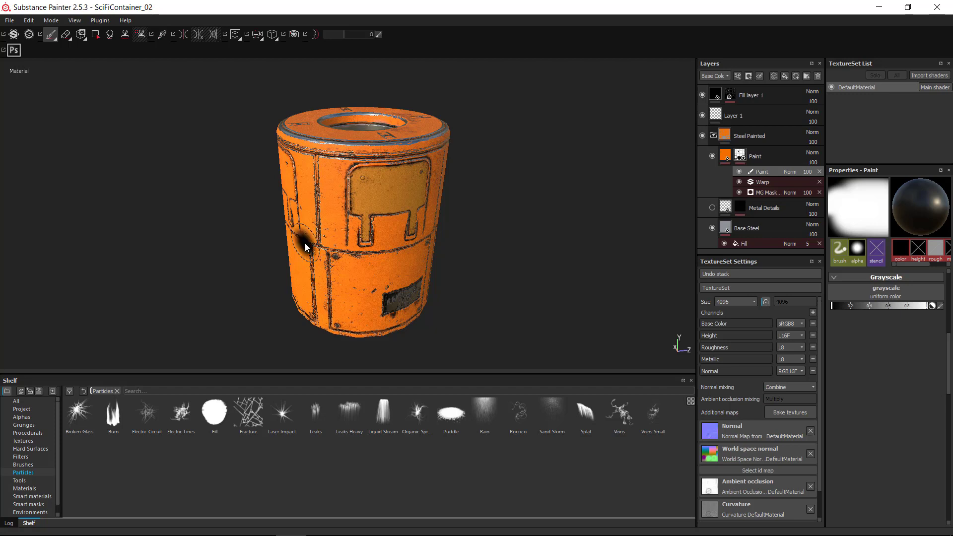
Step: Show the alphas in the shelf and collapse the Steel Painted group in the layer stack
left_click(21, 417)
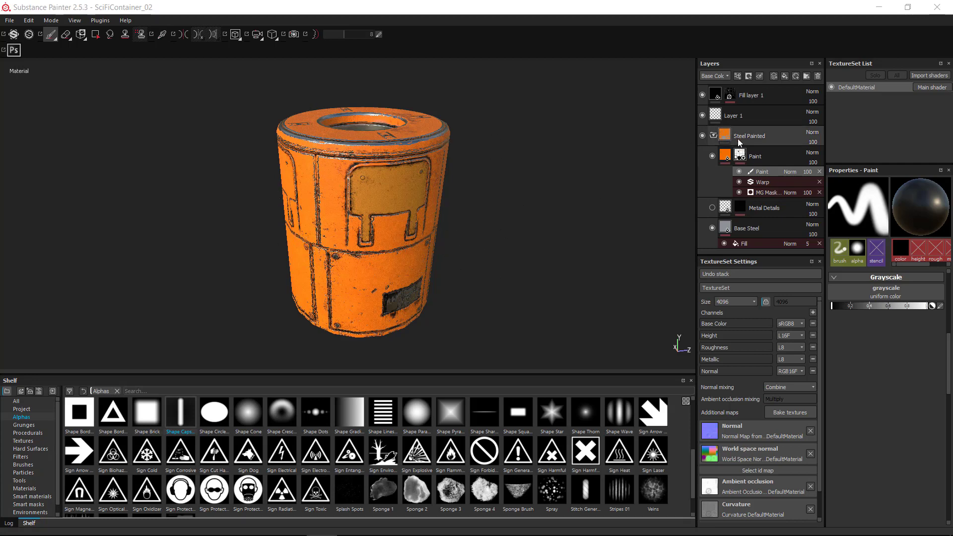
left_click(714, 136)
left_click_drag(476, 225, 594, 173, "alt")
left_click_drag(464, 186, 620, 153, "alt")
scroll(534, 237, "up", 3)
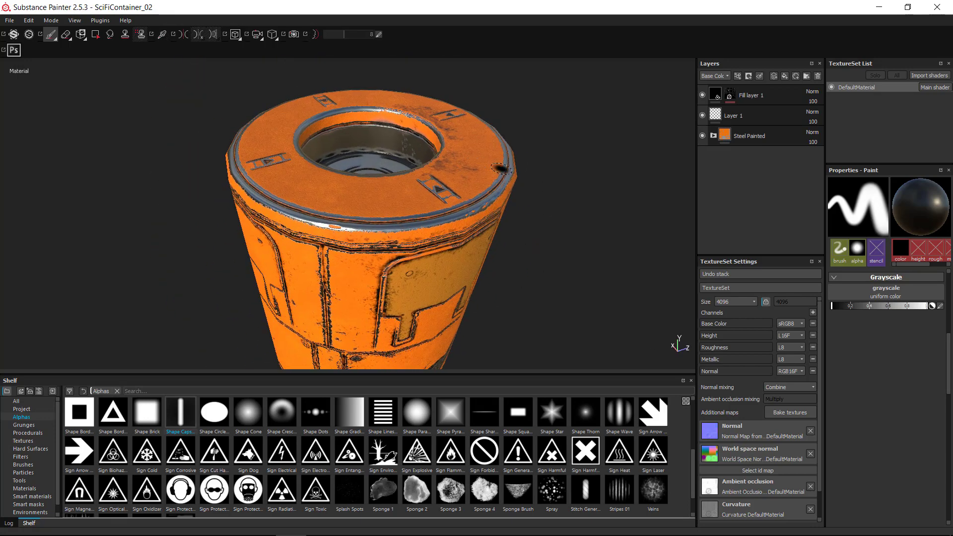
Step: Add an Emissive channel to the texture set
left_click(766, 201)
left_click(813, 312)
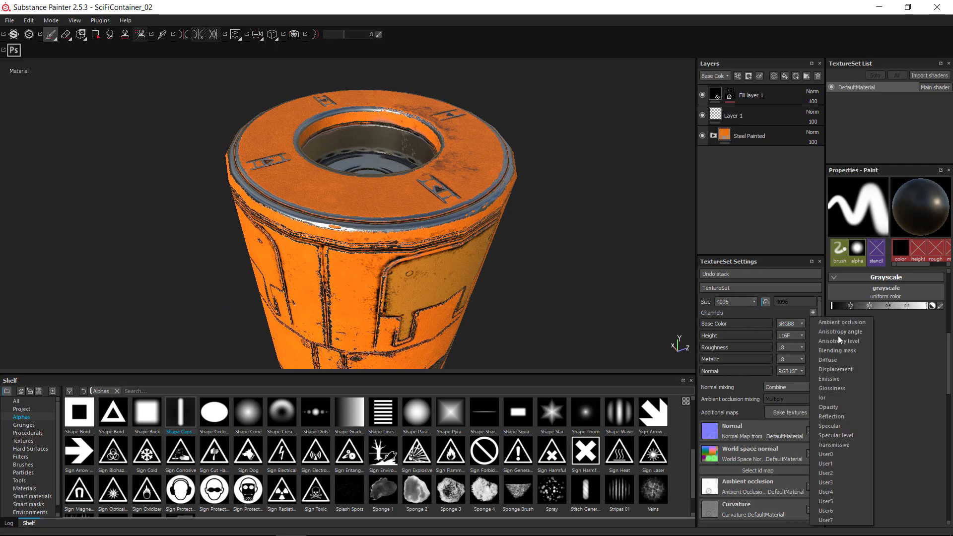
left_click(828, 378)
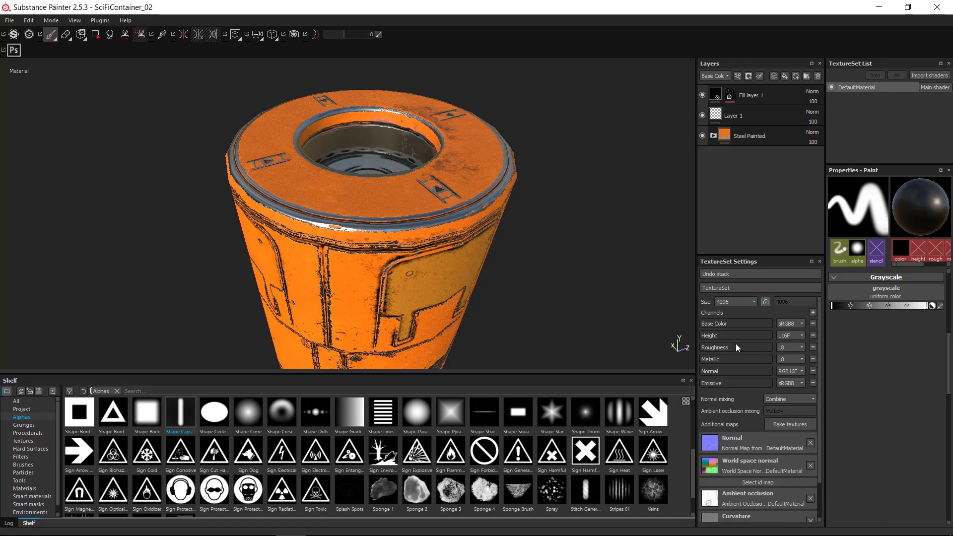
Step: Undo the fill layer added inside the Steel Painted group and add a new fill layer above Fill layer 1 instead
left_click(786, 76)
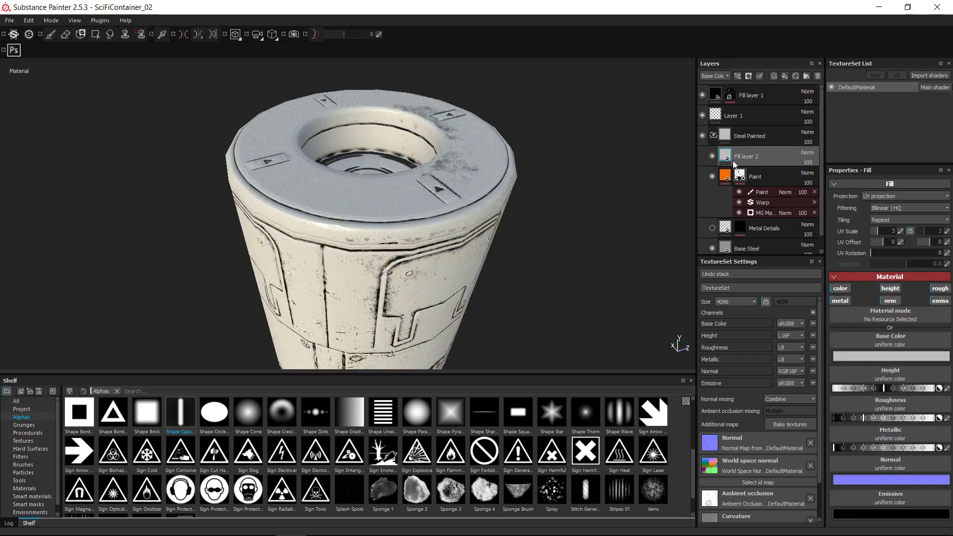
key("ctrl+z")
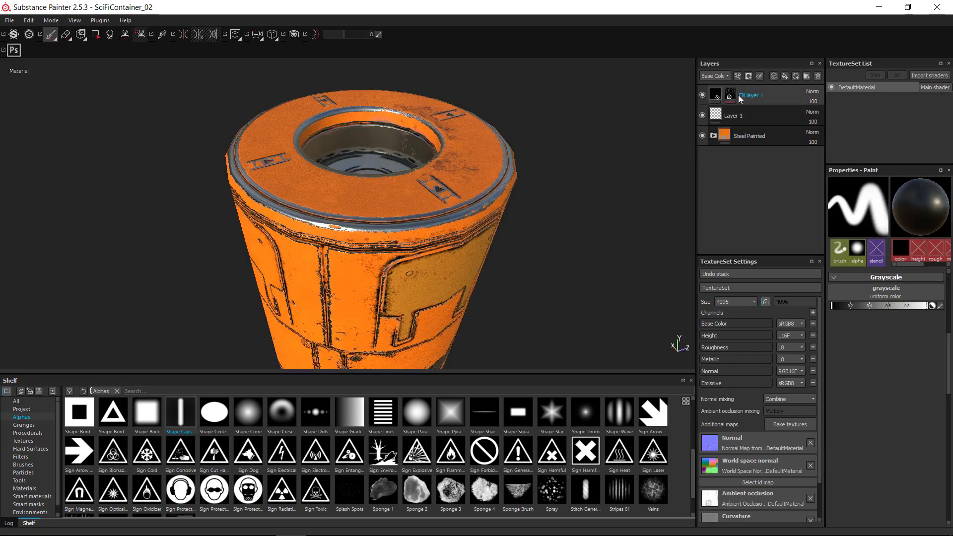
left_click(742, 95)
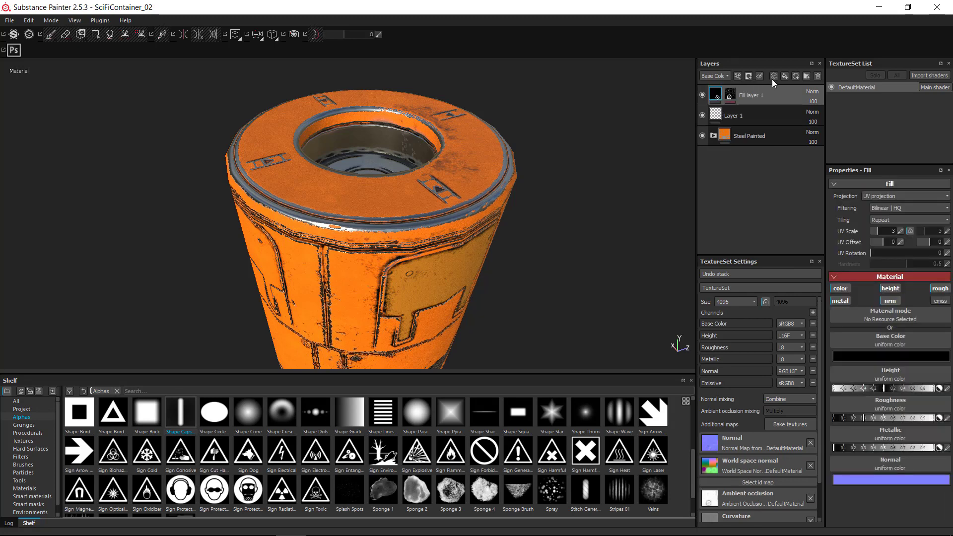
left_click(785, 76)
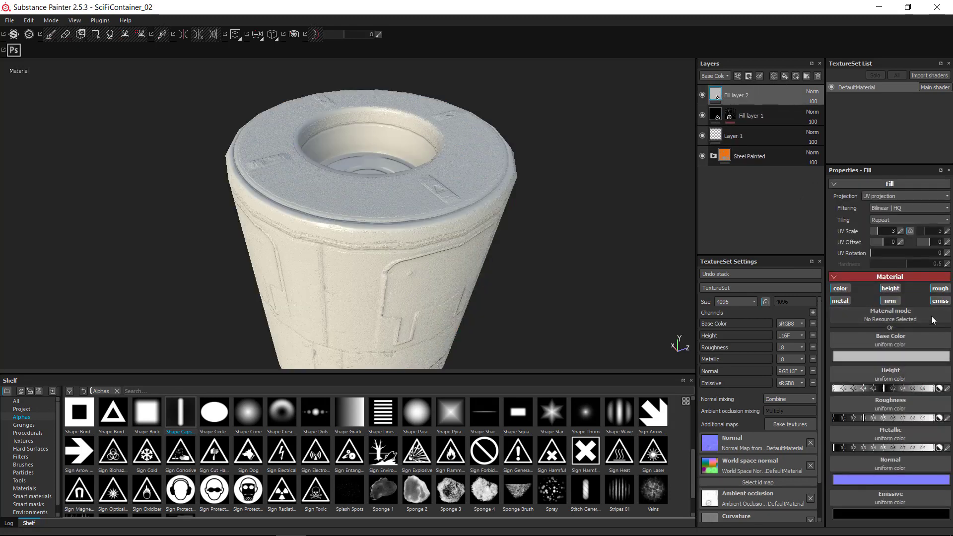
Step: Disable the new fill layer's height, roughness, normal, color and metallic channels so it affects only emissive
left_click(896, 289)
left_click(891, 300)
left_click(843, 288)
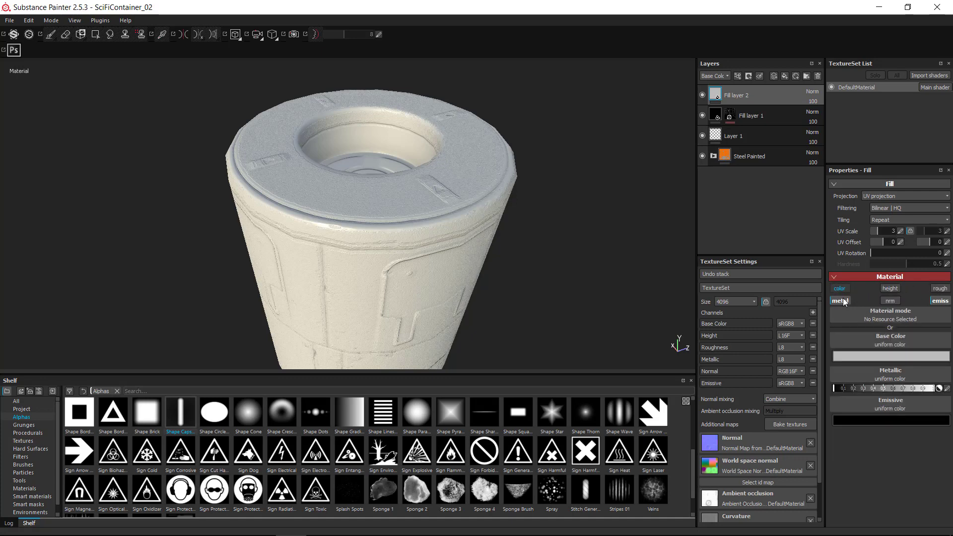
left_click(843, 300)
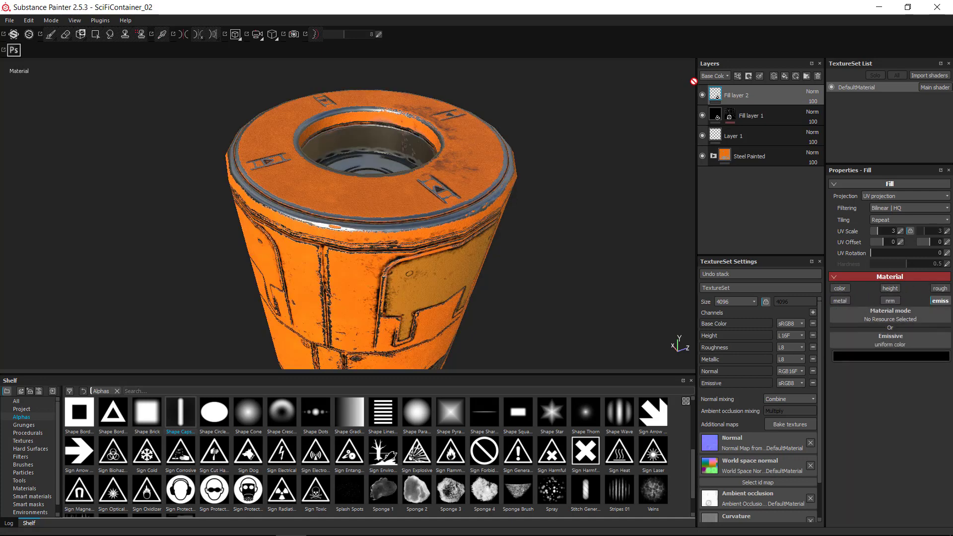
Step: Set the fill layer's emissive color to bright red (R 0.907, G 0.015, B 0.015) and add a black mask to the layer
right_click_drag(641, 168, 622, 166, "alt")
left_click_drag(622, 166, 586, 295, "alt")
left_click(871, 357)
left_click(856, 365)
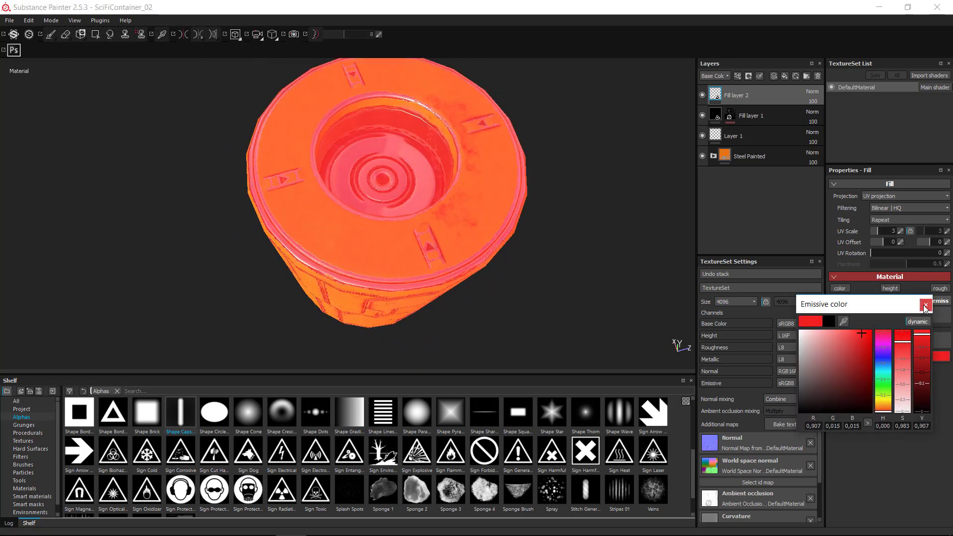
right_click(757, 95)
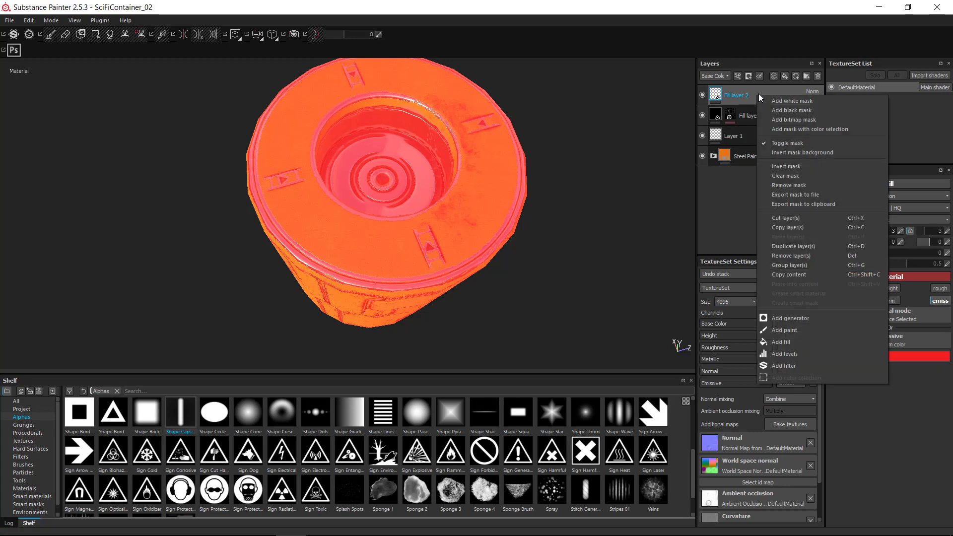
left_click(798, 112)
Step: Try painting white strokes on the emissive mask across the container's top face, and undo them
mouse_move(390, 276)
left_mouse_down("alt")
mouse_move(489, 250)
mouse_move(534, 221)
left_mouse_up("alt")
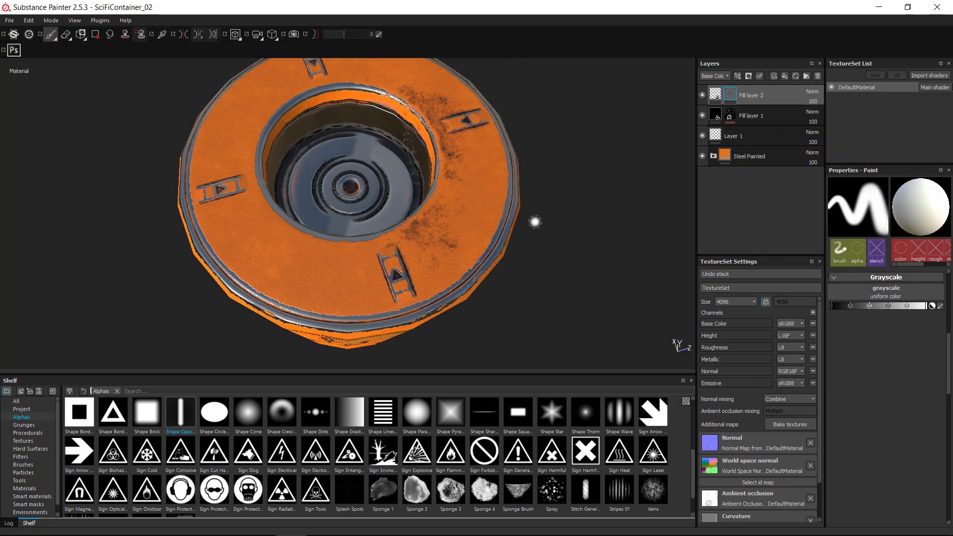
mouse_move(458, 220)
left_mouse_down()
mouse_move(444, 254)
mouse_move(447, 245)
mouse_move(397, 282)
mouse_move(313, 276)
left_mouse_up()
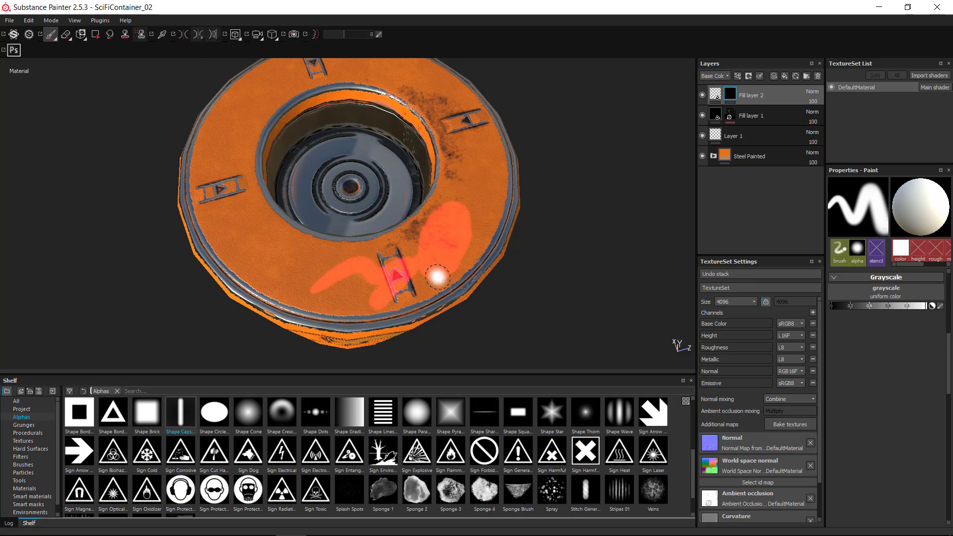
key("ctrl+z")
key("ctrl+z")
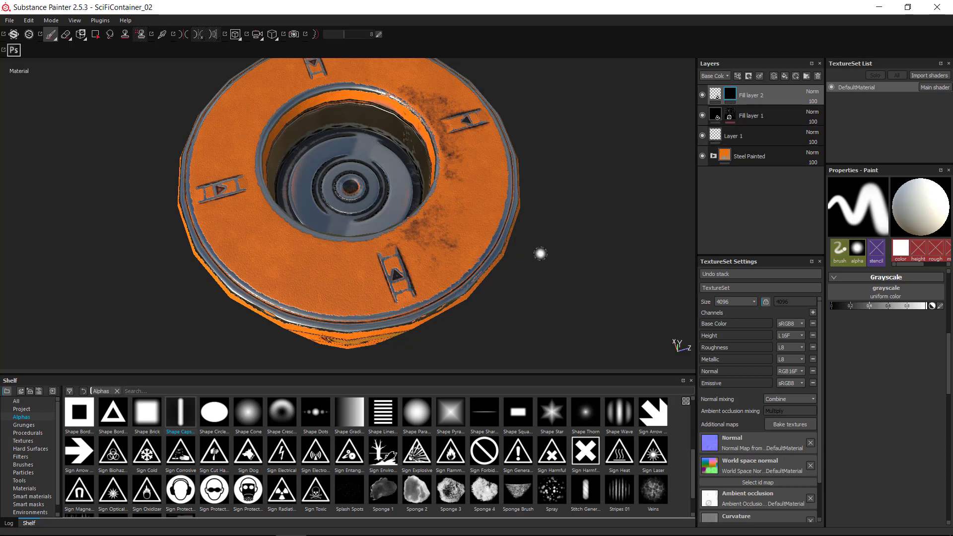
Step: Show the 3D and UV views side by side and paint the downward-pointing triangle white on Fill layer 2's emissive mask
key("F1")
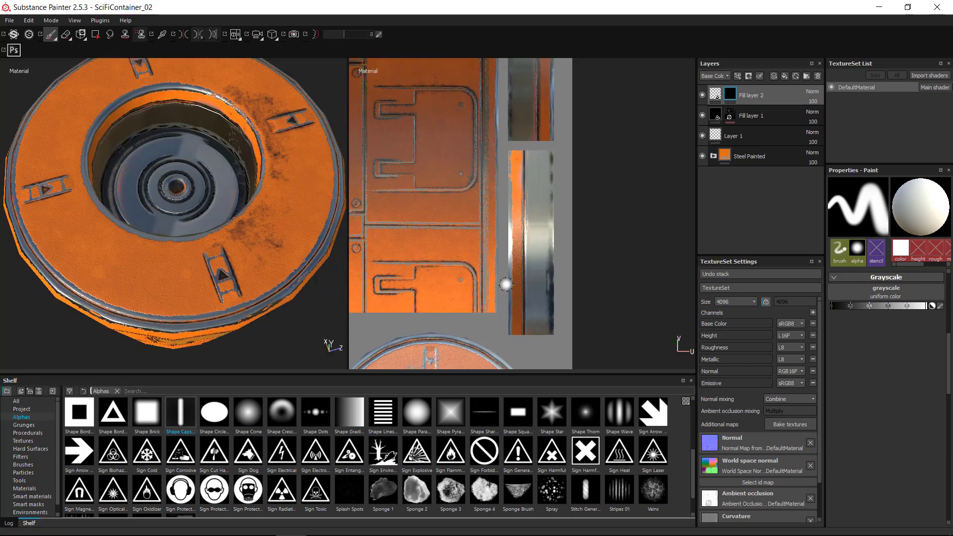
scroll(606, 227, "up", 6)
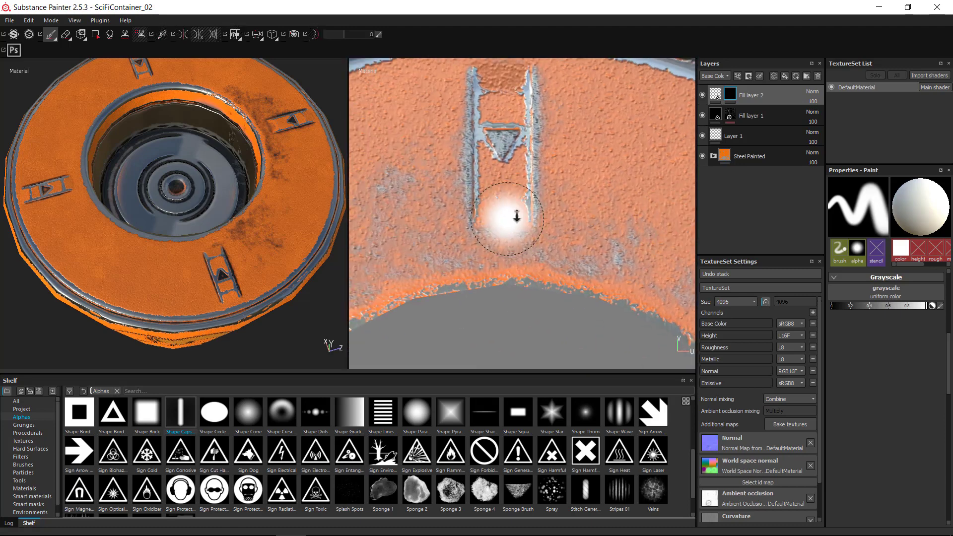
right_click_drag(517, 217, 511, 172, "alt")
middle_click_drag(508, 171, 504, 228, "alt")
right_click_drag(504, 228, 559, 202, "alt")
middle_click_drag(559, 203, 502, 154, "alt")
right_click_drag(568, 232, 529, 233, "ctrl")
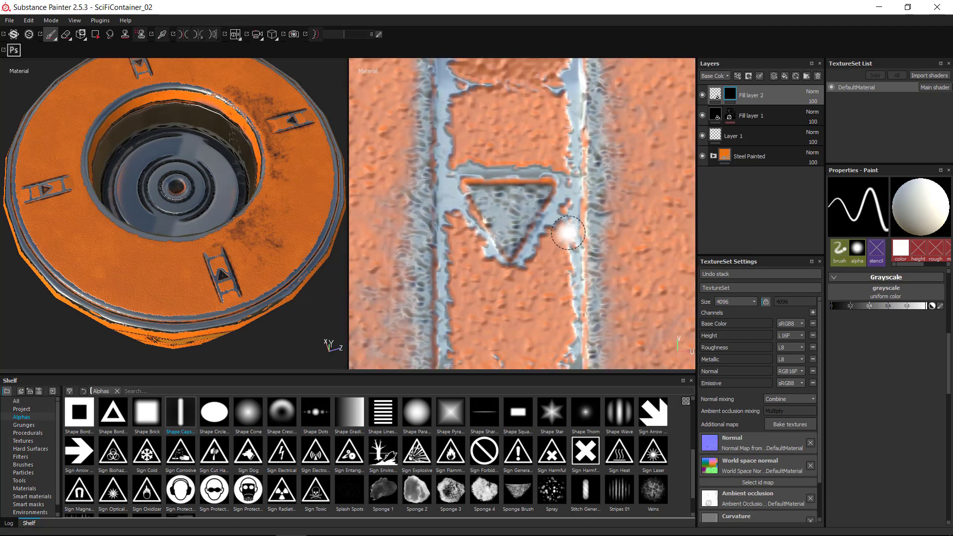
left_click(486, 198)
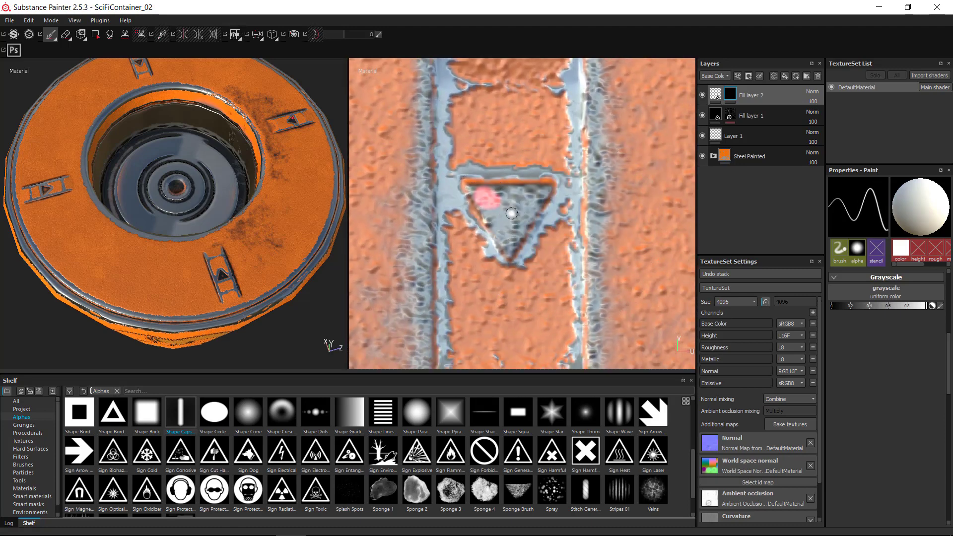
left_click_drag(471, 187, 547, 189)
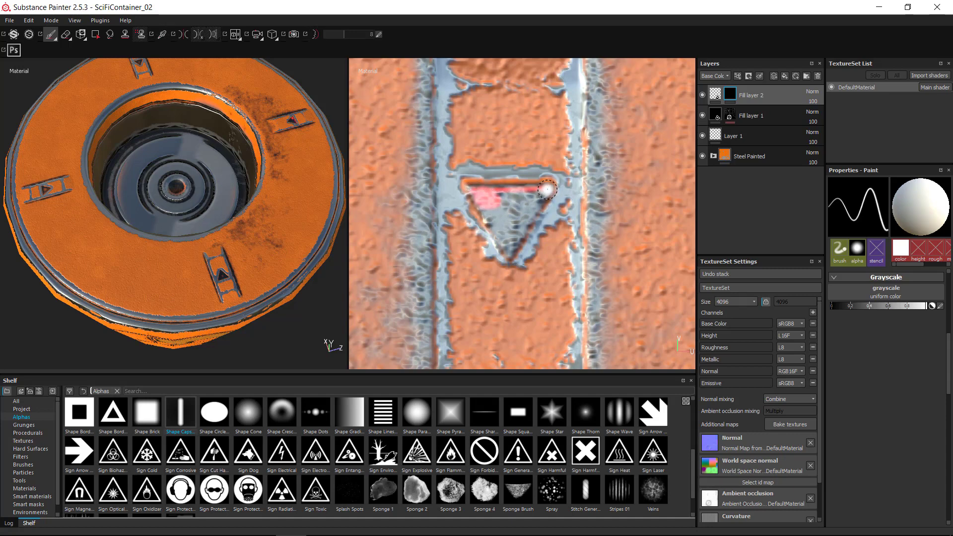
left_click(508, 253, "shift")
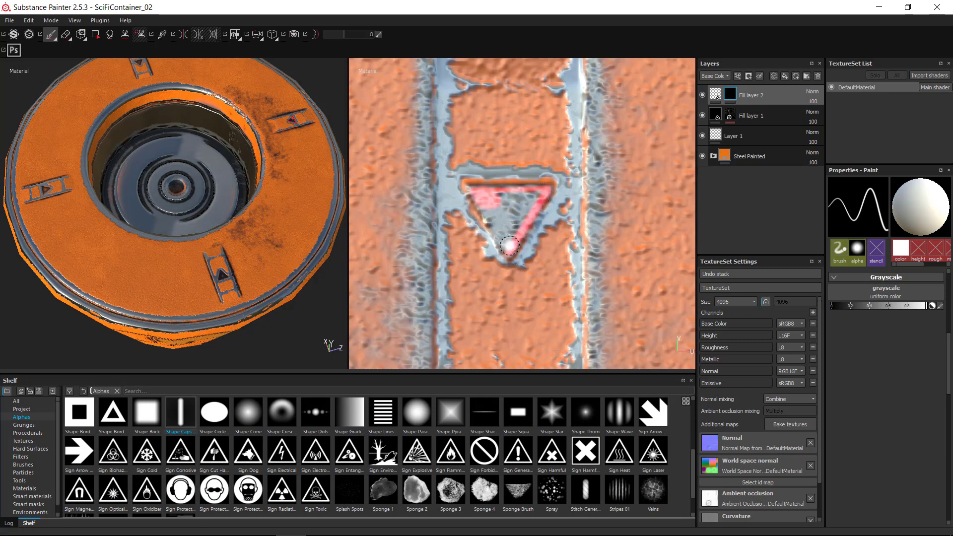
left_click(470, 189, "shift")
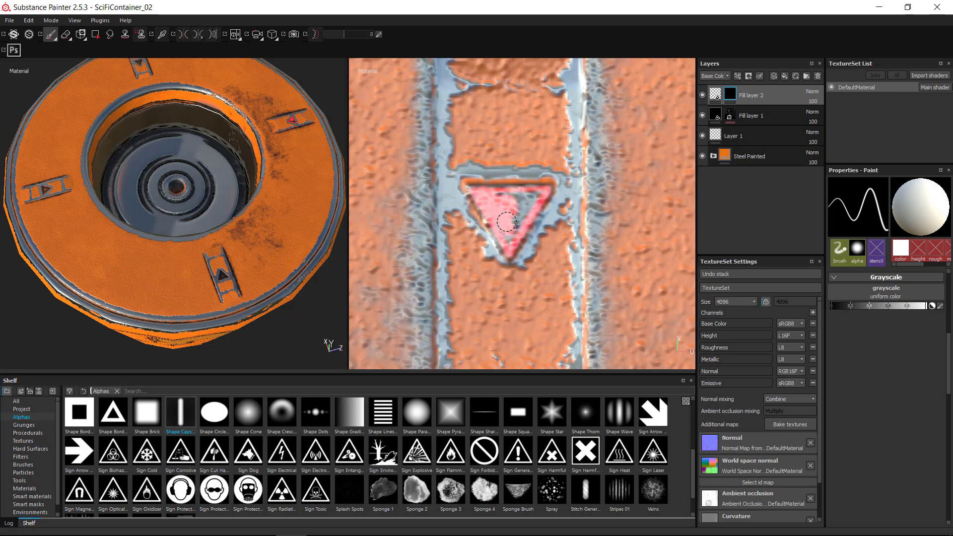
Step: Paint the left-pointing triangle of the container's top face white on the emissive mask, outlining its edges with straight strokes
scroll(498, 190, "down", 5)
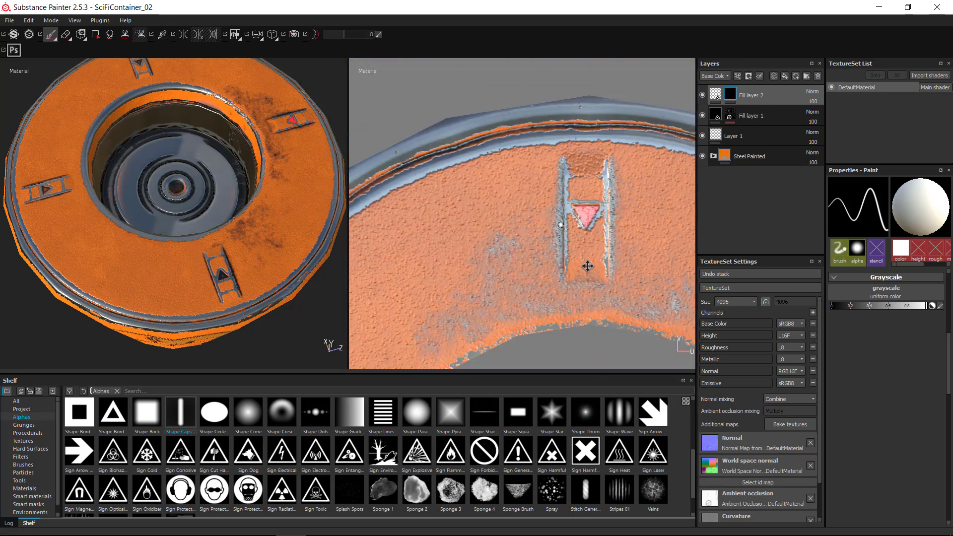
middle_click_drag(587, 266, 468, 77)
scroll(487, 177, "up", 5)
middle_click_drag(609, 291, 568, 222, "alt")
scroll(568, 221, "up", 3)
middle_click_drag(451, 171, 520, 203, "alt")
scroll(520, 202, "up", 2)
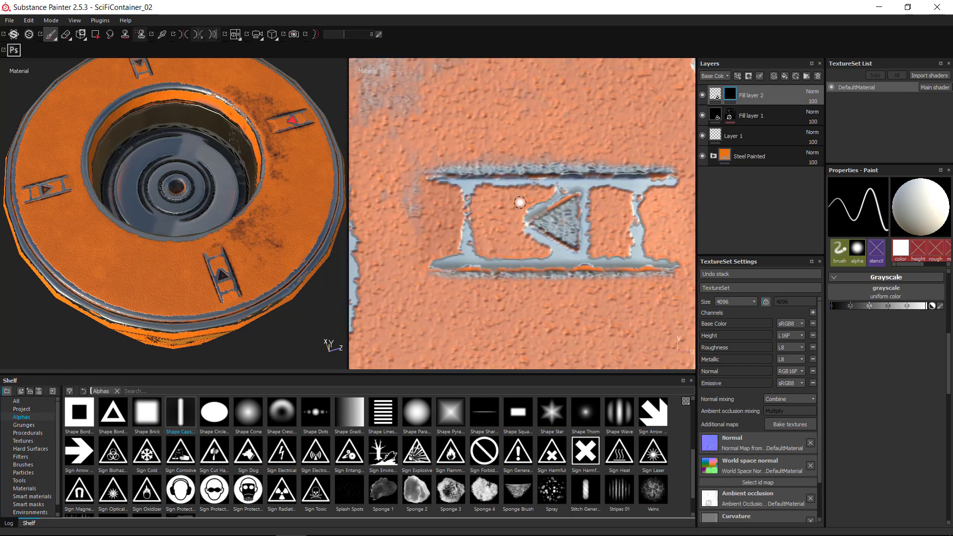
left_click(574, 244, "shift")
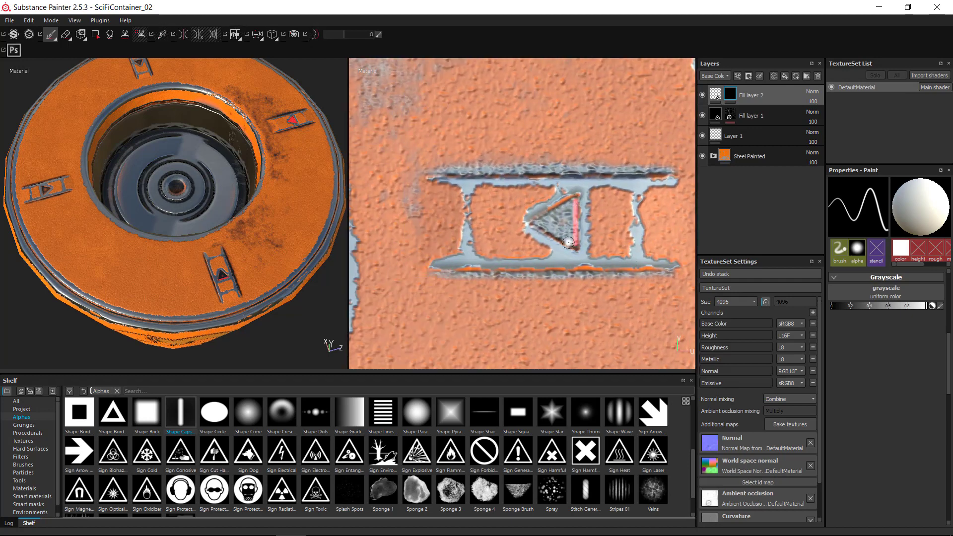
left_click(576, 197, "shift")
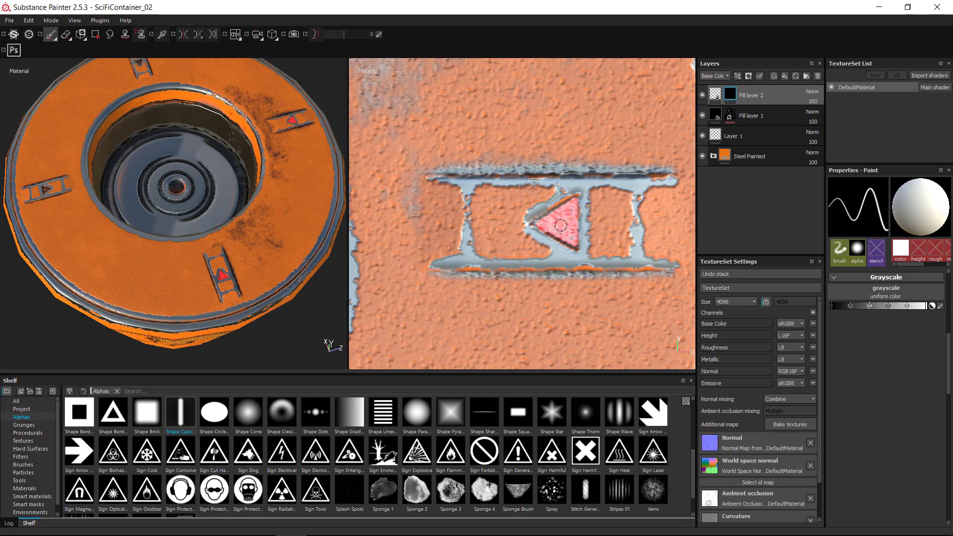
Step: Fill the upward-pointing triangle in the UV view with white on the emissive mask
right_click_drag(561, 225, 383, 232, "alt")
middle_click_drag(383, 232, 556, 68, "alt")
right_click_drag(412, 238, 626, 218, "alt")
mouse_move(626, 218)
middle_mouse_down("alt")
mouse_move(490, 238)
mouse_move(492, 222)
middle_mouse_up("alt")
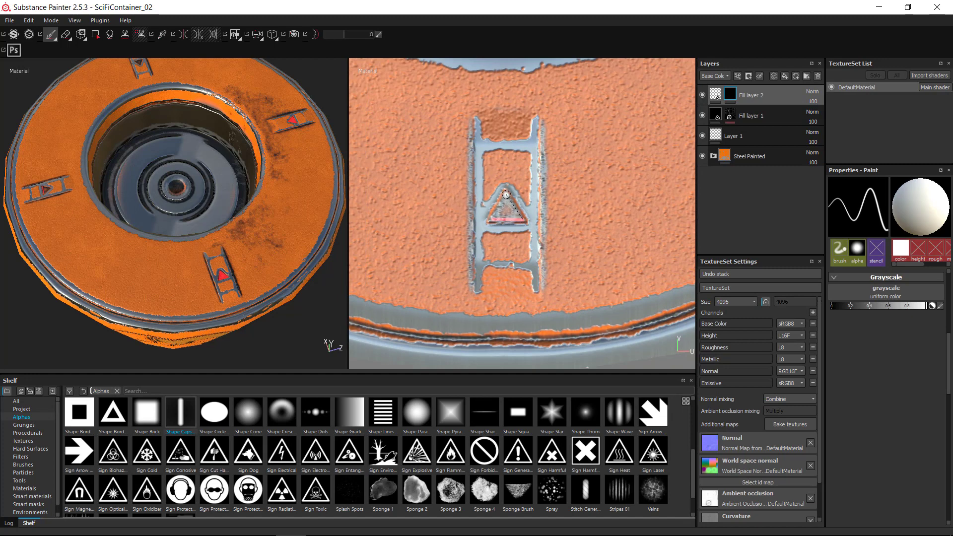
left_click(505, 194, "shift")
left_click(489, 219, "shift")
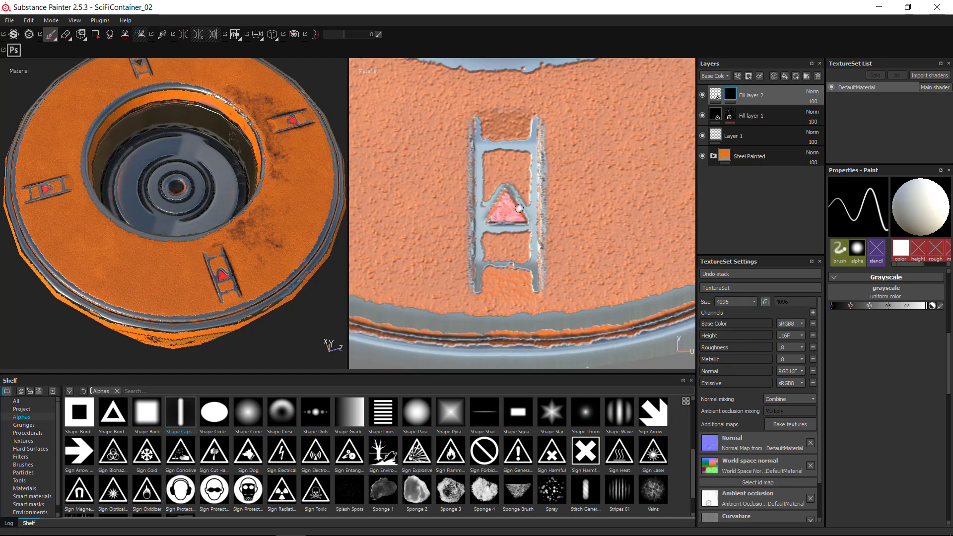
Step: Fill the right-pointing triangle in the UV view with white on the emissive mask
left_click_drag(514, 213, 543, 189, "alt")
right_click_drag(543, 189, 576, 189, "alt")
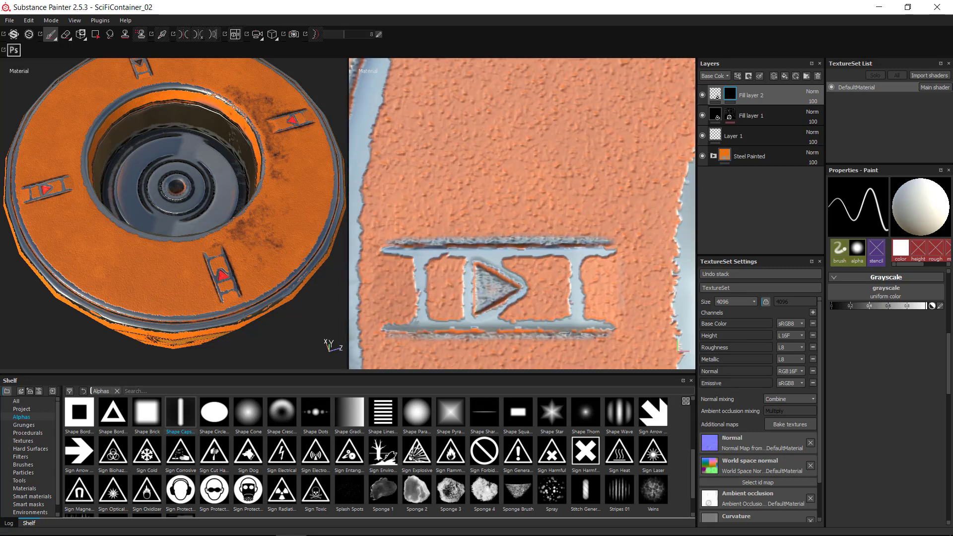
mouse_move(459, 262)
left_mouse_down()
mouse_move(456, 290)
mouse_move(455, 251)
mouse_move(457, 300)
left_mouse_up()
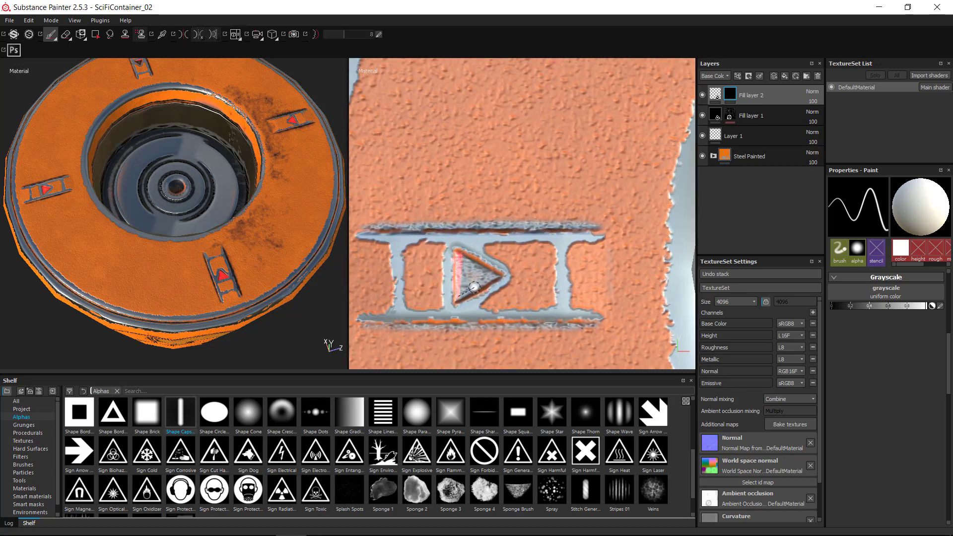
left_click(497, 274, "shift")
left_click(459, 254, "shift")
left_click_drag(461, 265, 459, 290)
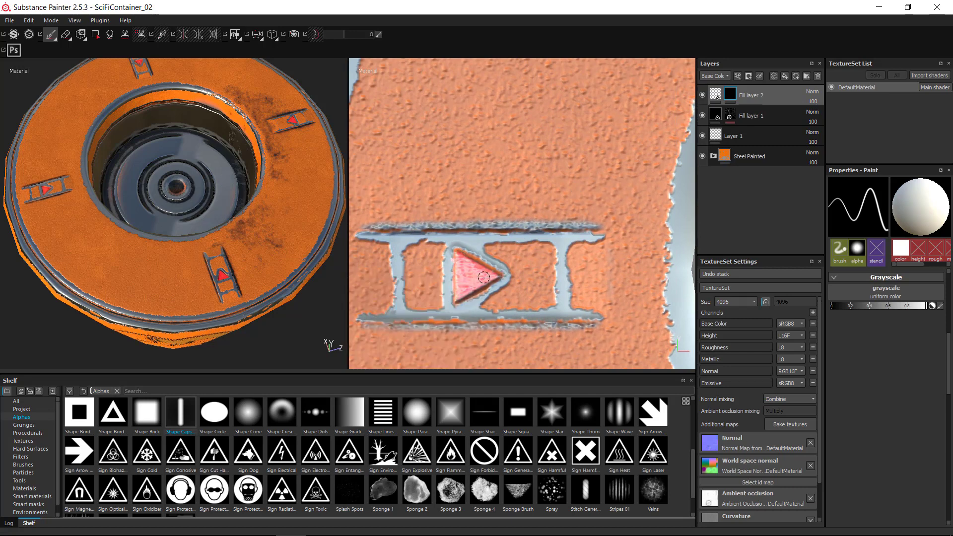
Step: Select the mask of the Paint layer inside the Steel Painted group and set the brush grayscale to black
middle_click_drag(484, 277, 551, 278, "alt")
left_click(714, 156)
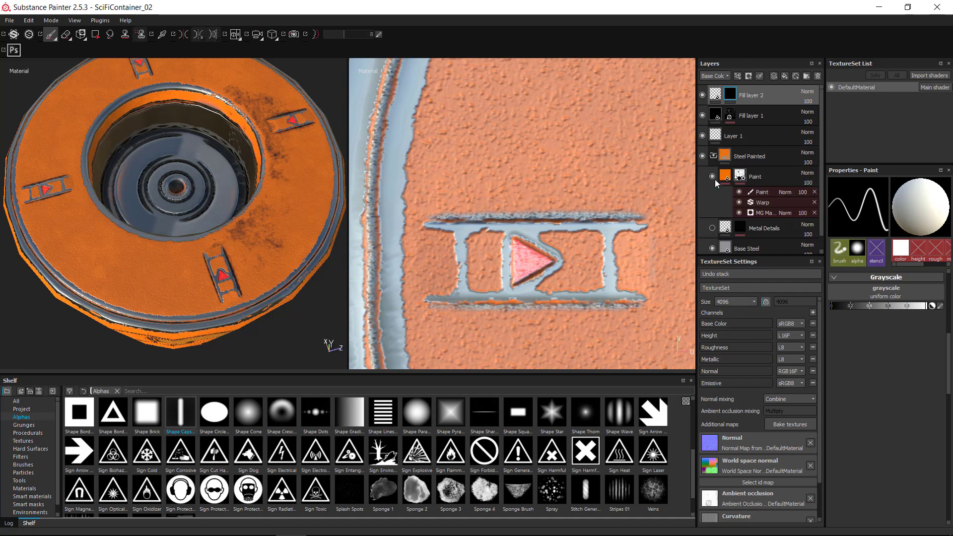
left_click(740, 176)
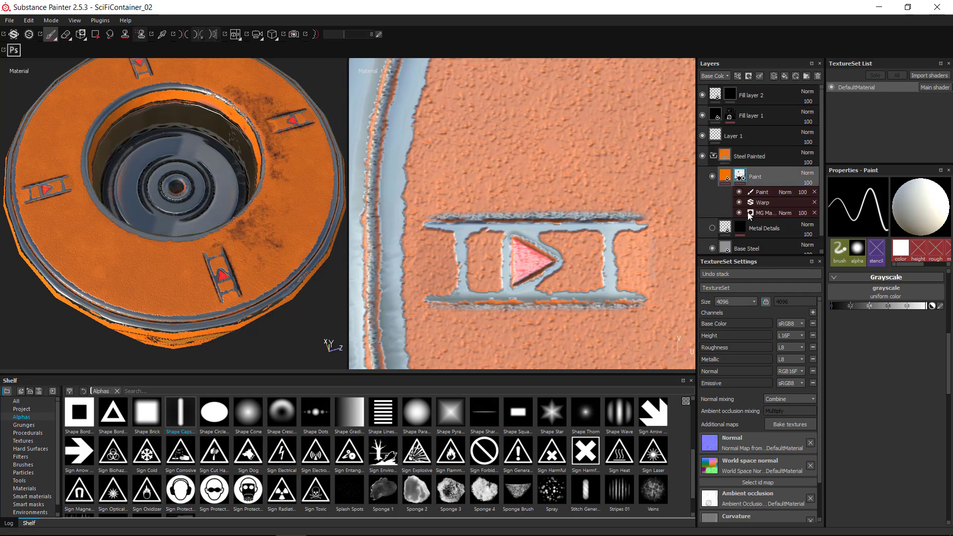
left_click(832, 306)
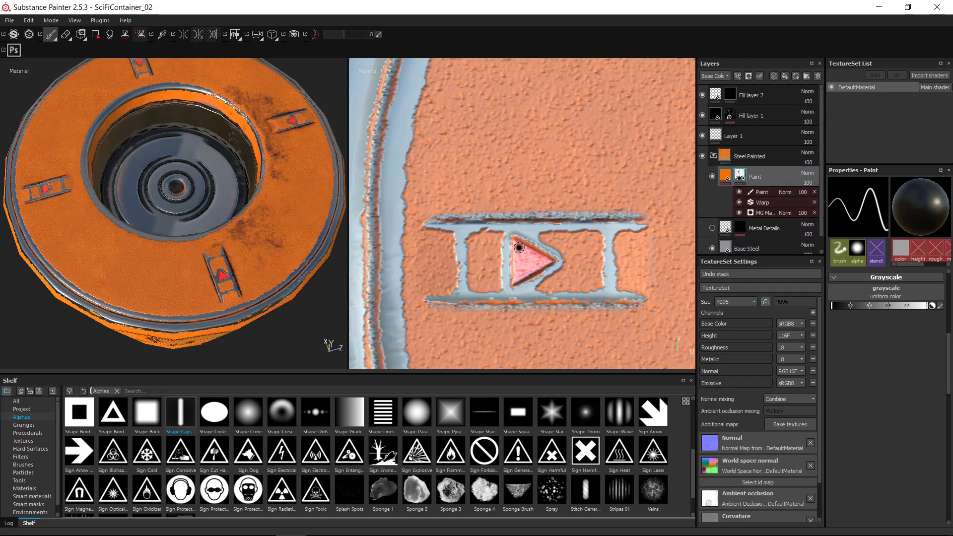
Step: Select the Paint effect in the Paint layer's mask and paint black over the right-pointing triangle to remove its orange paint
scroll(531, 265, "up", 3)
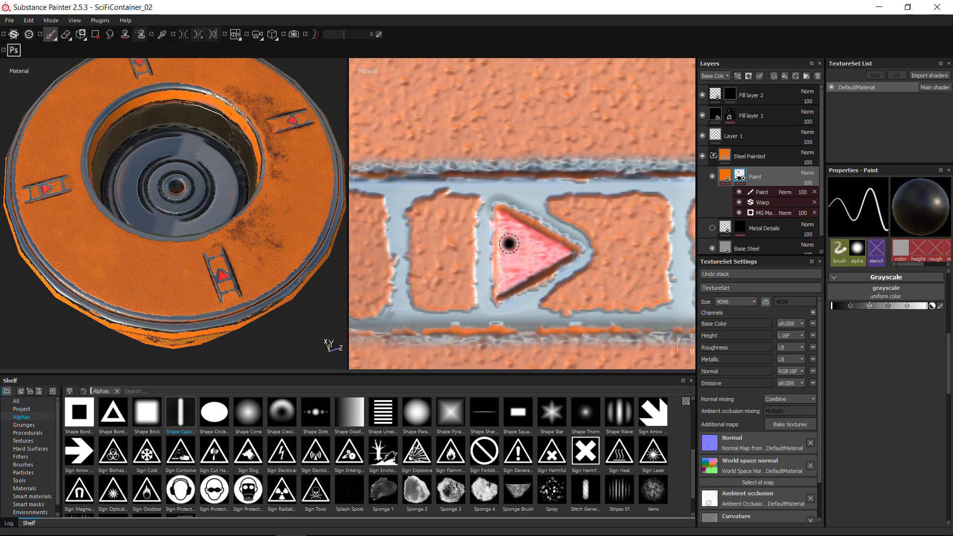
scroll(257, 278, "up", 5)
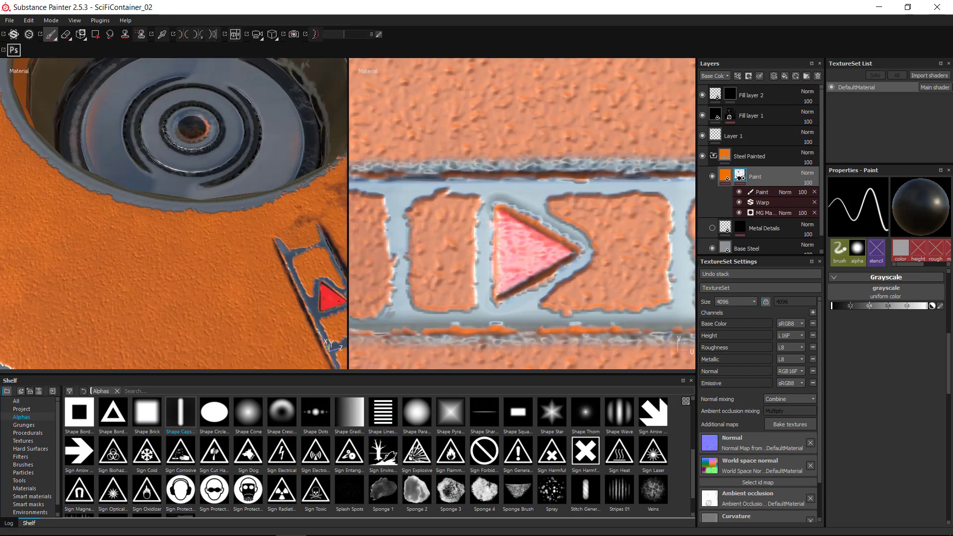
left_click(863, 306)
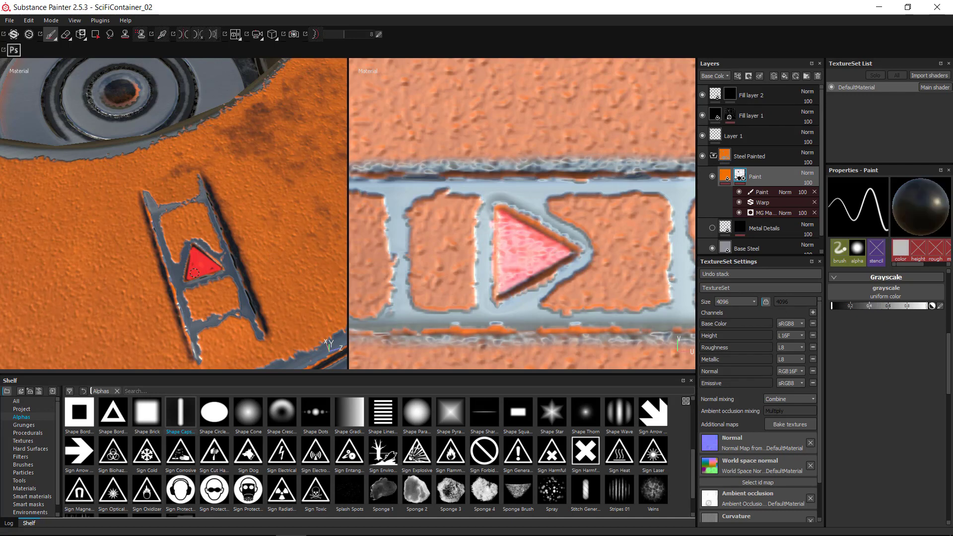
right_click_drag(196, 263, 305, 259, "alt")
middle_click_drag(183, 241, 107, 242, "alt")
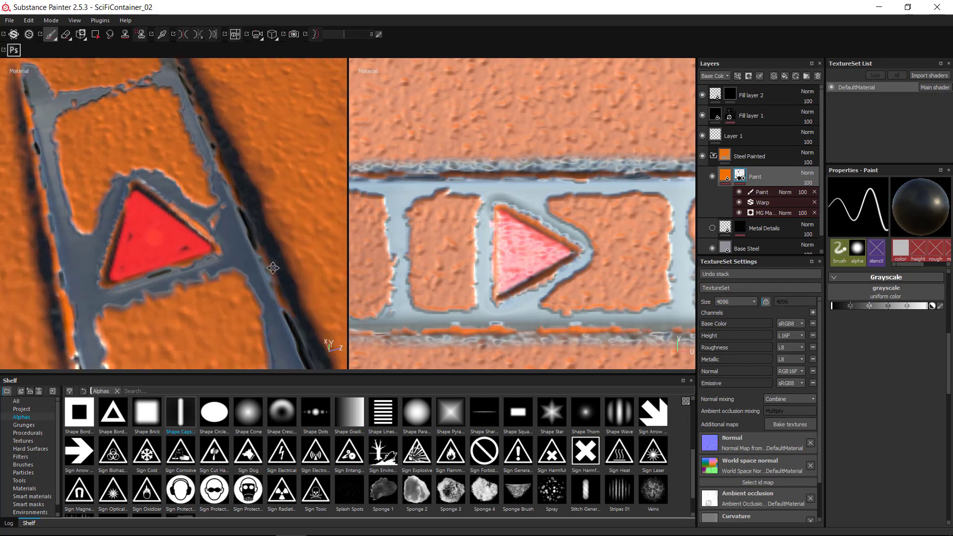
right_click_drag(218, 251, 251, 264, "alt")
middle_click_drag(251, 263, 264, 273, "alt")
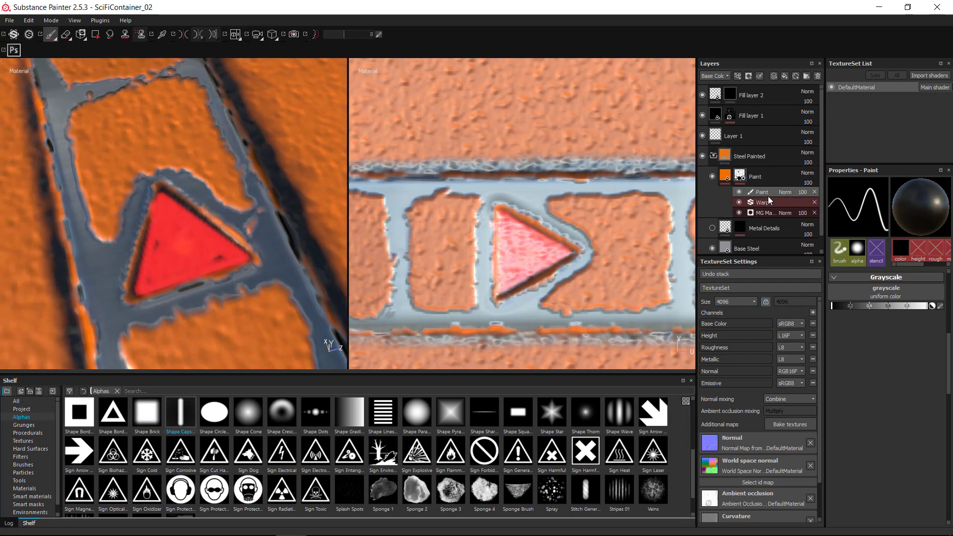
mouse_move(518, 267)
left_mouse_down()
mouse_move(517, 233)
mouse_move(555, 247)
mouse_move(528, 255)
mouse_move(507, 285)
mouse_move(499, 278)
left_mouse_up()
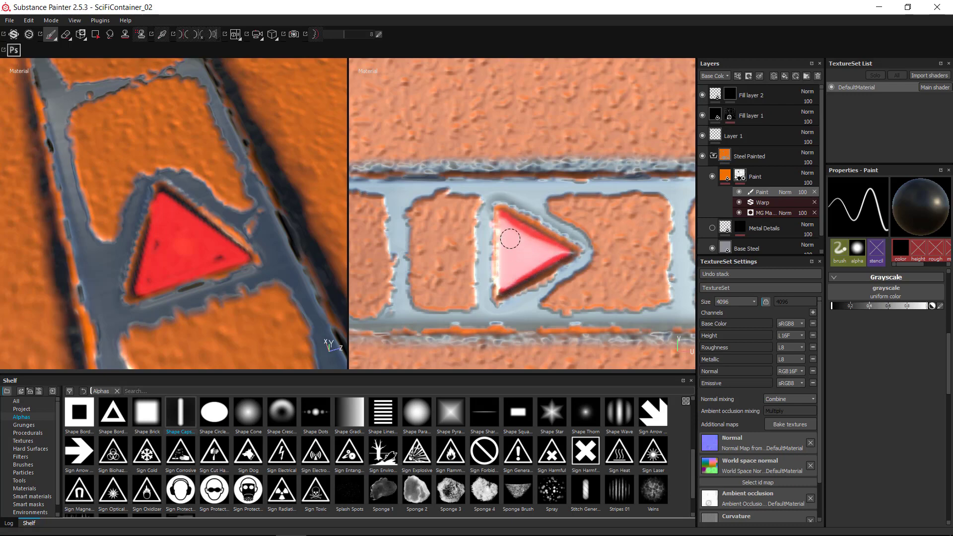
Step: Paint black over the downward-pointing triangle on the Paint layer's mask to clear the paint texture inside it
left_click_drag(510, 238, 479, 237, "alt")
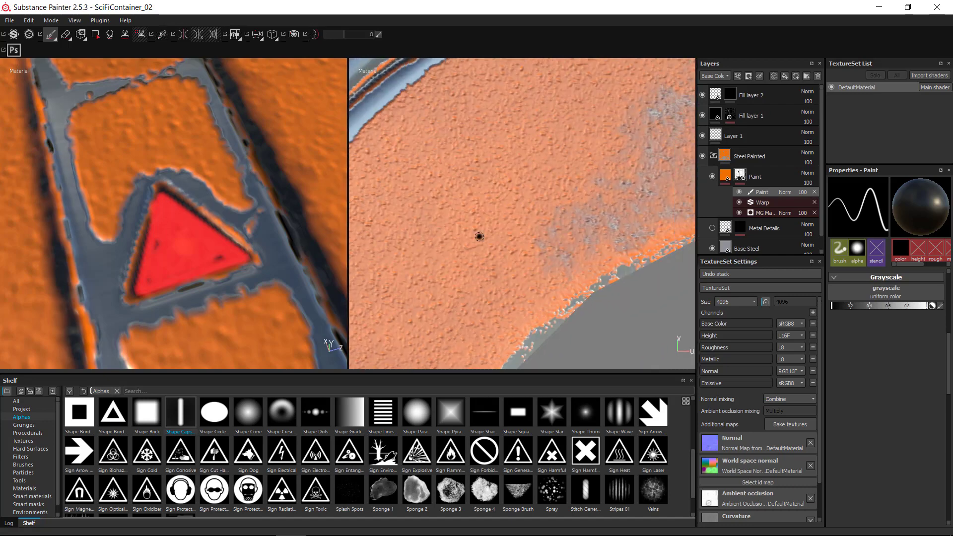
middle_click_drag(479, 237, 357, 318, "alt")
right_click_drag(477, 234, 522, 208, "alt")
middle_click_drag(523, 203, 582, 203, "alt")
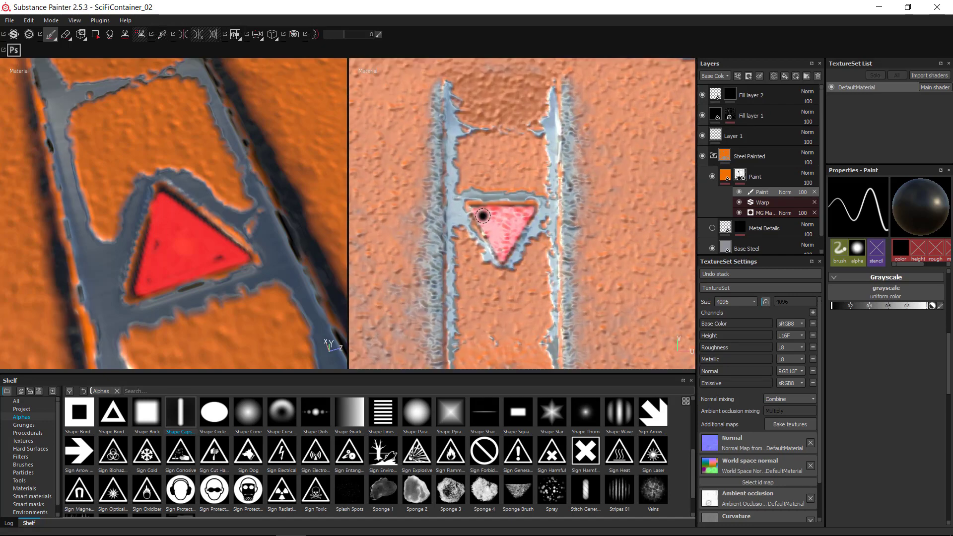
left_click(502, 253)
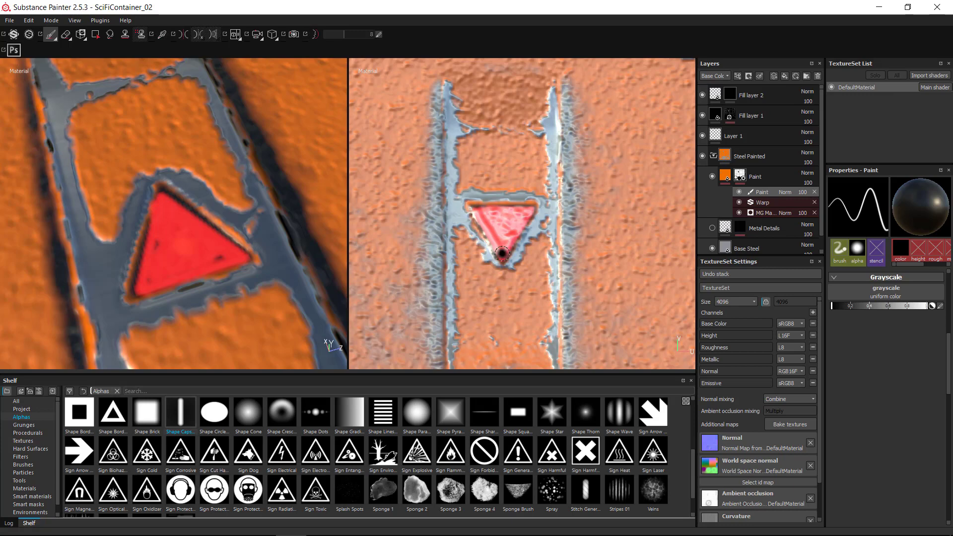
left_click(470, 212, "shift")
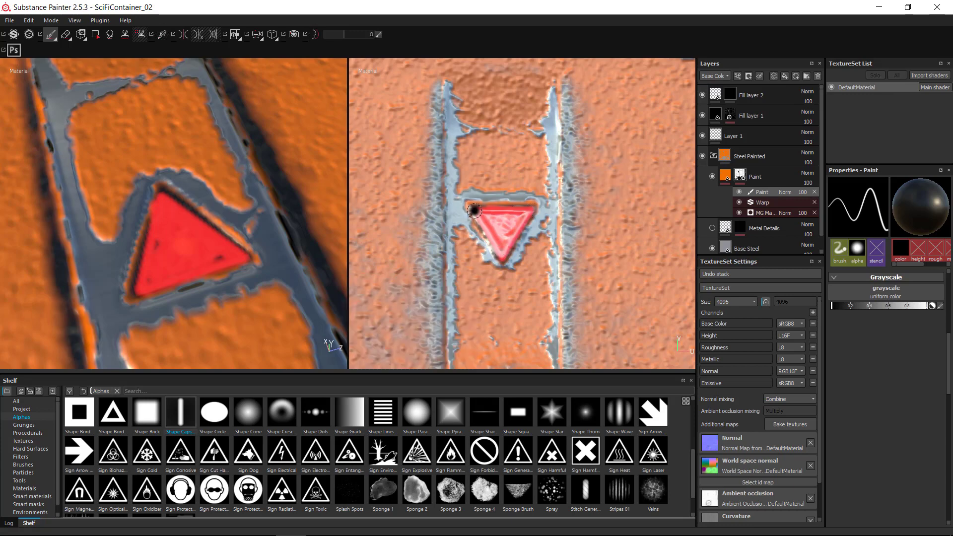
left_click_drag(504, 222, 504, 218)
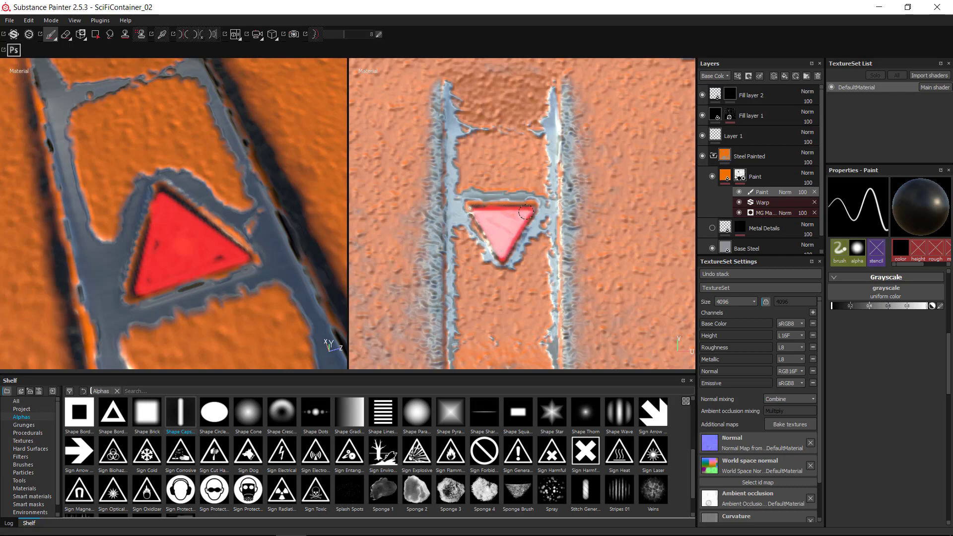
Step: Paint black over the left-pointing triangle on the Paint layer's mask, tracing its edges and filling the middle
left_click_drag(527, 213, 547, 219, "alt")
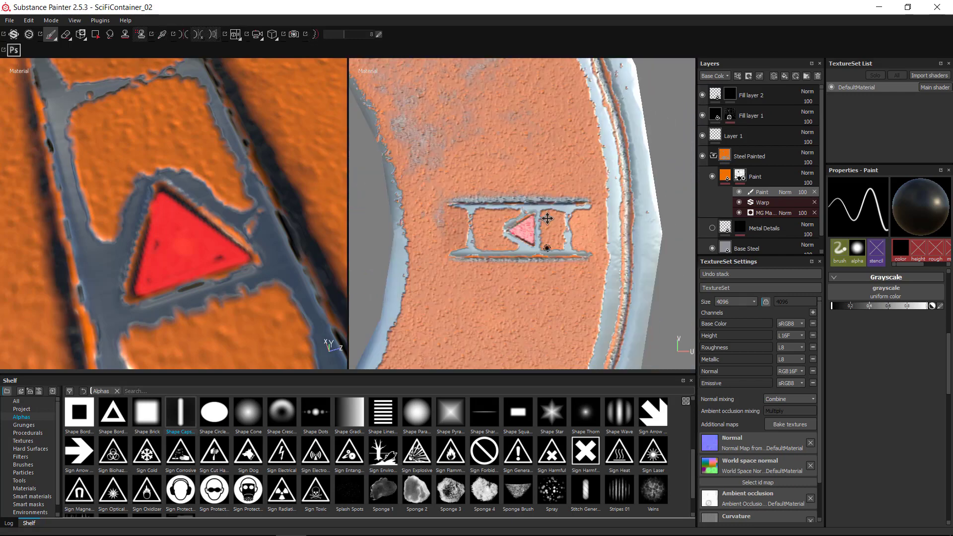
middle_click_drag(547, 218, 544, 154, "alt")
right_click_drag(544, 154, 575, 315, "alt")
middle_click_drag(511, 179, 564, 273, "alt")
right_click_drag(564, 273, 583, 210, "alt")
key("d")
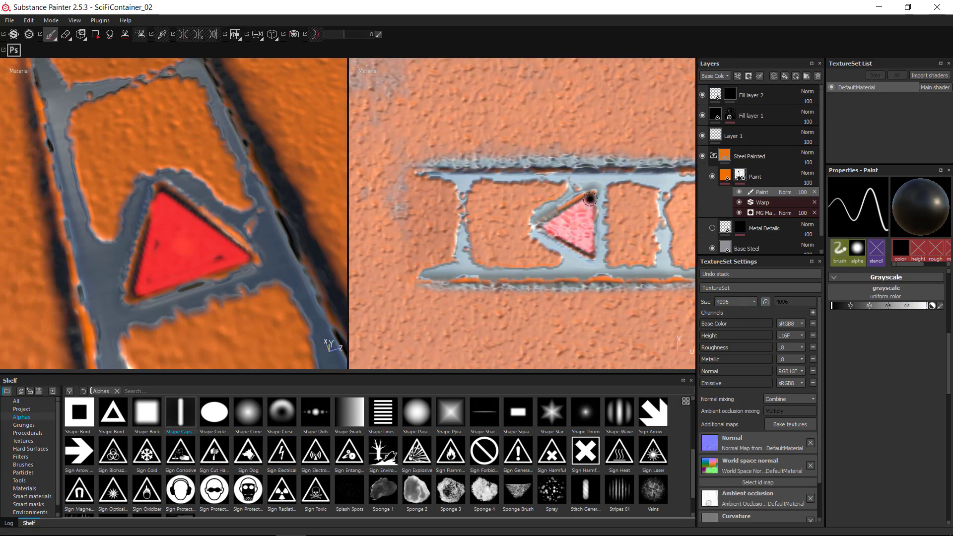
left_click(589, 199)
left_click(590, 250, "shift")
left_click(546, 227, "shift")
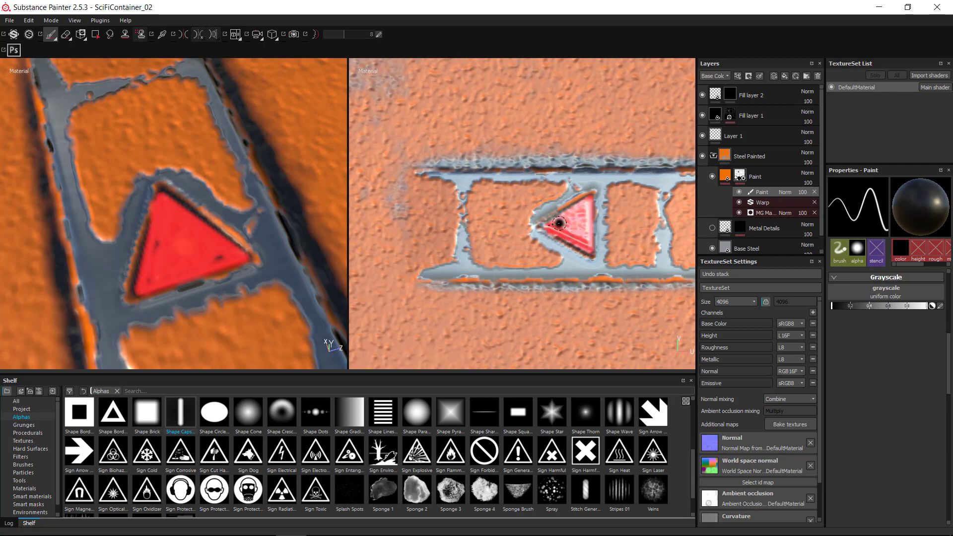
left_click(591, 198, "shift")
left_click_drag(586, 219, 560, 227)
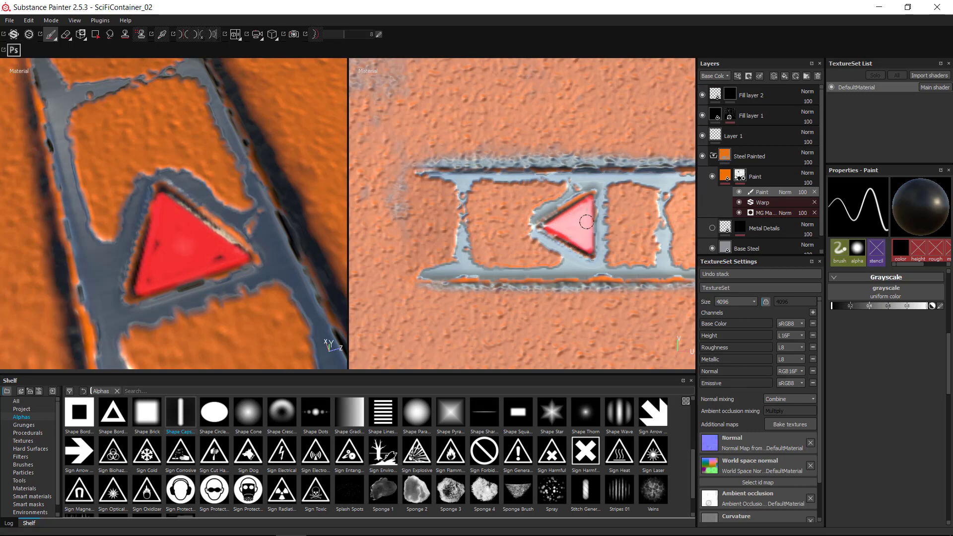
Step: Paint black over the upward-pointing triangle on the Paint layer's mask, covering its edges and middle to remove the paint texture
right_click_drag(587, 238, 377, 245, "alt")
left_click_drag(377, 244, 494, 206, "alt+shift")
middle_click_drag(493, 207, 512, 149, "alt")
right_click_drag(546, 248, 486, 243, "alt")
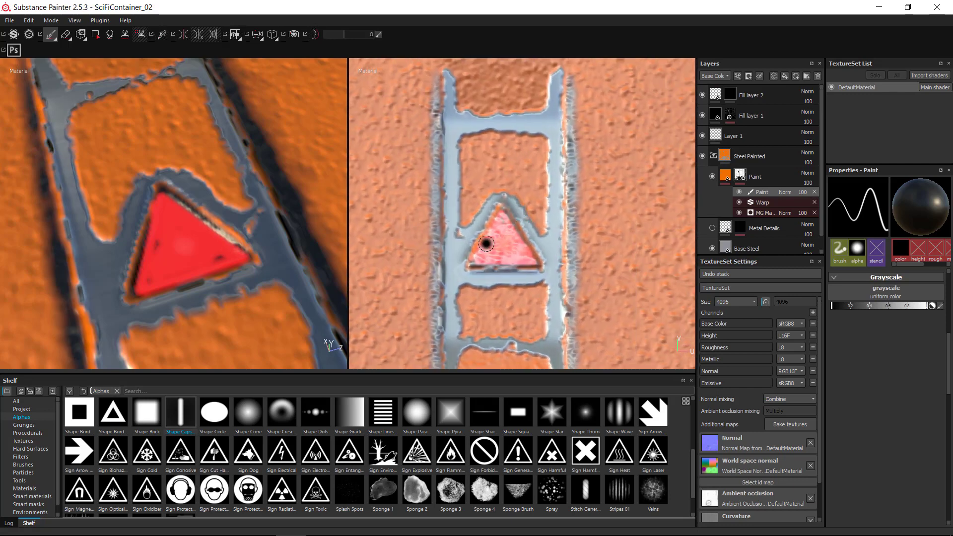
left_click(498, 212)
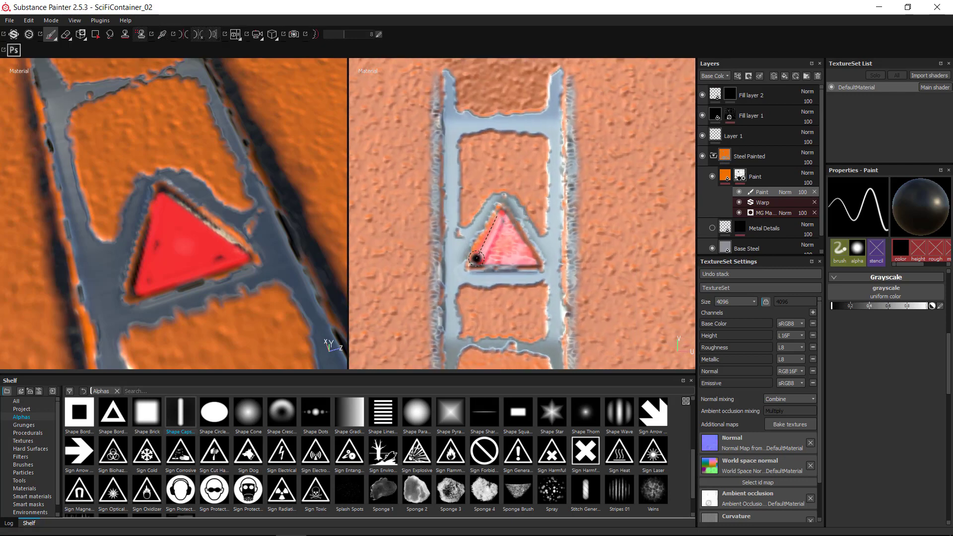
mouse_move(475, 262)
left_mouse_down()
mouse_move(536, 263)
mouse_move(500, 214)
mouse_move(514, 259)
left_mouse_up()
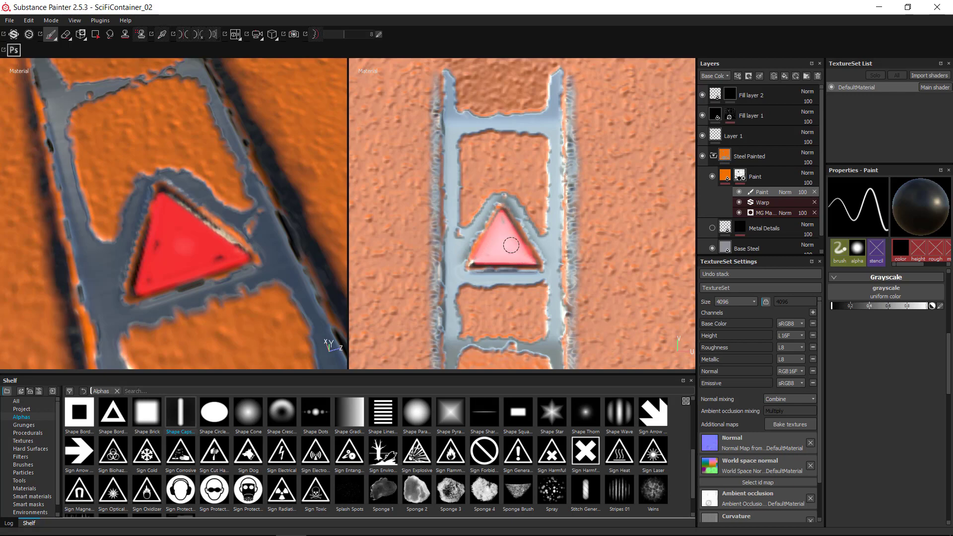
scroll(615, 179, "down", 5)
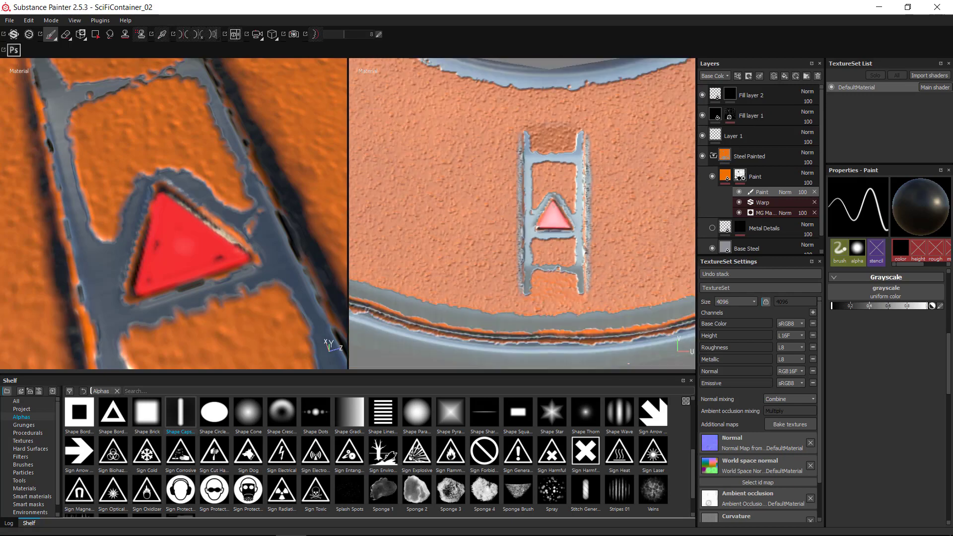
Step: Show only the 3D view and lower the viewer's environment exposure to -7.02 EV to inspect the glow of the emissive triangles
key("F3")
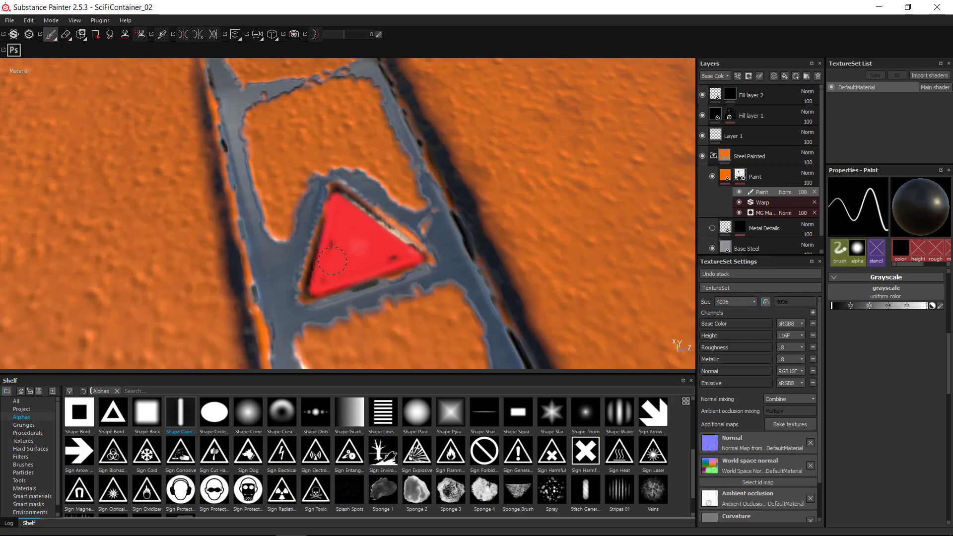
right_click_drag(345, 259, 258, 119, "alt")
left_click_drag(477, 189, 420, 253, "alt")
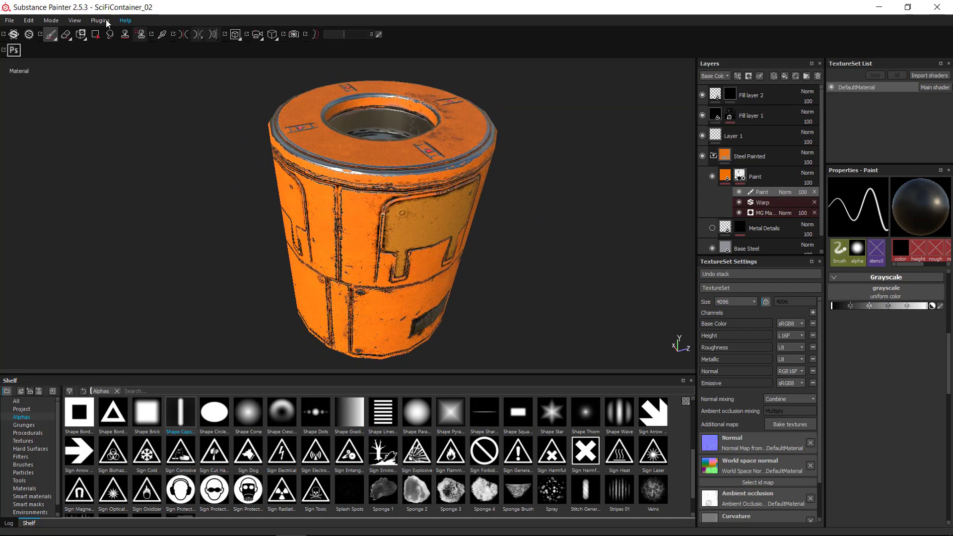
left_click(100, 20)
left_click(76, 18)
left_click(76, 18)
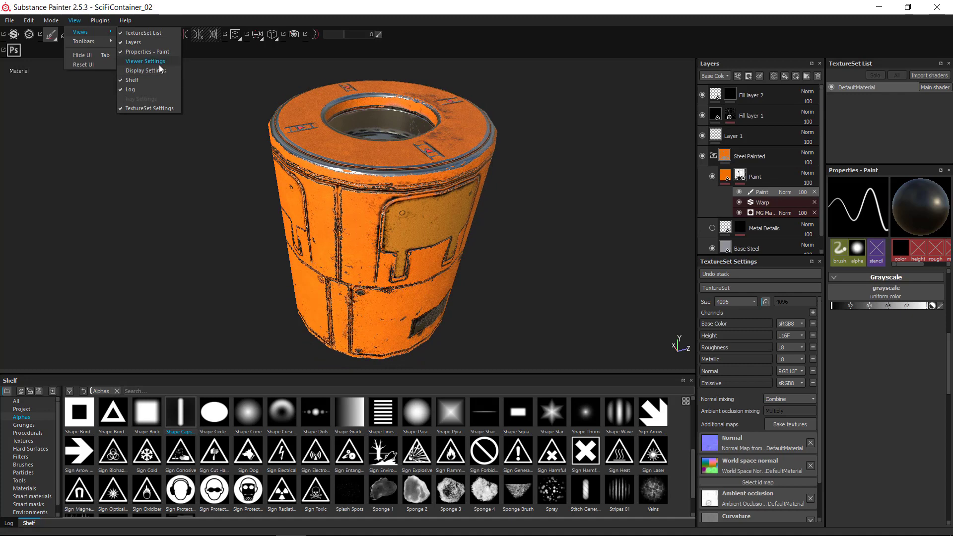
left_click(162, 62)
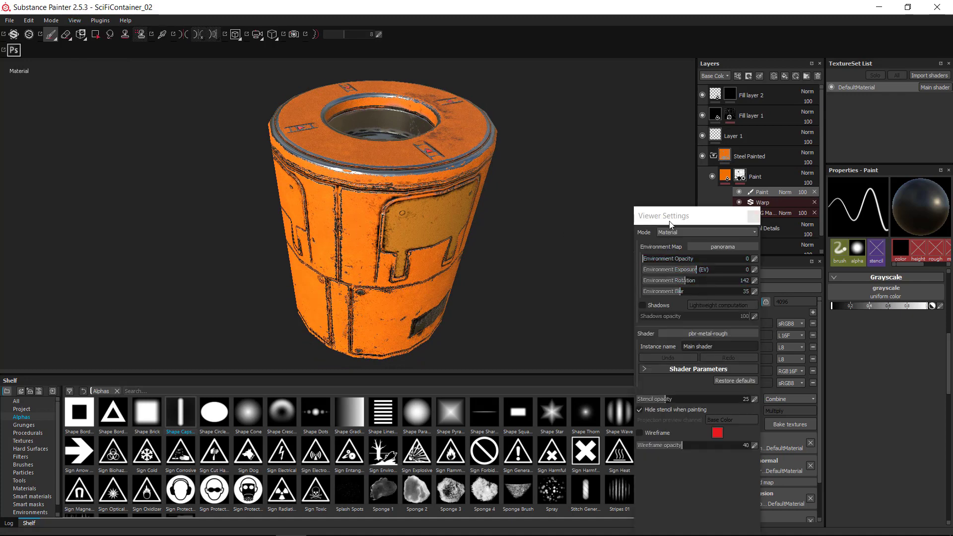
left_click_drag(678, 219, 653, 184)
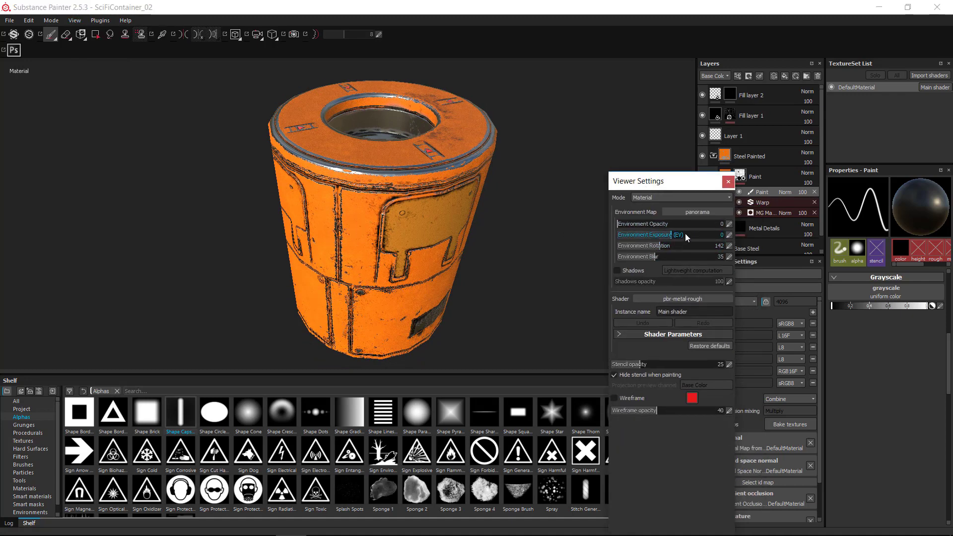
left_click_drag(672, 235, 632, 232)
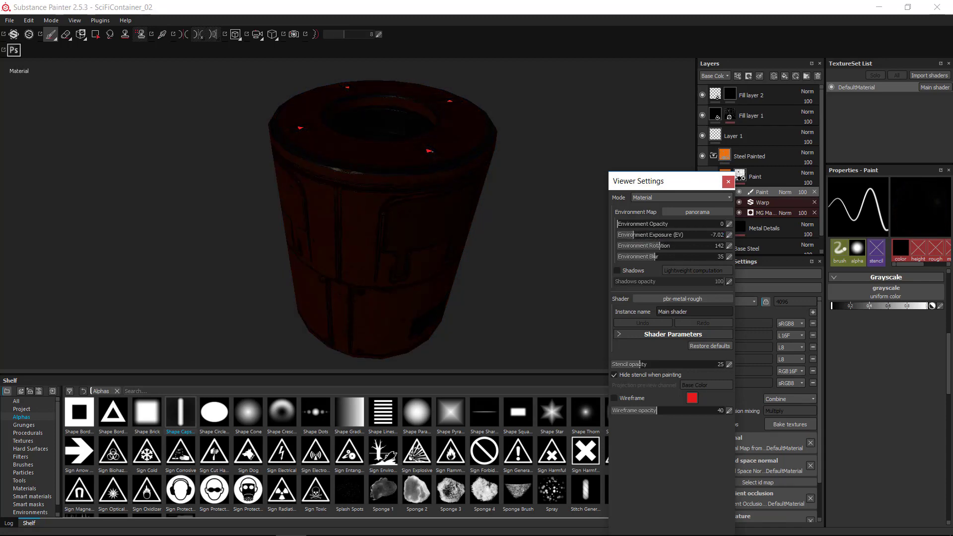
left_click_drag(502, 171, 491, 196, "alt")
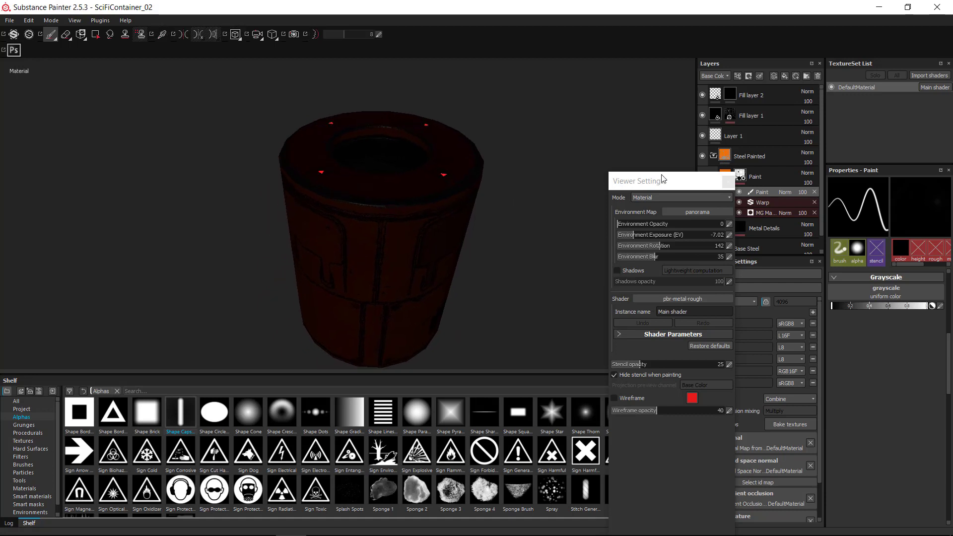
left_click_drag(710, 180, 618, 226)
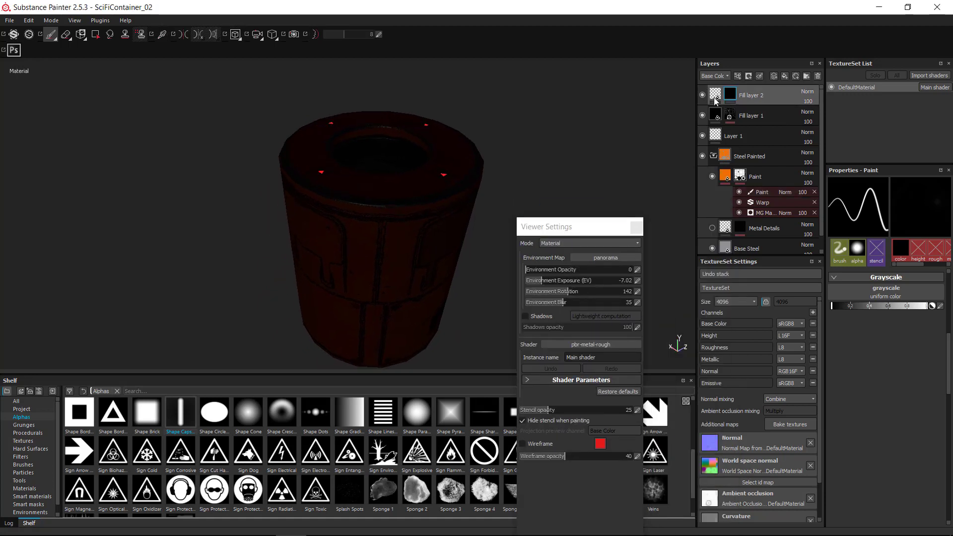
Step: Check the emissive color of Fill layer 2 in its color picker, keeping the red, and close the viewer settings
left_click(715, 96)
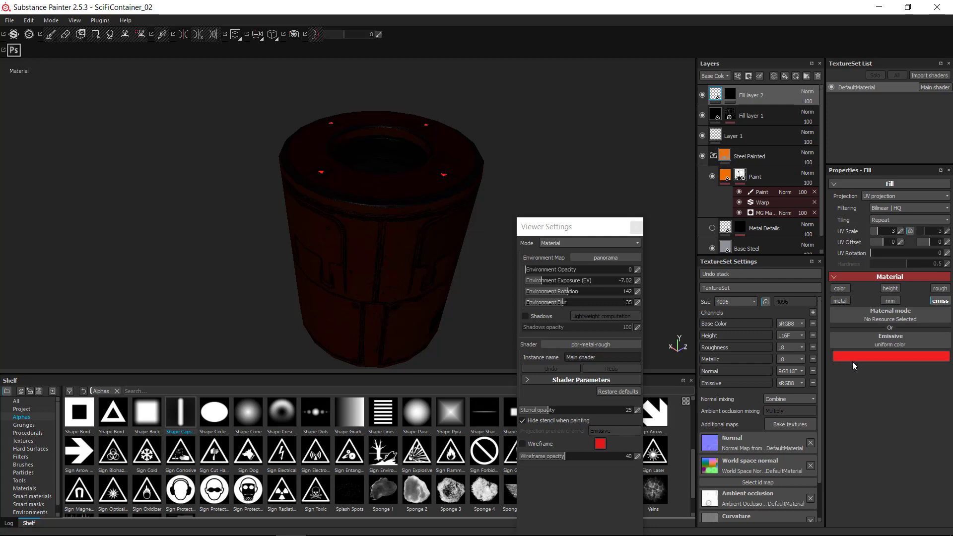
left_click(854, 356)
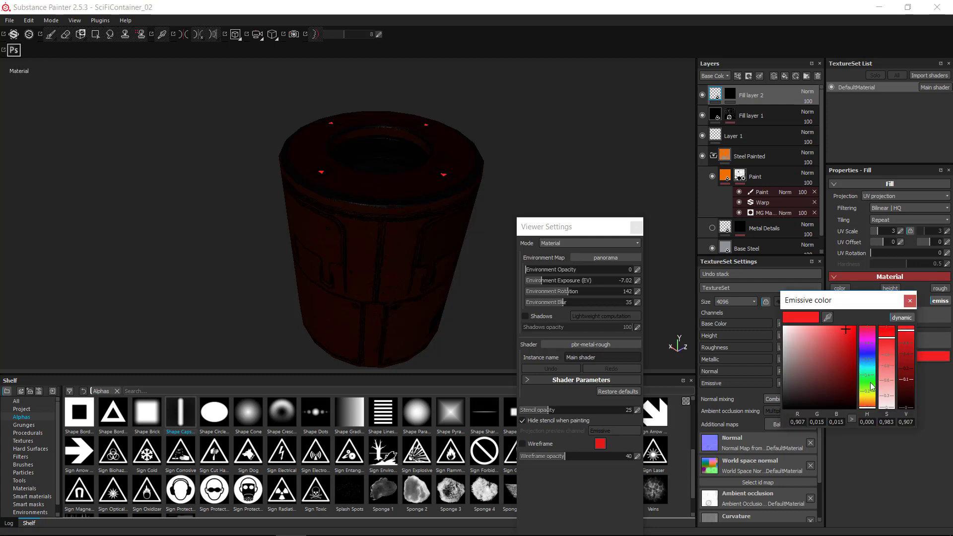
mouse_move(865, 404)
left_mouse_down()
mouse_move(870, 383)
mouse_move(866, 441)
left_mouse_up()
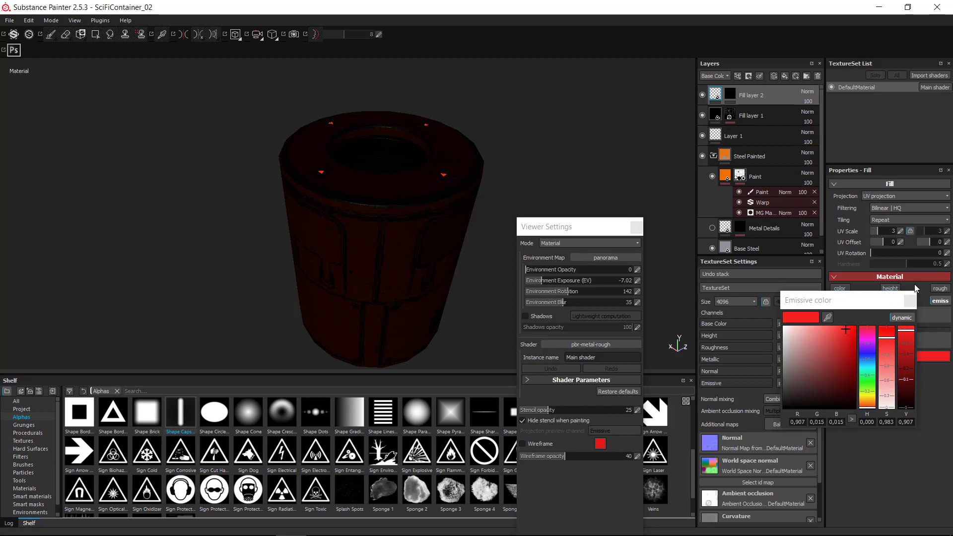
left_click(910, 300)
left_click_drag(616, 235, 639, 230)
left_click(660, 222)
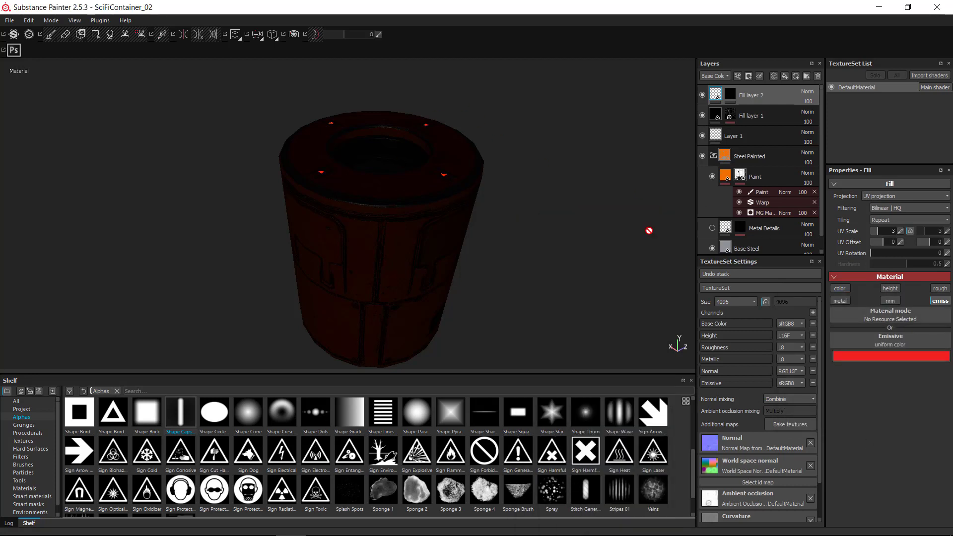
Step: Raise the viewer's environment exposure again to light the container normally and close the viewer settings
left_click(74, 20)
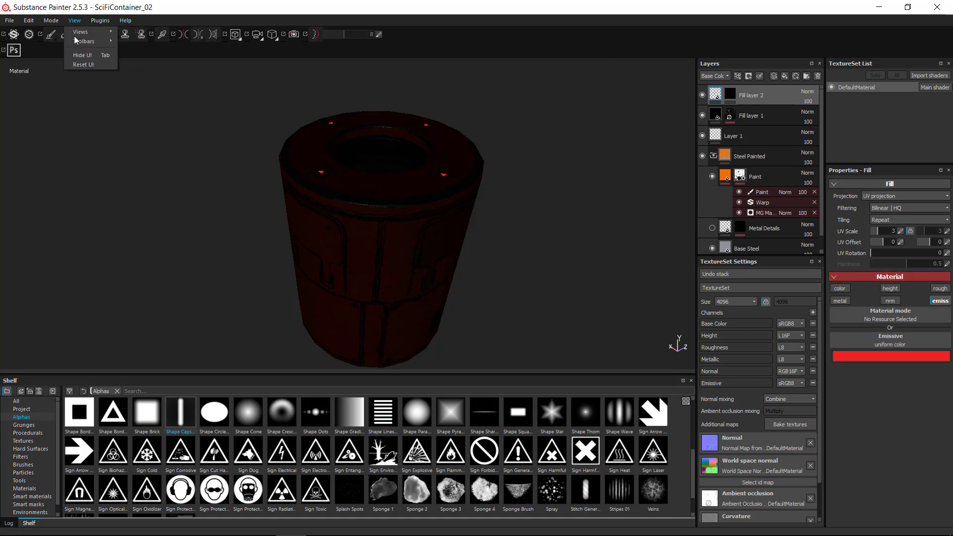
mouse_move(81, 36)
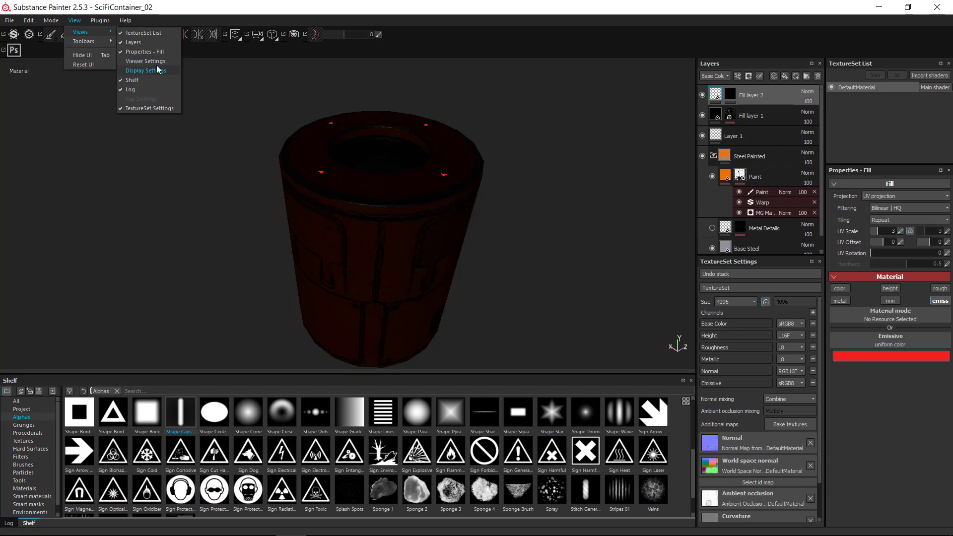
left_click(160, 65)
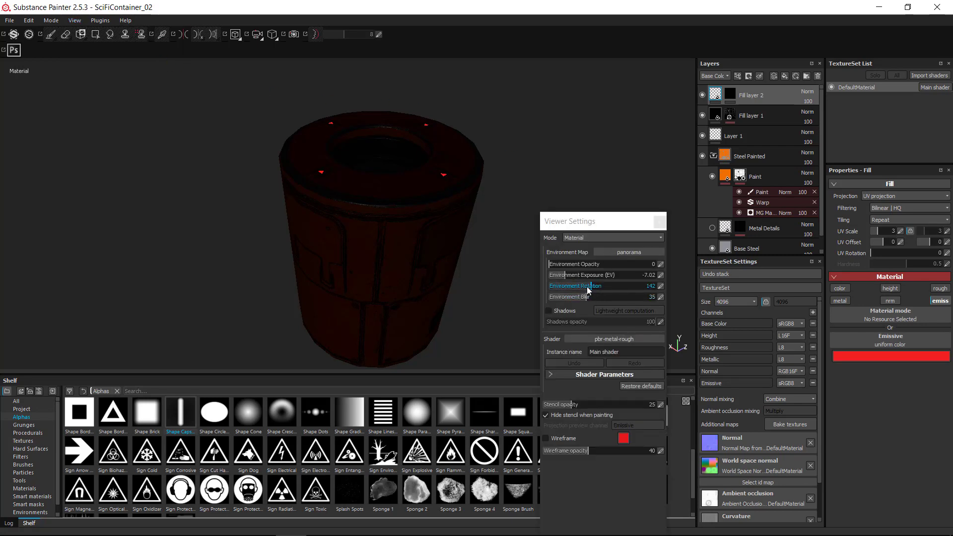
left_click_drag(588, 276, 596, 279)
left_click(660, 222)
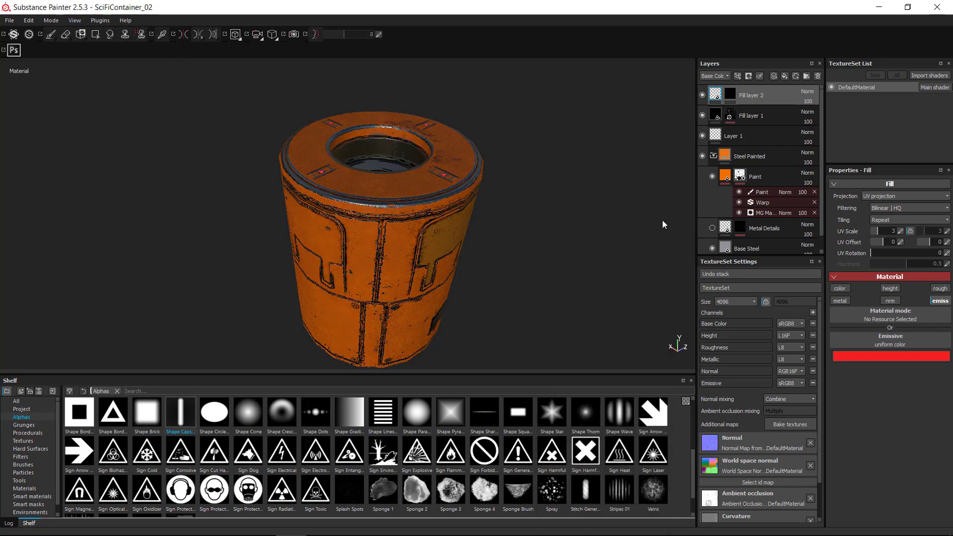
left_click_drag(621, 318, 393, 170, "alt")
left_click_drag(369, 222, 517, 236, "alt")
Step: Export the DefaultMaterial textures as 8-bit PNG at 4096x4096 with the PBR MetalRough configuration to the Maya project's sourceimages folder
left_click(10, 21)
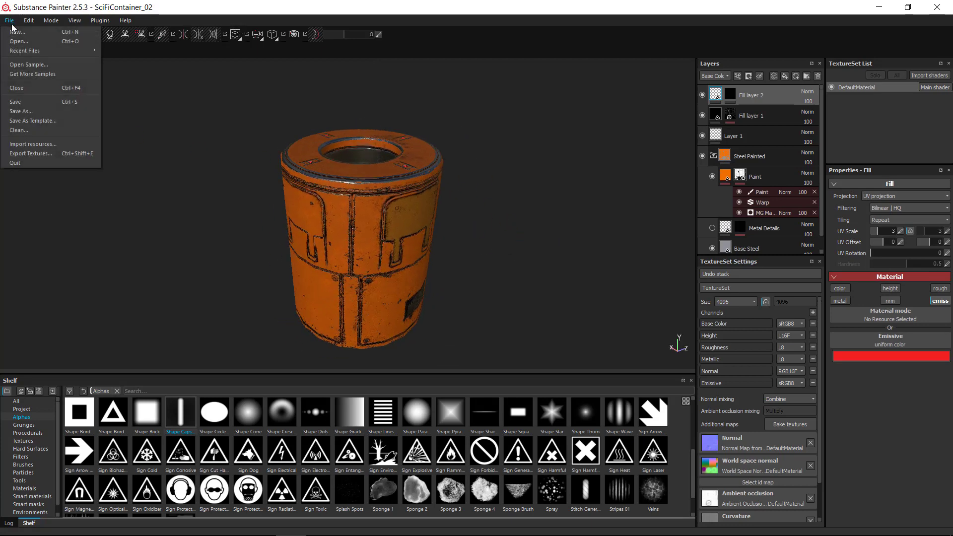
left_click(55, 153)
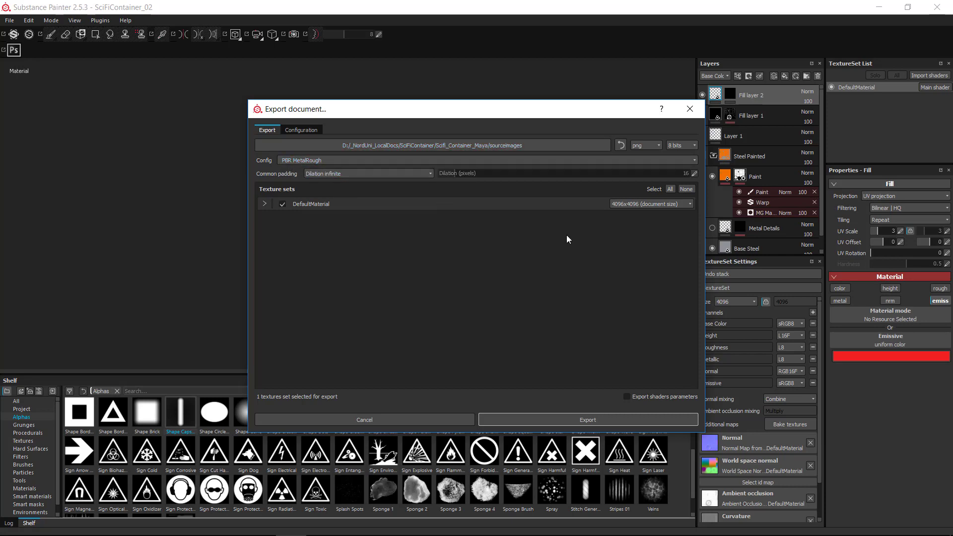
left_click(571, 421)
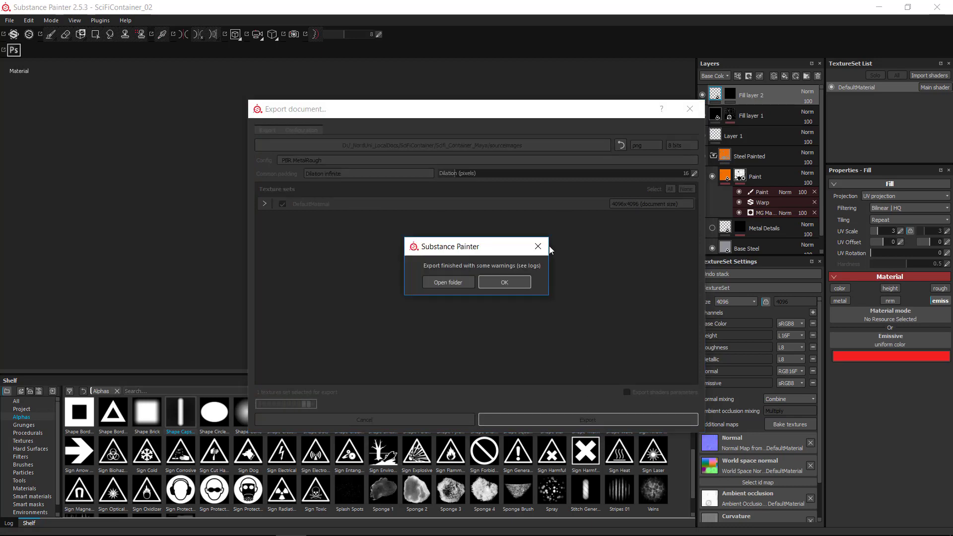
left_click(538, 247)
Step: Switch to the sourceimages folder and review the exported BaseColor, Emissive, Height, Metallic, Normal and Roughness maps by selecting them
key("alt+Tab")
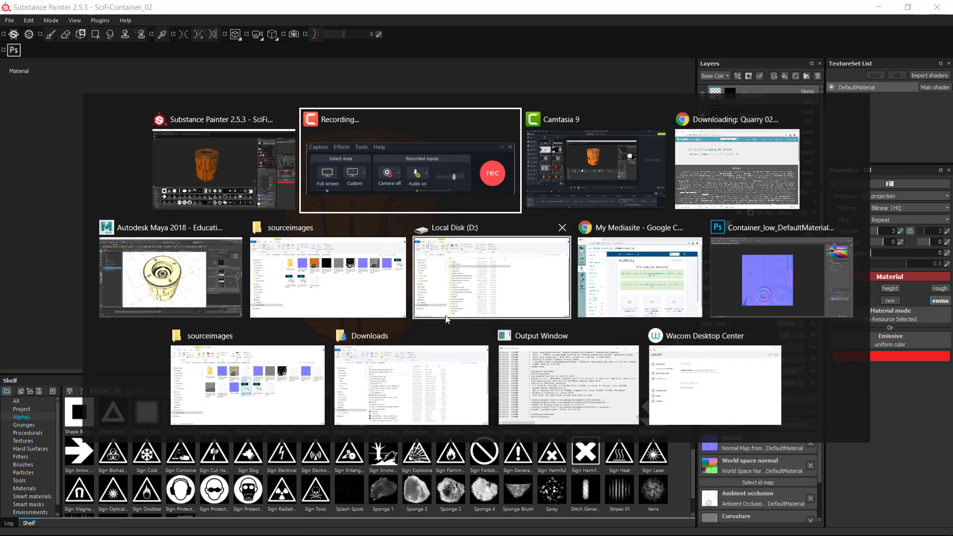
left_click(369, 243)
left_click(396, 229)
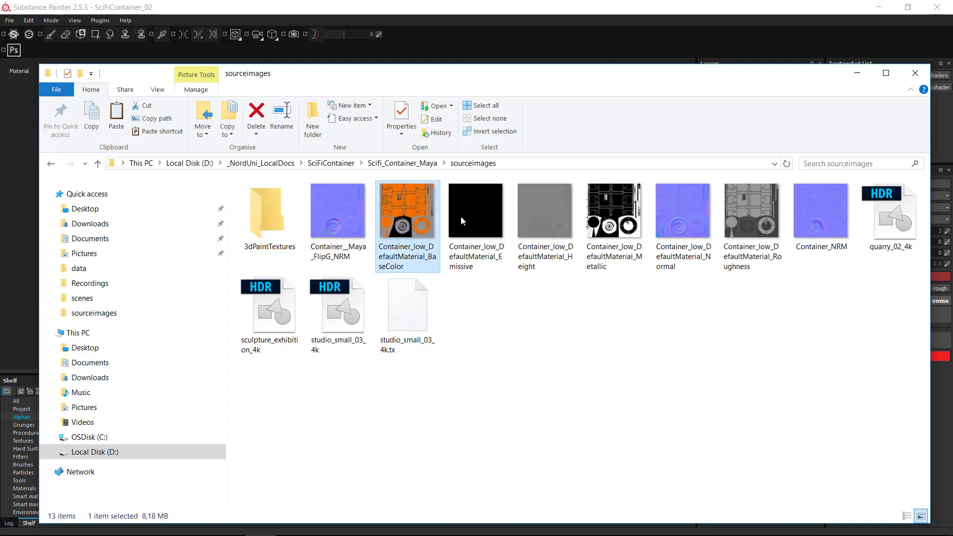
left_click(475, 219, "ctrl")
left_click(544, 218, "ctrl")
left_click(604, 226, "ctrl")
left_click(683, 218, "ctrl")
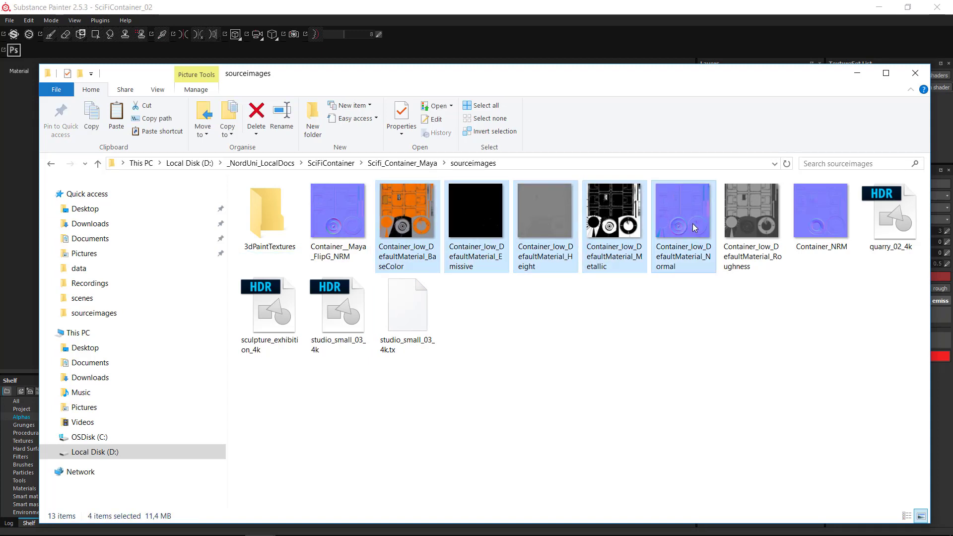
left_click(752, 219, "ctrl")
left_click_drag(410, 233, 485, 239)
left_click(489, 314)
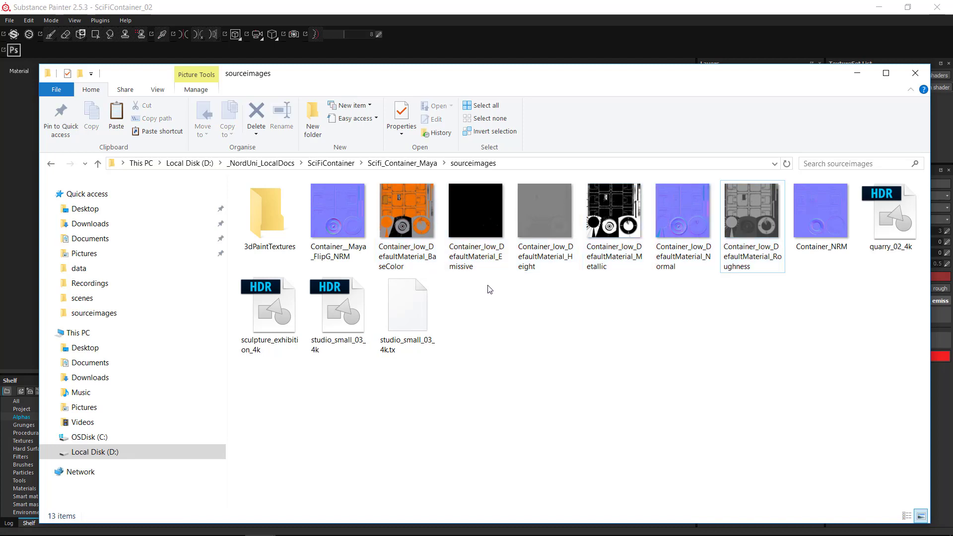
Step: Open Container_low_DefaultMaterial_Emissive in Photoshop, examine the red triangles on the map, and close the image
left_click(485, 221)
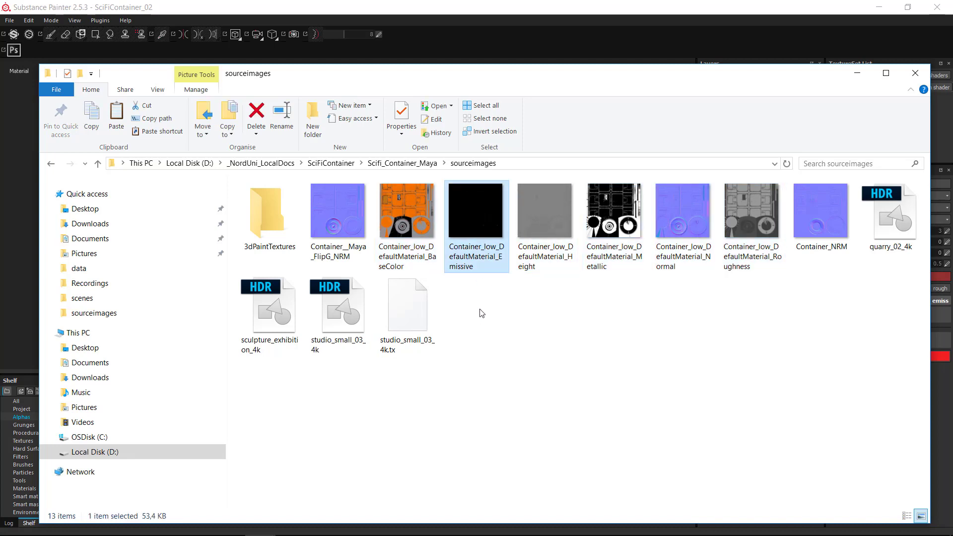
right_click(473, 232)
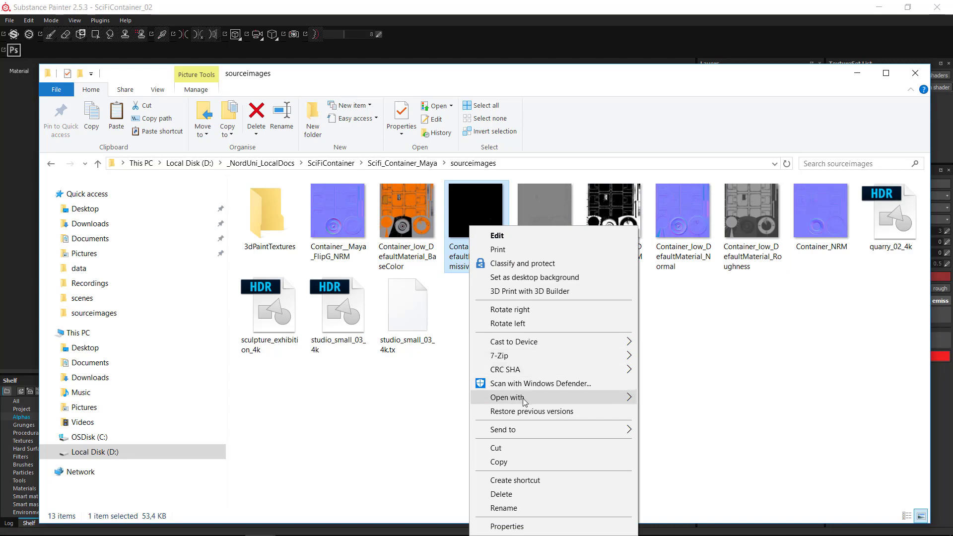
mouse_move(536, 402)
left_click(701, 412)
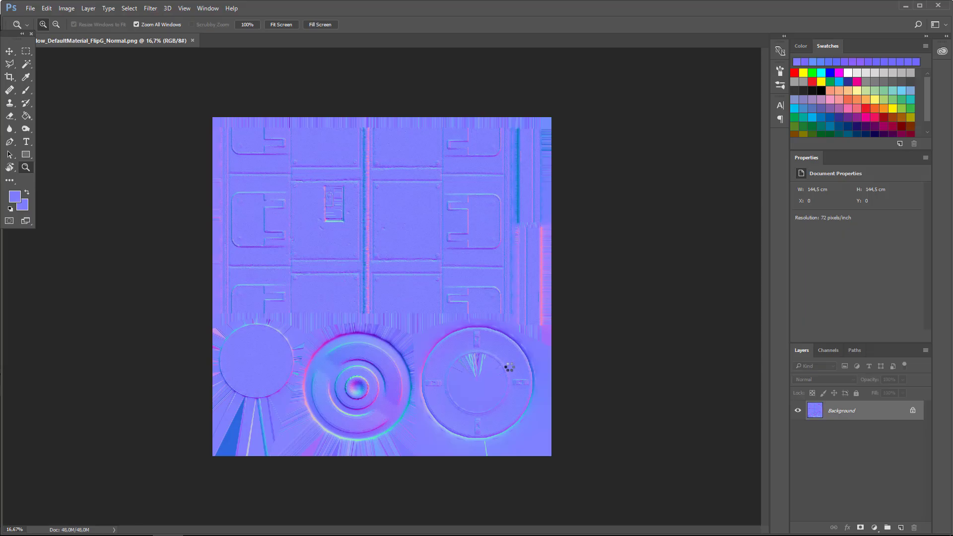
left_click(480, 359)
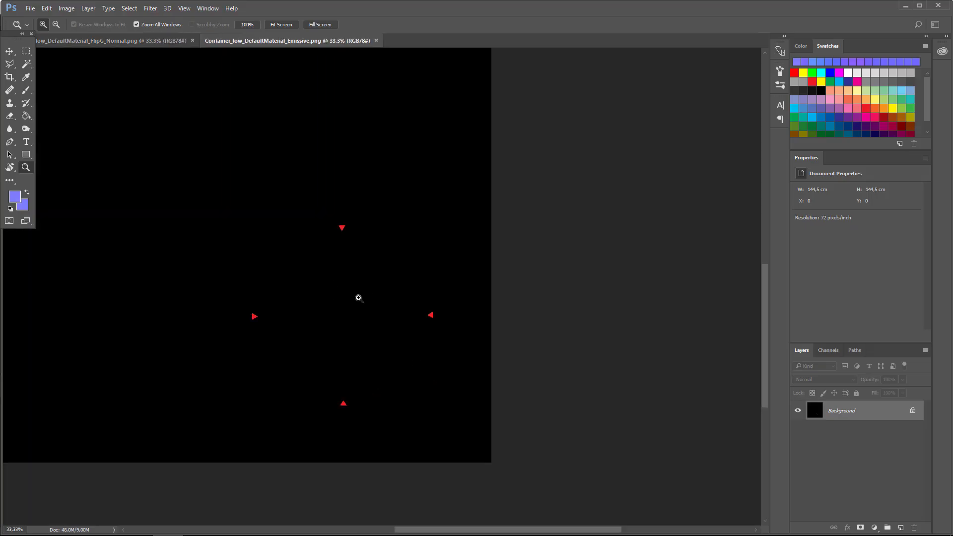
left_click_drag(401, 287, 438, 342)
left_click(425, 364, "alt")
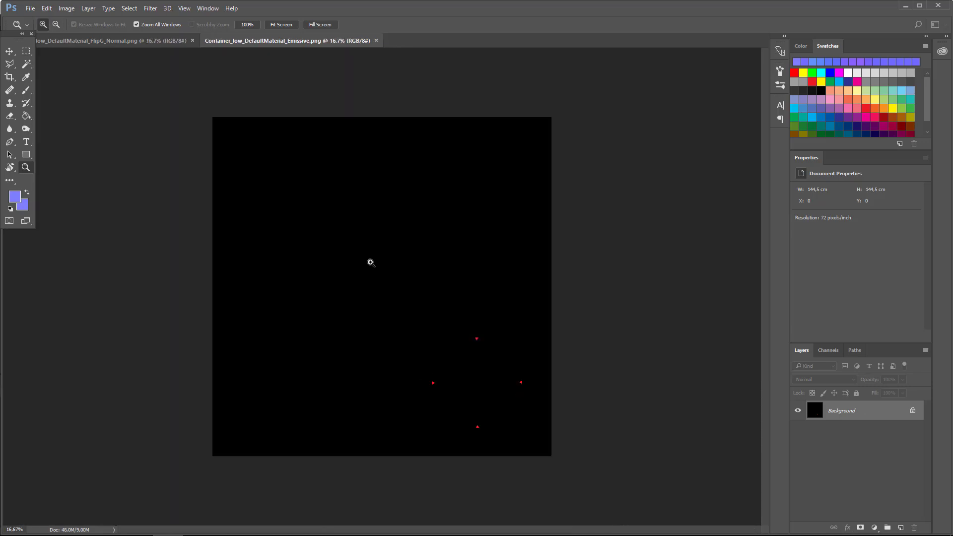
key("ctrl+w")
Step: Switch back to the sourceimages folder and review the exported Height, Metallic, Normal and Roughness maps
key("alt+Tab")
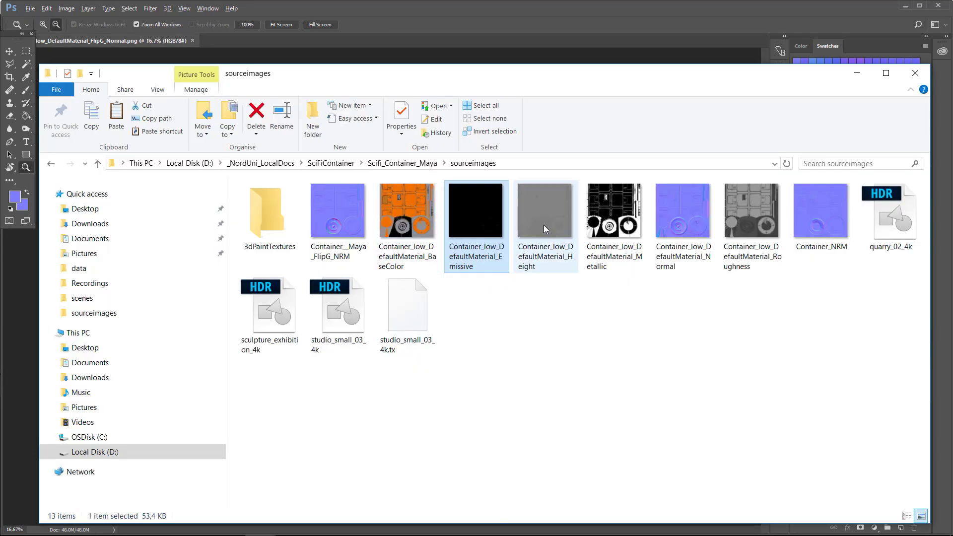
left_click(537, 242)
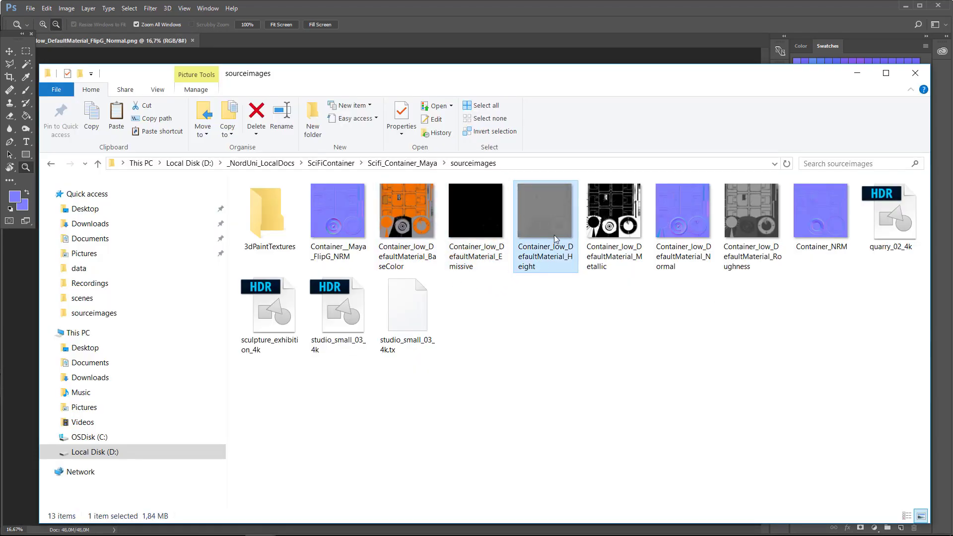
key("Right")
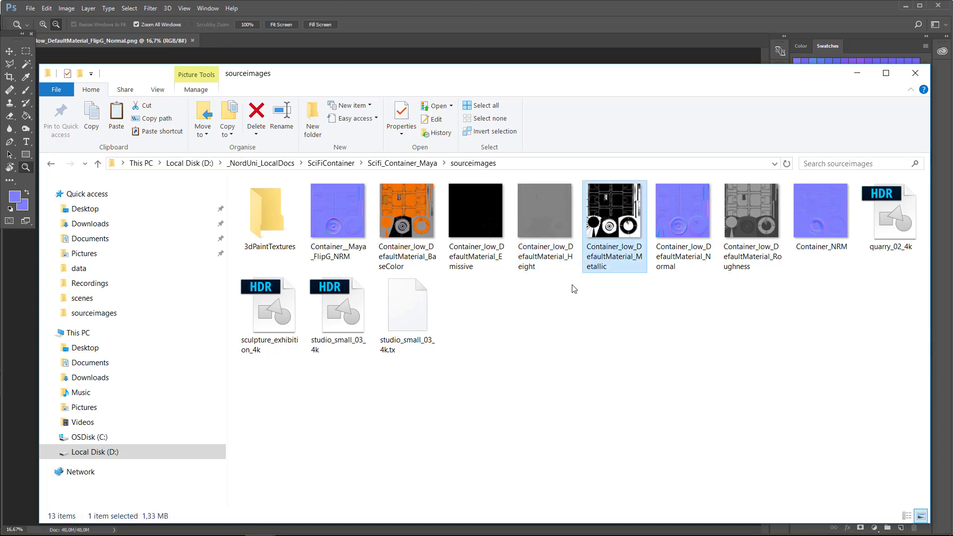
key("Left")
key("Right")
left_click(683, 219)
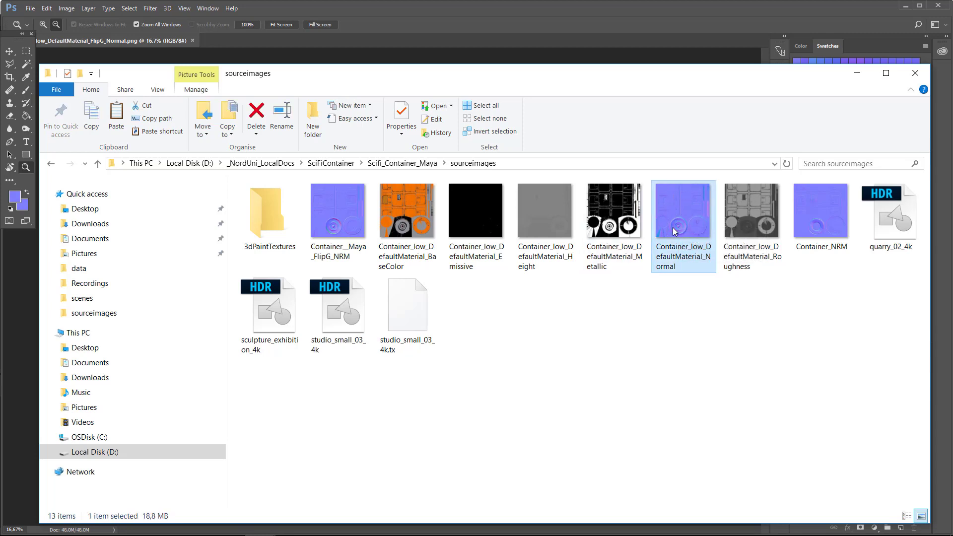
left_click(753, 211)
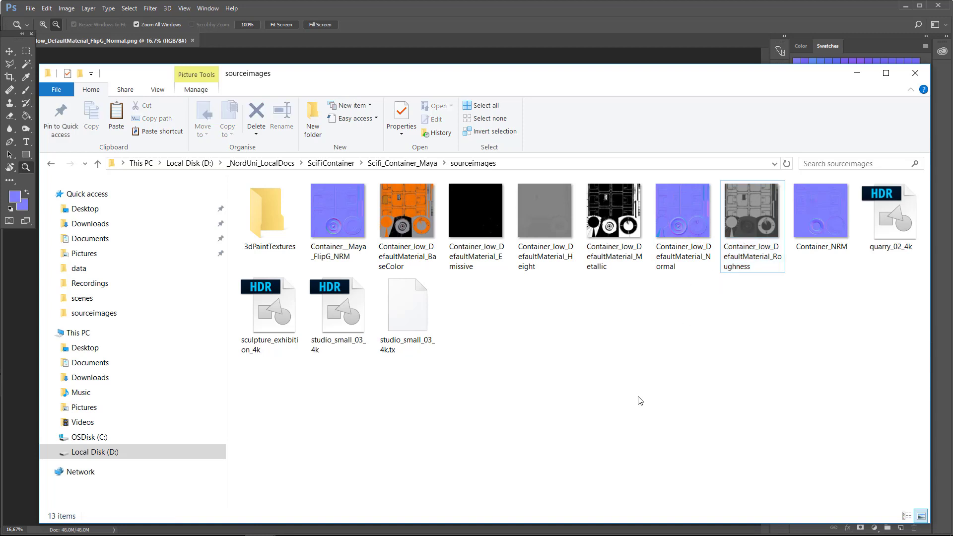
Step: Switch to the Container Low page on Sketchfab and open the model's material settings in the 3D editor
key("alt+Tab")
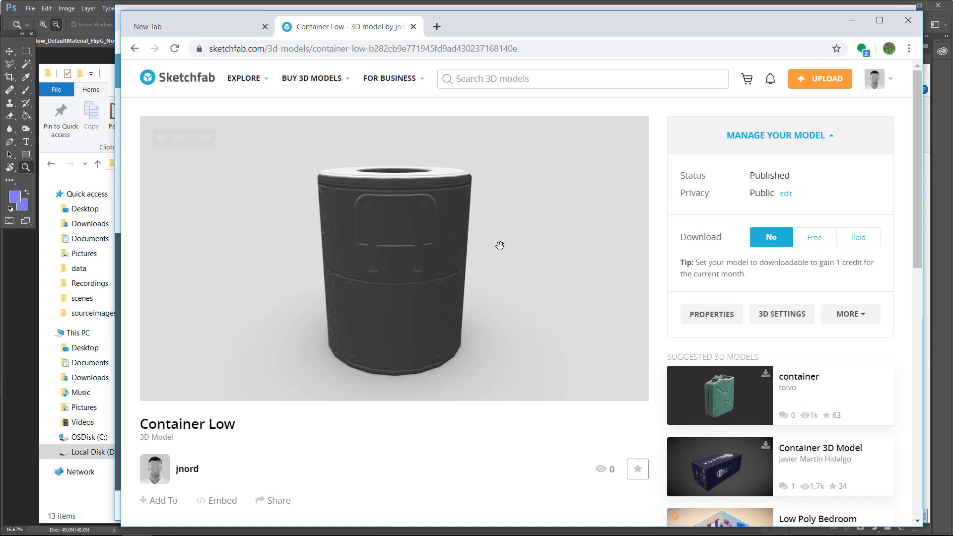
mouse_move(500, 246)
left_mouse_down()
mouse_move(493, 241)
mouse_move(606, 227)
mouse_move(527, 242)
mouse_move(589, 251)
mouse_move(533, 242)
mouse_move(546, 247)
left_mouse_up()
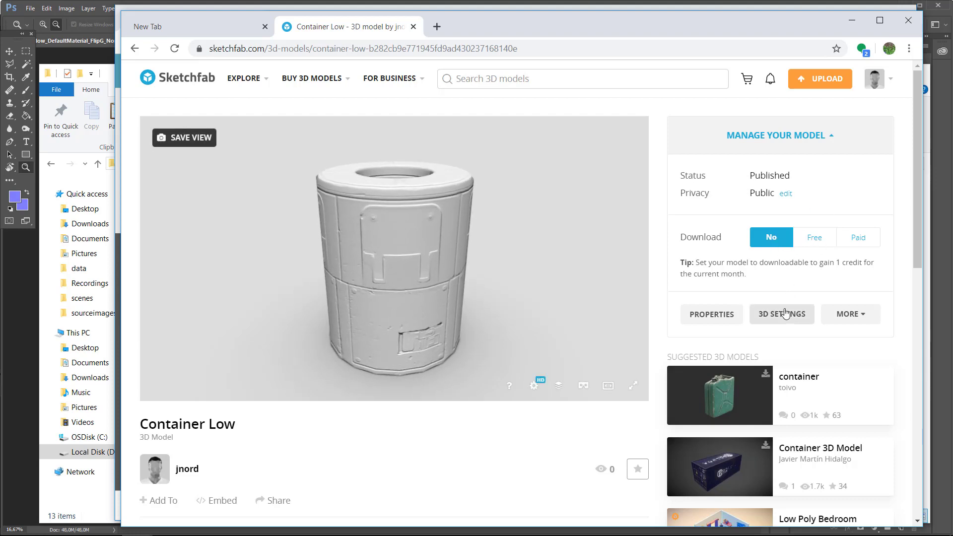
left_click(784, 314)
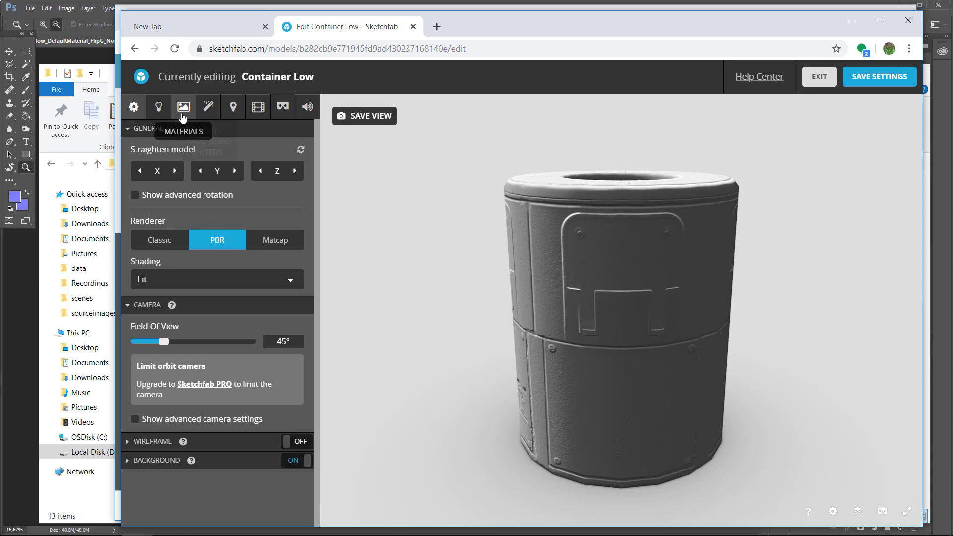
left_click(183, 108)
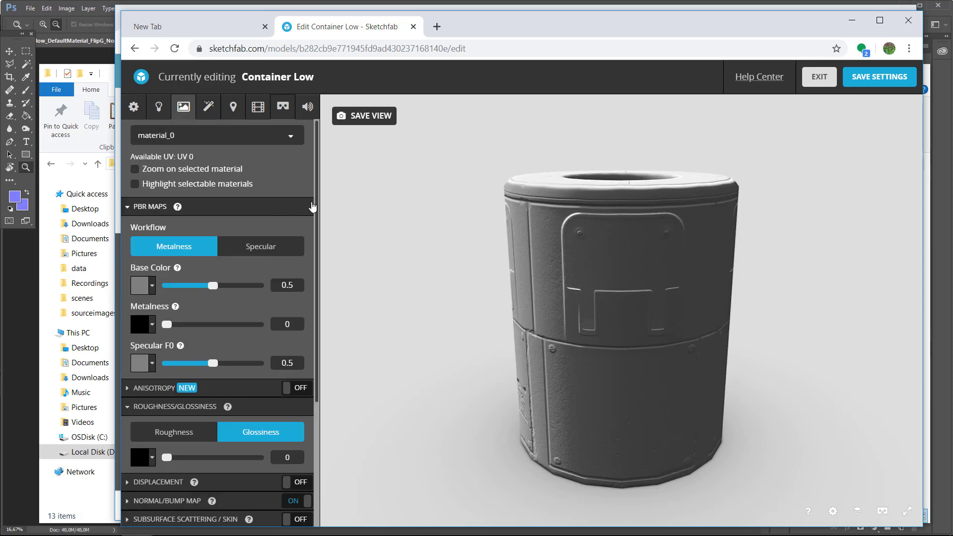
Step: Expand the Normal/Bump Map settings of material_0 and open the texture manager for its normal map
left_click_drag(318, 224, 324, 310)
scroll(307, 332, "down", 1)
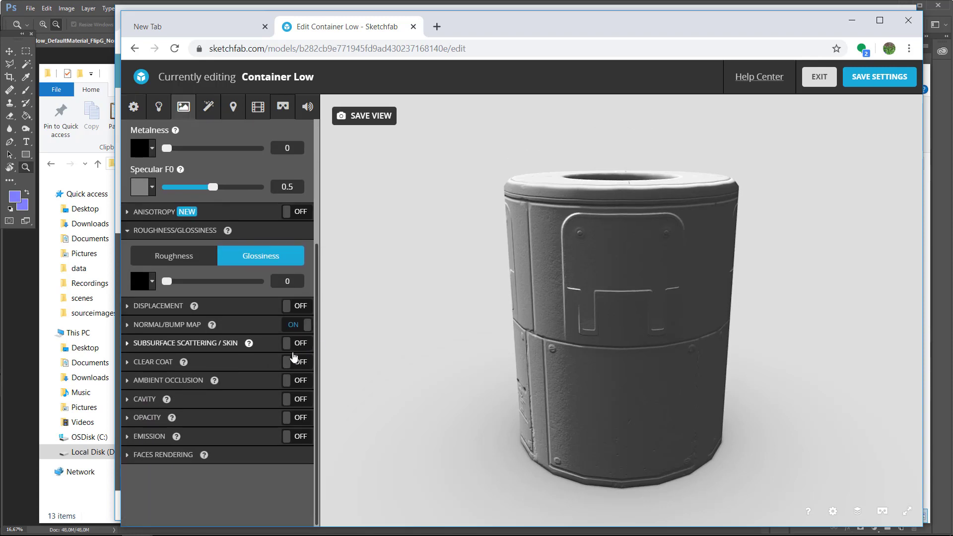
left_click(168, 324)
left_click(152, 379)
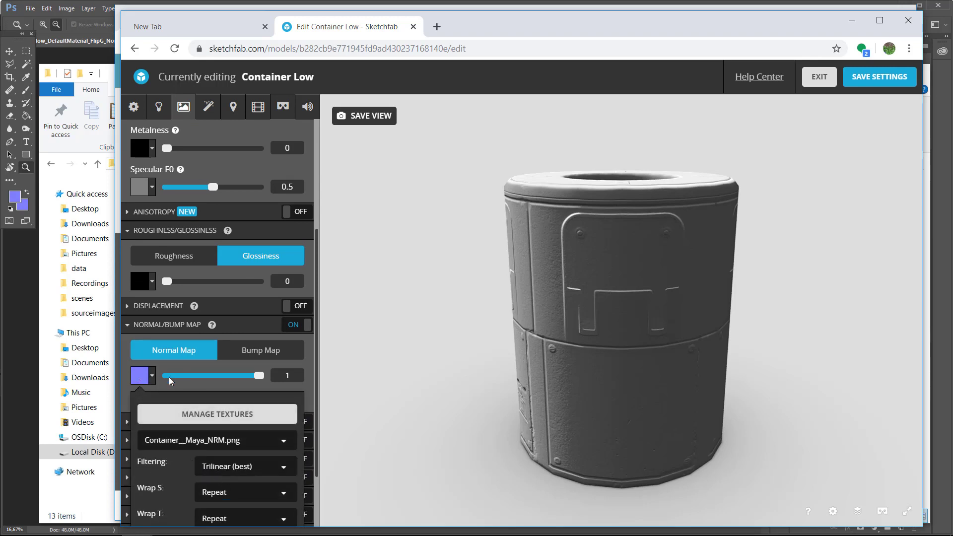
left_click(149, 378)
left_click(152, 378)
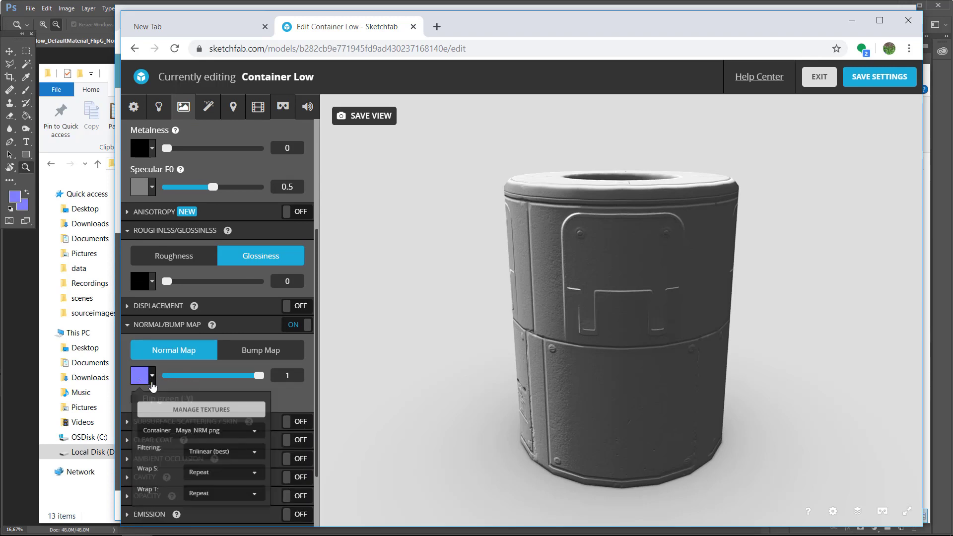
left_click(168, 415)
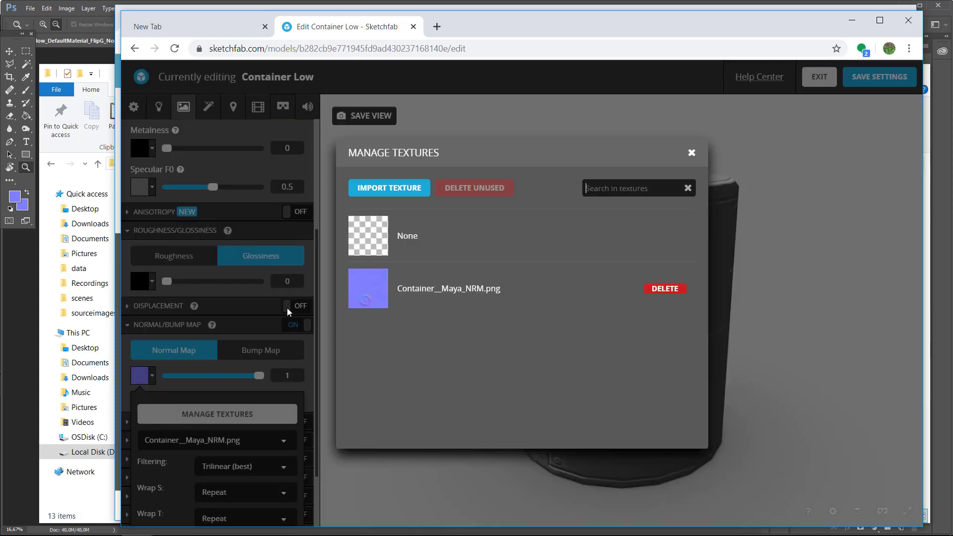
Step: Import Container_low_DefaultMaterial_Normal from the Scifi_Container_Maya sourceimages folder and assign it as the material's normal map
left_click(391, 188)
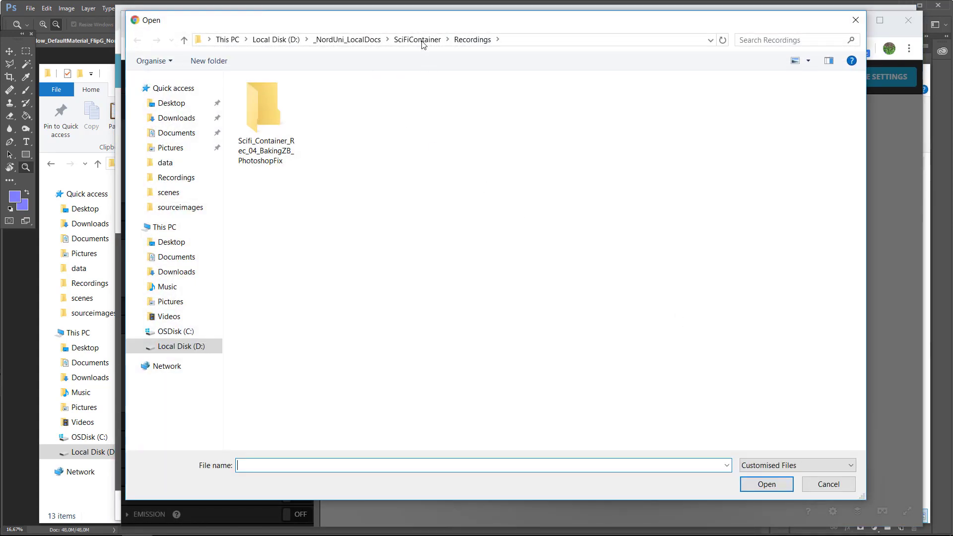
left_click(423, 44)
double_click(299, 127)
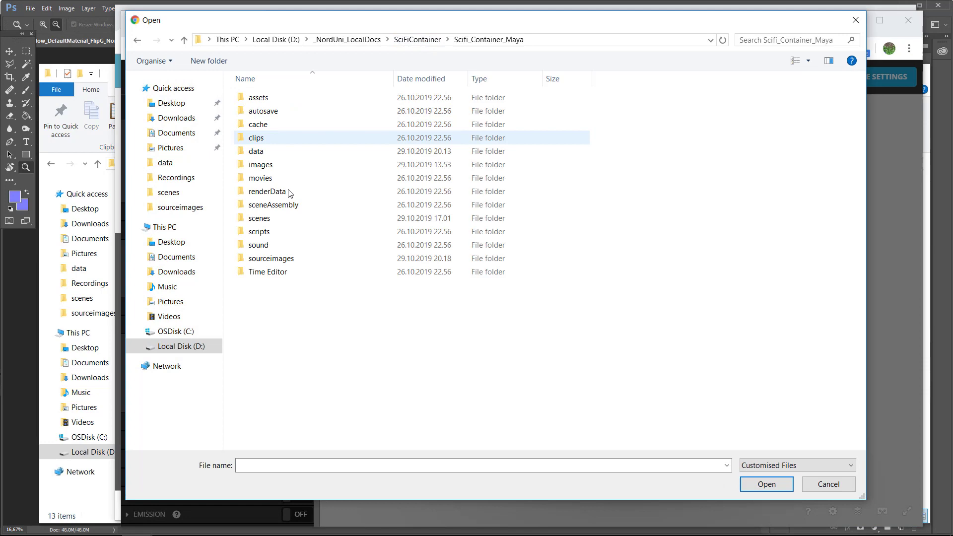
double_click(272, 260)
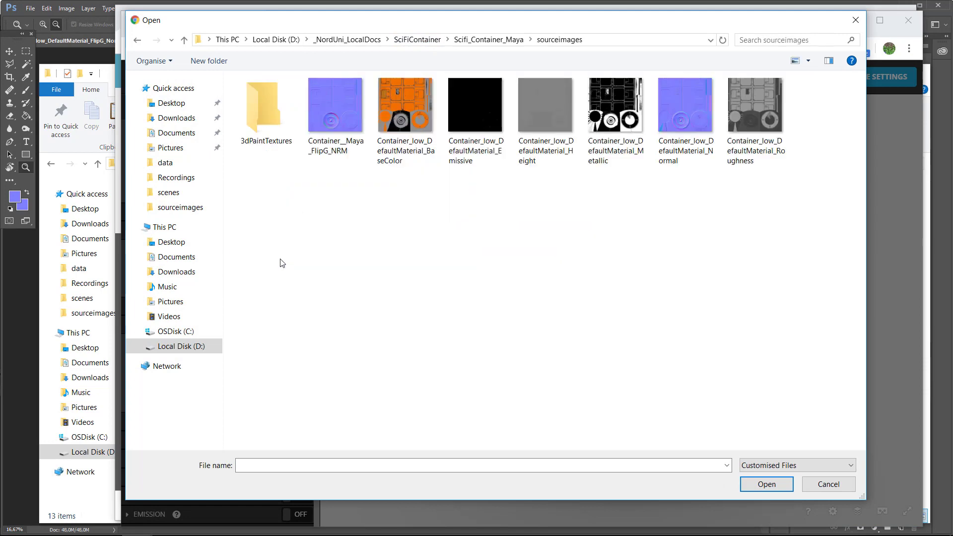
left_click(687, 119)
left_click(765, 484)
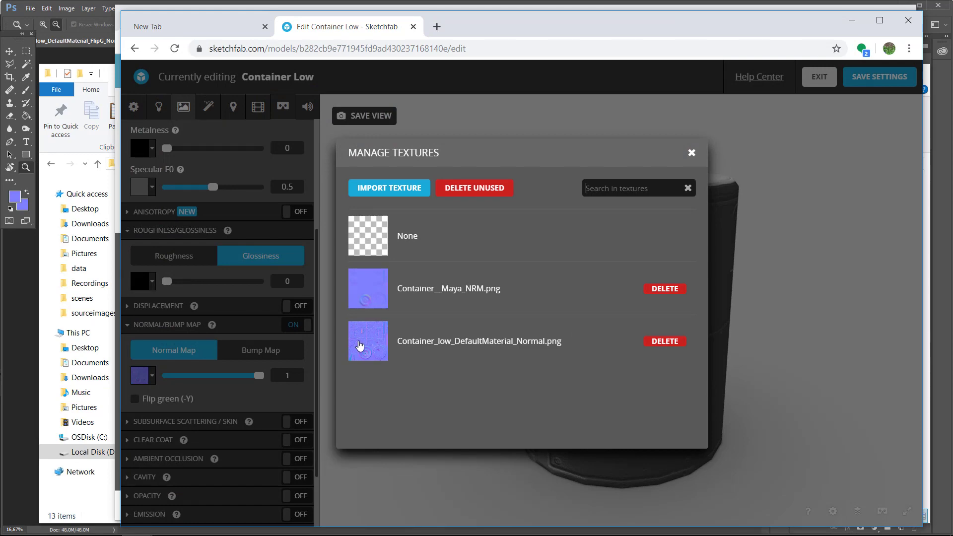
left_click(360, 344)
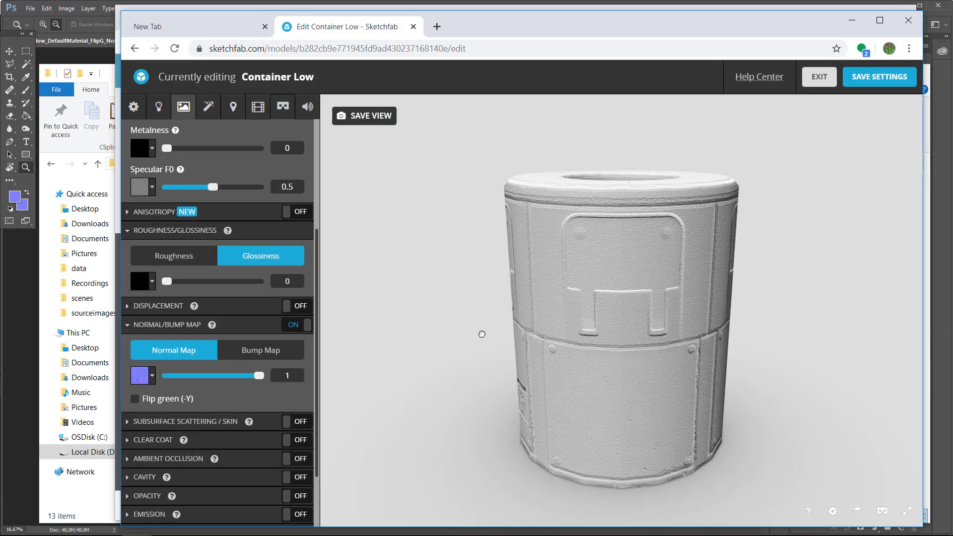
Step: Enable Flip green (-Y) on the normal map, comparing the container's relief with it off and on under different light directions
mouse_move(481, 334)
left_mouse_down()
mouse_move(602, 334)
mouse_move(557, 315)
mouse_move(666, 278)
left_mouse_up()
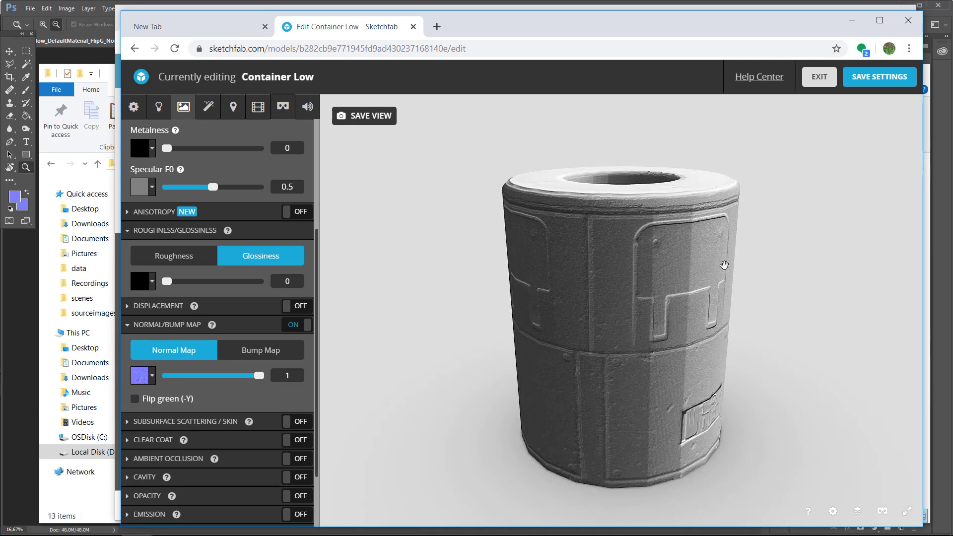
mouse_move(838, 274)
left_mouse_down()
mouse_move(602, 277)
mouse_move(663, 290)
mouse_move(625, 289)
left_mouse_up()
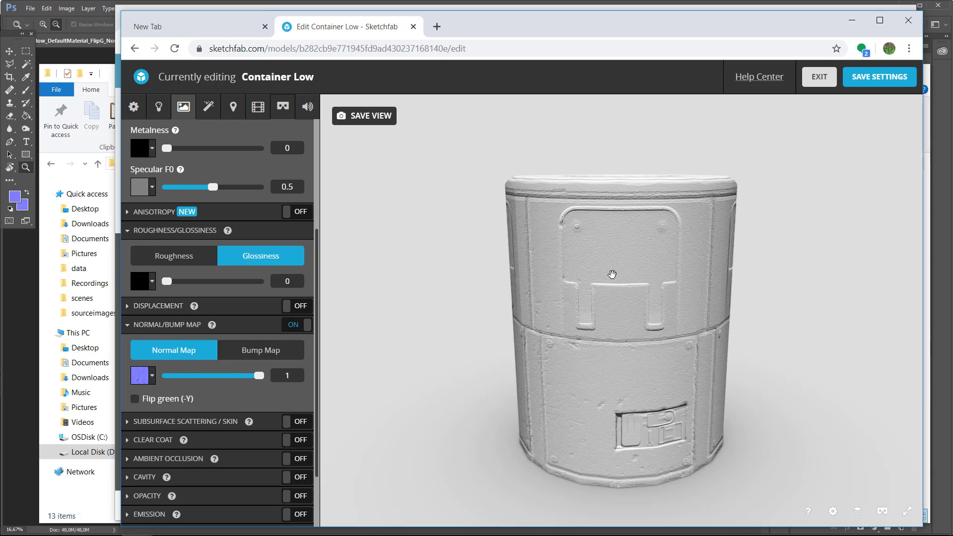
mouse_move(559, 262)
left_mouse_down("alt")
mouse_move(696, 246)
mouse_move(672, 242)
left_mouse_up("alt")
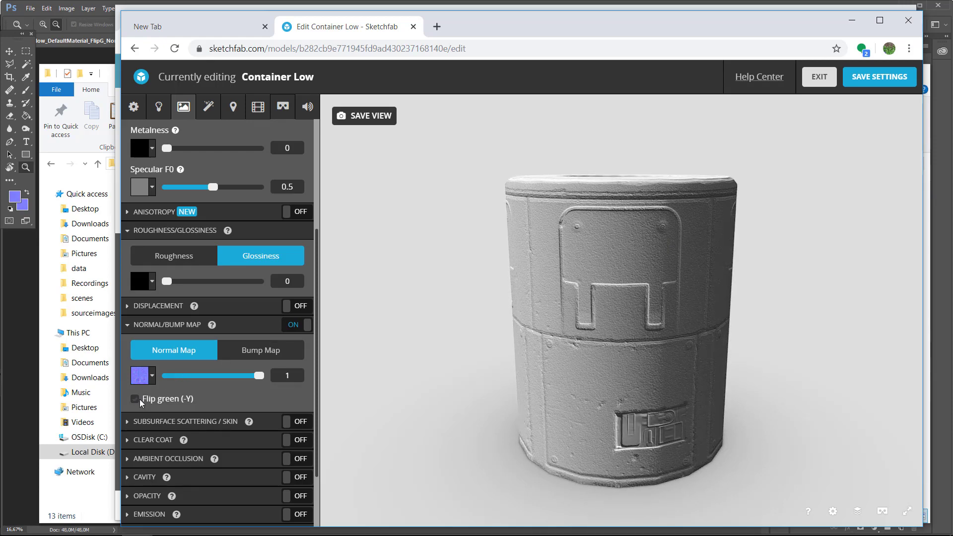
mouse_move(510, 271)
left_mouse_down("alt")
mouse_move(636, 247)
mouse_move(404, 277)
mouse_move(498, 254)
mouse_move(701, 239)
mouse_move(595, 288)
mouse_move(634, 303)
mouse_move(587, 300)
left_mouse_up("alt")
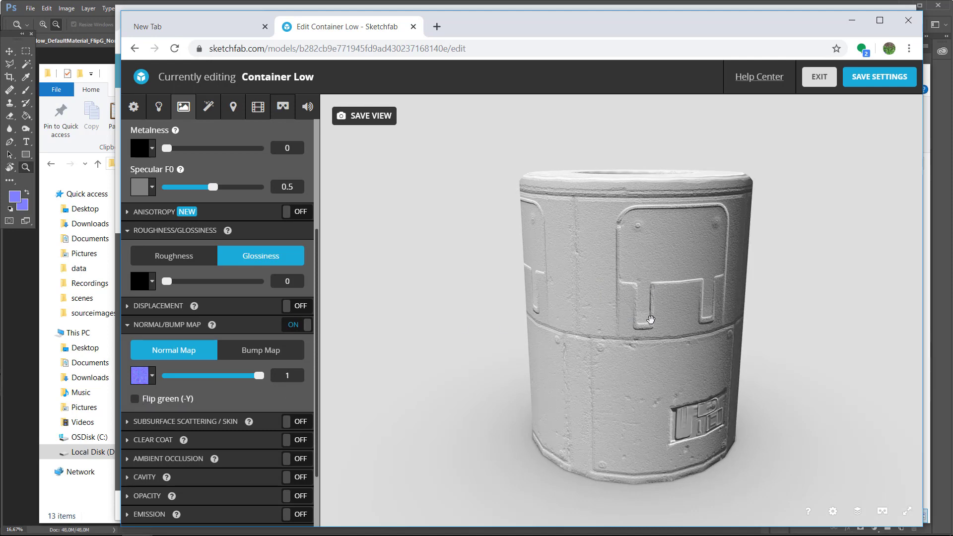
left_click_drag(636, 317, 584, 304, "alt")
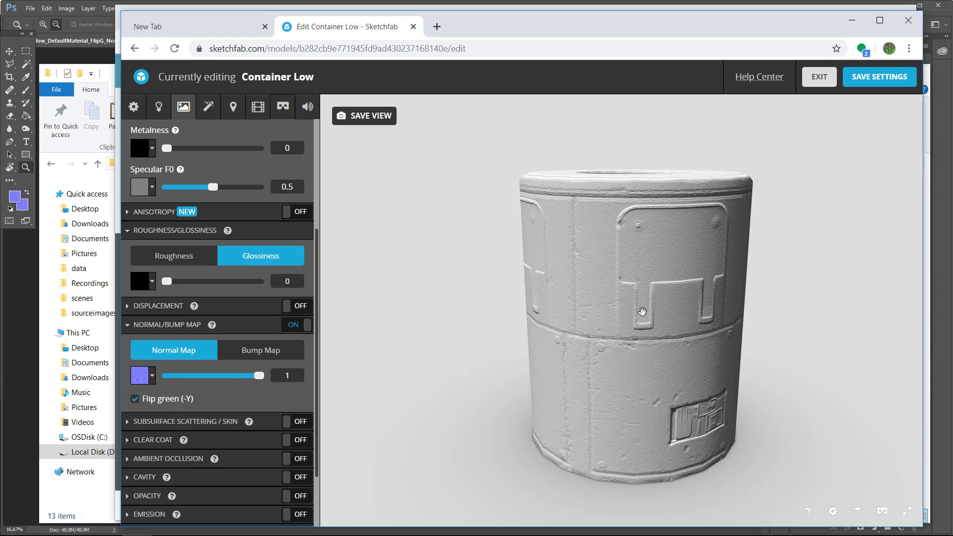
left_click_drag(642, 311, 590, 297, "alt")
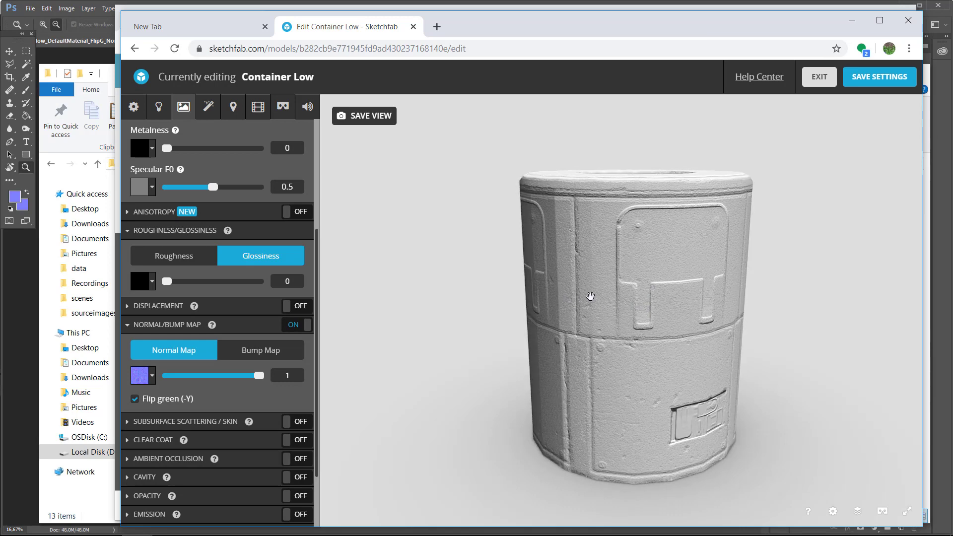
left_click(136, 400)
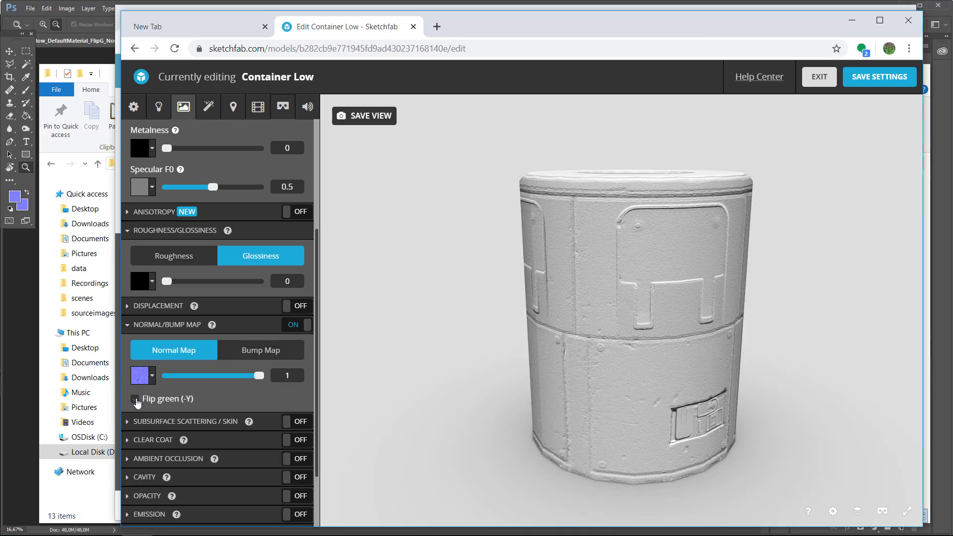
left_click(136, 400)
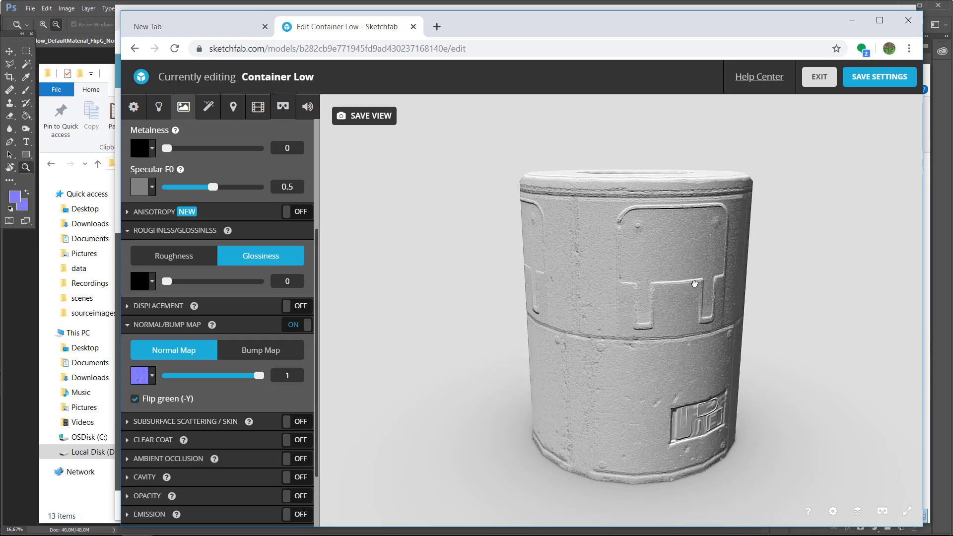
left_click_drag(701, 276, 677, 270)
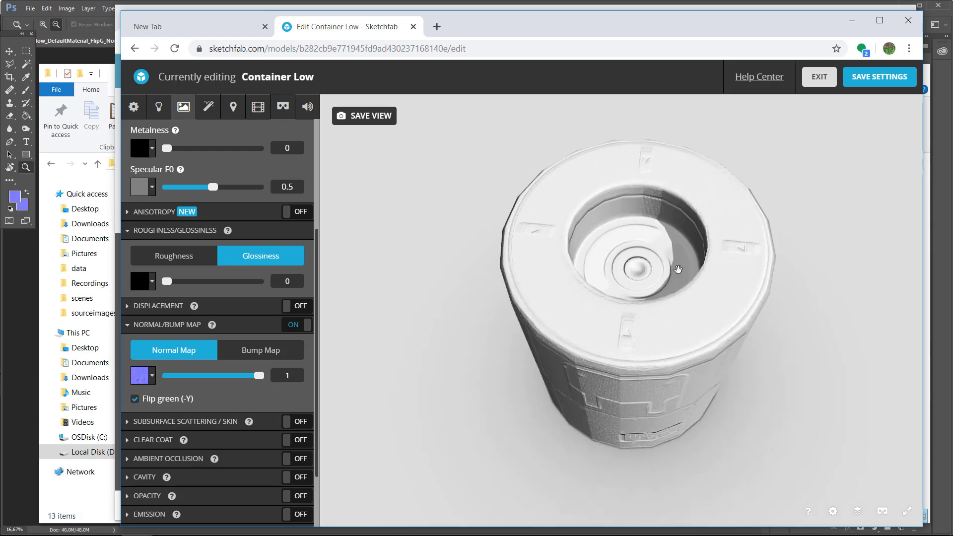
left_click_drag(760, 276, 793, 310)
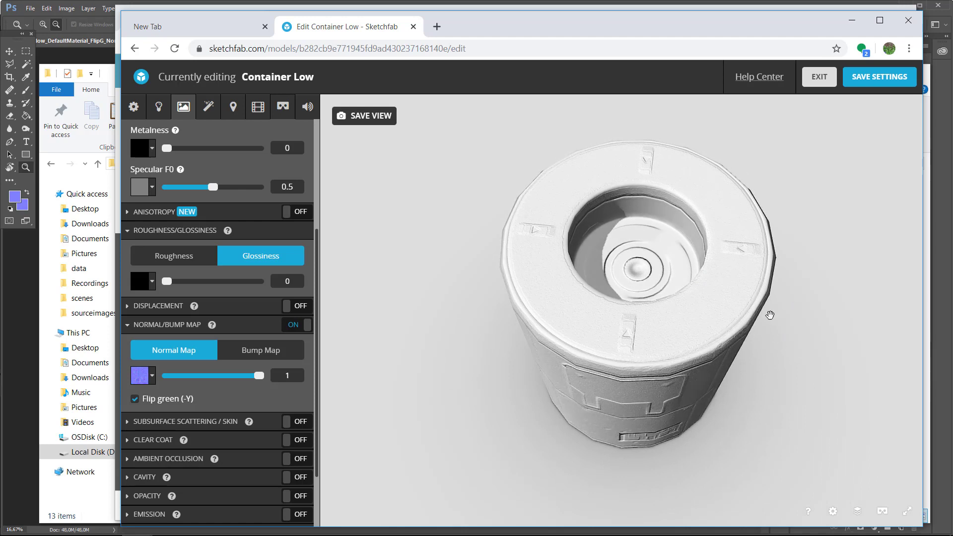
left_click_drag(472, 382, 457, 343)
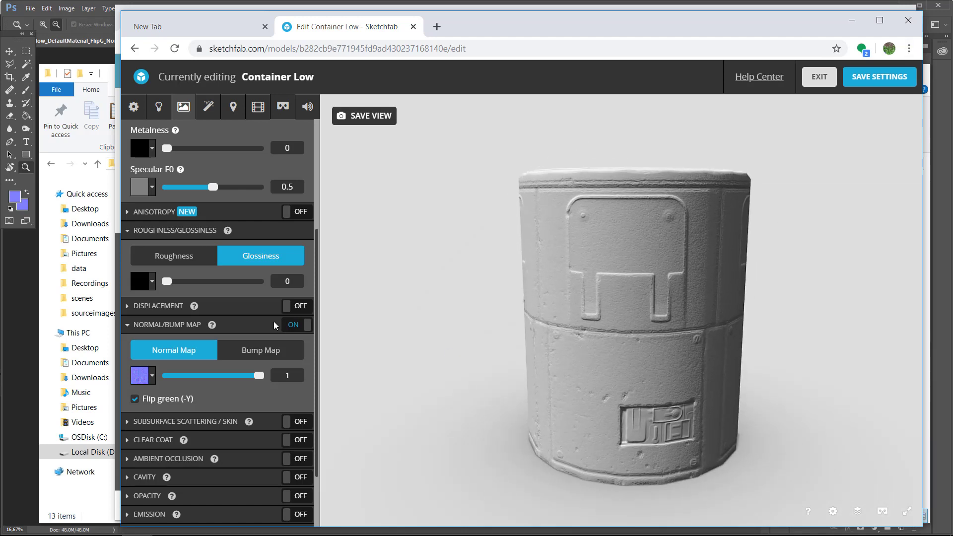
Step: Import Container_low_DefaultMaterial_BaseColor from the sourceimages folder and assign it as the material's Base Color texture
scroll(313, 282, "up", 3)
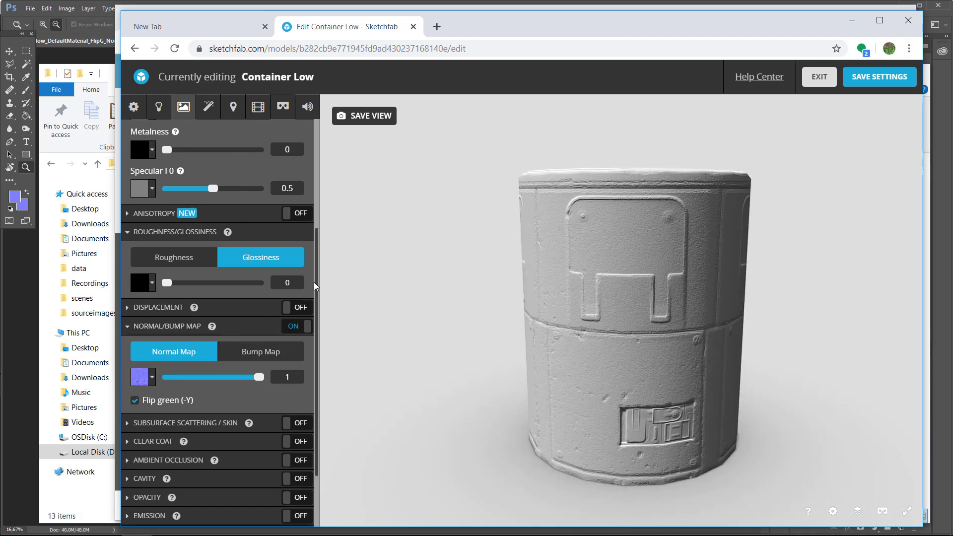
left_click(151, 238)
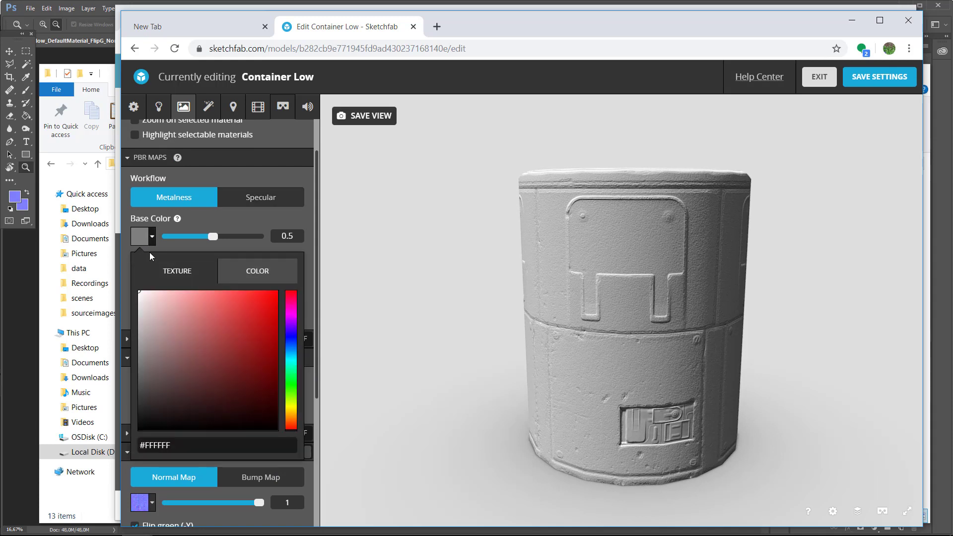
left_click(146, 242)
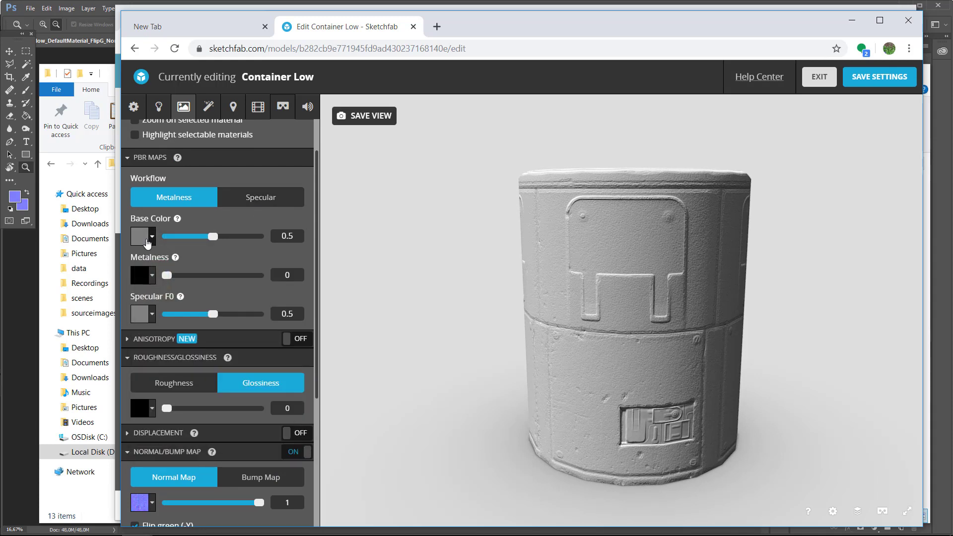
left_click(142, 241)
left_click(178, 274)
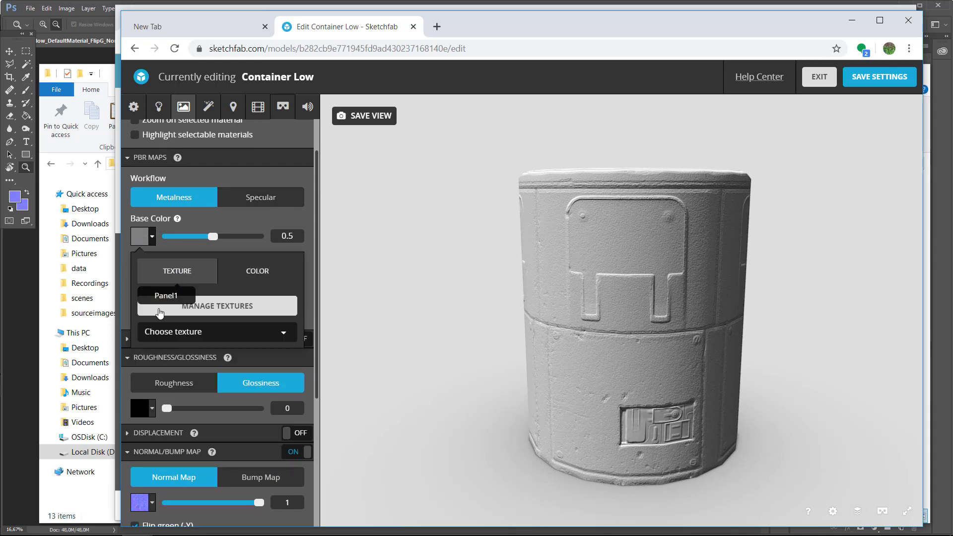
left_click(223, 311)
left_click(403, 195)
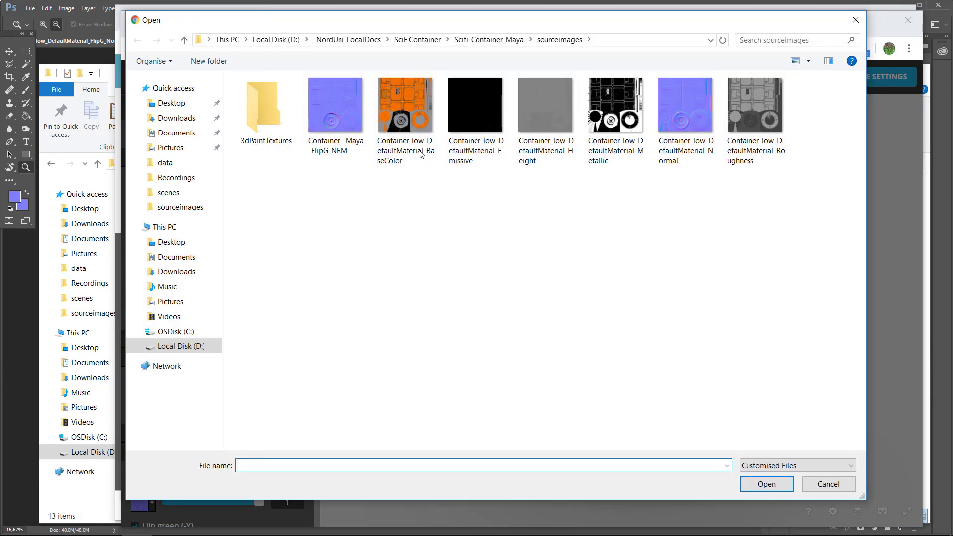
left_click(411, 134)
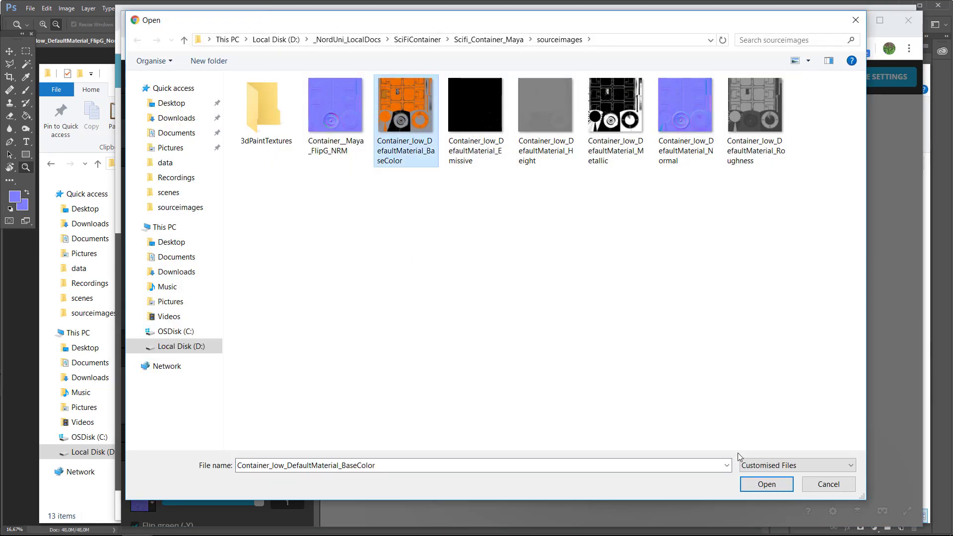
left_click(765, 485)
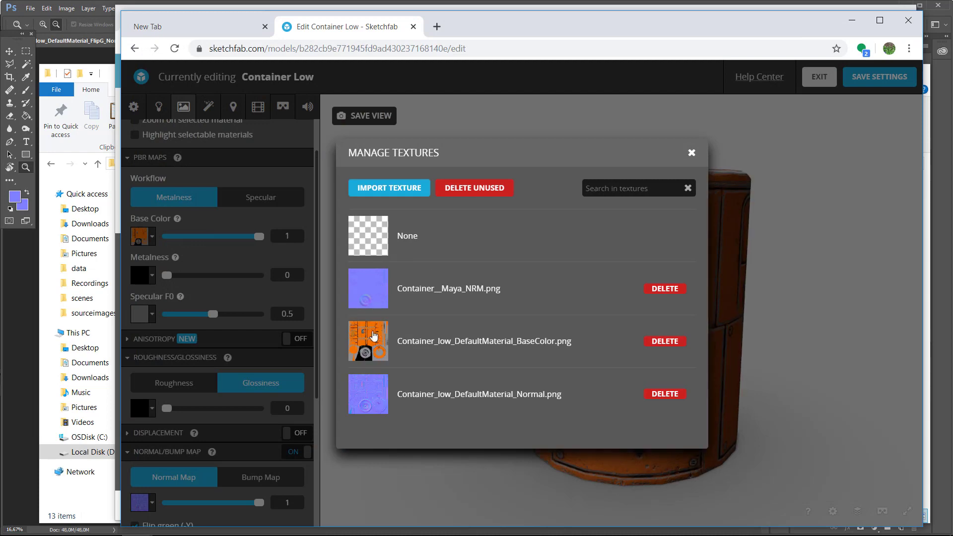
left_click(375, 339)
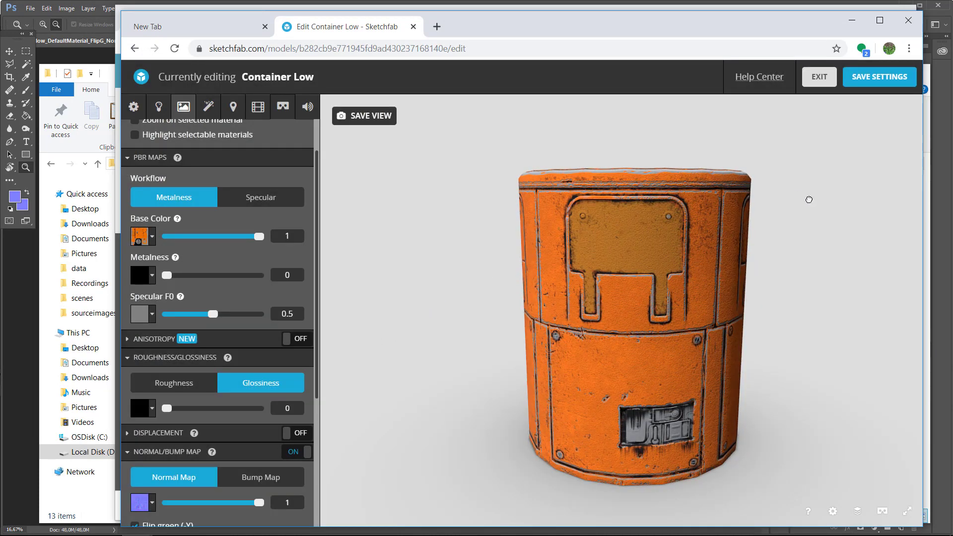
left_click_drag(809, 200, 826, 198)
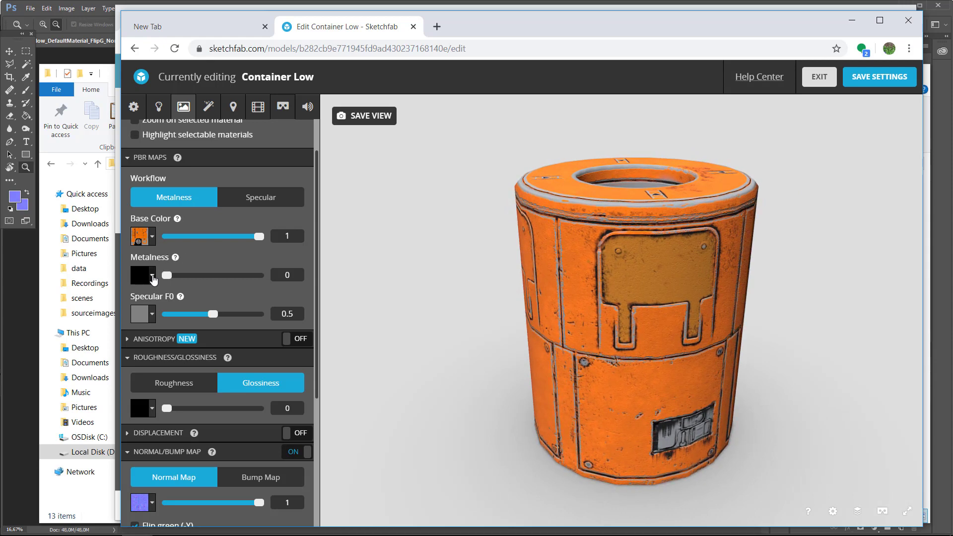
Step: Import Container_low_DefaultMaterial_Metallic from the sourceimages folder and assign it as the material's Metalness texture
left_click(152, 276)
left_click(185, 318)
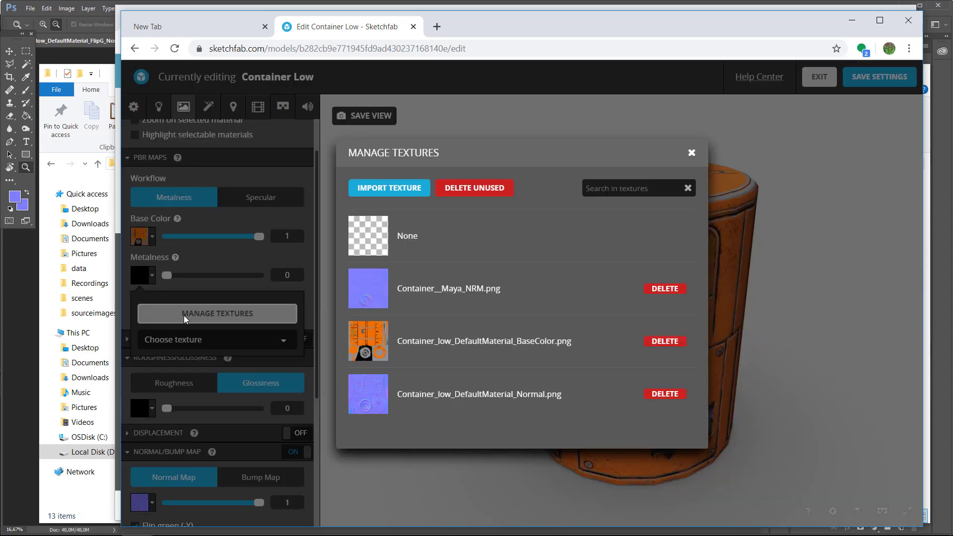
left_click(404, 194)
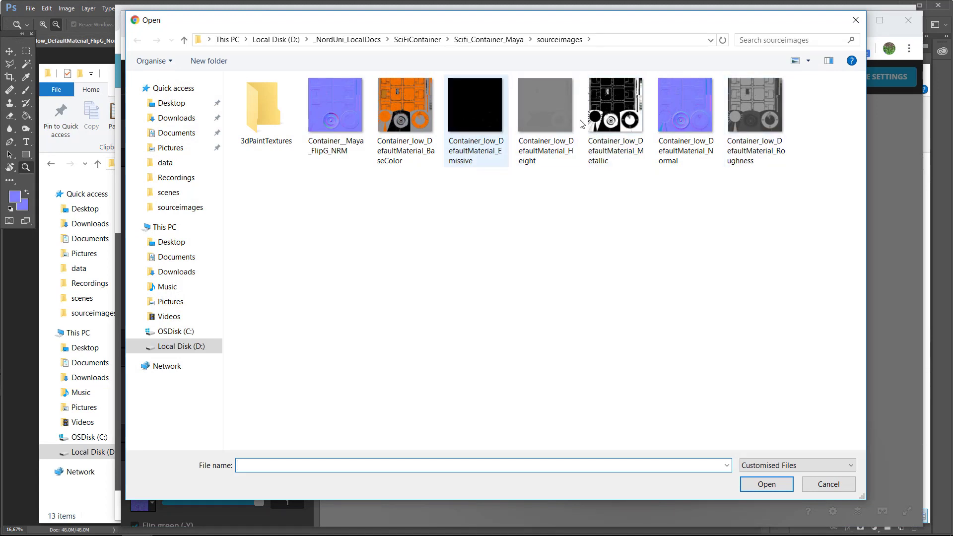
left_click(607, 92)
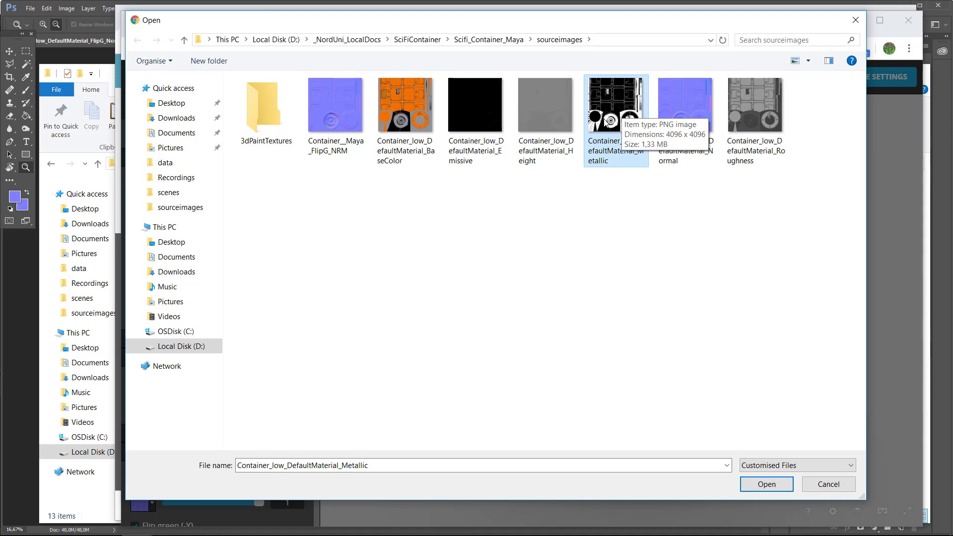
left_click(767, 484)
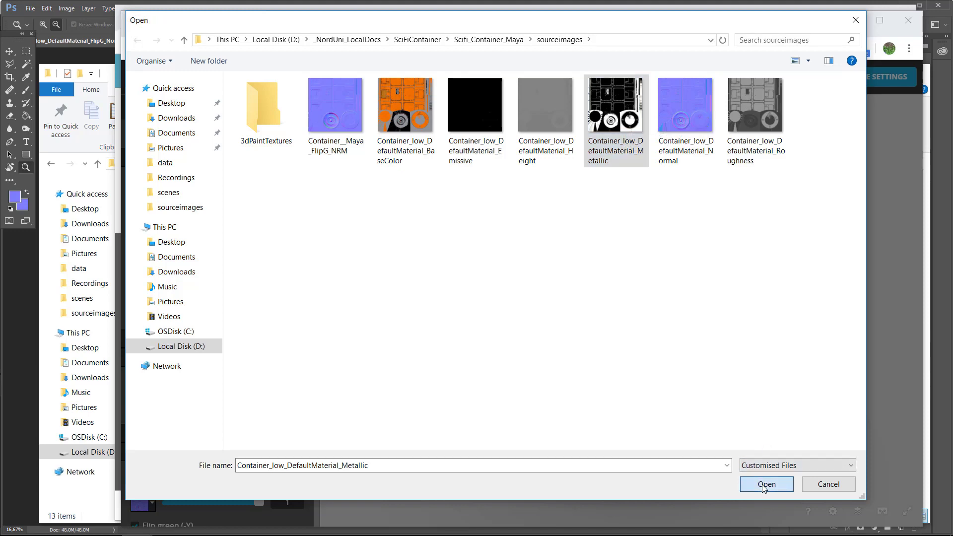
key("Escape")
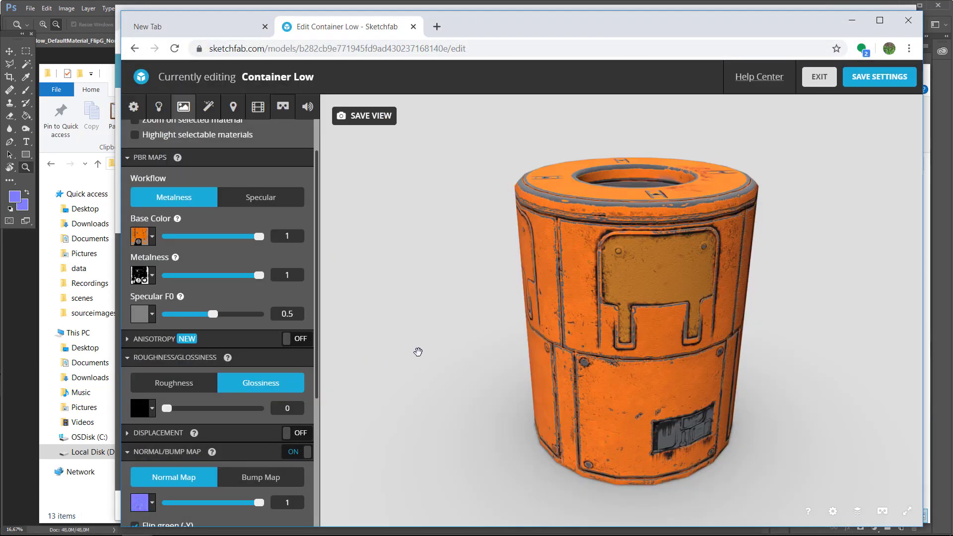
mouse_move(562, 251)
left_mouse_down()
mouse_move(513, 251)
mouse_move(584, 231)
mouse_move(785, 255)
mouse_move(782, 271)
mouse_move(645, 243)
mouse_move(326, 244)
left_mouse_up()
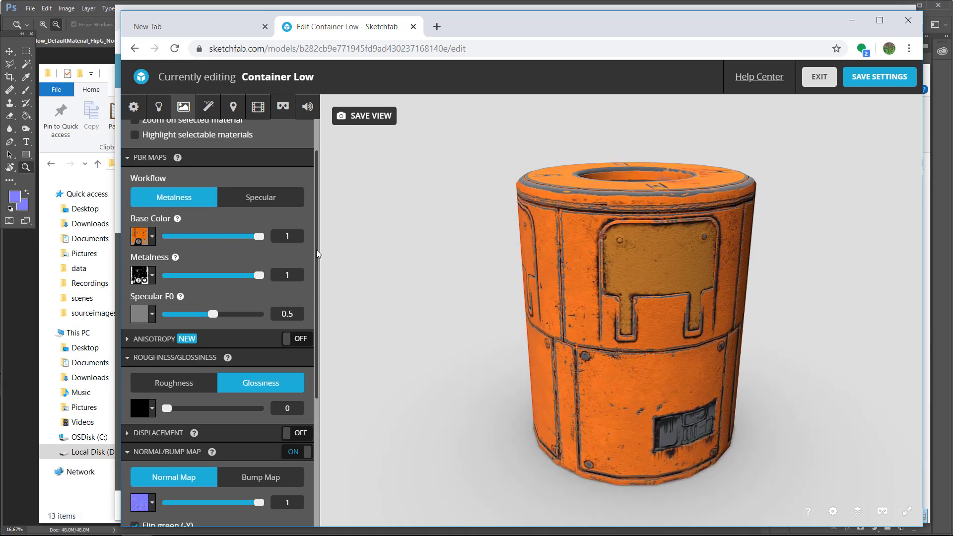
Step: Switch Roughness/Glossiness to Roughness and assign the imported Container_low_DefaultMaterial_Roughness texture to it
scroll(211, 317, "down", 2)
left_click(184, 311)
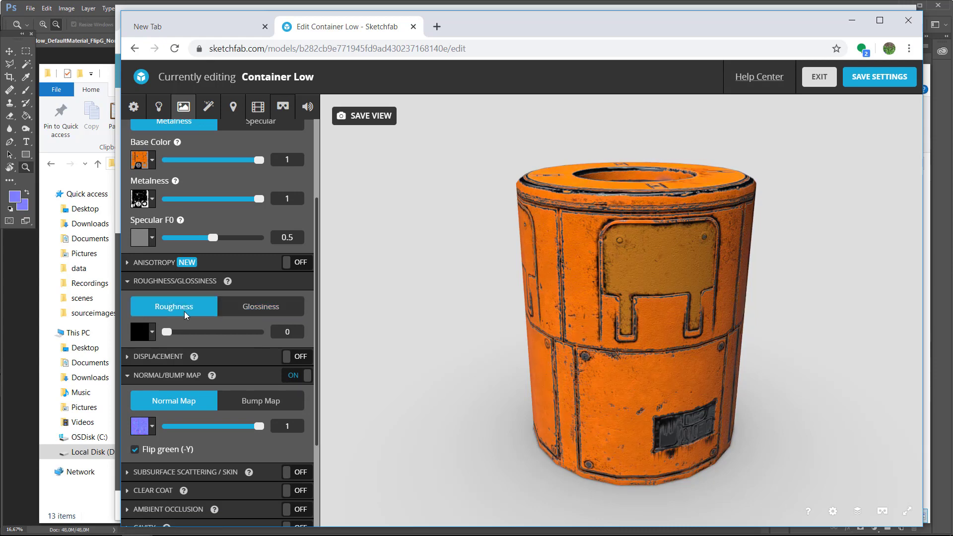
left_click(152, 333)
left_click(208, 363)
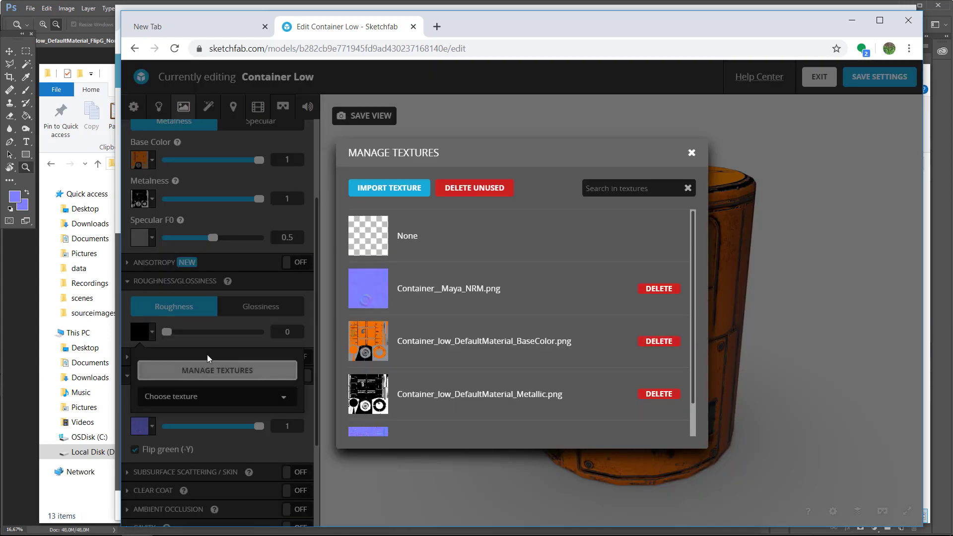
left_click(404, 193)
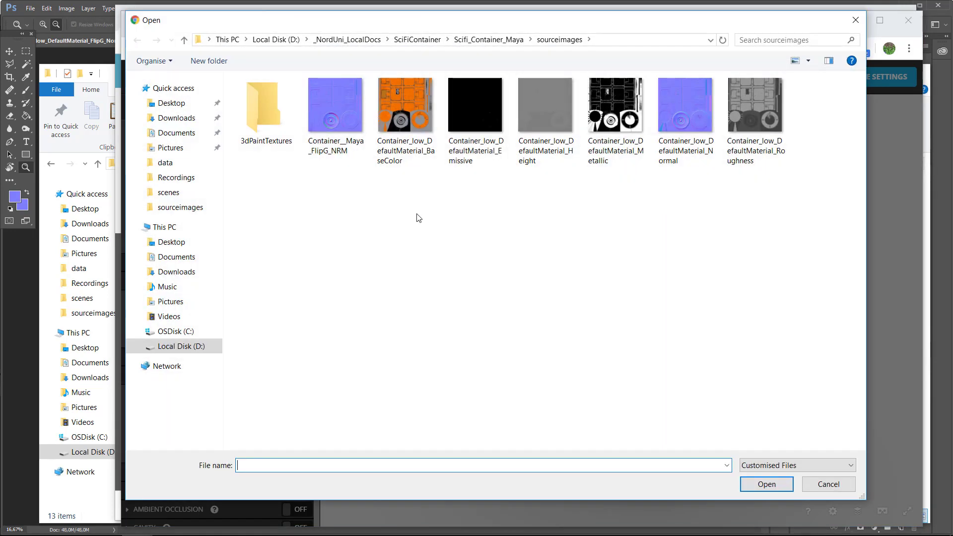
left_click(745, 132)
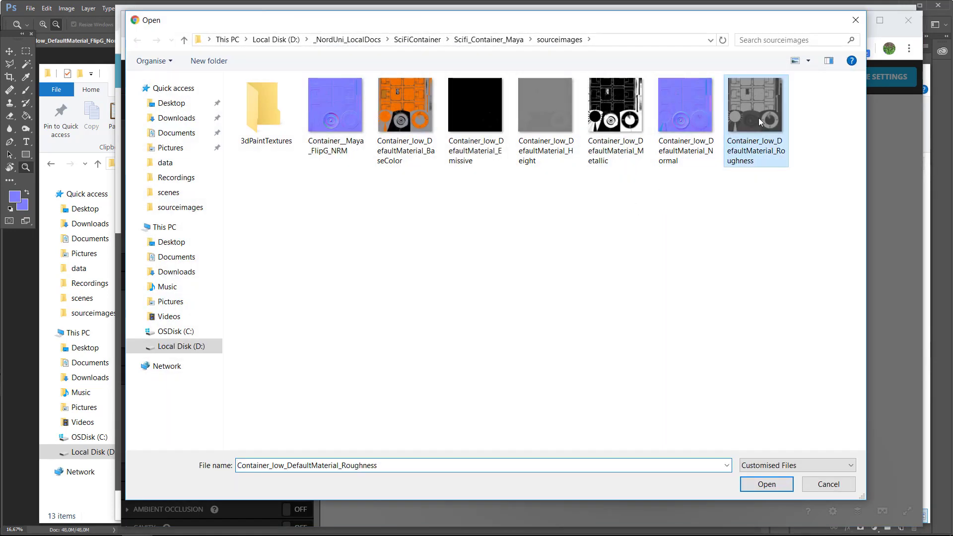
left_click(766, 484)
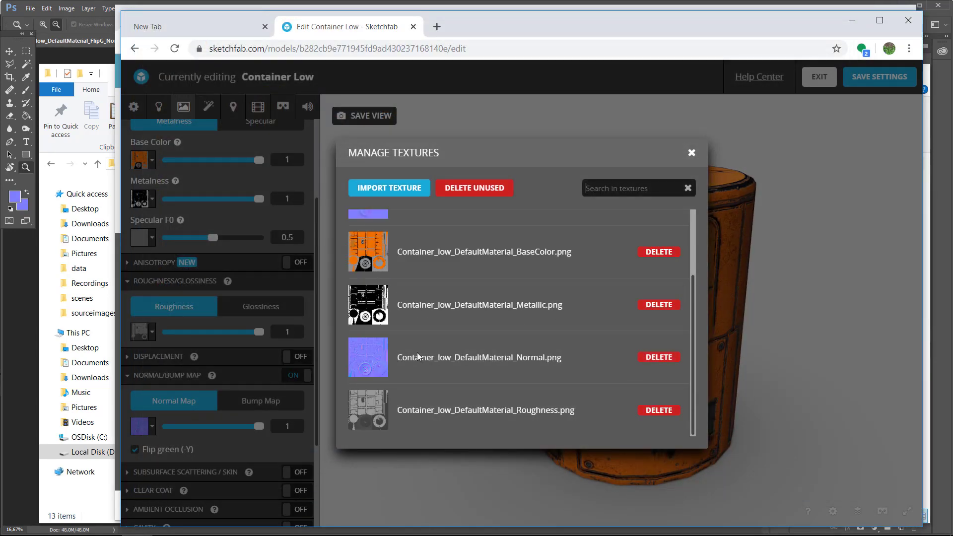
key("Escape")
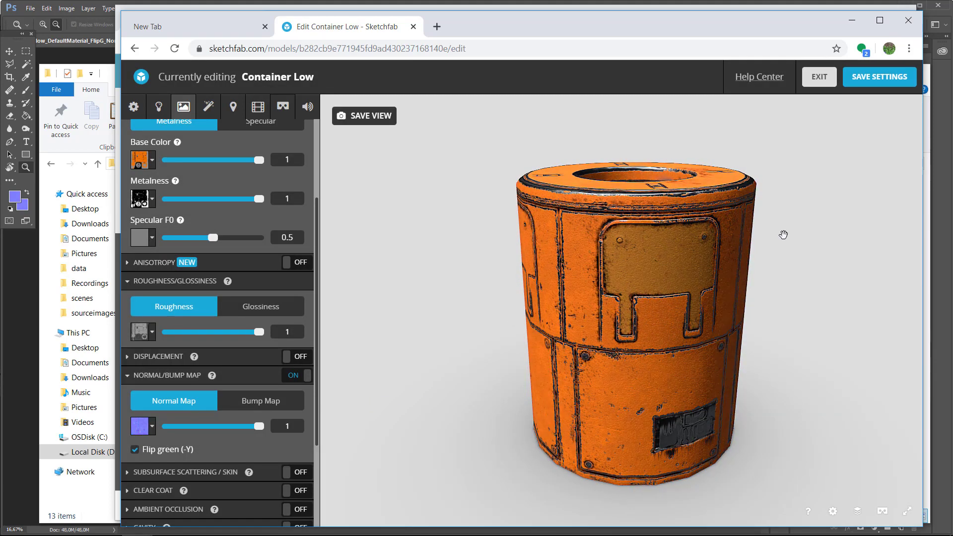
mouse_move(781, 244)
left_mouse_down()
mouse_move(798, 268)
mouse_move(775, 251)
mouse_move(792, 253)
left_mouse_up()
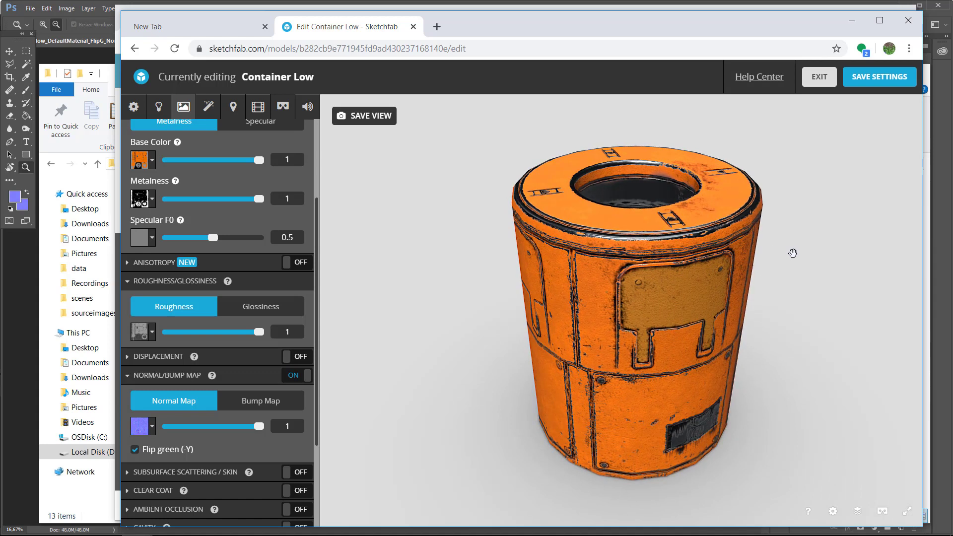
Step: Expand and enable Emission on the material and open the texture manager for its emission map
left_click_drag(319, 326, 314, 398)
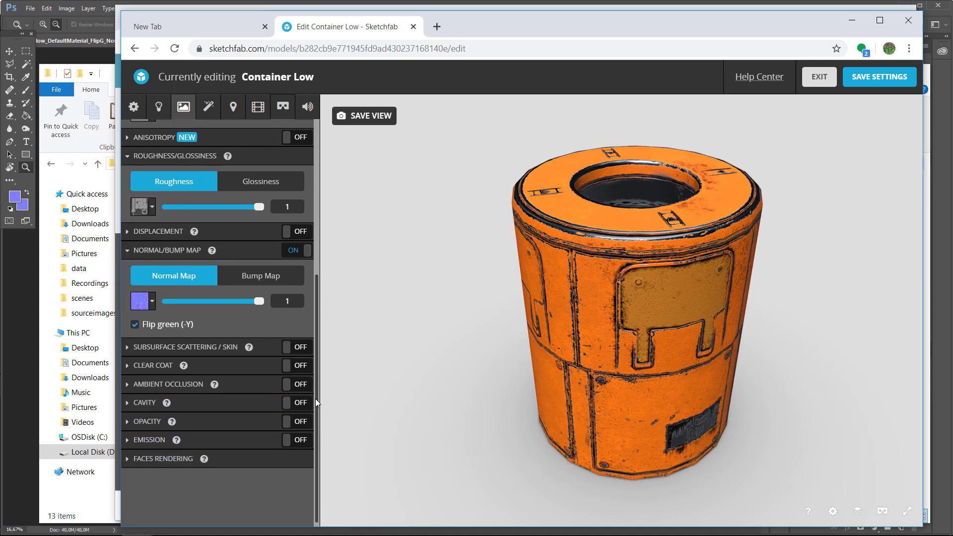
left_click(129, 444)
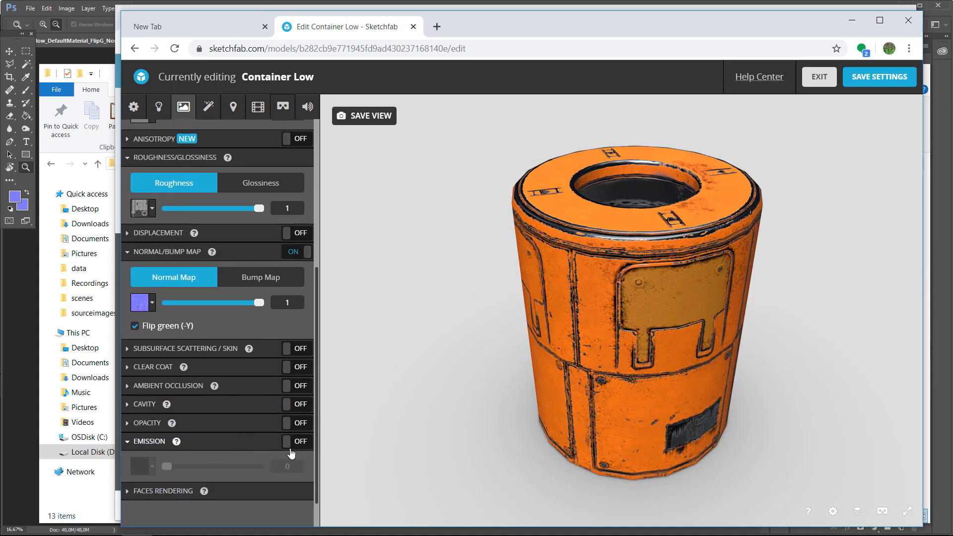
left_click(299, 443)
left_click(146, 469)
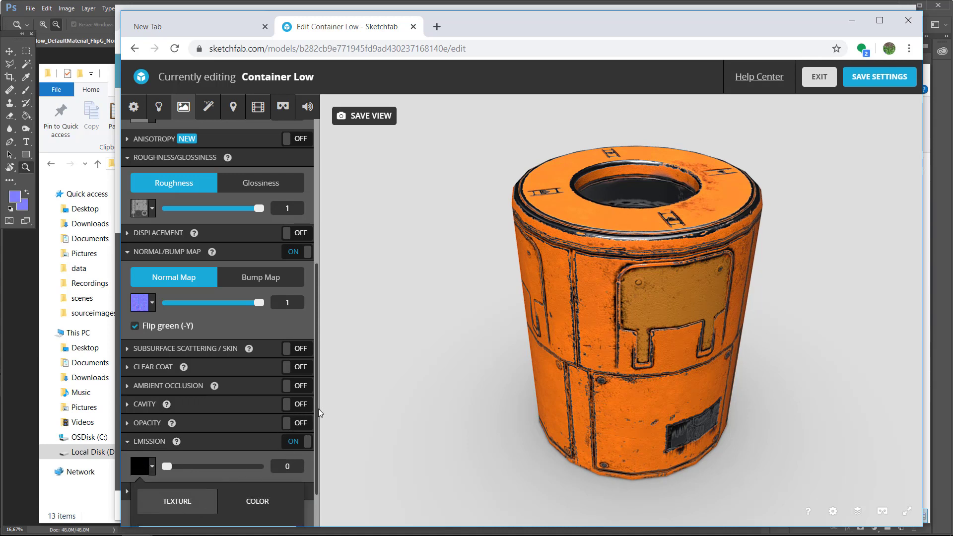
left_click(322, 445)
left_click(149, 431)
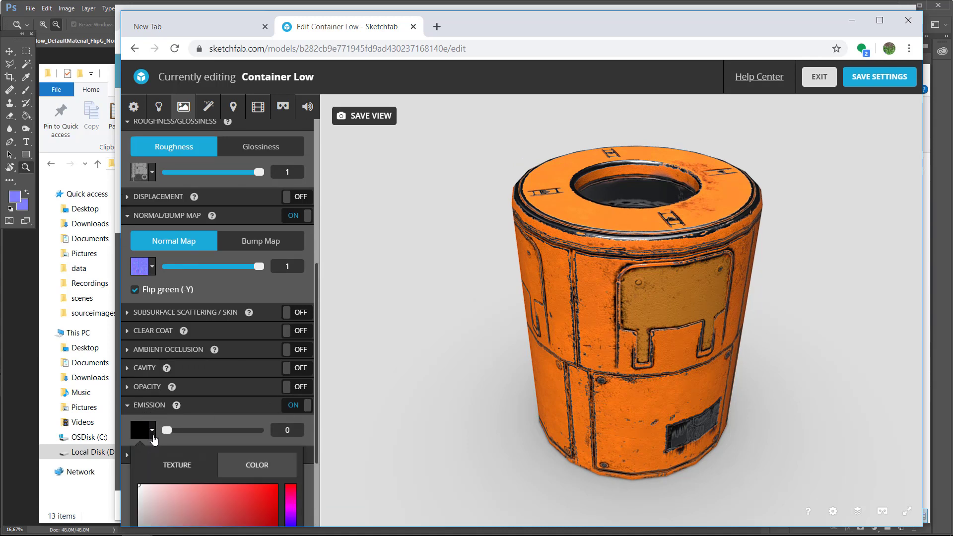
left_click(207, 499)
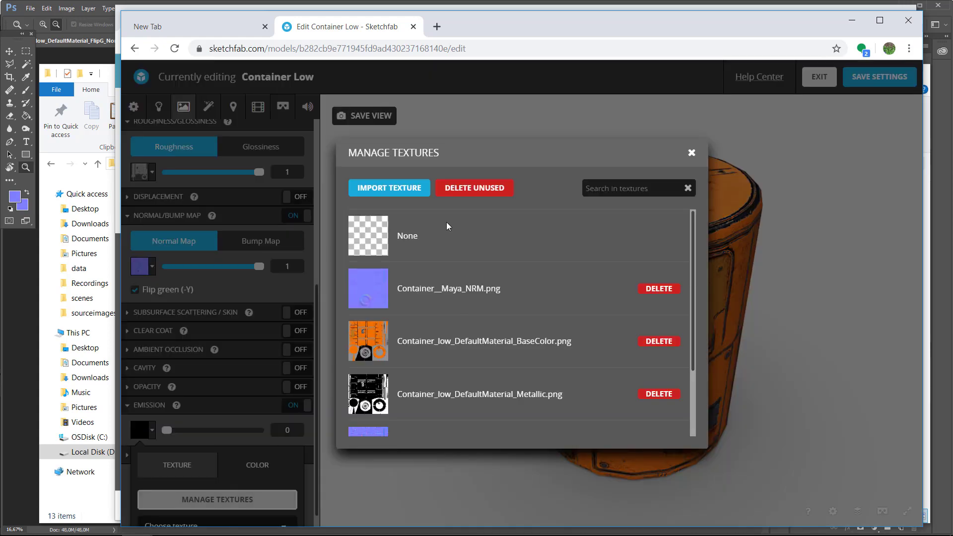
Step: Import Container_low_DefaultMaterial_Emissive from the sourceimages folder and assign it as the material's emission texture
left_click(415, 191)
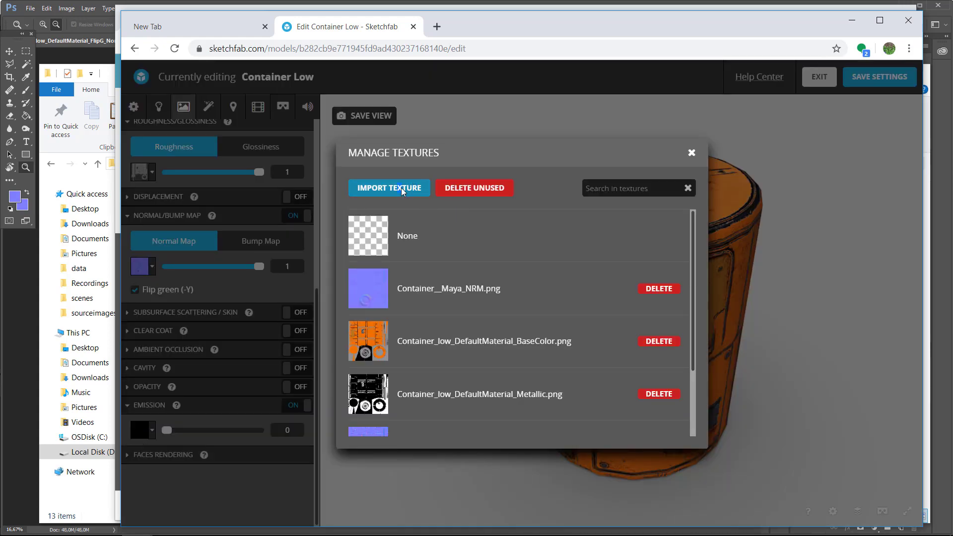
left_click(402, 188)
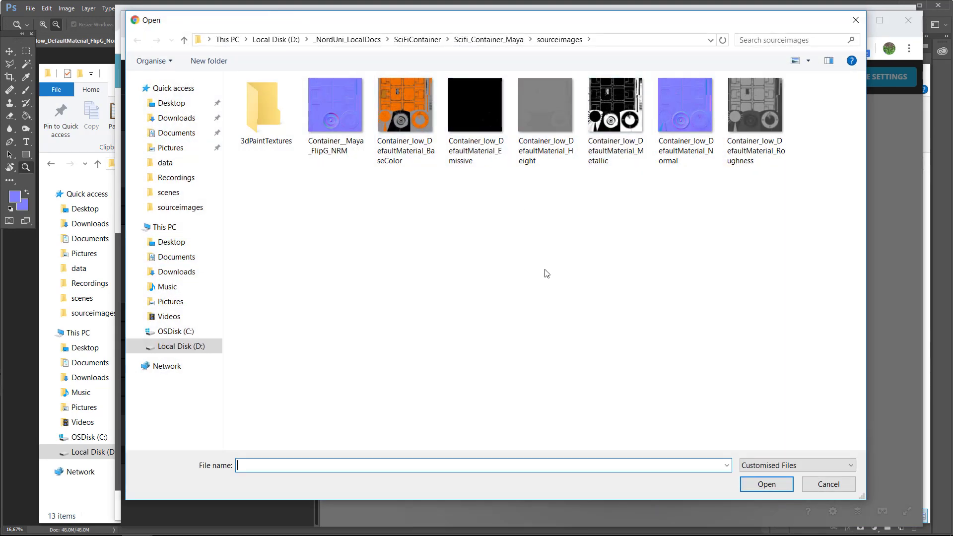
left_click(475, 114)
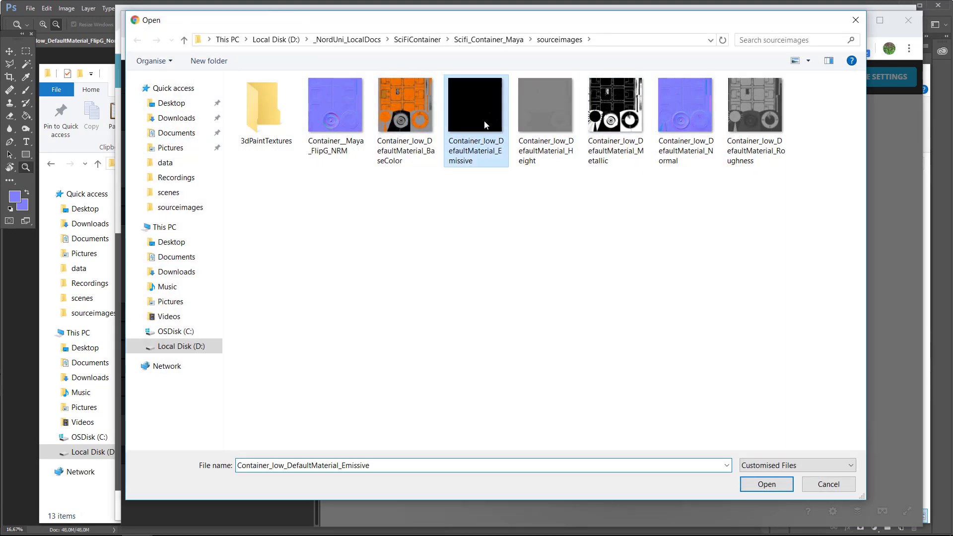
left_click(766, 484)
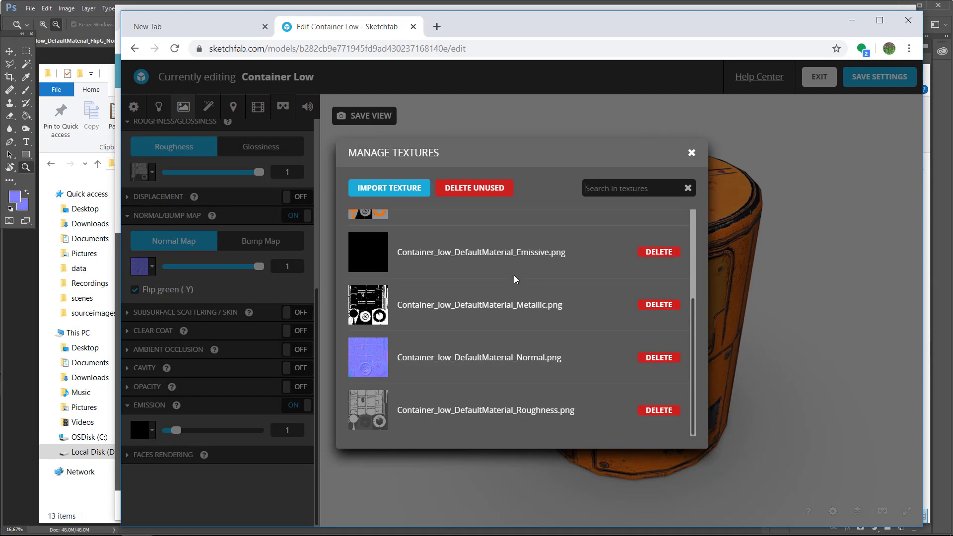
left_click(371, 251)
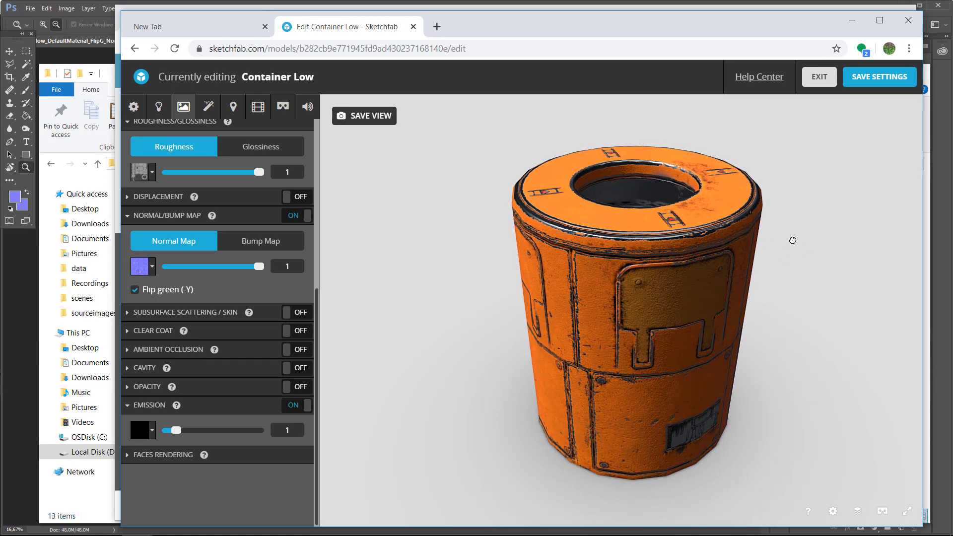
Step: Examine the textured container from different angles and distances, checking its top opening, side panels and logo plate
mouse_move(788, 216)
left_mouse_down()
mouse_move(793, 291)
mouse_move(800, 232)
mouse_move(787, 202)
left_mouse_up()
scroll(788, 202, "up", 3)
scroll(755, 361, "down", 5)
scroll(755, 361, "down", 3)
left_click_drag(707, 315, 683, 236)
scroll(696, 305, "down", 3)
right_click_drag(683, 237, 687, 259)
scroll(692, 278, "down", 5)
scroll(700, 293, "up", 5)
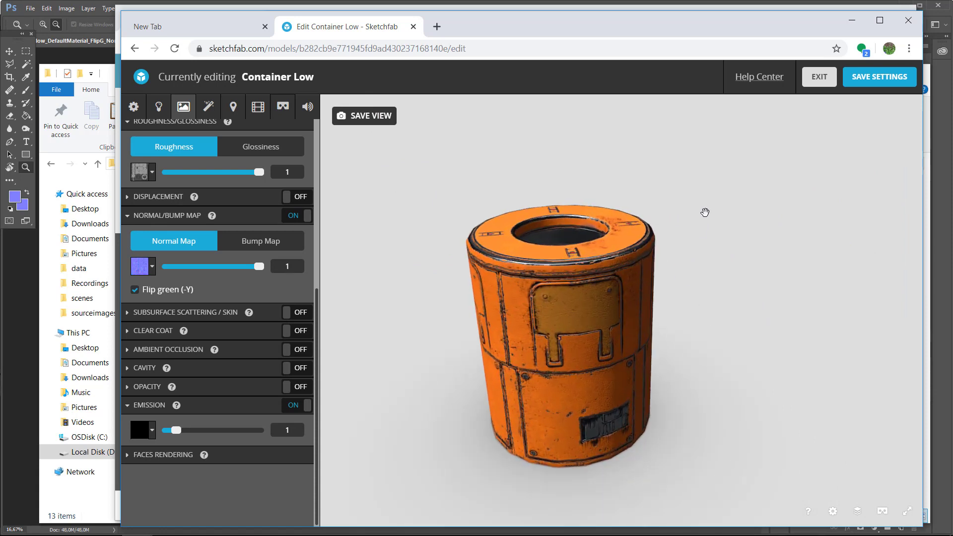
left_click_drag(729, 251, 720, 300)
scroll(706, 266, "up", 3)
scroll(687, 270, "up", 2)
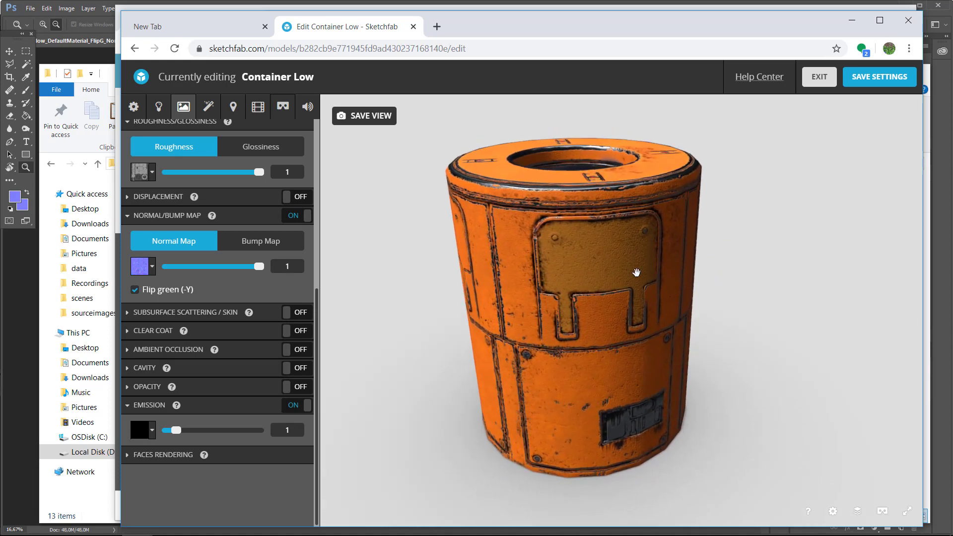
Step: Collapse the material's normal map settings, and expand and enable Displacement
left_click(129, 219)
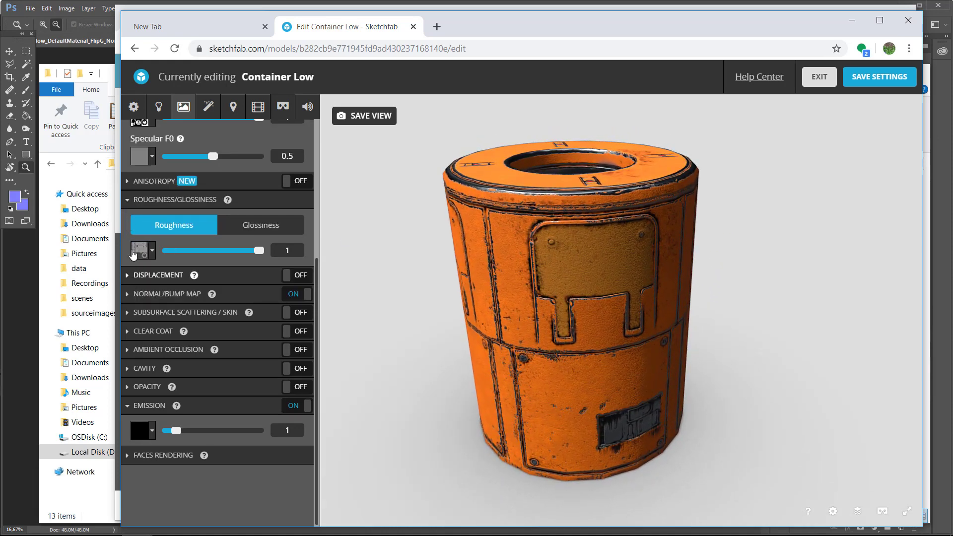
left_click(131, 294)
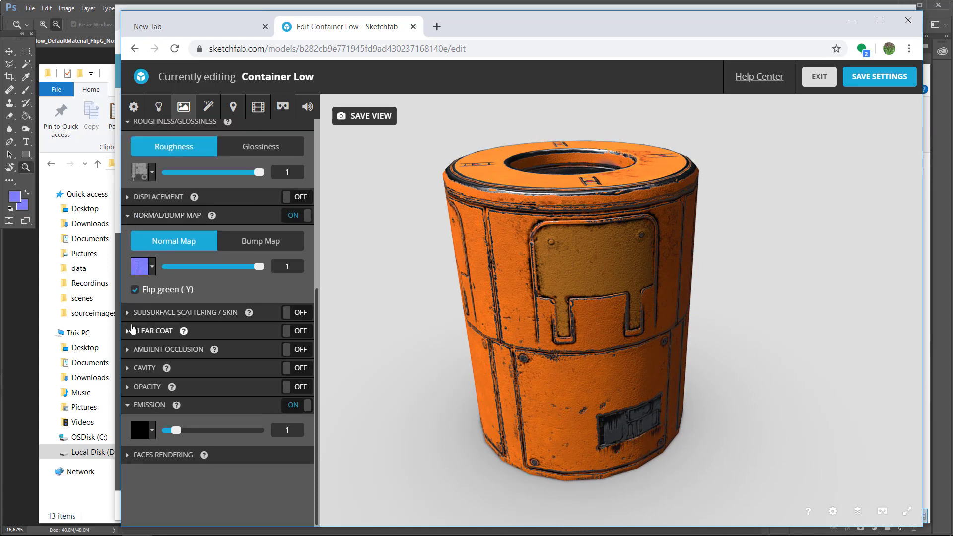
left_click(129, 217)
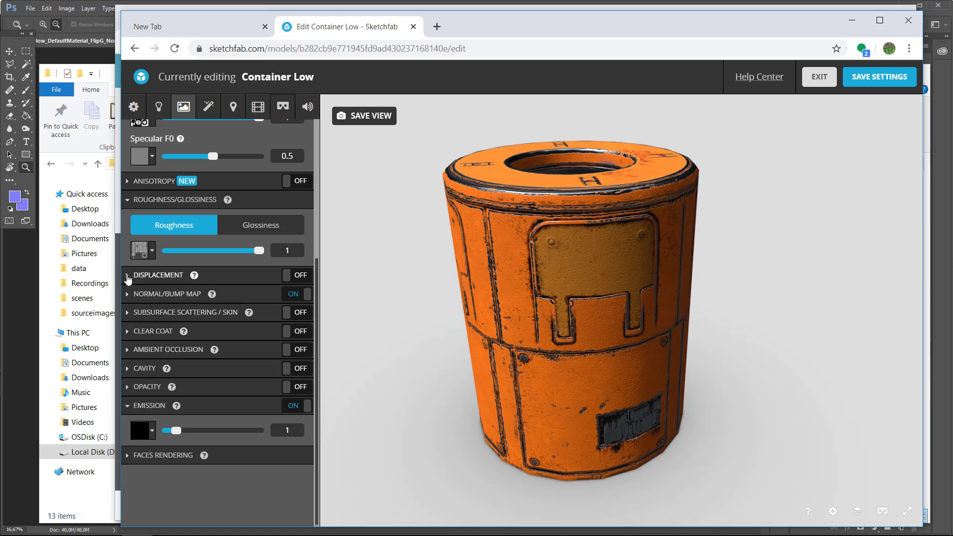
left_click(145, 275)
left_click(300, 244)
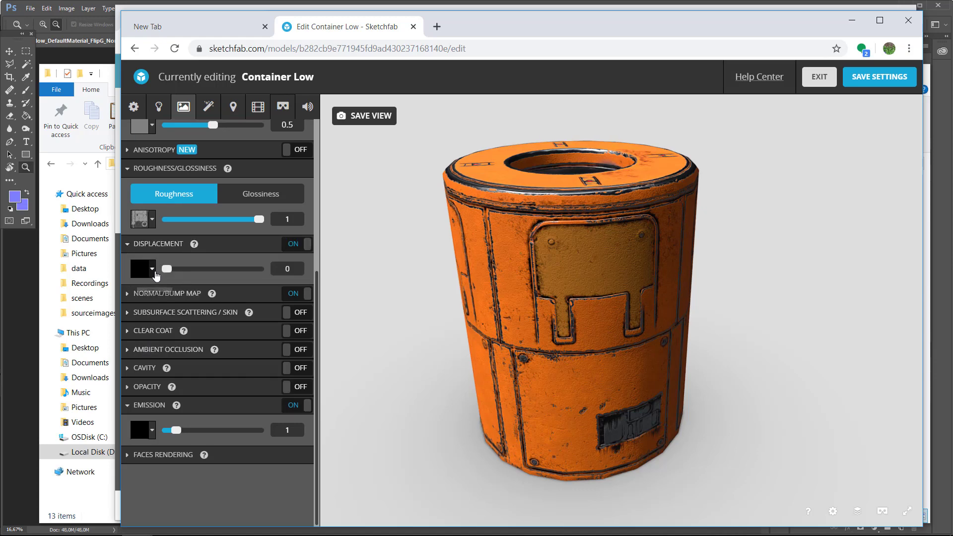
Step: Import Container_low_DefaultMaterial_Height from the sourceimages folder and assign it as the material's displacement texture
left_click(149, 269)
left_click(182, 314)
left_click(405, 188)
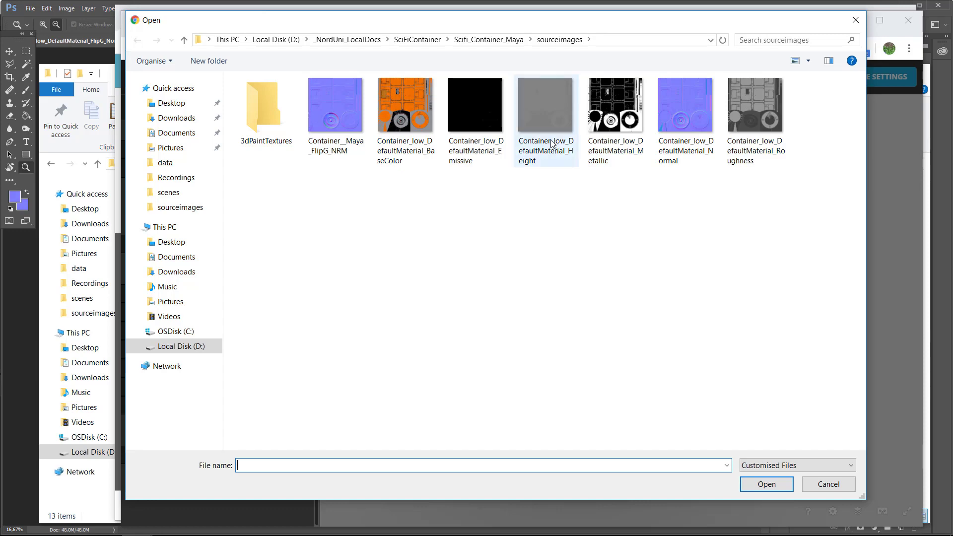
left_click(564, 159)
left_click(766, 484)
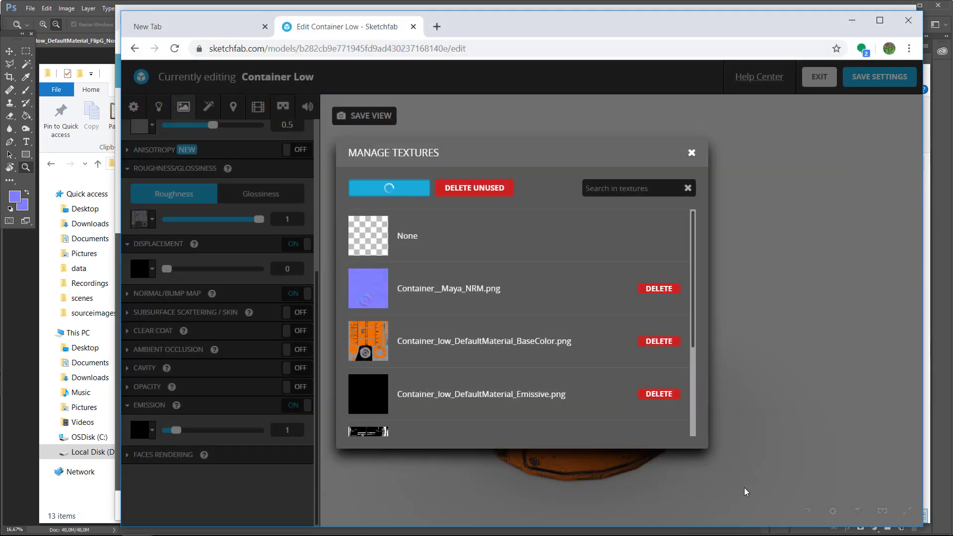
scroll(621, 313, "down", 5)
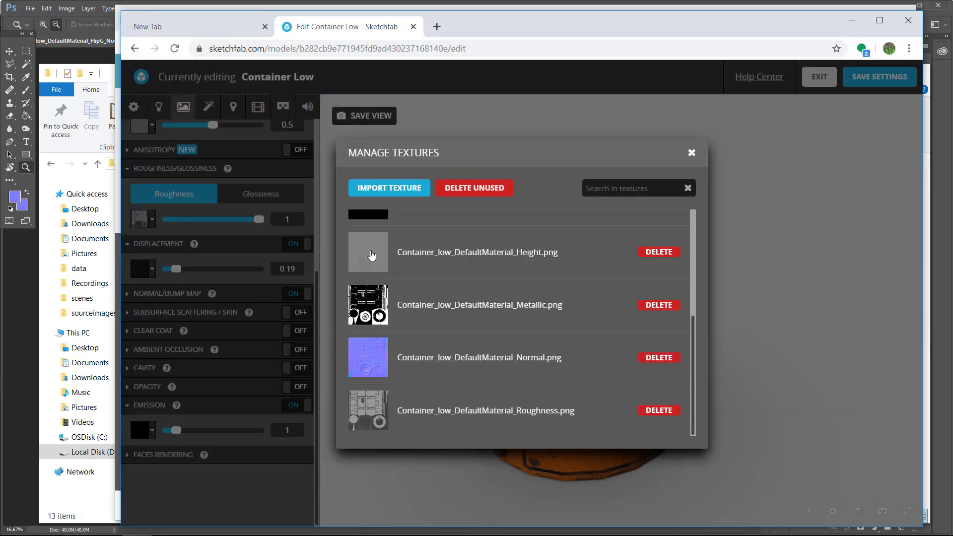
left_click(373, 255)
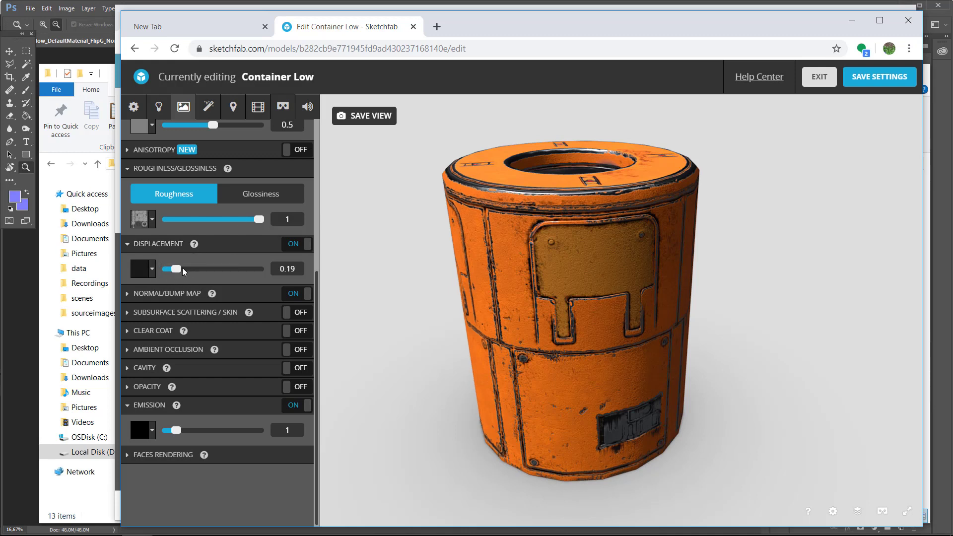
Step: Set the displacement amount to 0.3 and check the container's surface from several angles
mouse_move(174, 270)
left_mouse_down()
mouse_move(244, 267)
mouse_move(162, 278)
mouse_move(204, 274)
mouse_move(166, 276)
mouse_move(181, 276)
left_mouse_up()
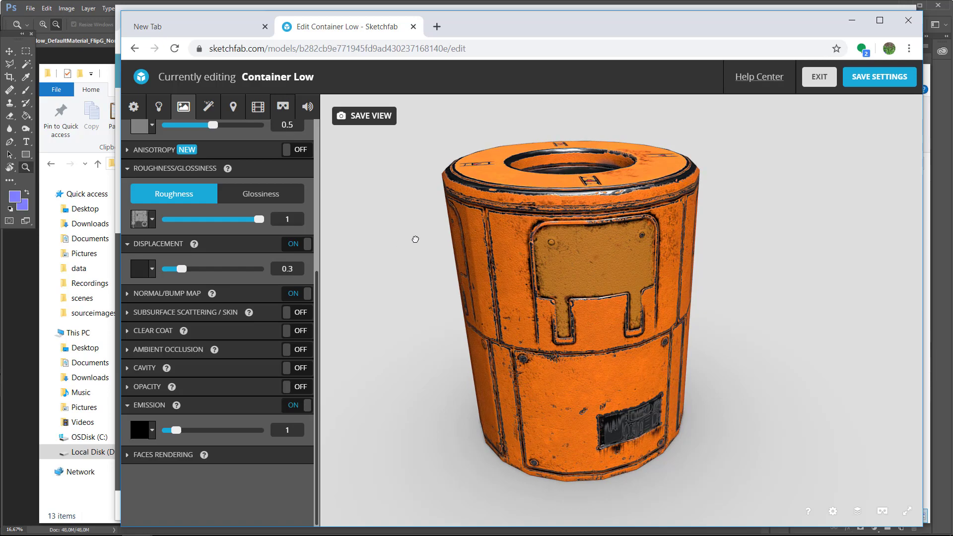
left_click_drag(698, 311, 647, 275)
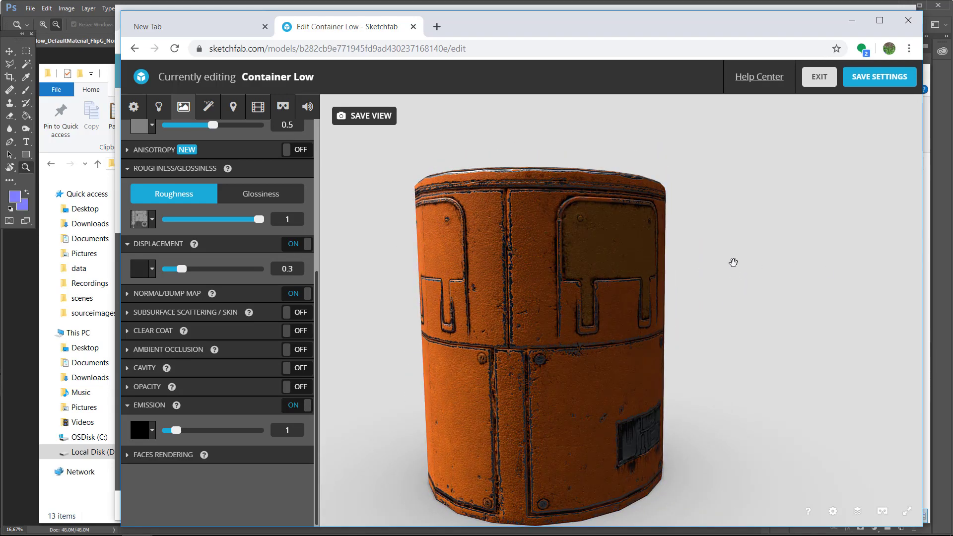
left_click_drag(735, 254, 738, 284)
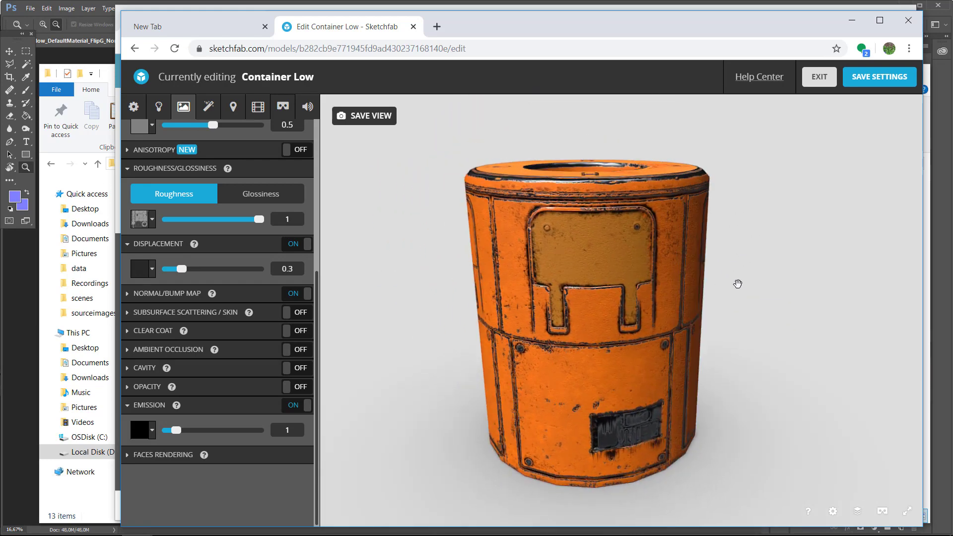
left_click_drag(749, 251, 734, 270)
Step: Maximize the browser window and rotate the environment lighting around the container
left_click(879, 20)
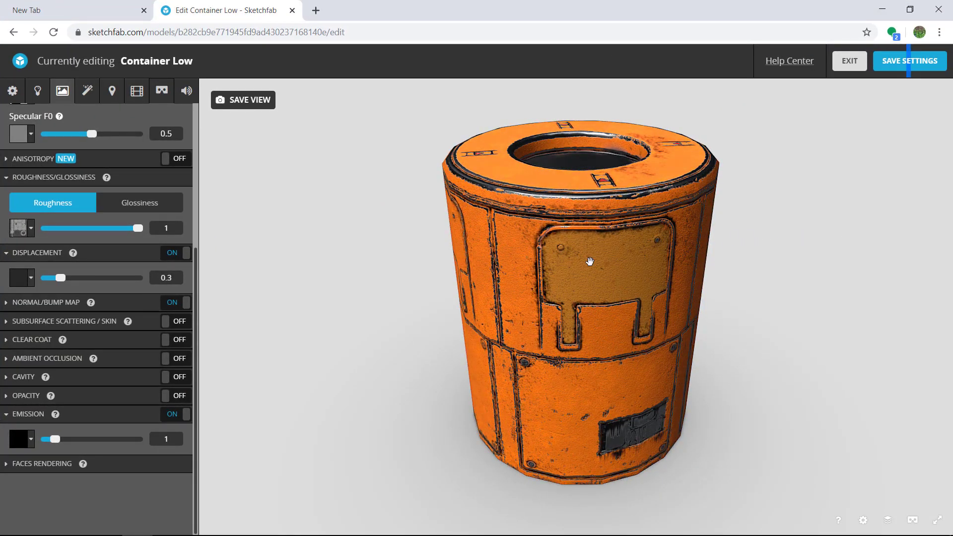
left_click_drag(729, 259, 511, 289, "alt")
left_click_drag(639, 281, 592, 266, "alt")
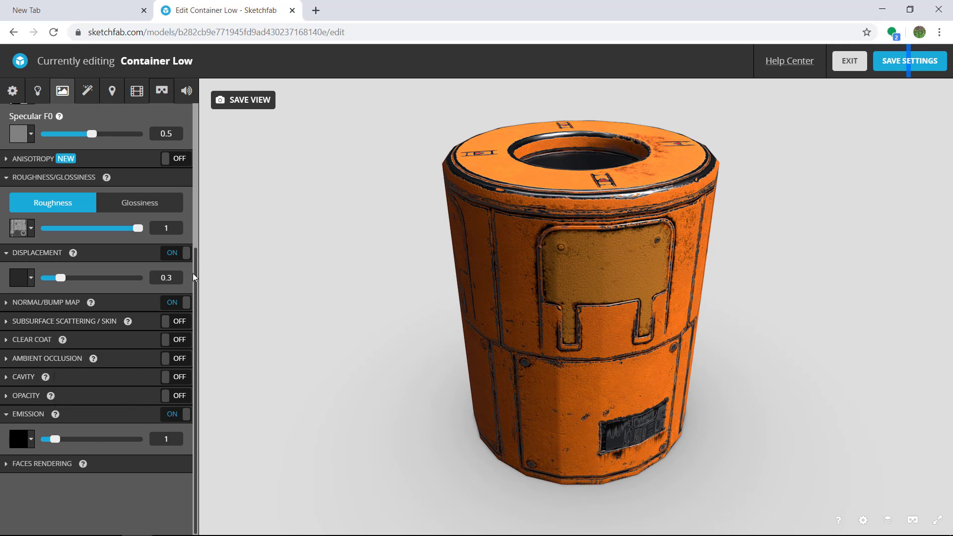
Step: In the lighting settings, set the environment's shadows bias to about 0.0141 and rotate its orientation to about 151°
left_click(37, 91)
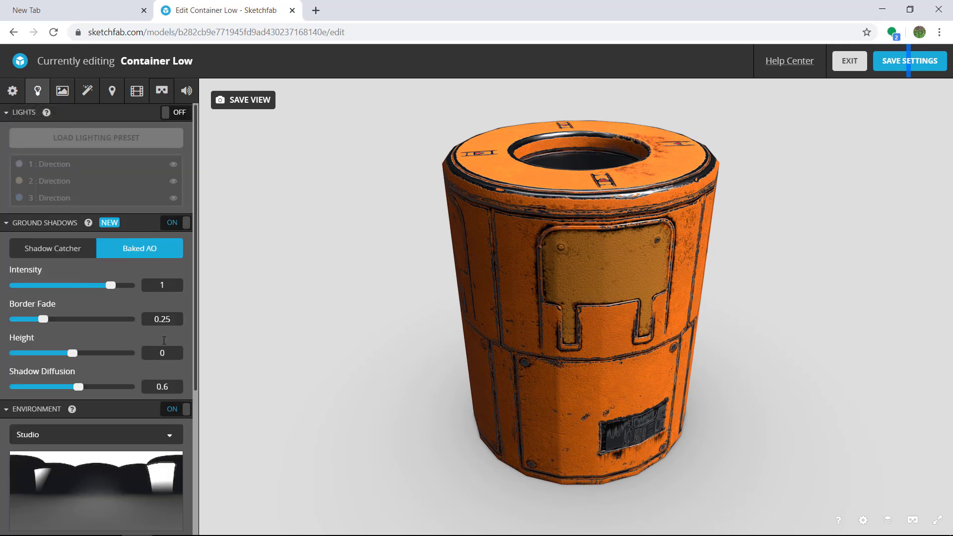
left_click_drag(194, 280, 186, 422)
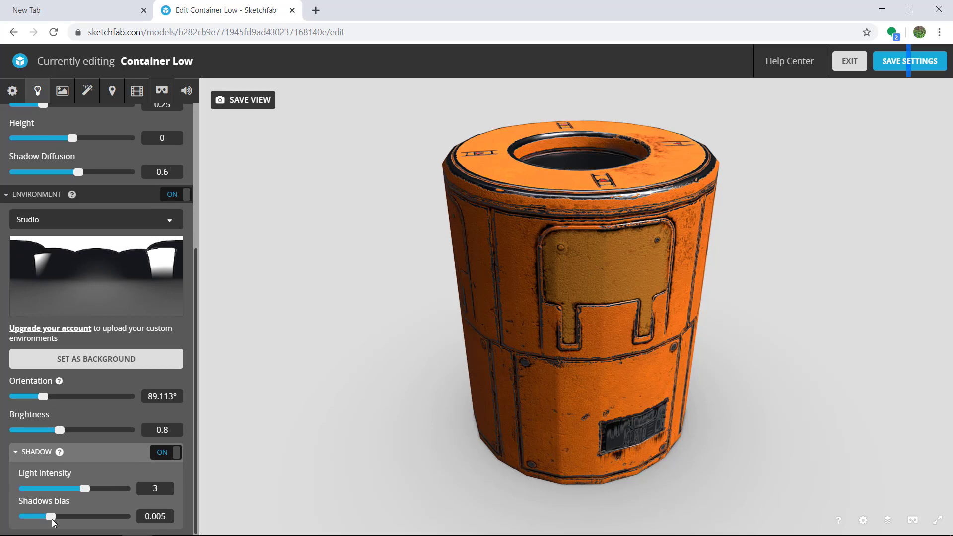
left_click_drag(51, 517, 60, 518)
left_click_drag(532, 283, 710, 238, "shift")
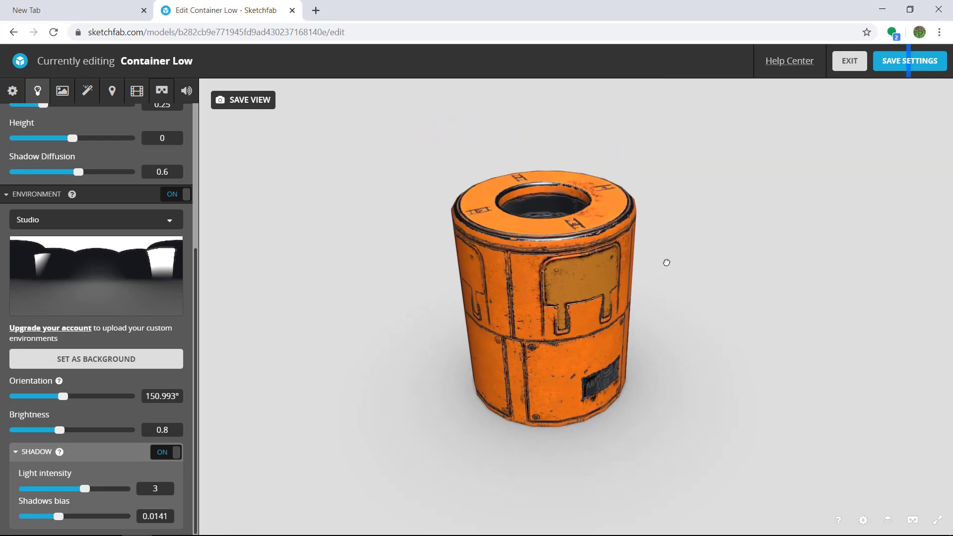
left_click_drag(670, 239, 657, 229)
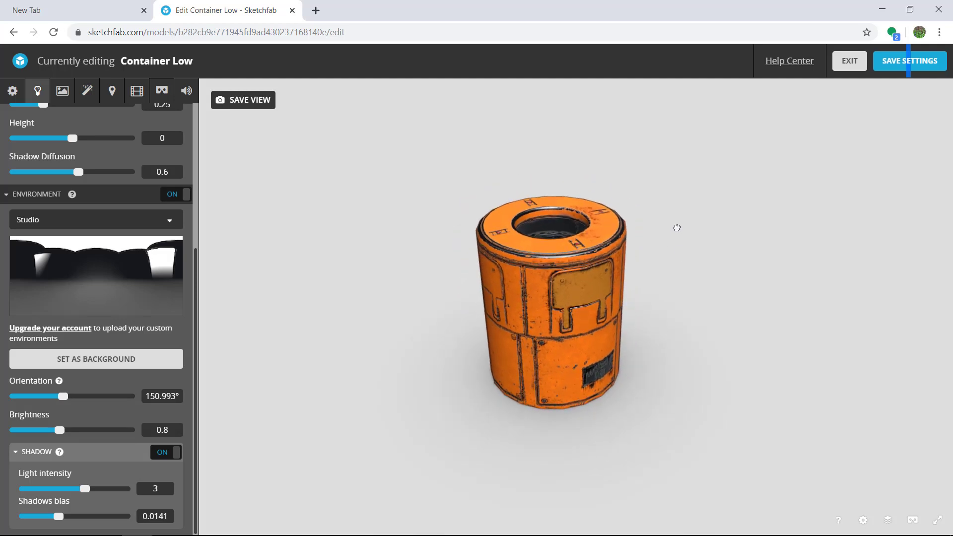
scroll(677, 227, "up", 3)
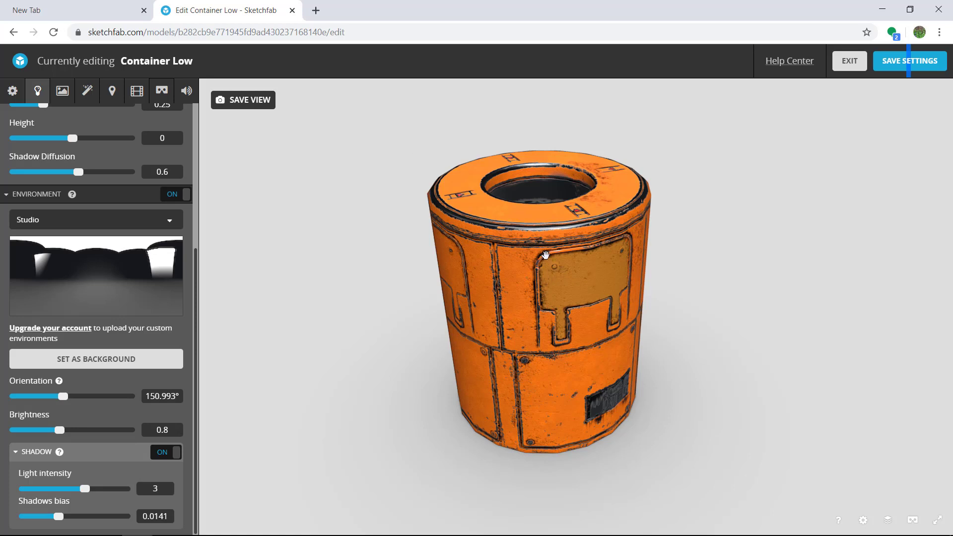
mouse_move(591, 197)
left_mouse_down()
mouse_move(544, 251)
mouse_move(493, 267)
mouse_move(539, 258)
left_mouse_up()
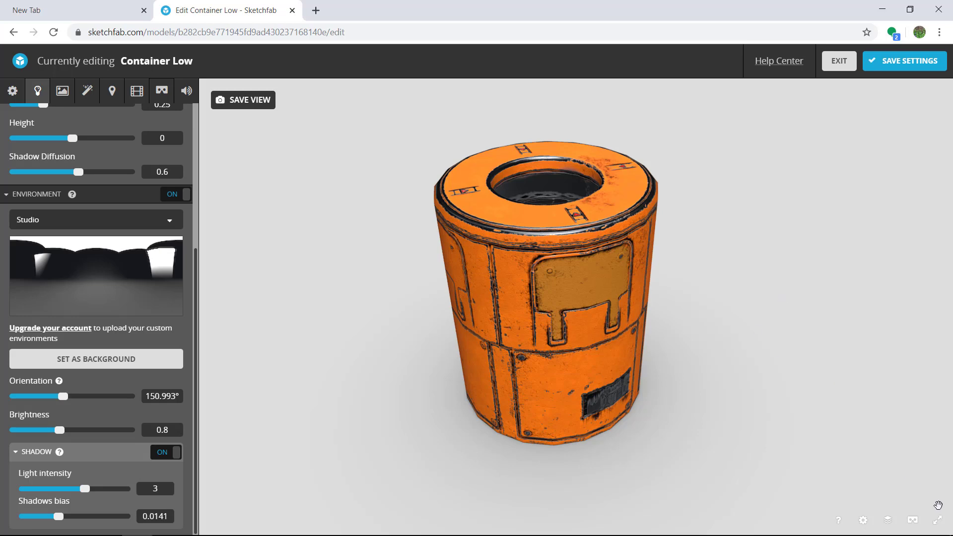
Step: Show the model in full screen and examine the container from different angles and distances
left_click(937, 520)
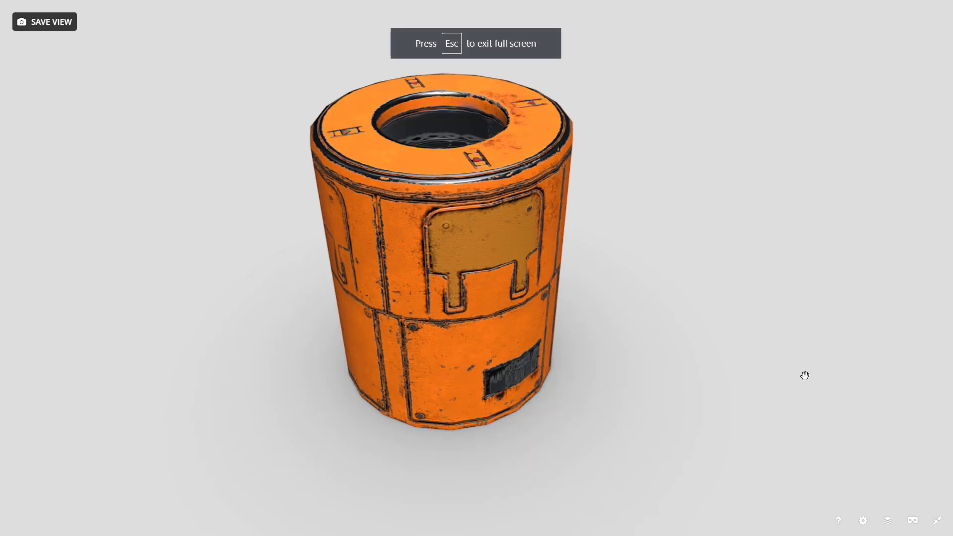
scroll(691, 158, "down", 5)
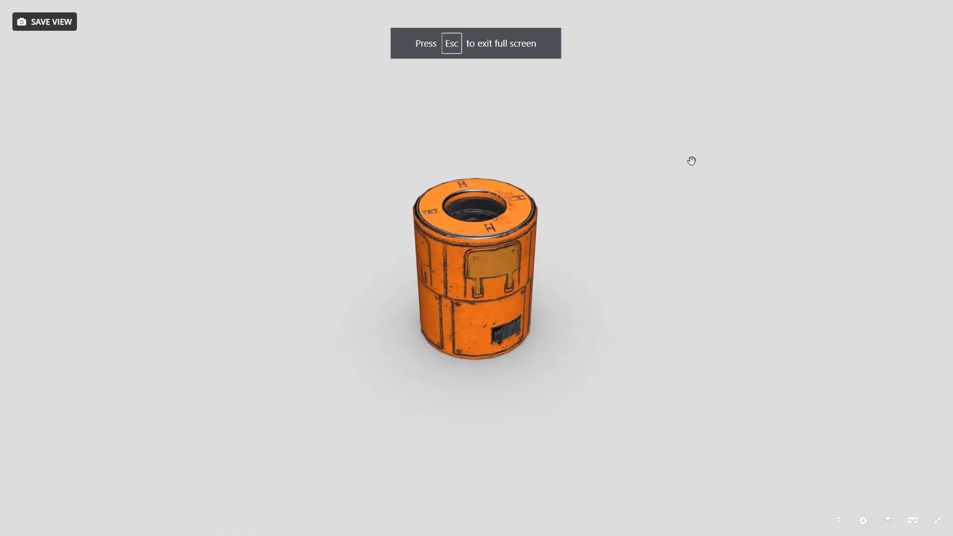
left_click_drag(692, 159, 603, 215)
scroll(613, 165, "down", 2)
scroll(646, 198, "up", 10)
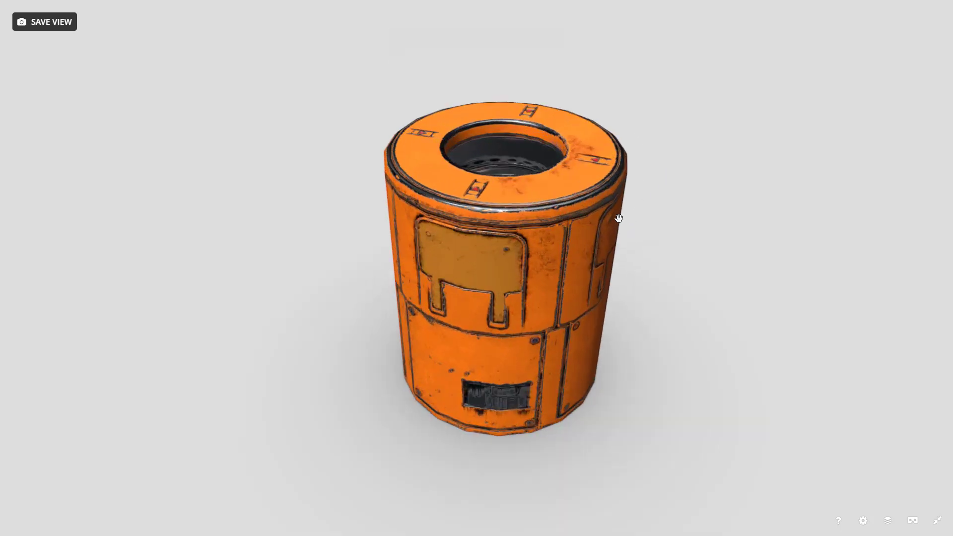
scroll(670, 243, "down", 3)
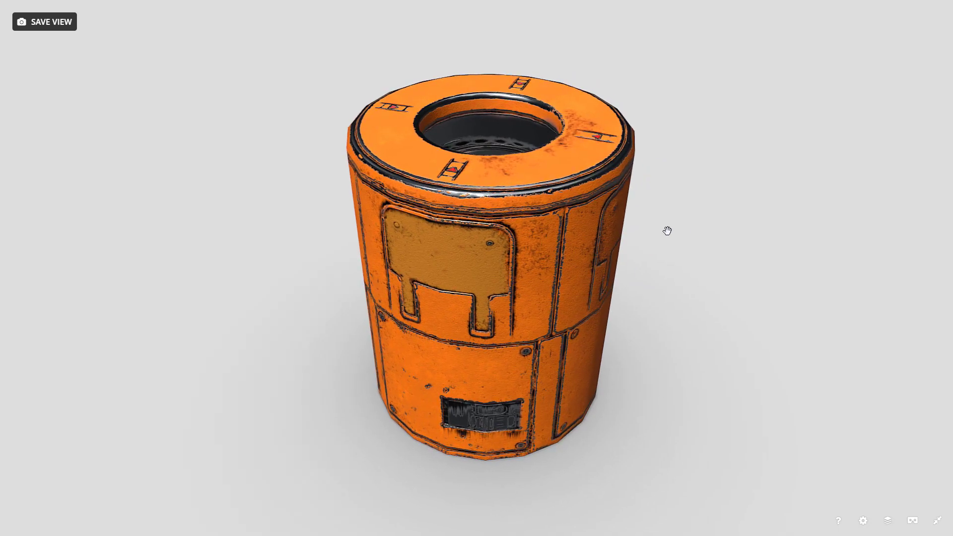
left_click_drag(729, 247, 635, 355)
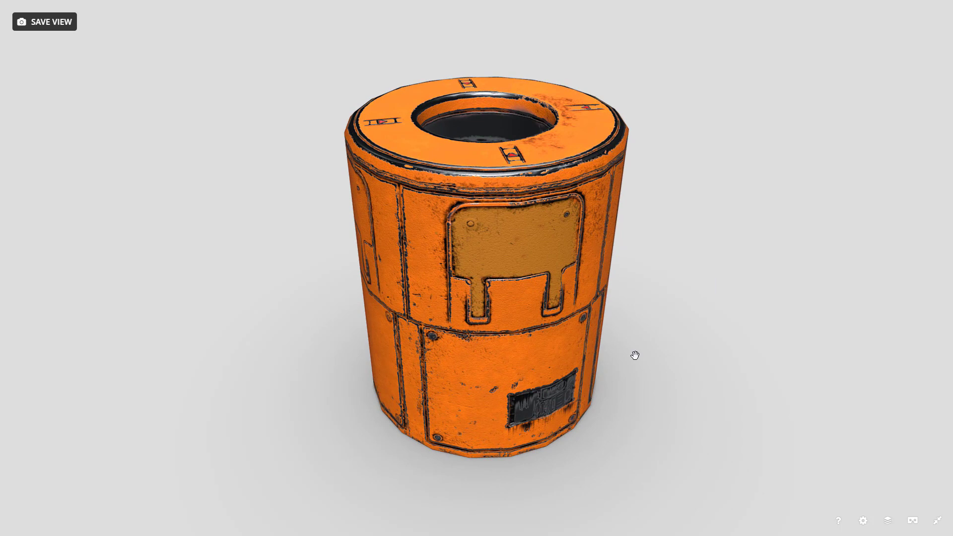
Step: Inspect the container in Matcap and Final Render modes, and toggle a black wireframe overlay on and off
key("2")
key("3")
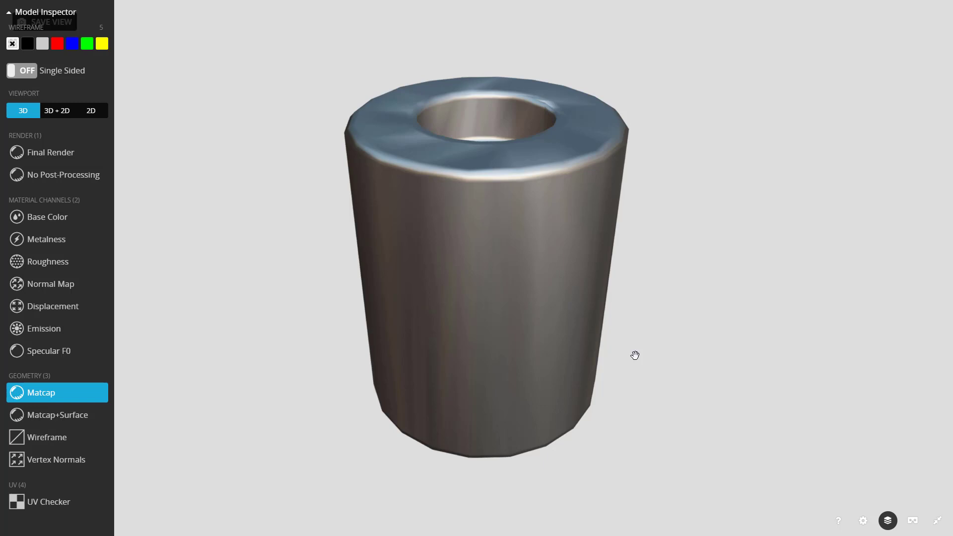
key("1")
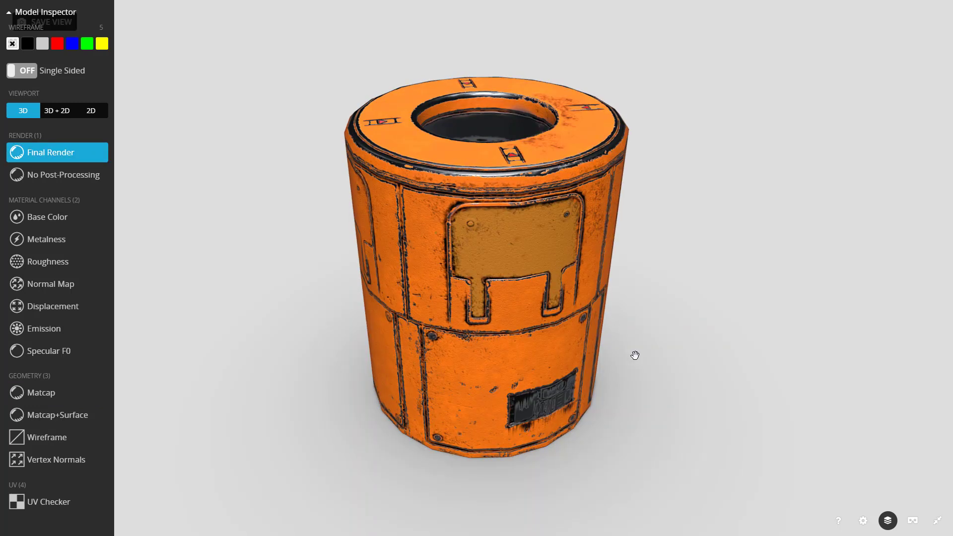
key("5")
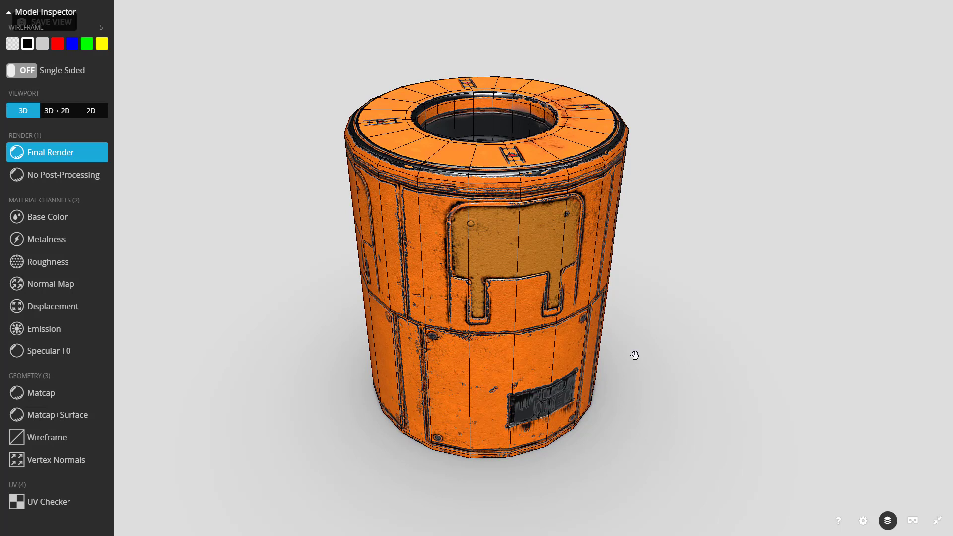
key("5")
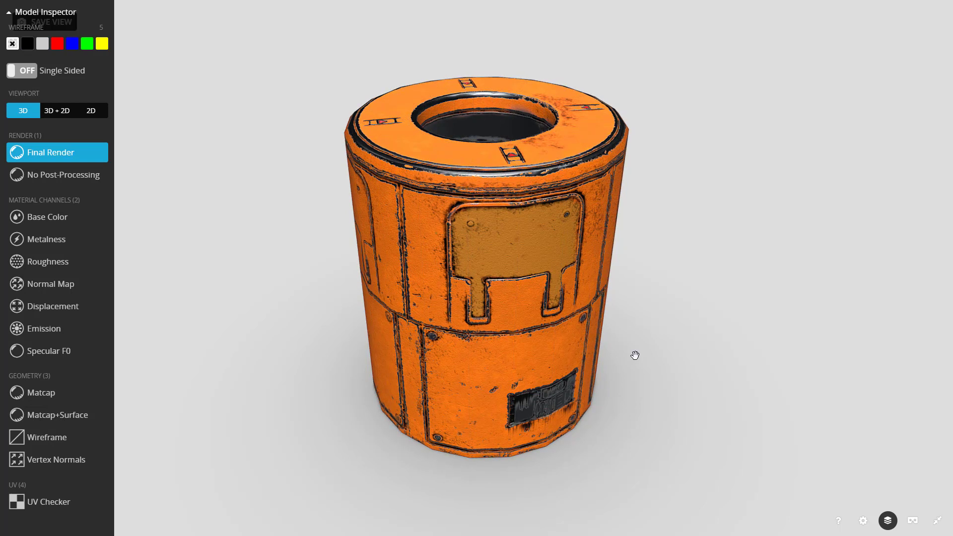